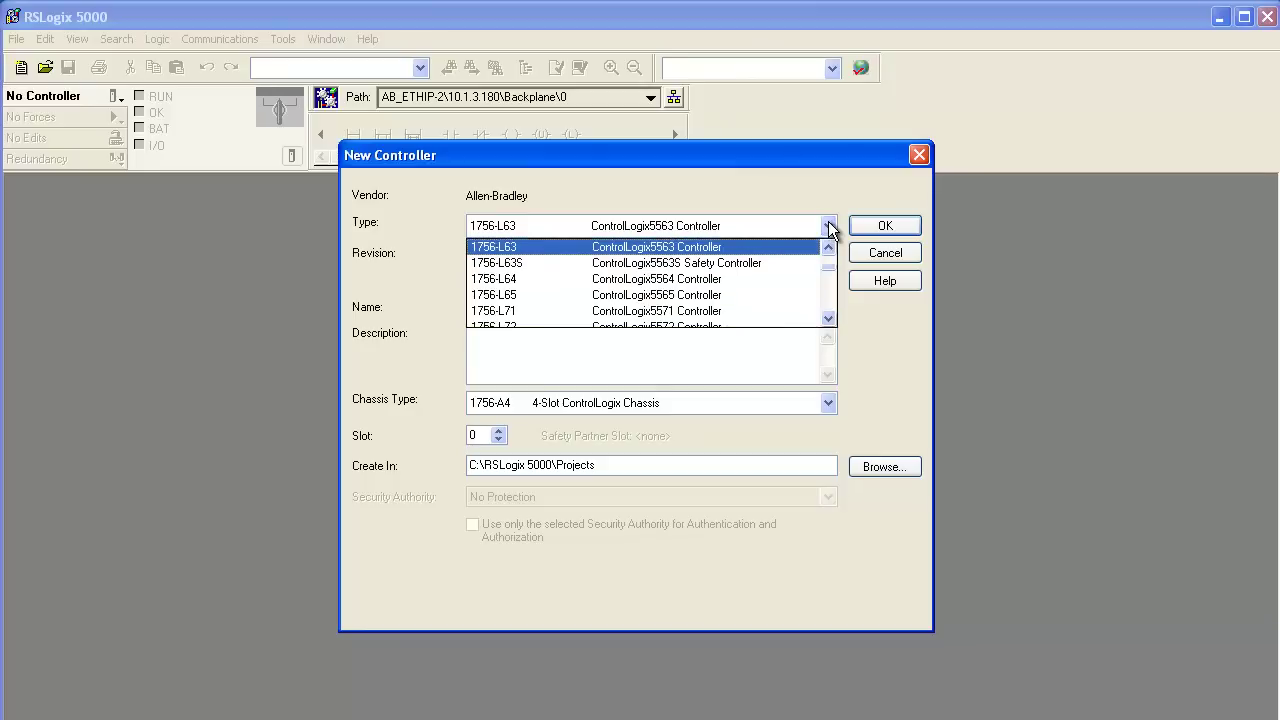
Step: Create a 1756-L63 controller project named SIE_TEST with revision 20 and the 1756-A4 4-slot chassis
{"action": "left_click", "coordinate": [828, 226]}
{"action": "left_click", "coordinate": [513, 254]}
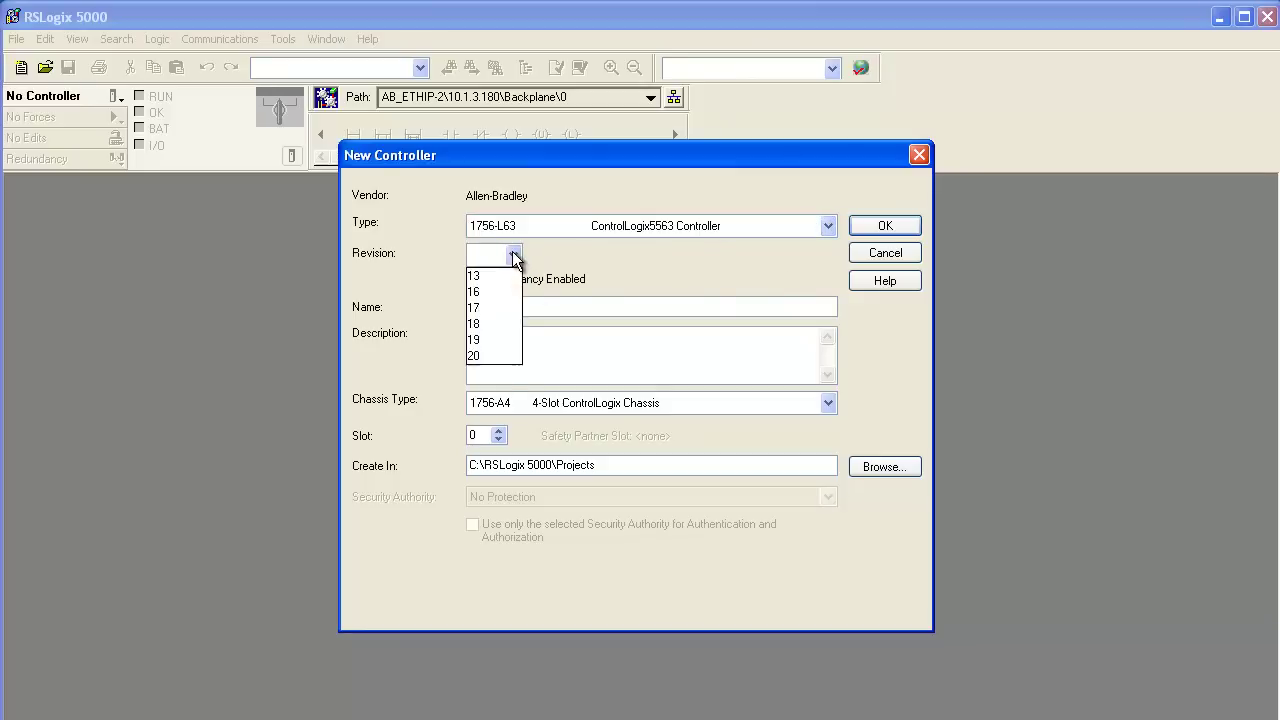
{"action": "left_click", "coordinate": [488, 356]}
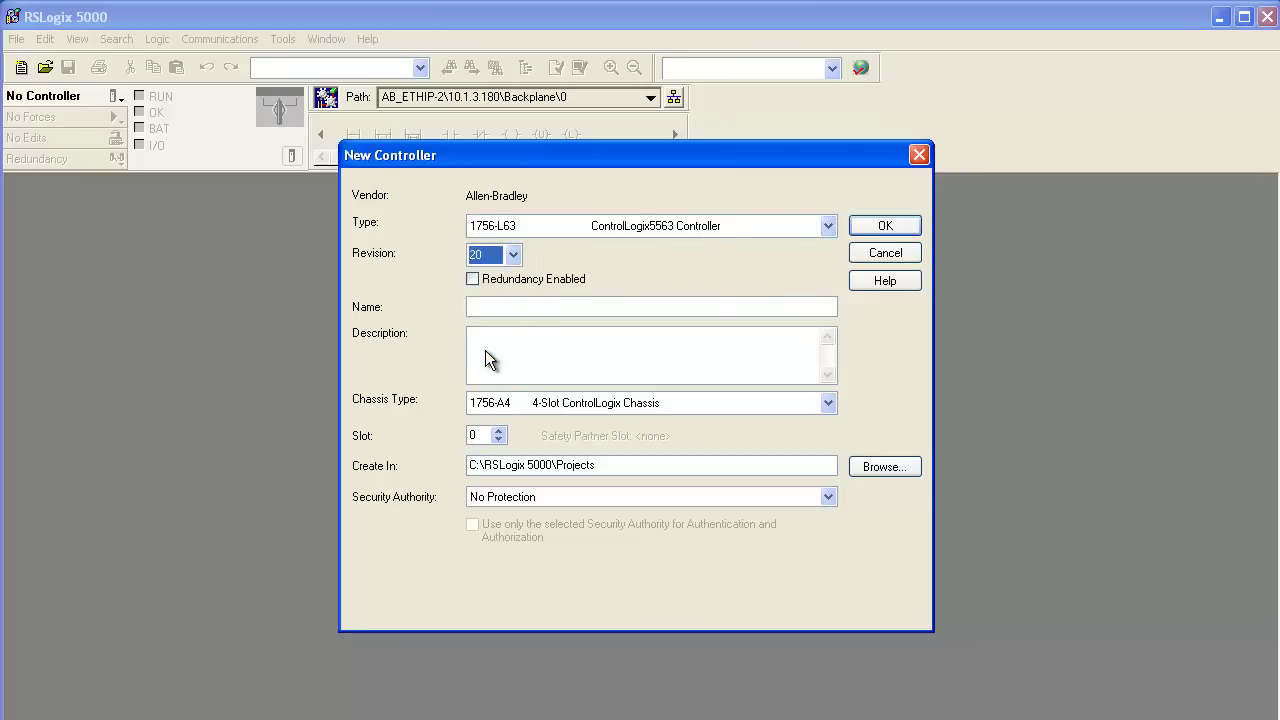
{"action": "left_click", "coordinate": [511, 305]}
{"action": "type", "text": "SI"}
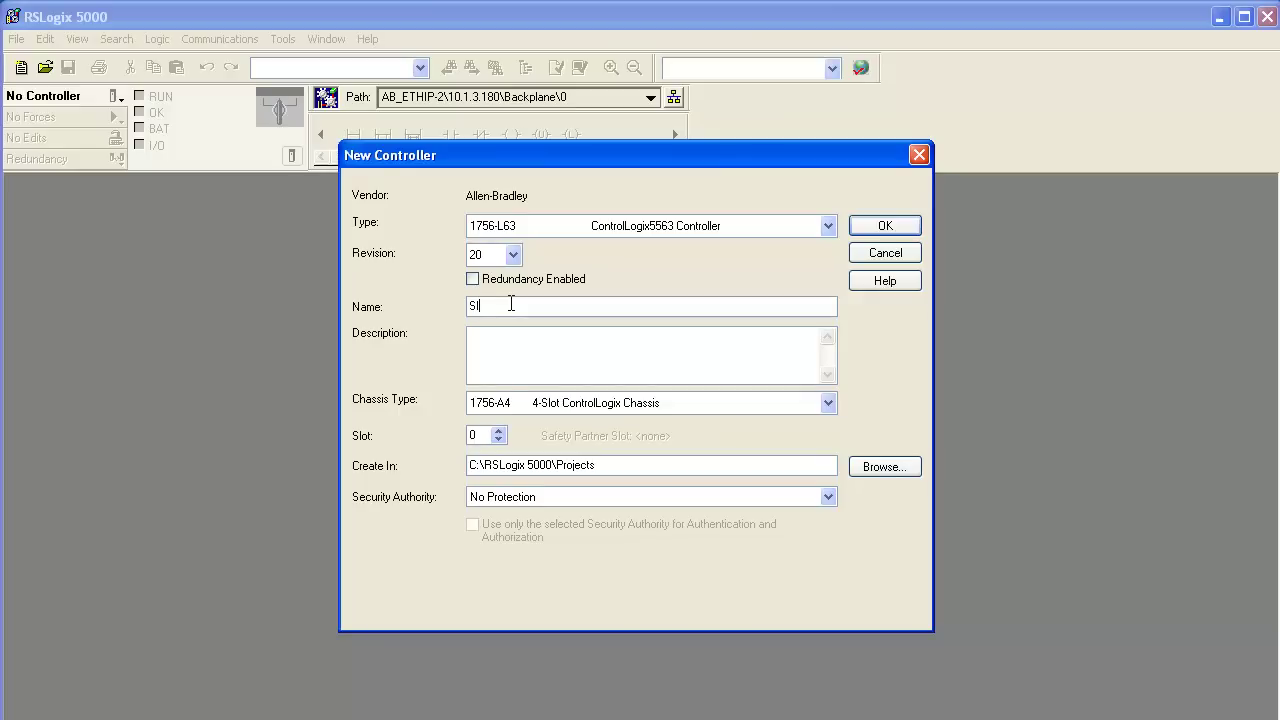
{"action": "type", "text": "E_TEST"}
{"action": "left_click", "coordinate": [828, 404]}
{"action": "left_click", "coordinate": [828, 404]}
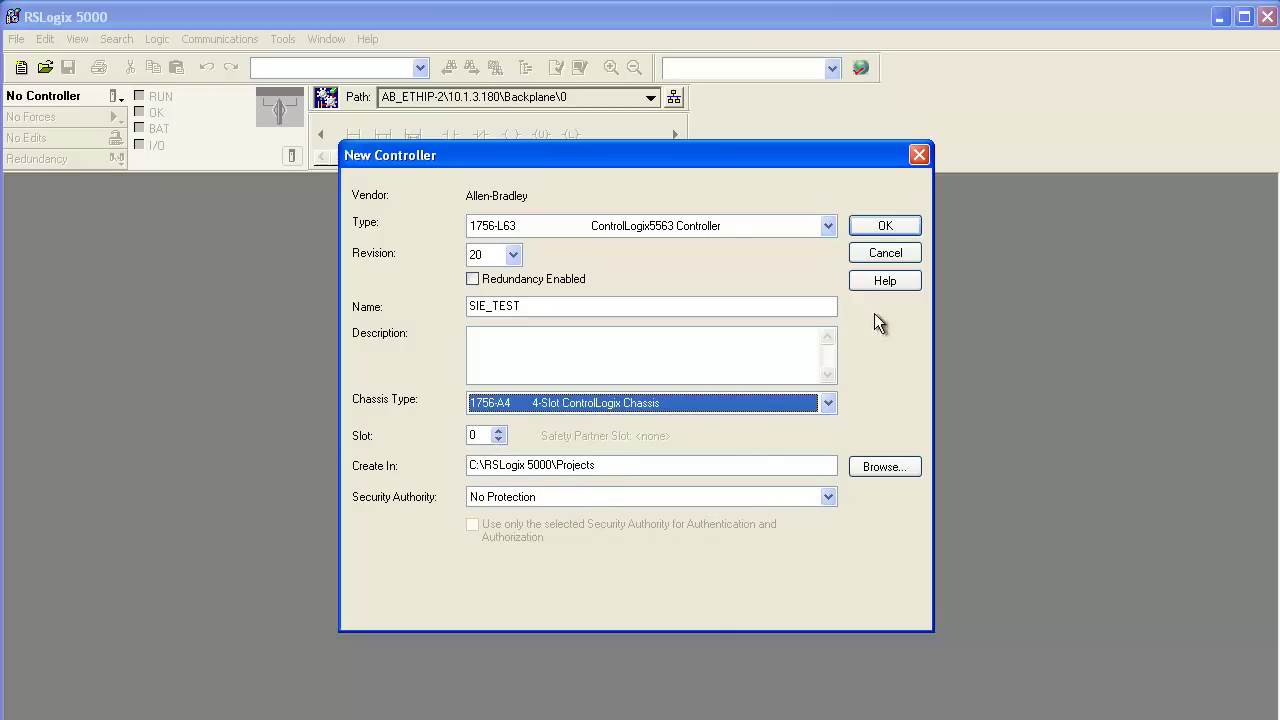
{"action": "left_click", "coordinate": [885, 226]}
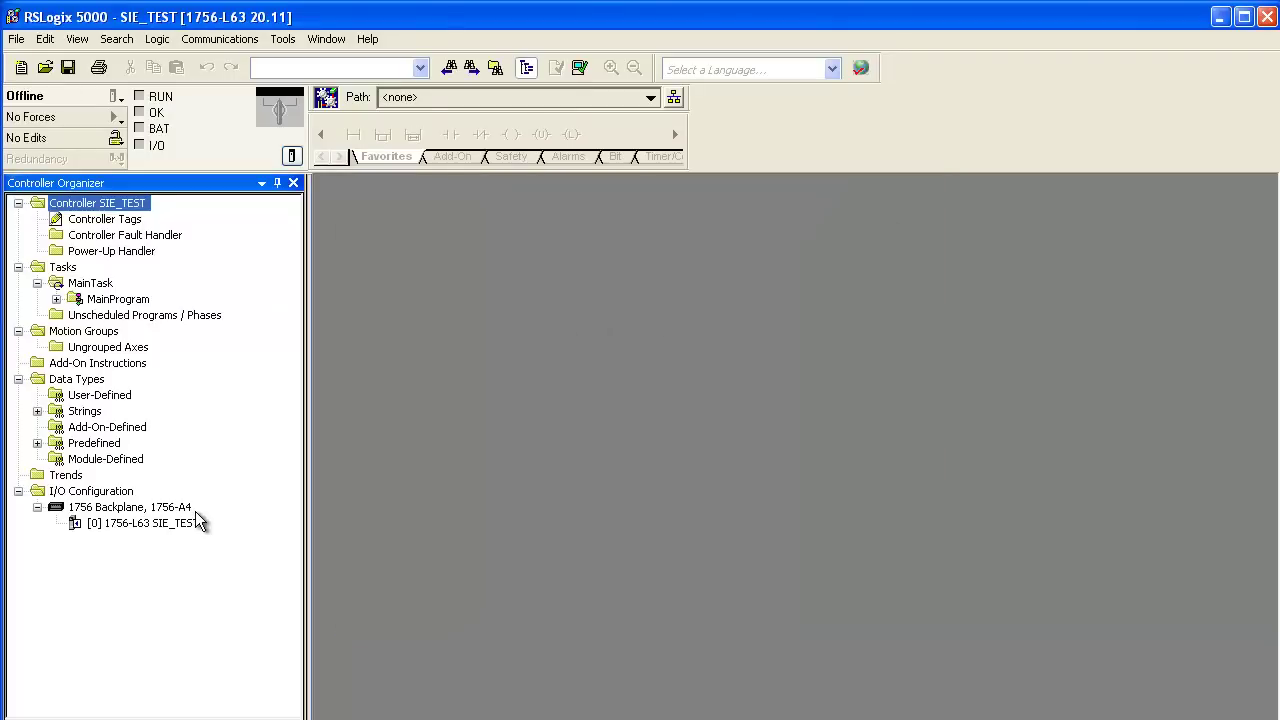
Step: Start a new module on the 1756 backplane, filtering the catalog to Communication and choosing the 1756-EN2T Ethernet bridge
{"action": "right_click", "coordinate": [150, 509]}
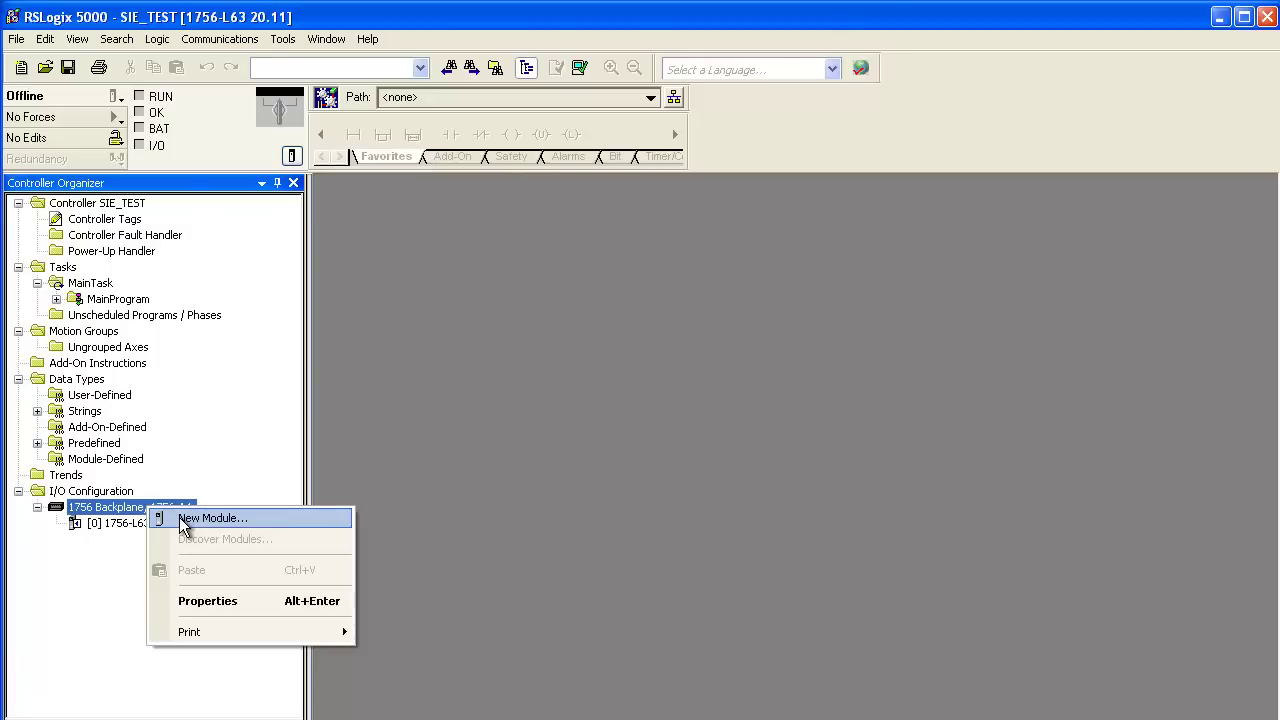
{"action": "left_click", "coordinate": [200, 518]}
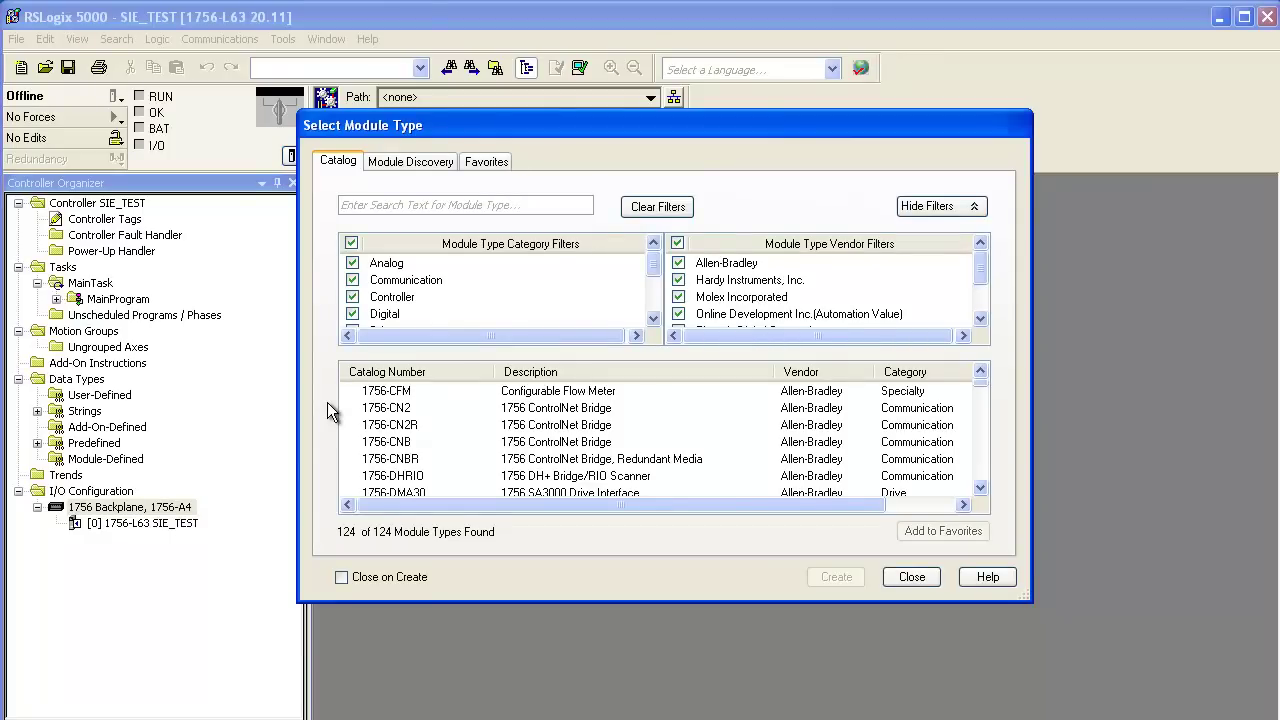
{"action": "left_click", "coordinate": [351, 243]}
{"action": "left_click", "coordinate": [355, 281]}
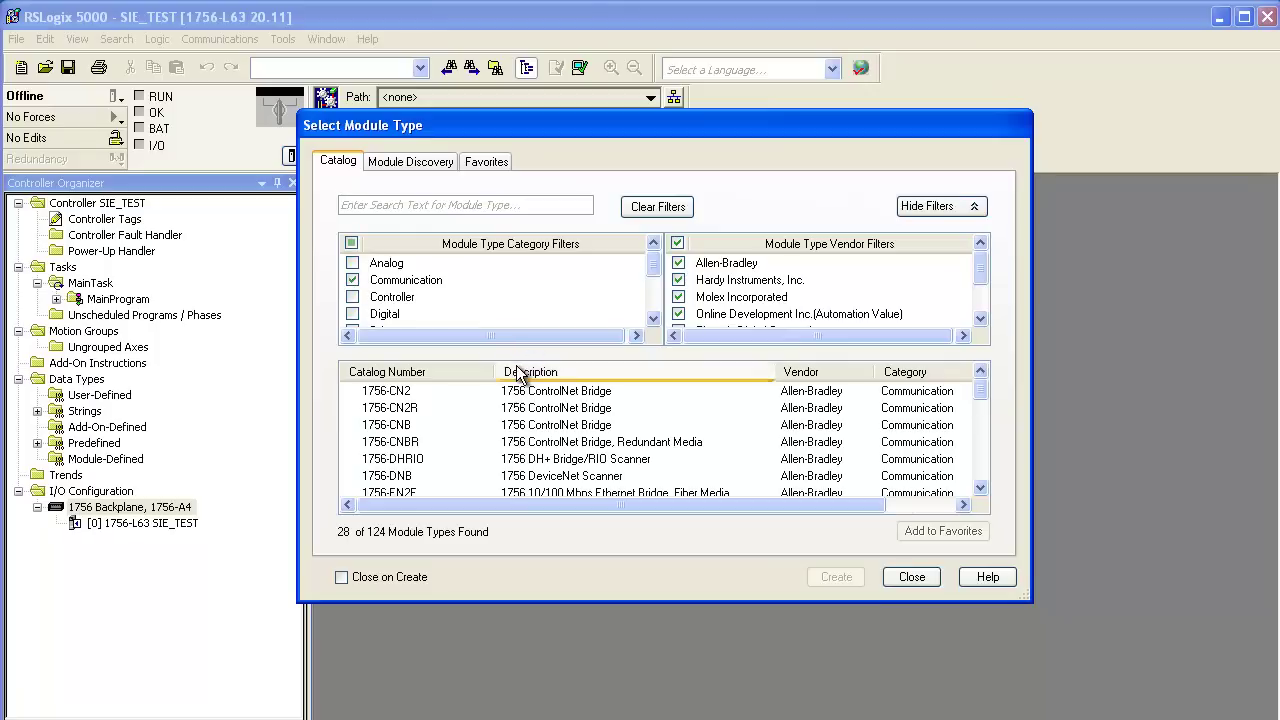
{"action": "scroll", "coordinate": [505, 450], "scroll_direction": "down", "scroll_amount": 1}
{"action": "scroll", "coordinate": [505, 450], "scroll_direction": "down", "scroll_amount": 1}
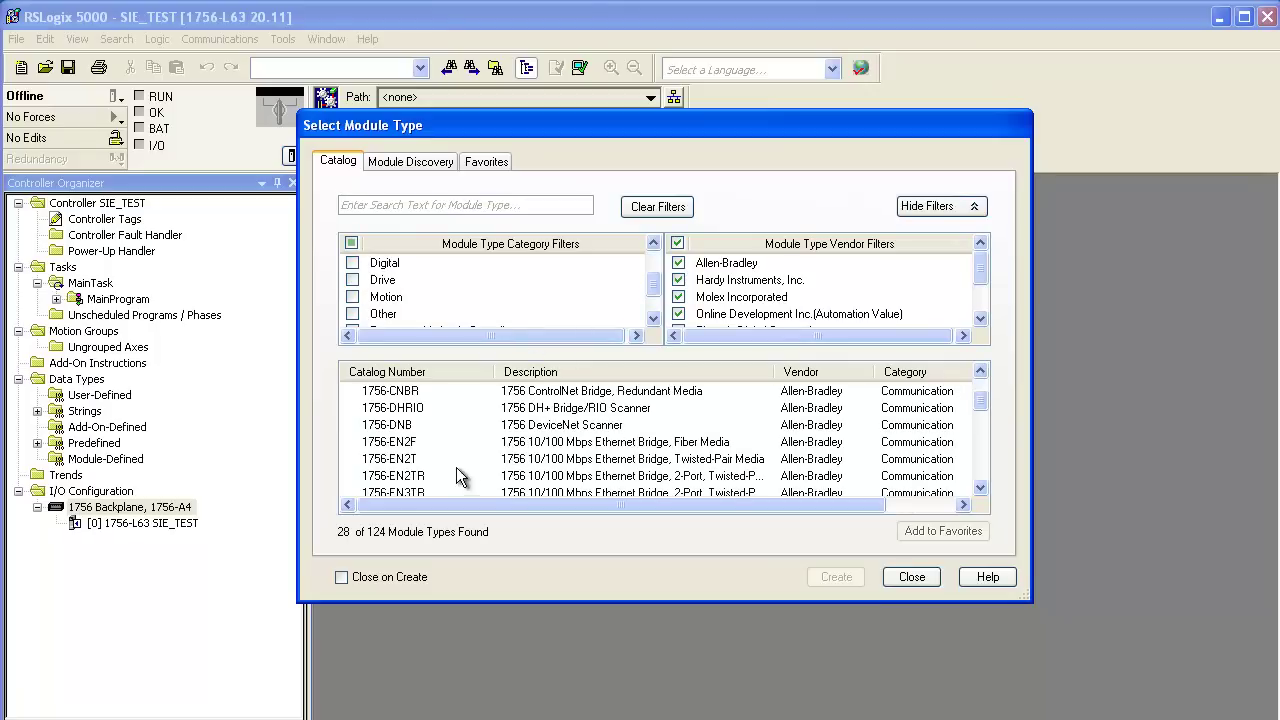
{"action": "left_click", "coordinate": [404, 461]}
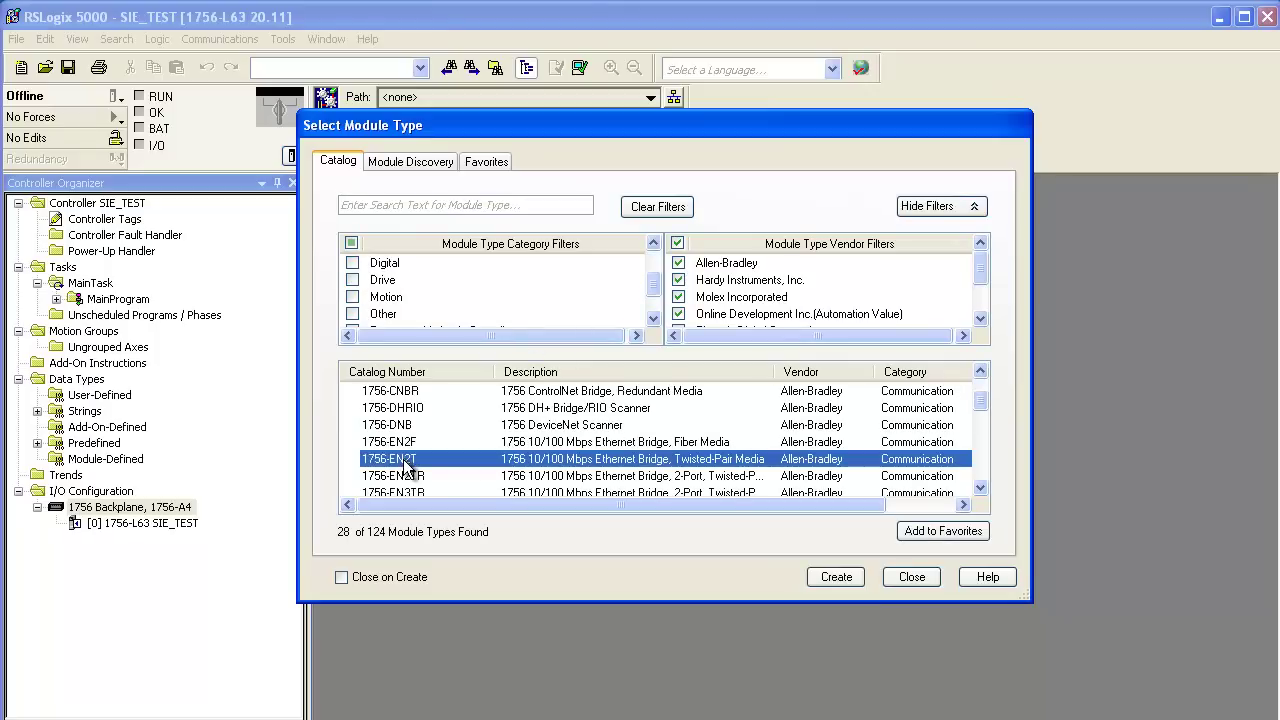
{"action": "left_click", "coordinate": [850, 584]}
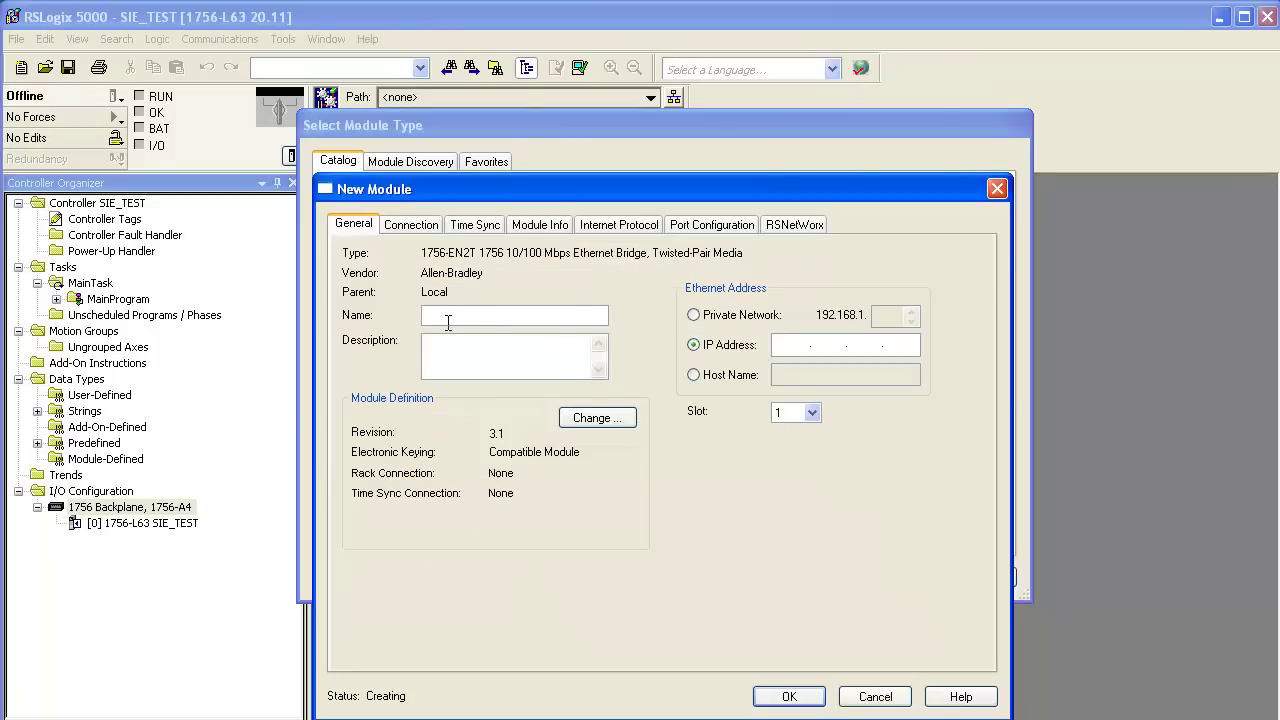
Step: Name the Ethernet bridge EN2T, give it IP address 10.1.3.180, and finish adding it to the chassis
{"action": "type", "text": "EN2T"}
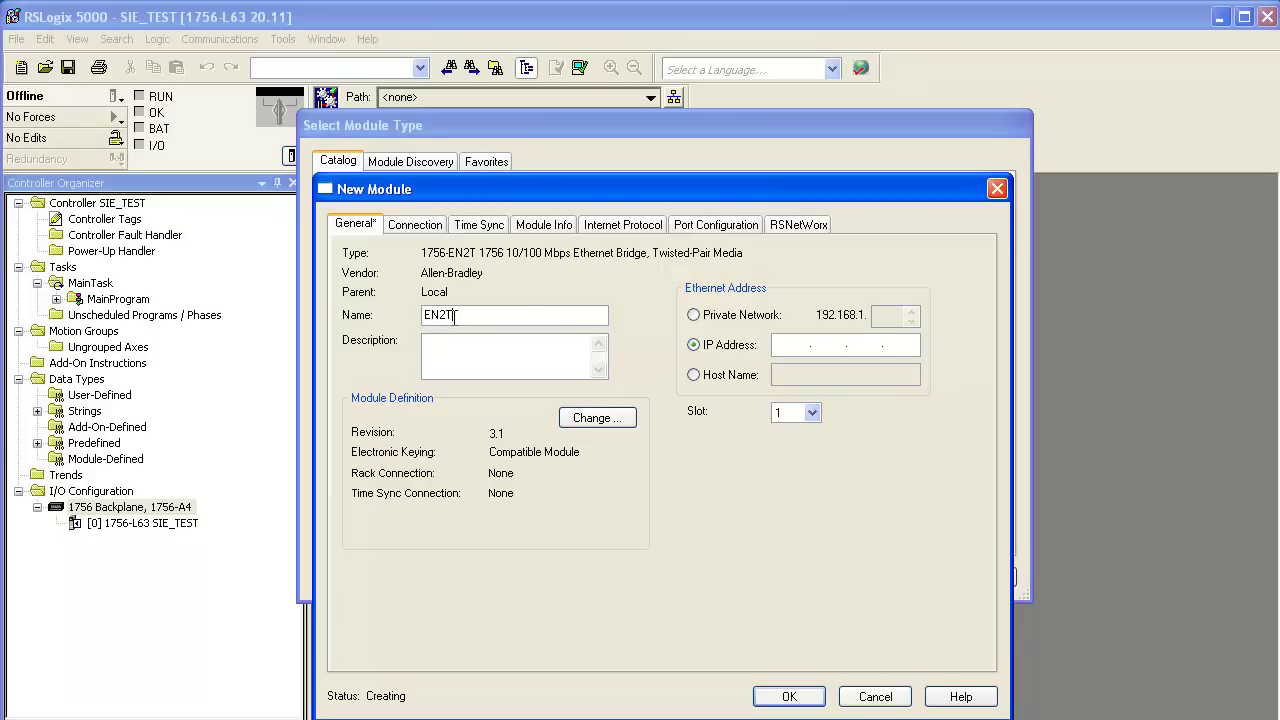
{"action": "left_click", "coordinate": [789, 346]}
{"action": "type", "text": "10 . 1 . 3 . 180"}
{"action": "left_click", "coordinate": [789, 698]}
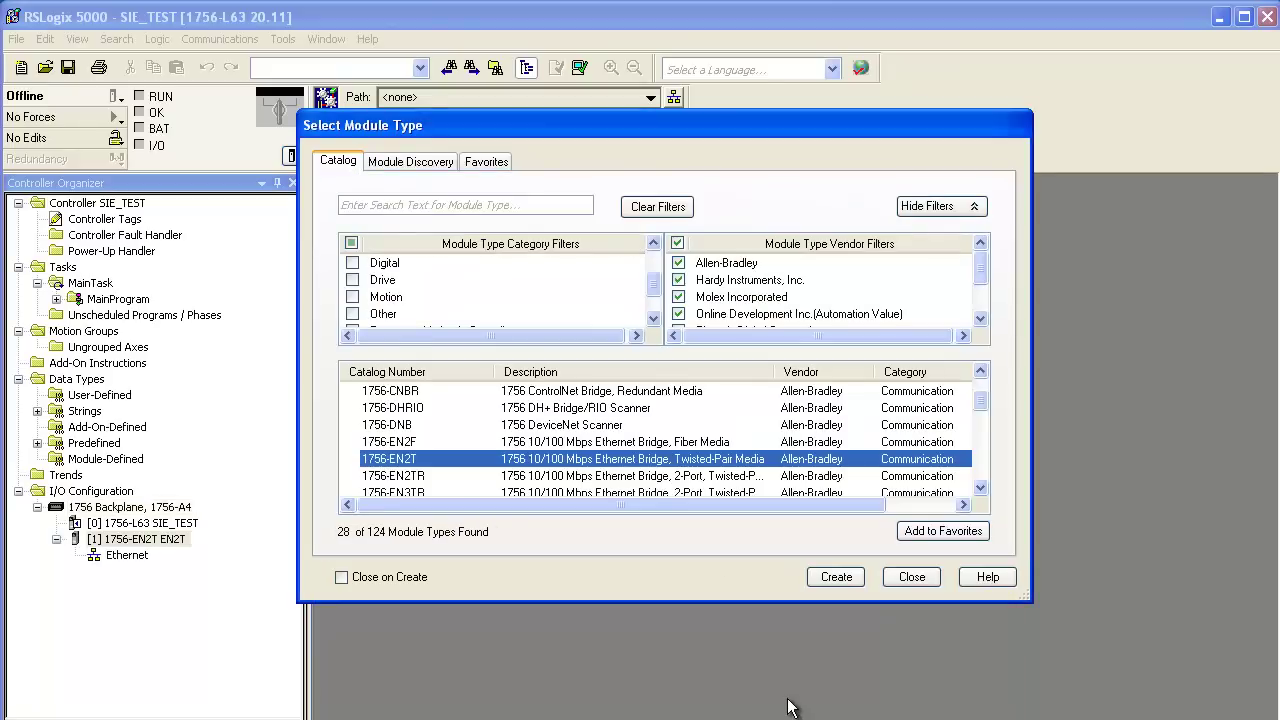
{"action": "left_click", "coordinate": [903, 581]}
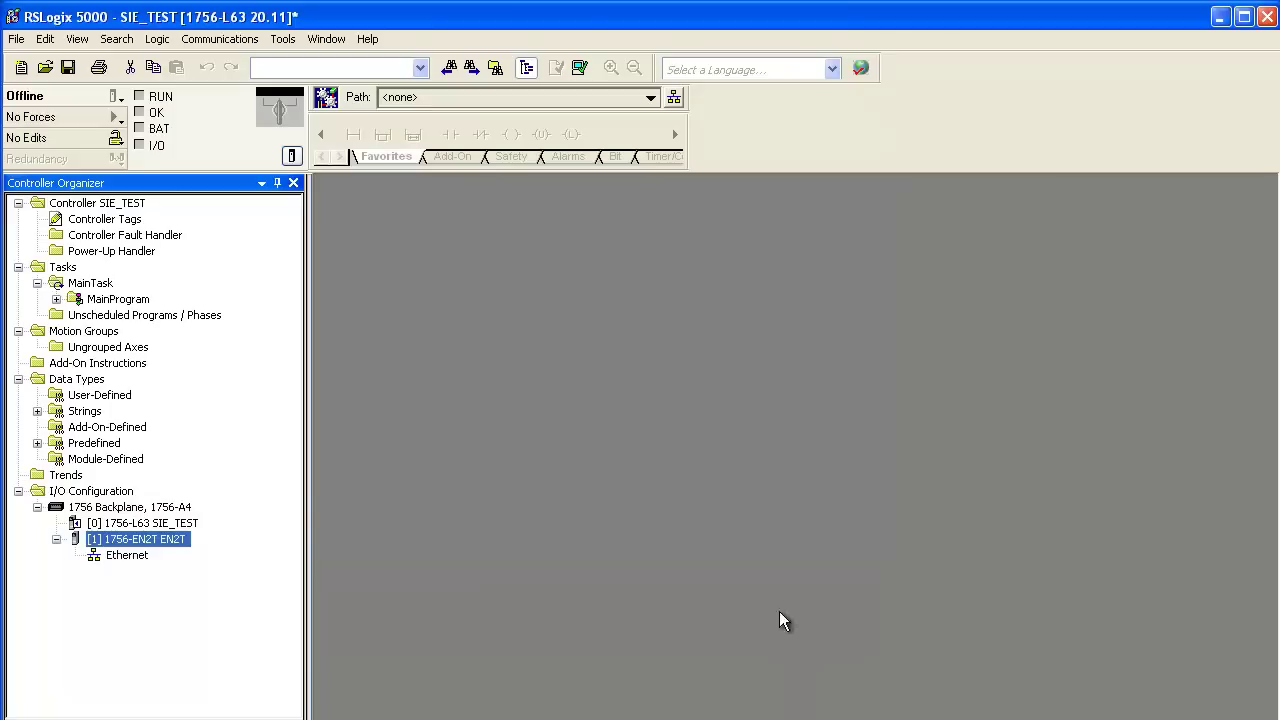
Step: Start another backplane module, filtering the catalog to Other and choosing the generic 1756-MODULE
{"action": "left_click", "coordinate": [153, 510]}
{"action": "right_click", "coordinate": [153, 510]}
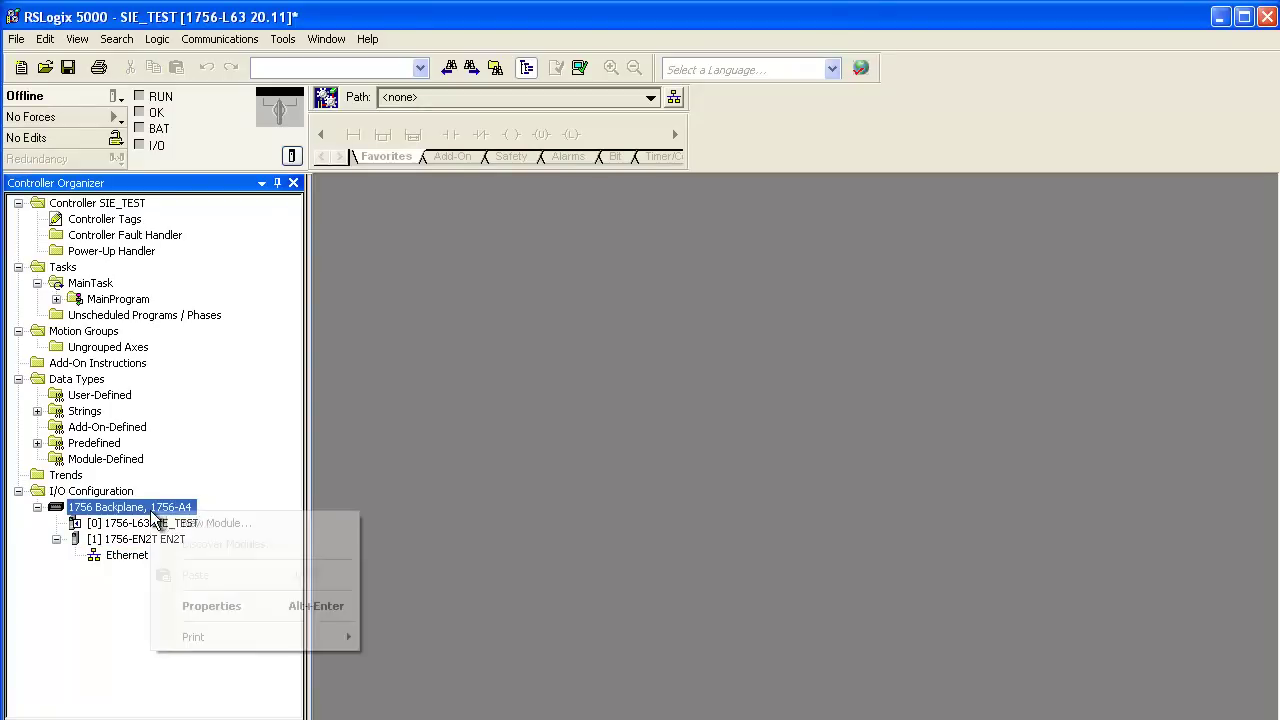
{"action": "left_click", "coordinate": [180, 523]}
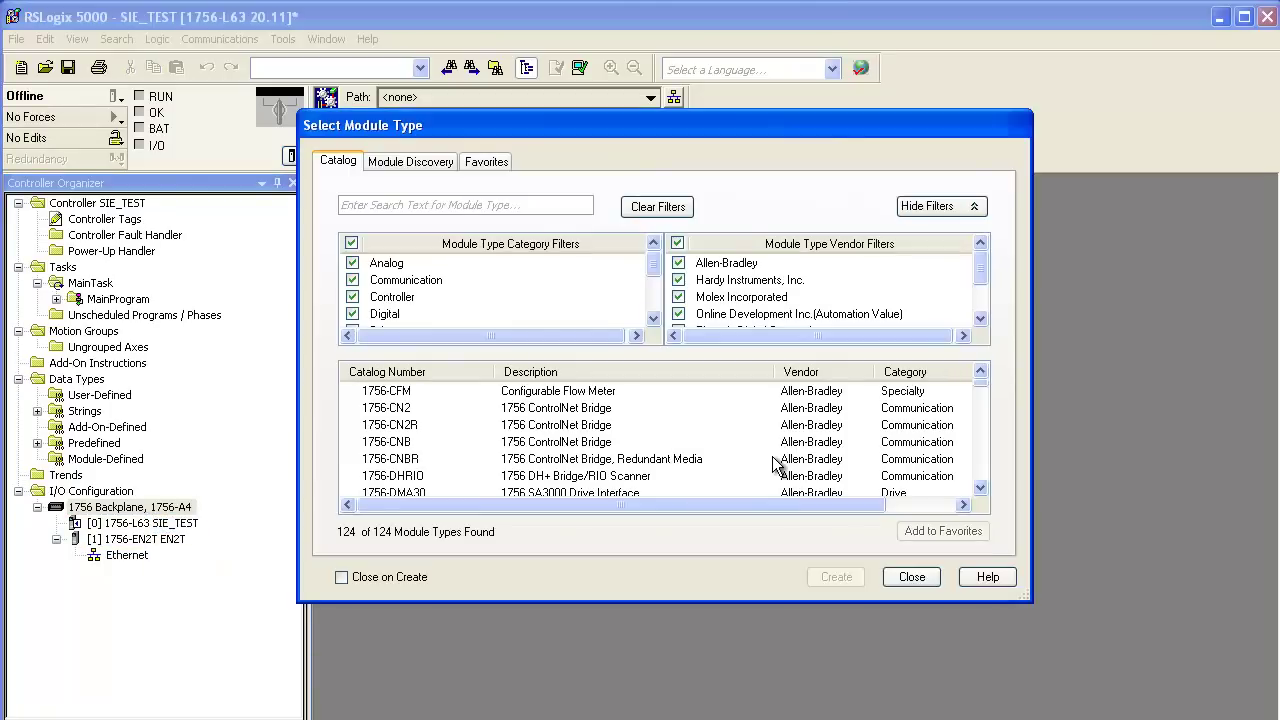
{"action": "left_click", "coordinate": [351, 243]}
{"action": "left_click_drag", "start_coordinate": [653, 268], "coordinate": [653, 300]}
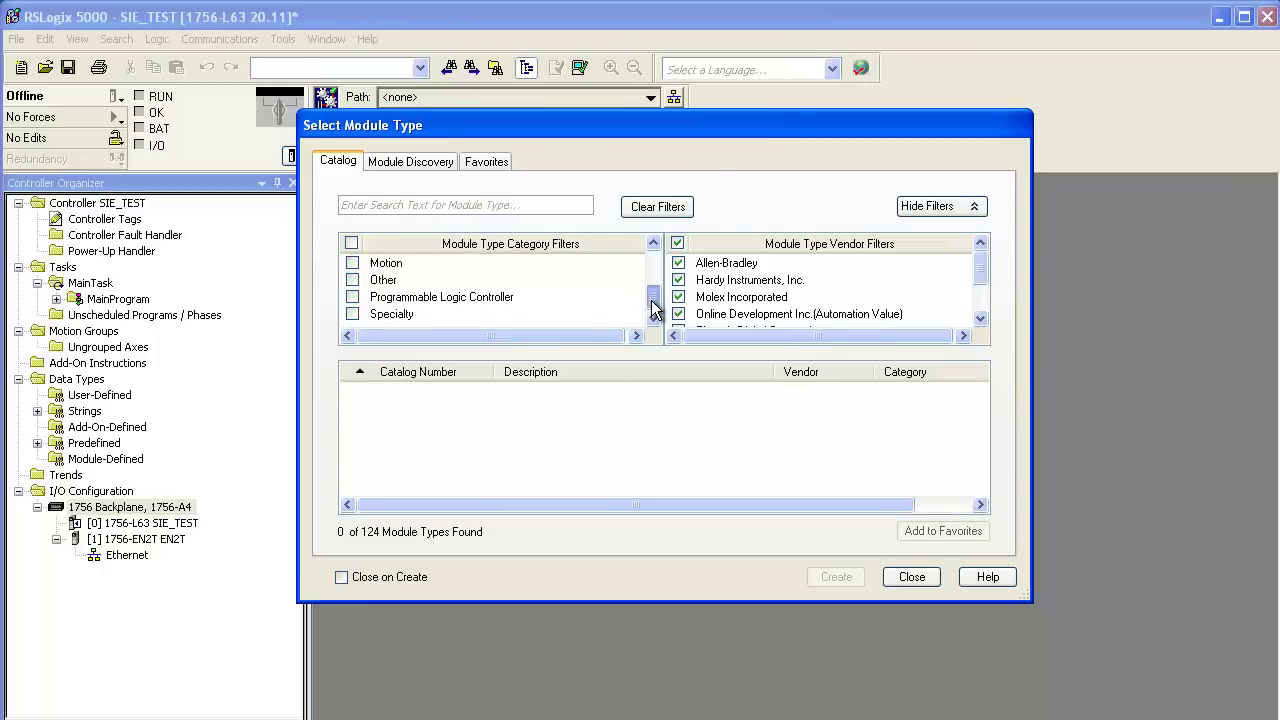
{"action": "left_click", "coordinate": [352, 280]}
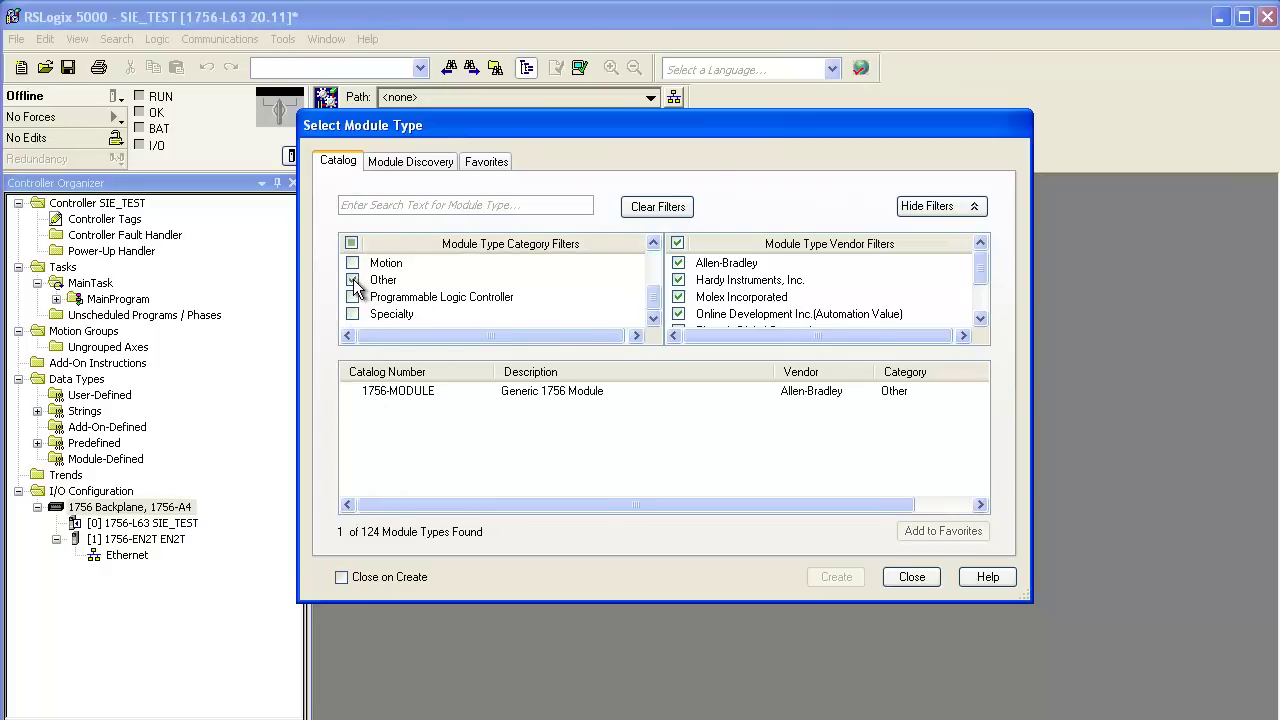
{"action": "left_click", "coordinate": [441, 397]}
{"action": "left_click", "coordinate": [840, 588]}
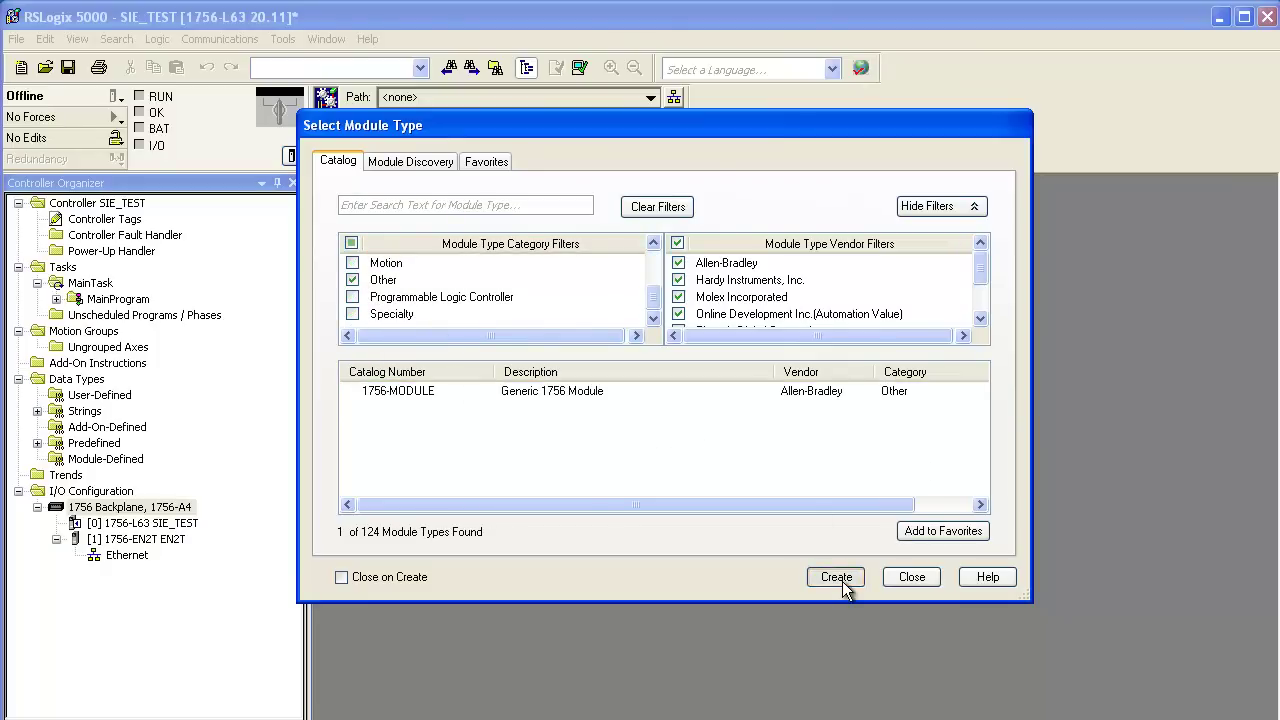
Step: Name the generic module SIE, set its communication format to Data - INT, and assign it to slot 3
{"action": "left_click", "coordinate": [455, 309]}
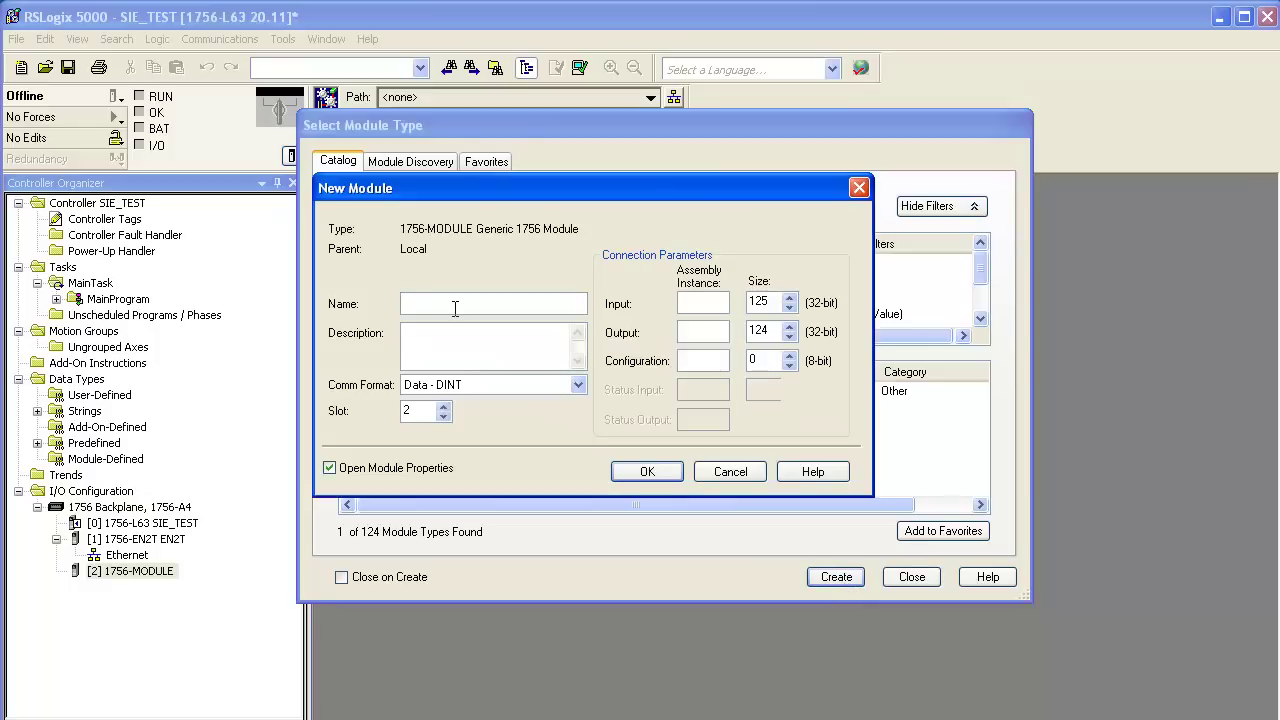
{"action": "type", "text": "SIE"}
{"action": "left_click", "coordinate": [579, 387]}
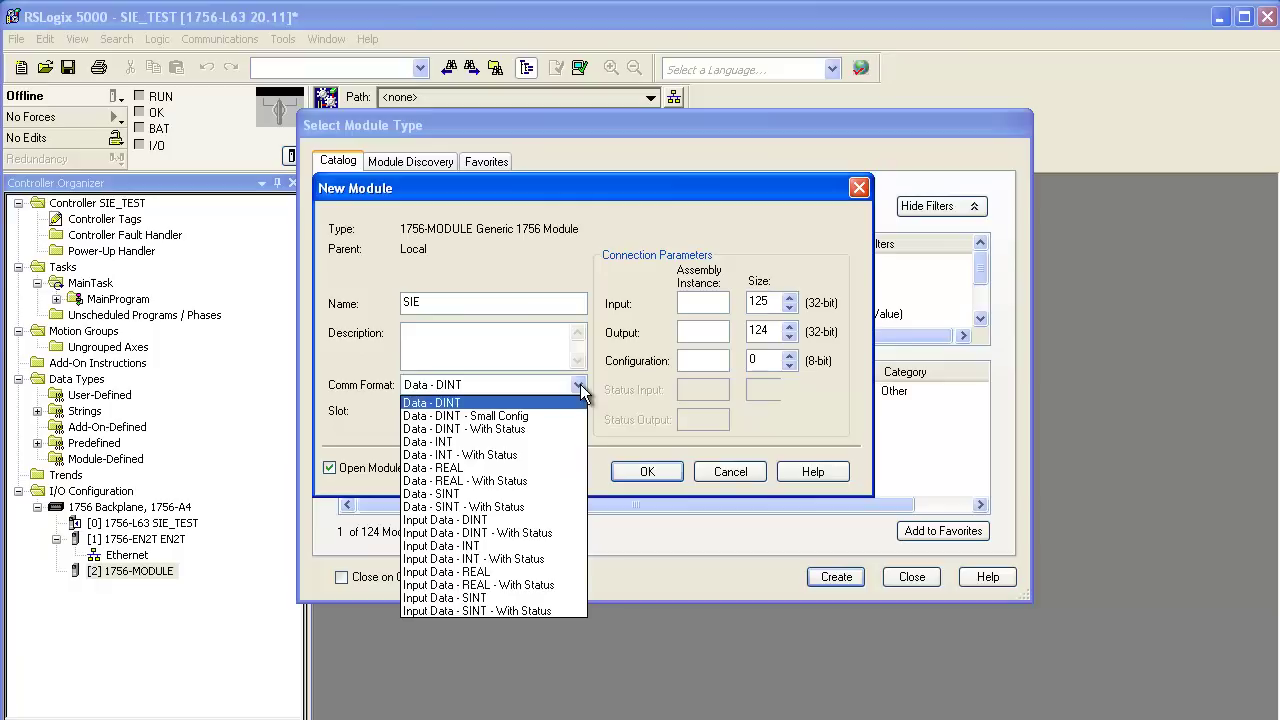
{"action": "left_click", "coordinate": [540, 443]}
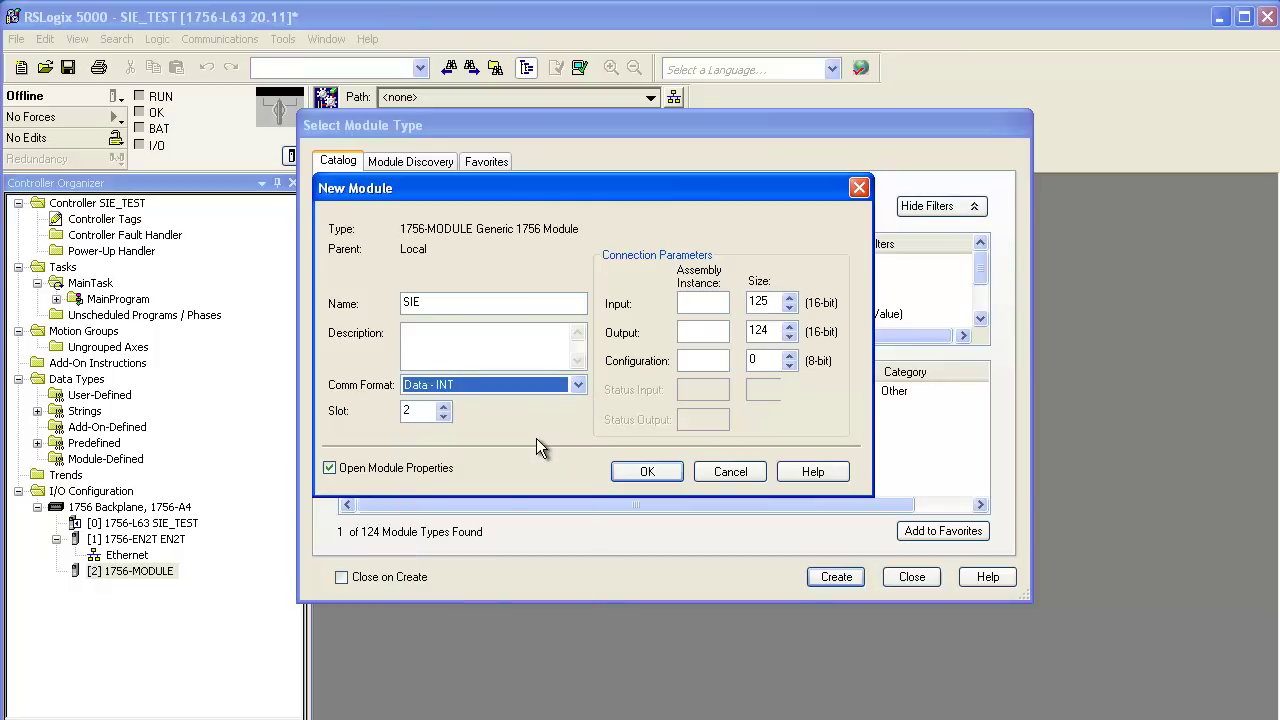
{"action": "left_click", "coordinate": [444, 409]}
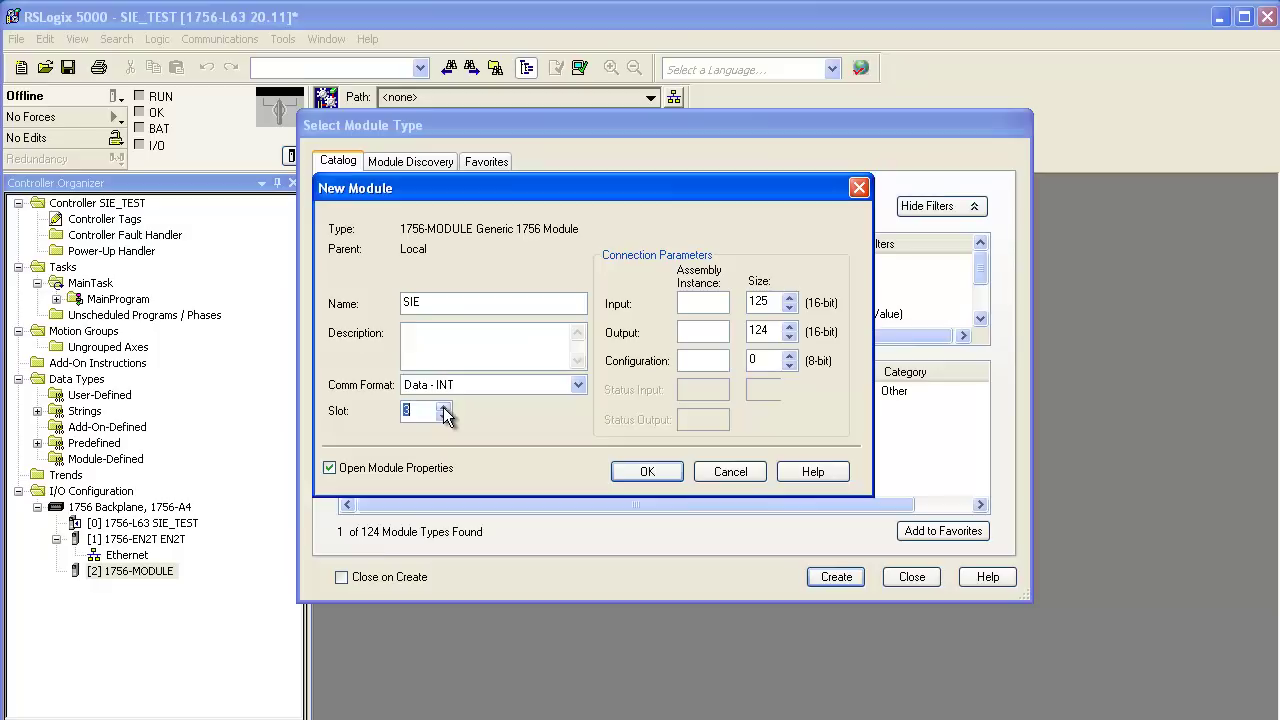
Step: Set the module's connection parameters to input instance 1 size 250, output instance 2 size 248, configuration instance 4, and create it
{"action": "left_click", "coordinate": [700, 299]}
{"action": "type", "text": "1"}
{"action": "key", "text": "Tab"}
{"action": "type", "text": "250"}
{"action": "left_click", "coordinate": [705, 327]}
{"action": "type", "text": "2"}
{"action": "key", "text": "Tab"}
{"action": "type", "text": "248"}
{"action": "left_click", "coordinate": [718, 362]}
{"action": "type", "text": "4"}
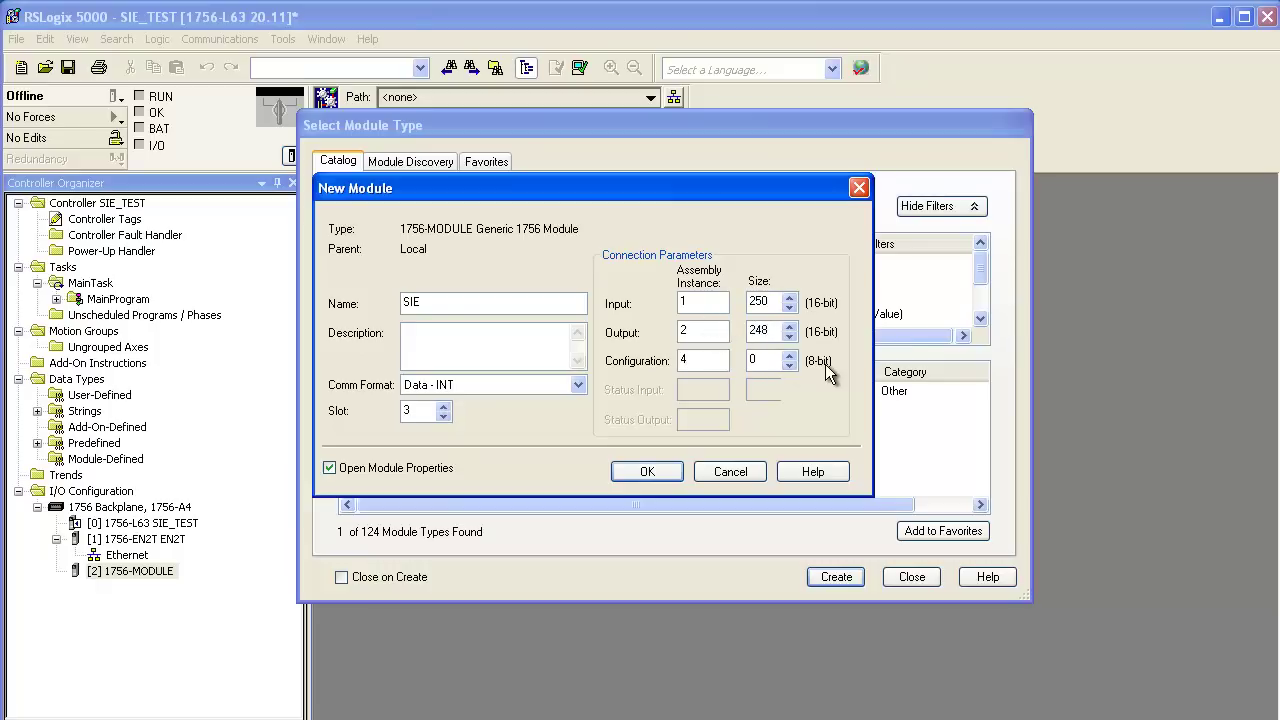
{"action": "left_click", "coordinate": [624, 471]}
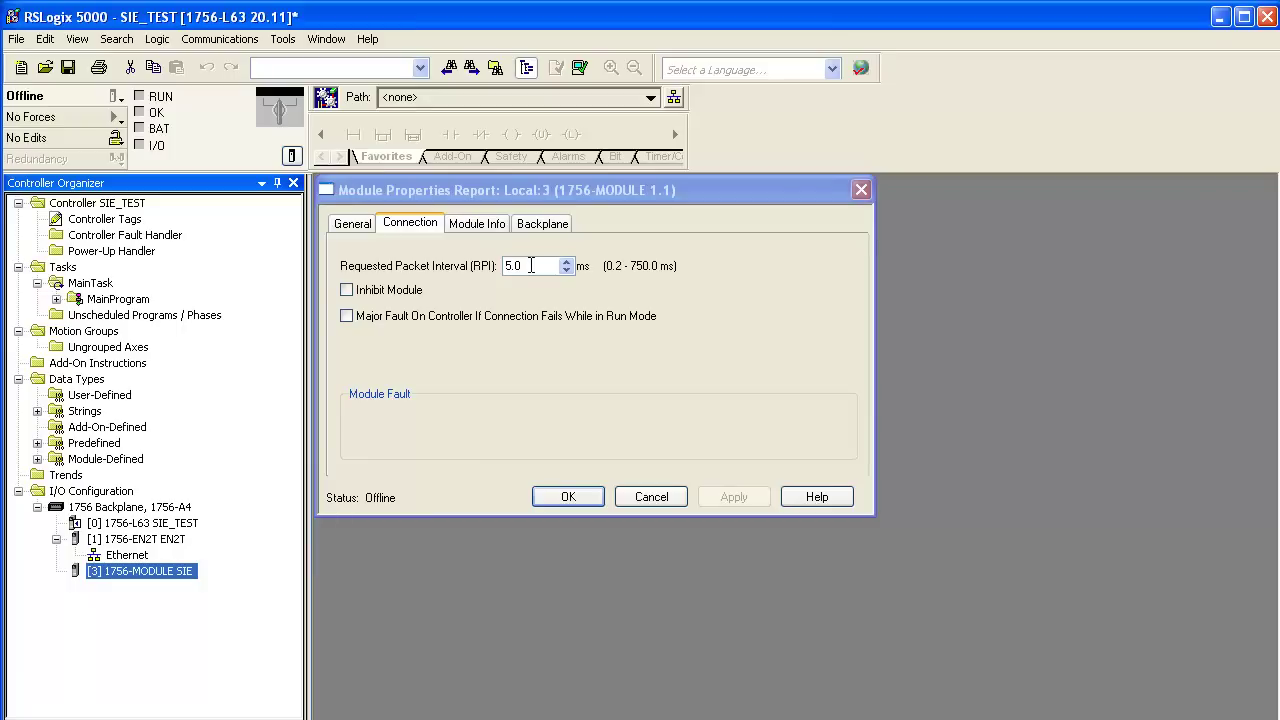
Step: Accept the SIE module's 5.0 ms requested packet interval and save the project
{"action": "left_click", "coordinate": [531, 265]}
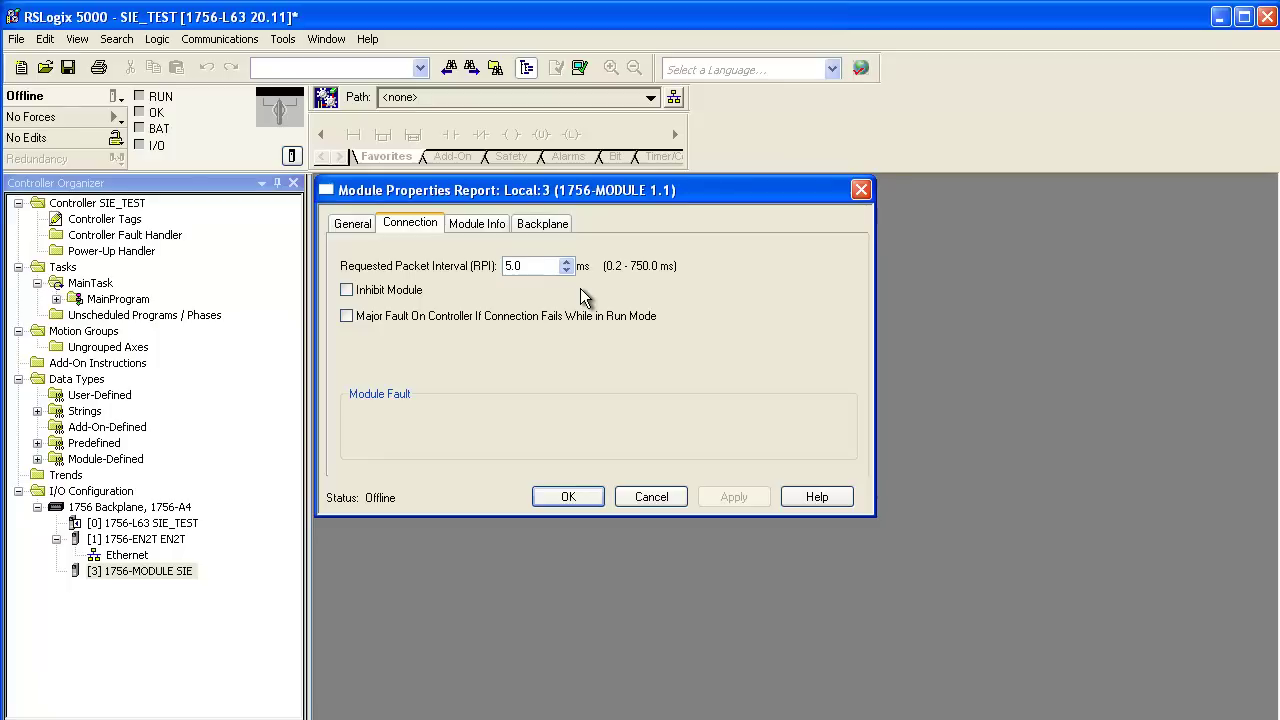
{"action": "left_click", "coordinate": [570, 494]}
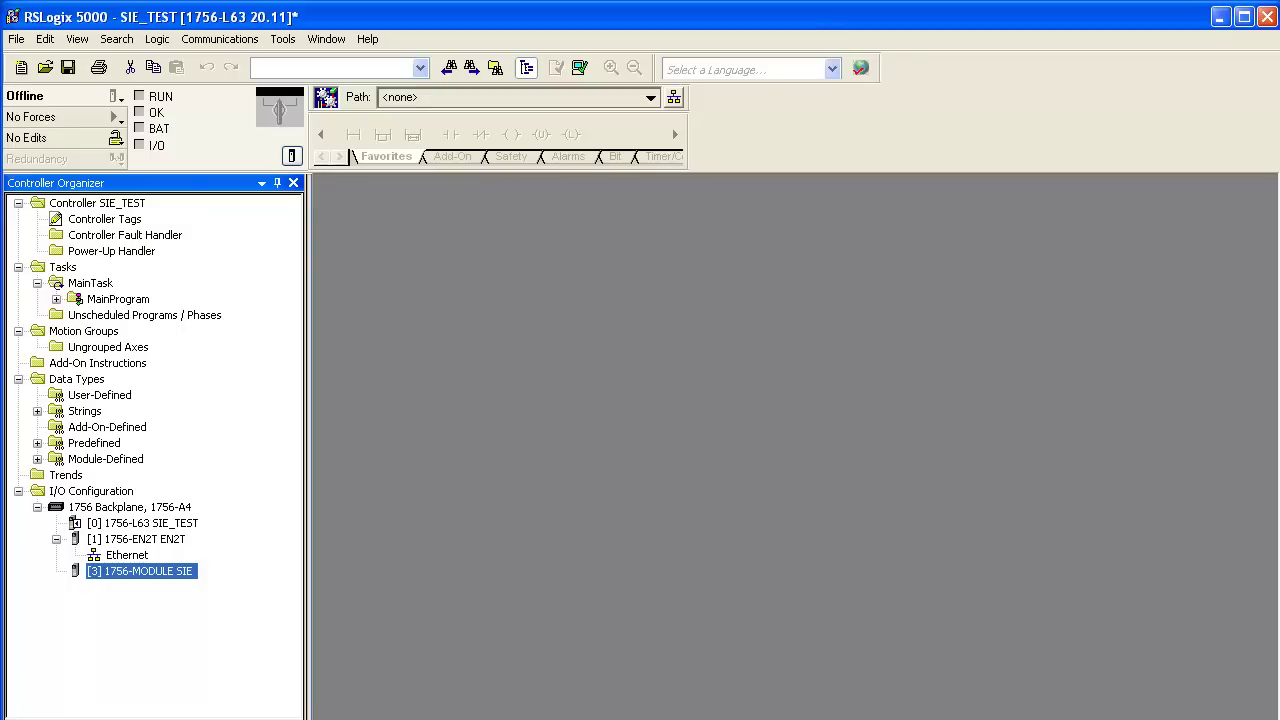
{"action": "left_click", "coordinate": [17, 40]}
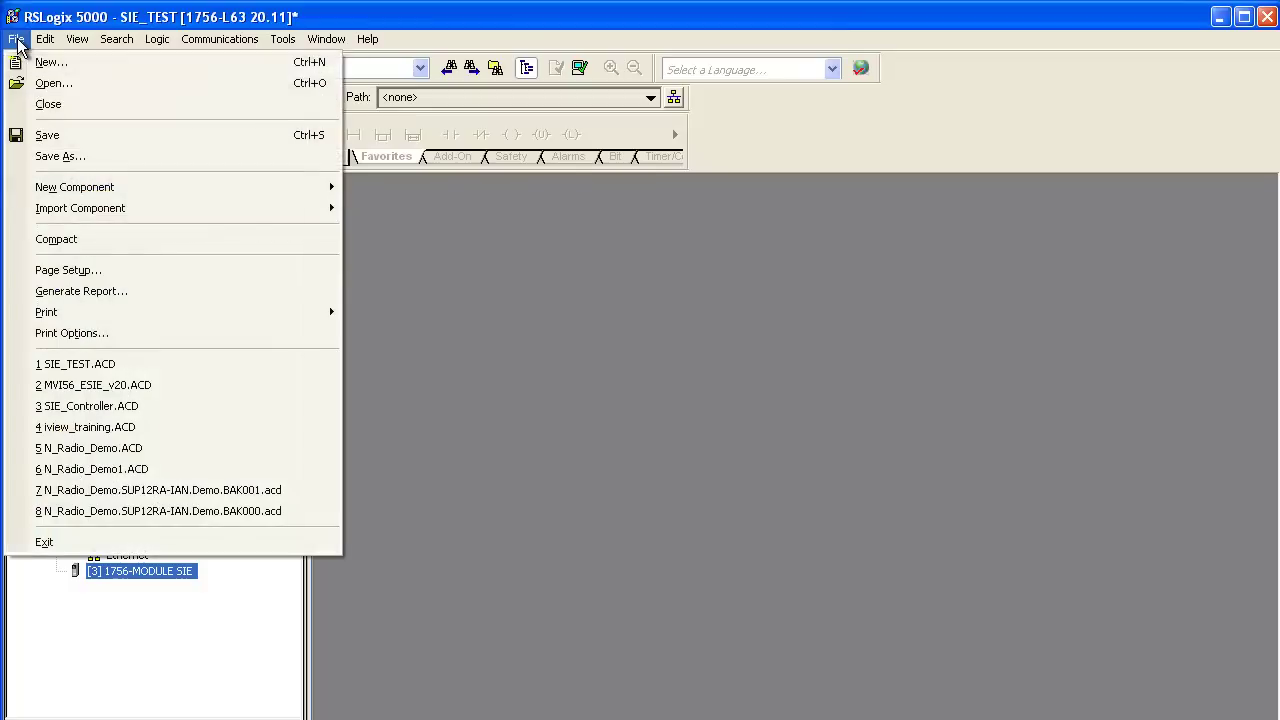
{"action": "left_click", "coordinate": [48, 135]}
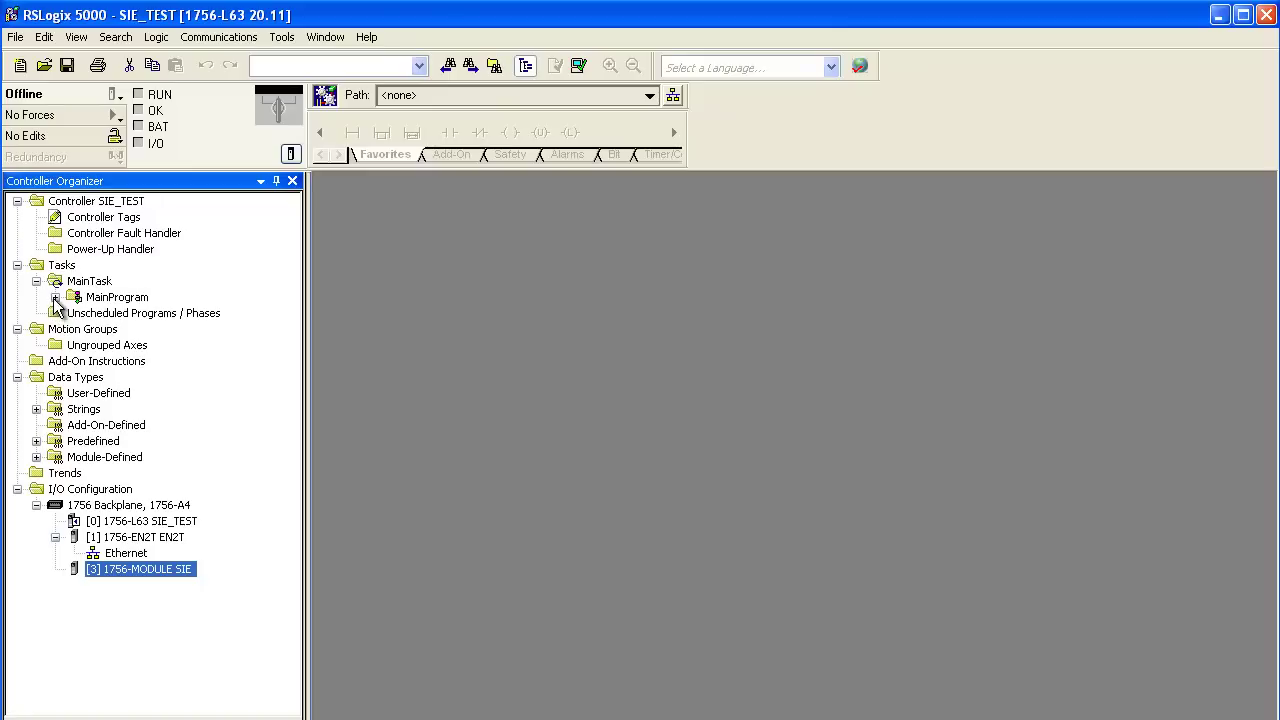
Step: Open MainProgram's MainRoutine and start a rung import from its empty rung 0
{"action": "left_click", "coordinate": [55, 297]}
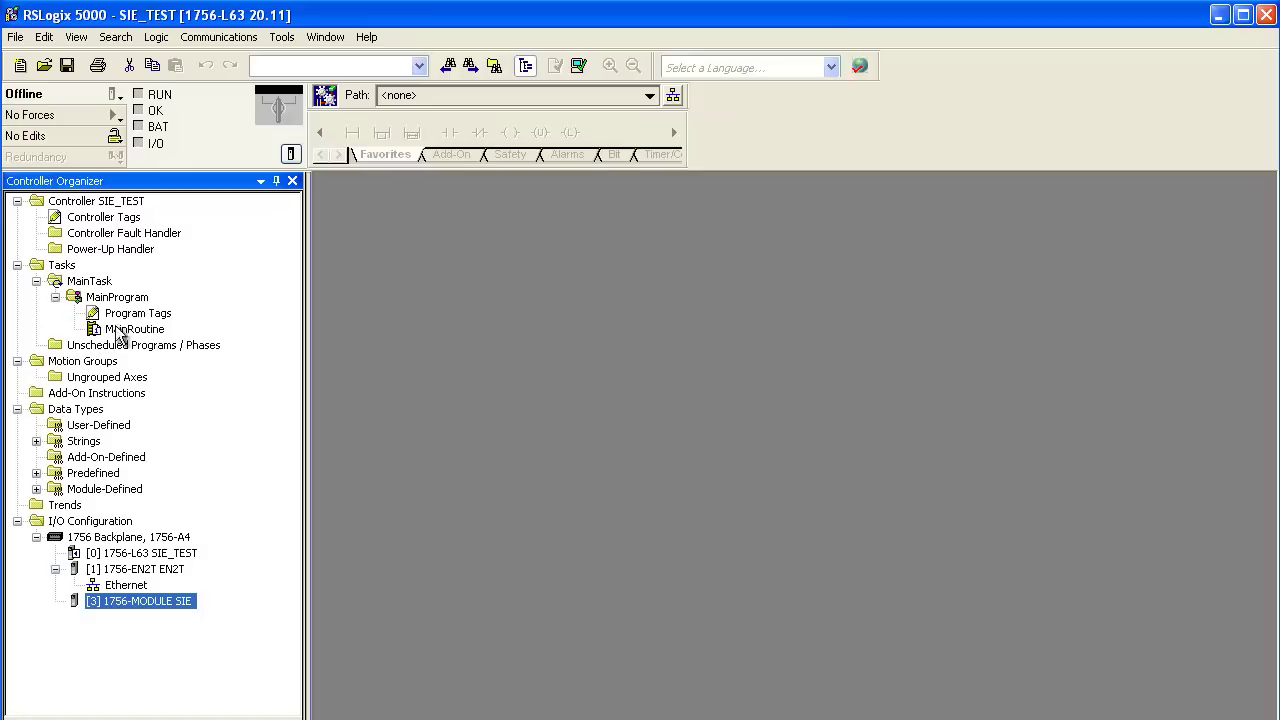
{"action": "double_click", "coordinate": [95, 329]}
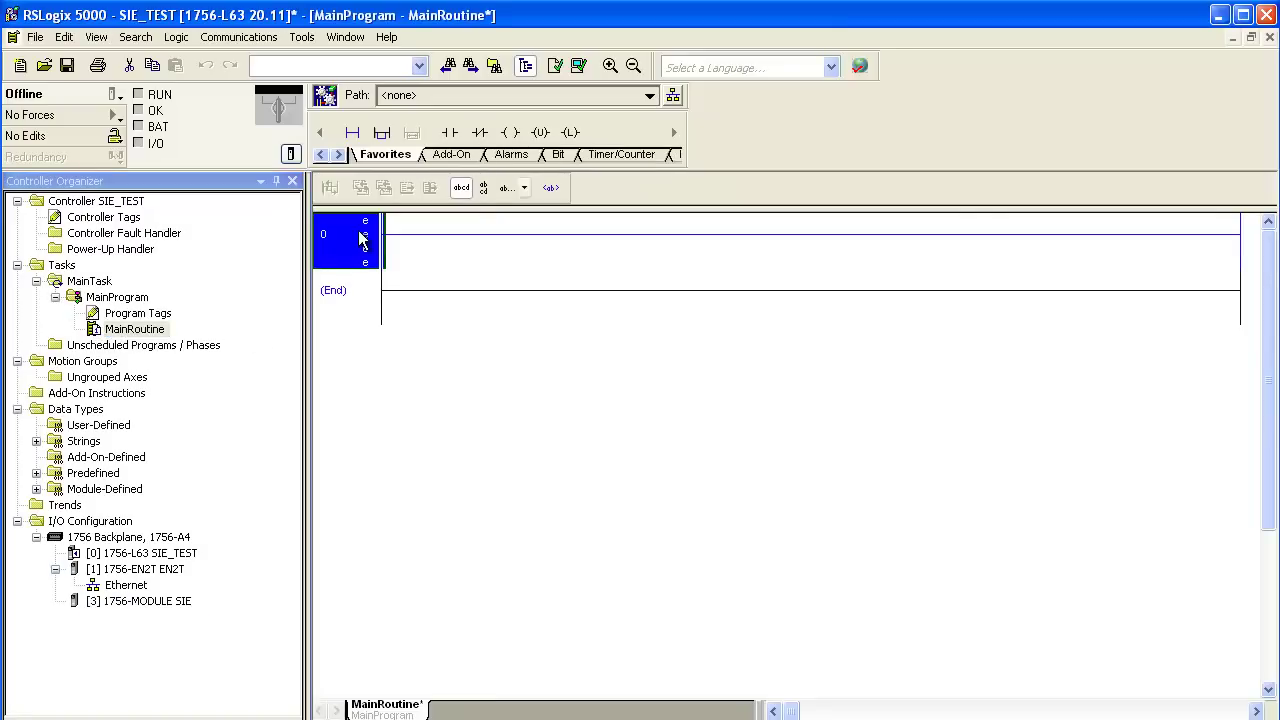
{"action": "right_click", "coordinate": [362, 240]}
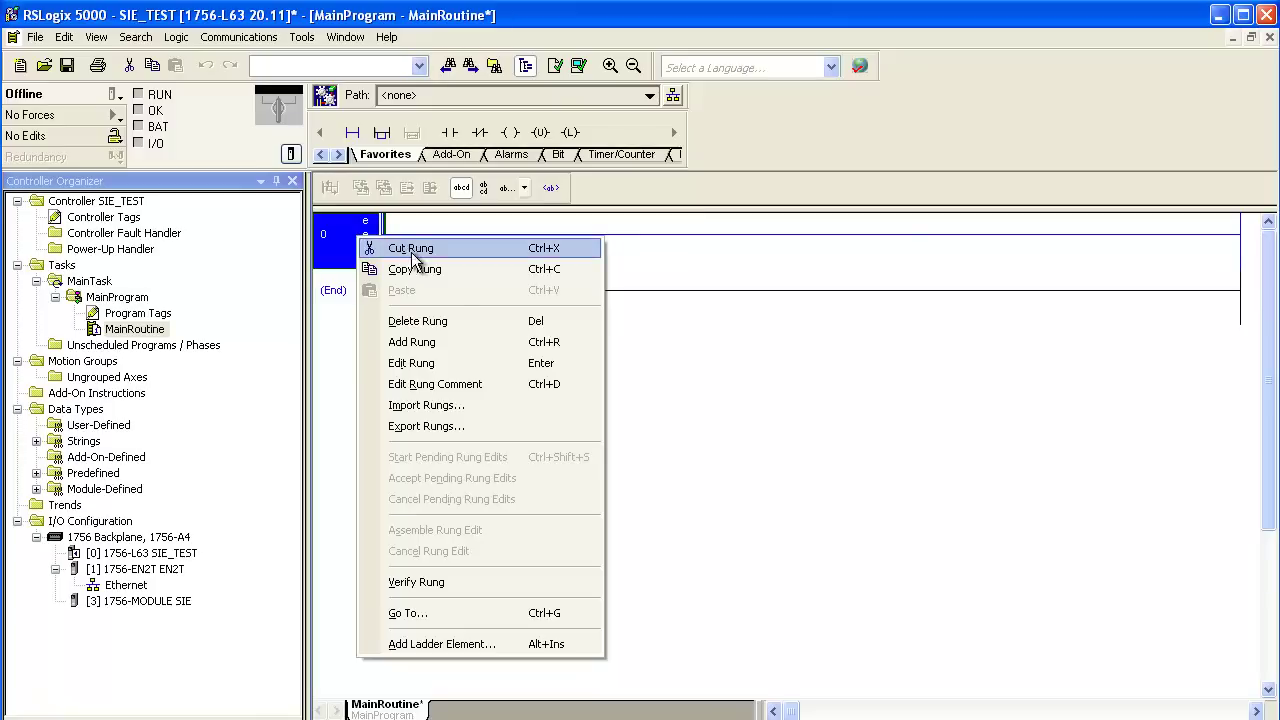
{"action": "left_click", "coordinate": [450, 405]}
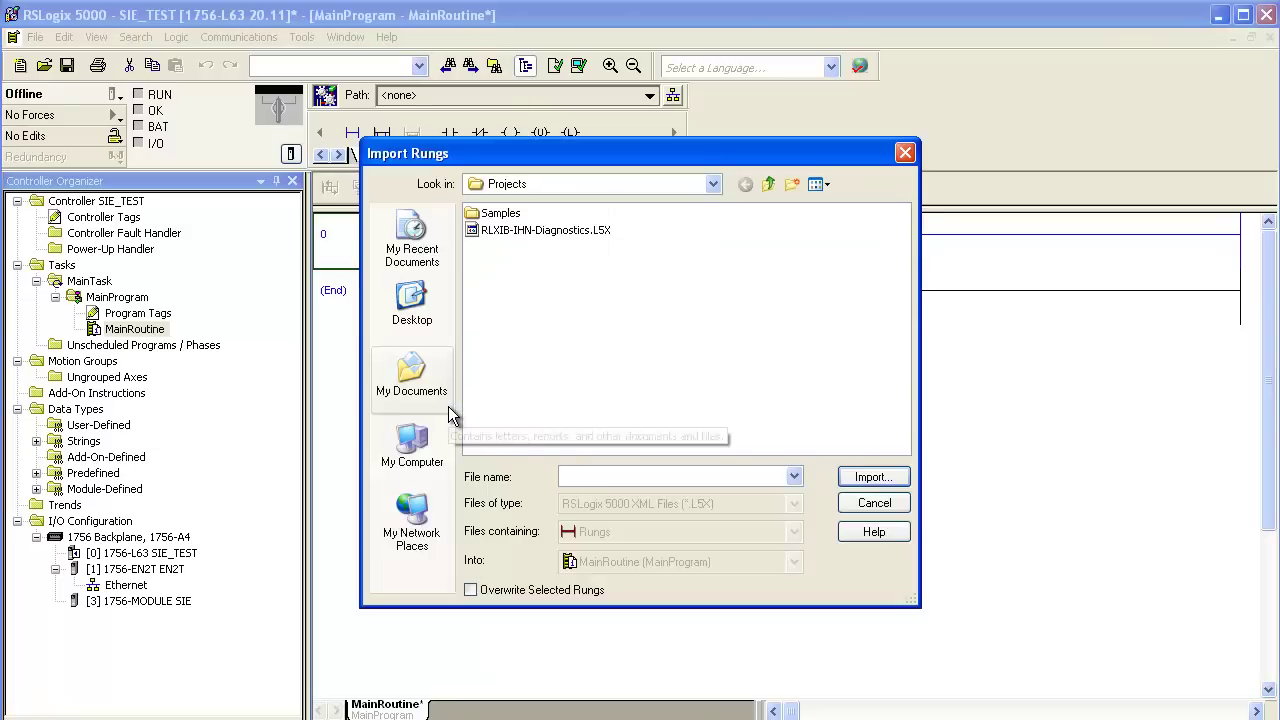
Step: Import the rung file from the Training folder on Local Disk (C:), creating its contents after rung 0 in MainRoutine
{"action": "left_click", "coordinate": [712, 184]}
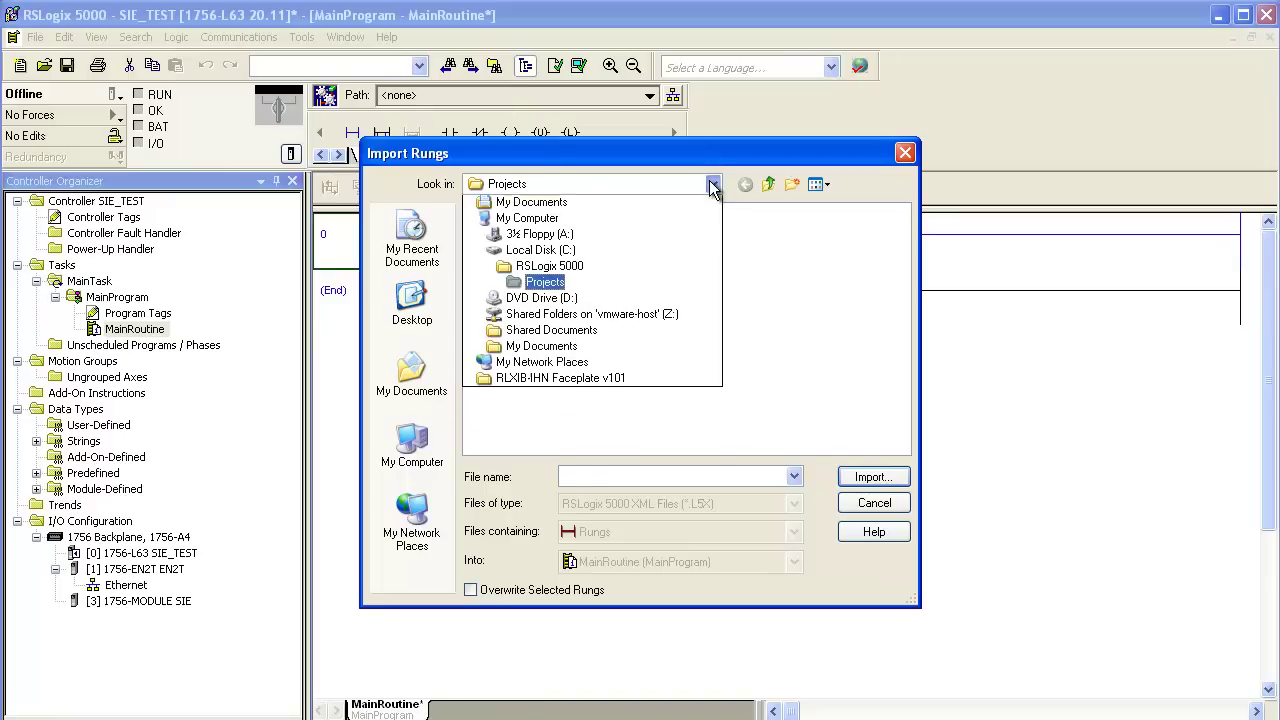
{"action": "left_click", "coordinate": [551, 285]}
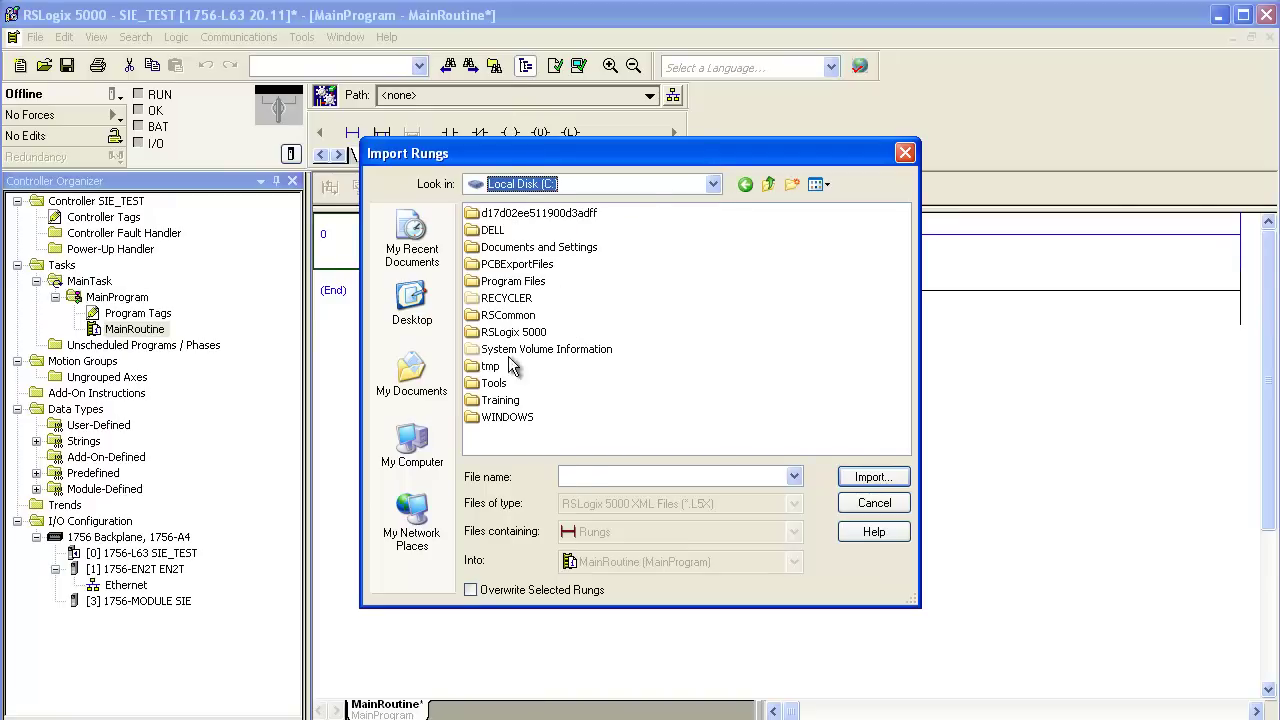
{"action": "double_click", "coordinate": [500, 400]}
{"action": "left_click", "coordinate": [567, 213]}
{"action": "left_click", "coordinate": [869, 477]}
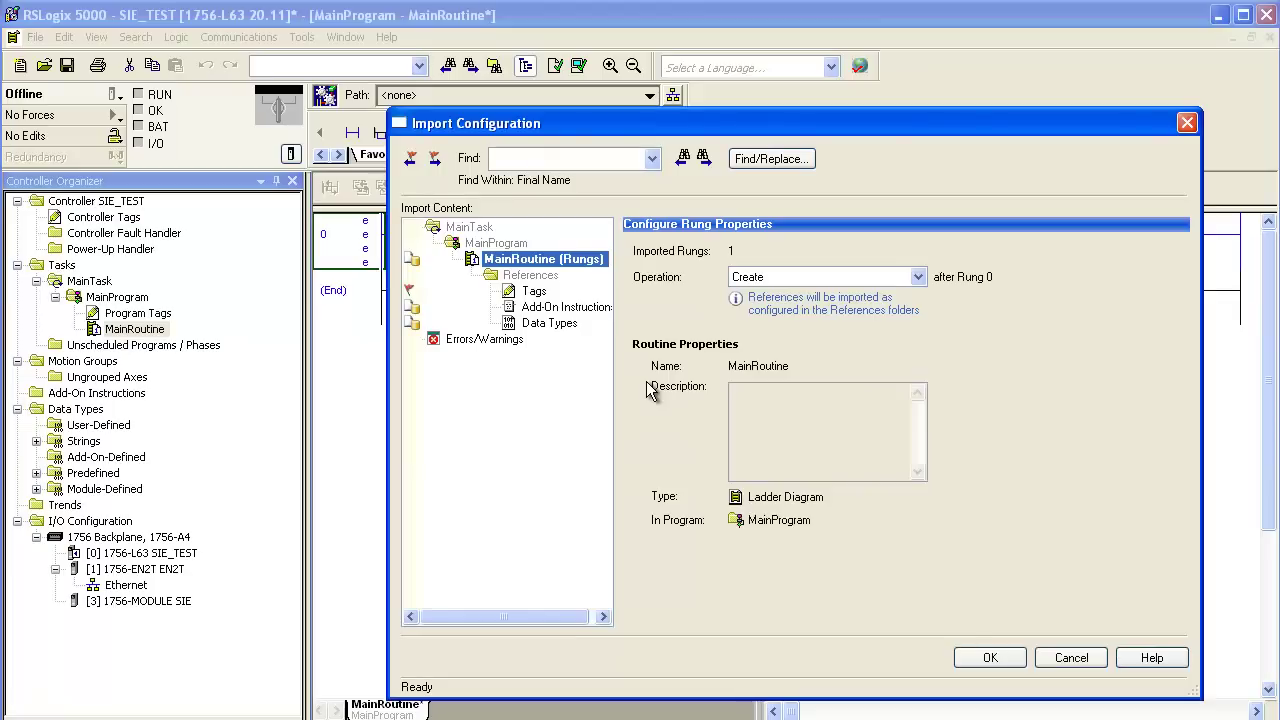
{"action": "left_click", "coordinate": [990, 660]}
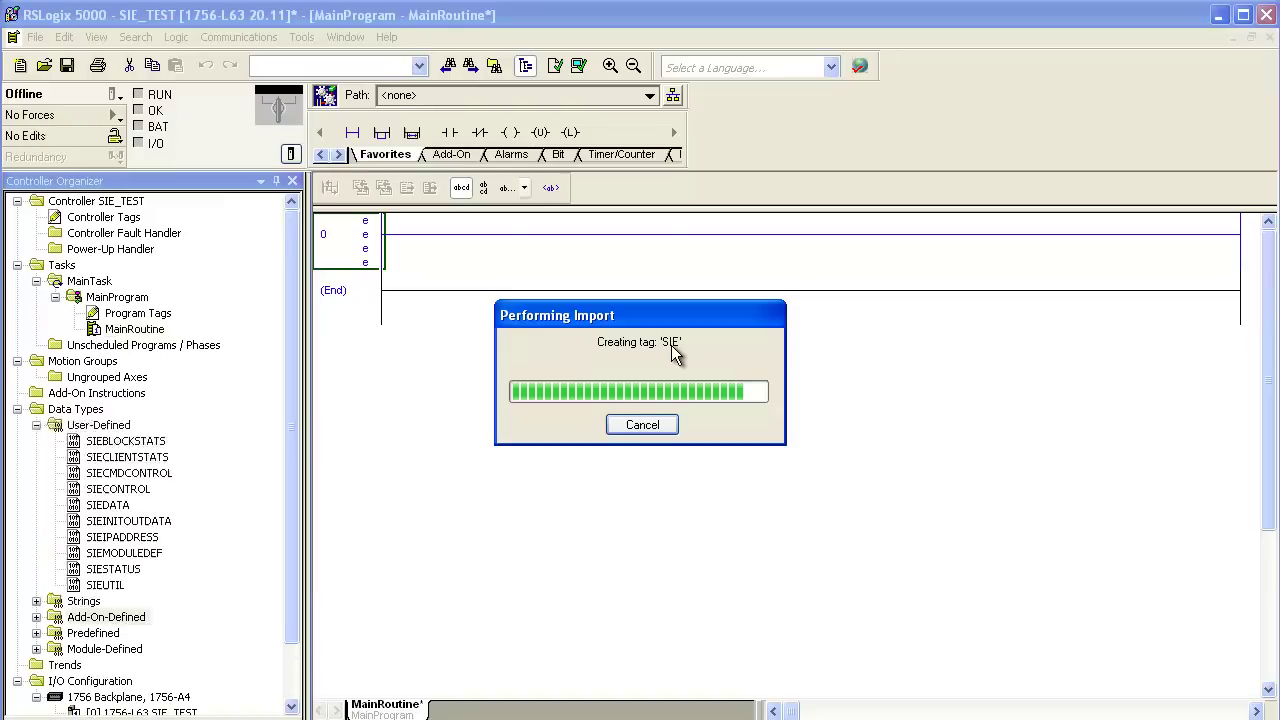
Step: Set the AOI56ESIE instruction's Connection_Input to Local:3:I.Data and Connection_Output to Local:3:O.Data
{"action": "left_click", "coordinate": [1148, 362]}
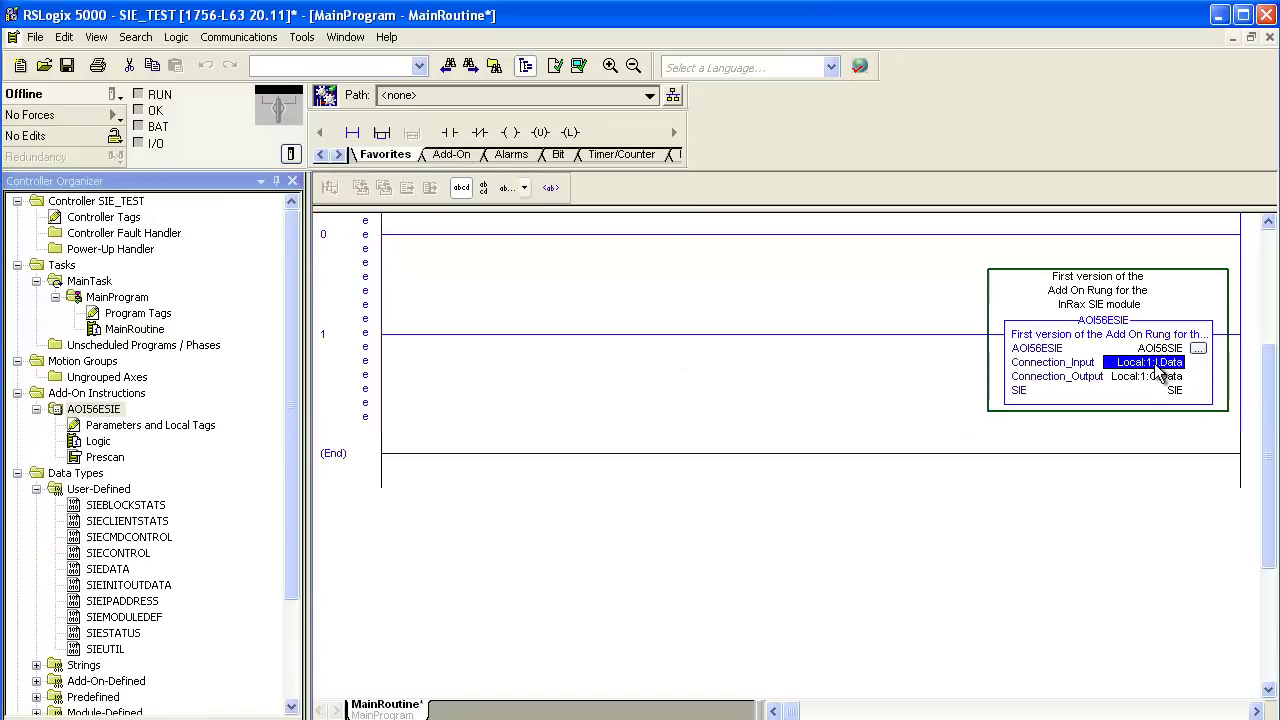
{"action": "double_click", "coordinate": [1148, 362]}
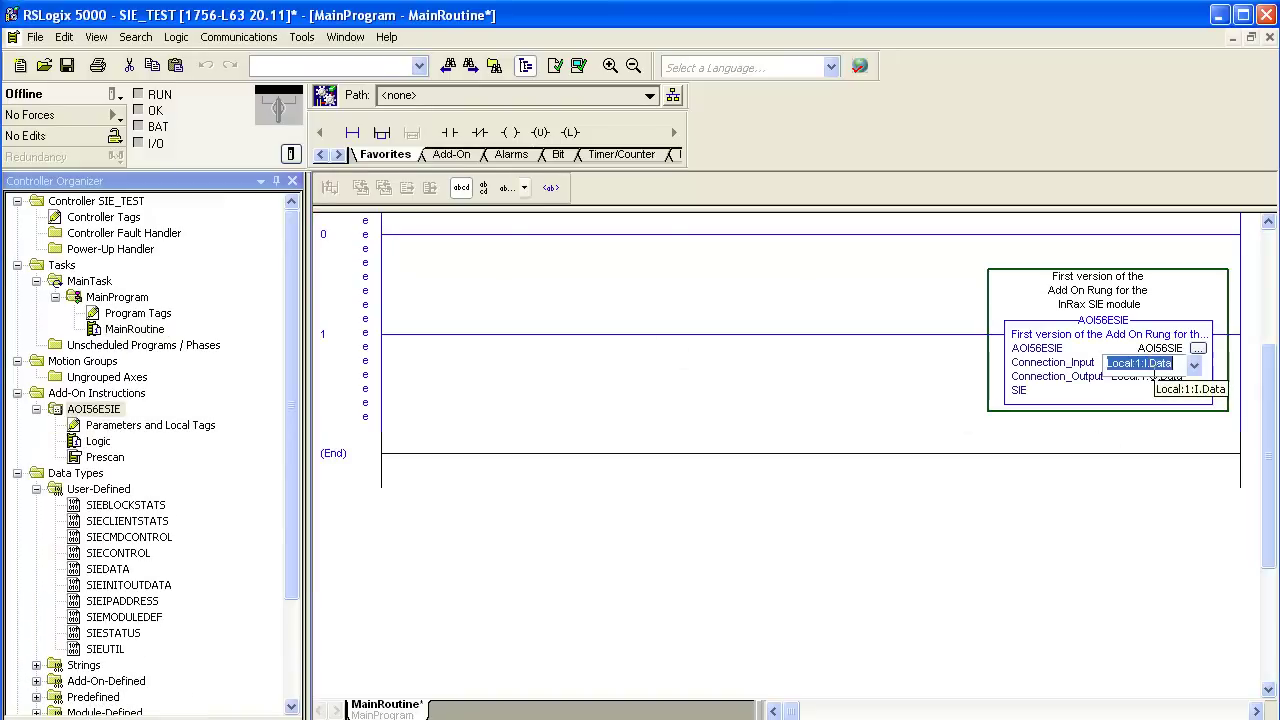
{"action": "left_click", "coordinate": [1140, 364]}
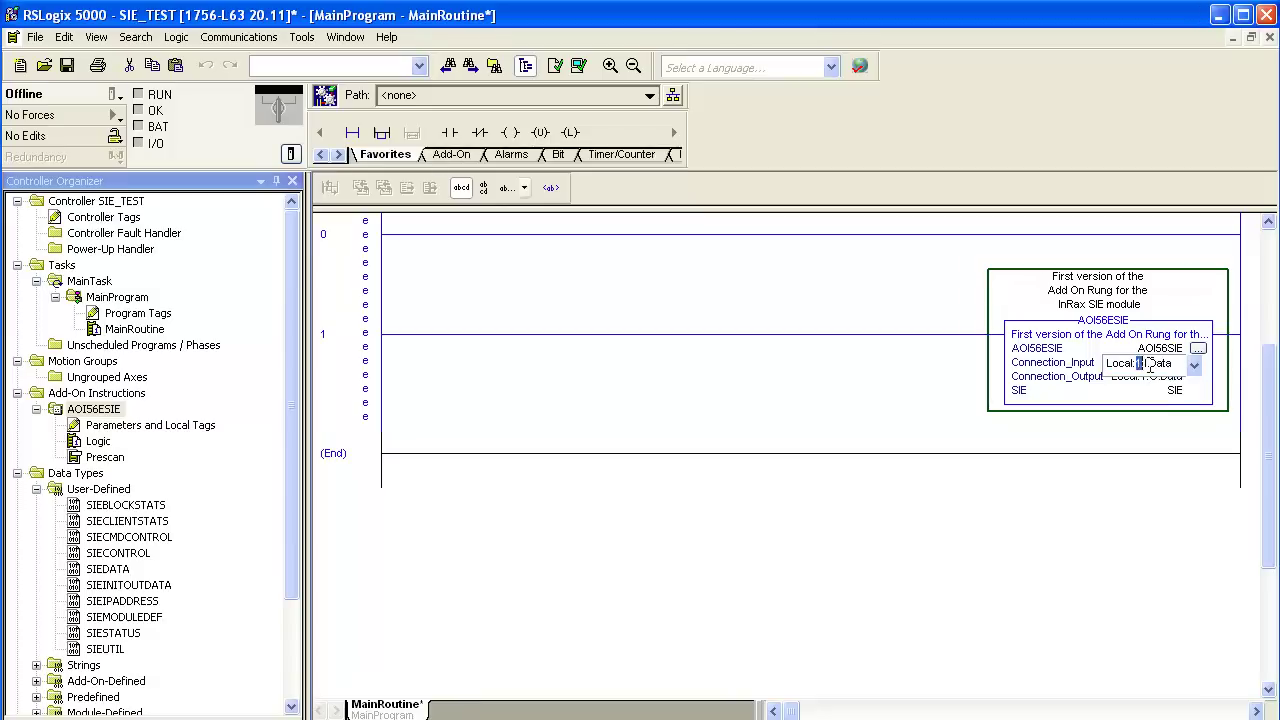
{"action": "type", "text": "3"}
{"action": "left_click", "coordinate": [1140, 380]}
{"action": "left_click_drag", "start_coordinate": [1146, 379], "coordinate": [1152, 379]}
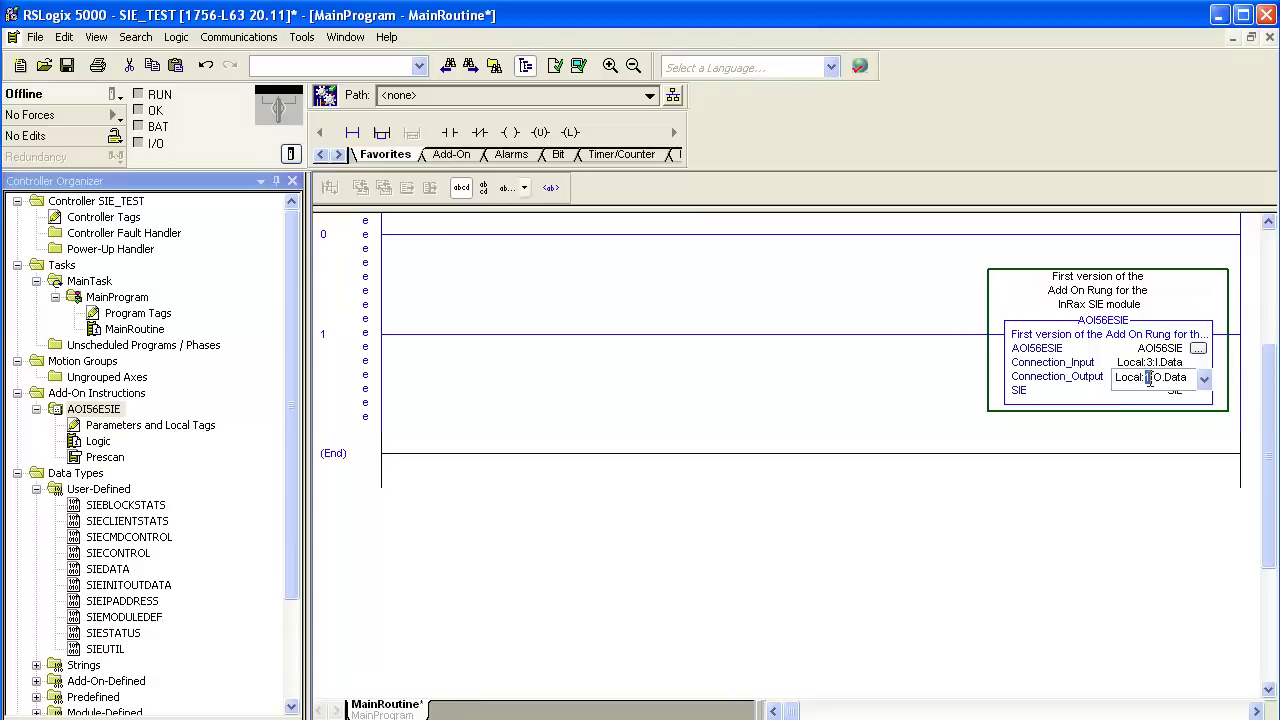
{"action": "type", "text": "3"}
{"action": "left_click", "coordinate": [1047, 355]}
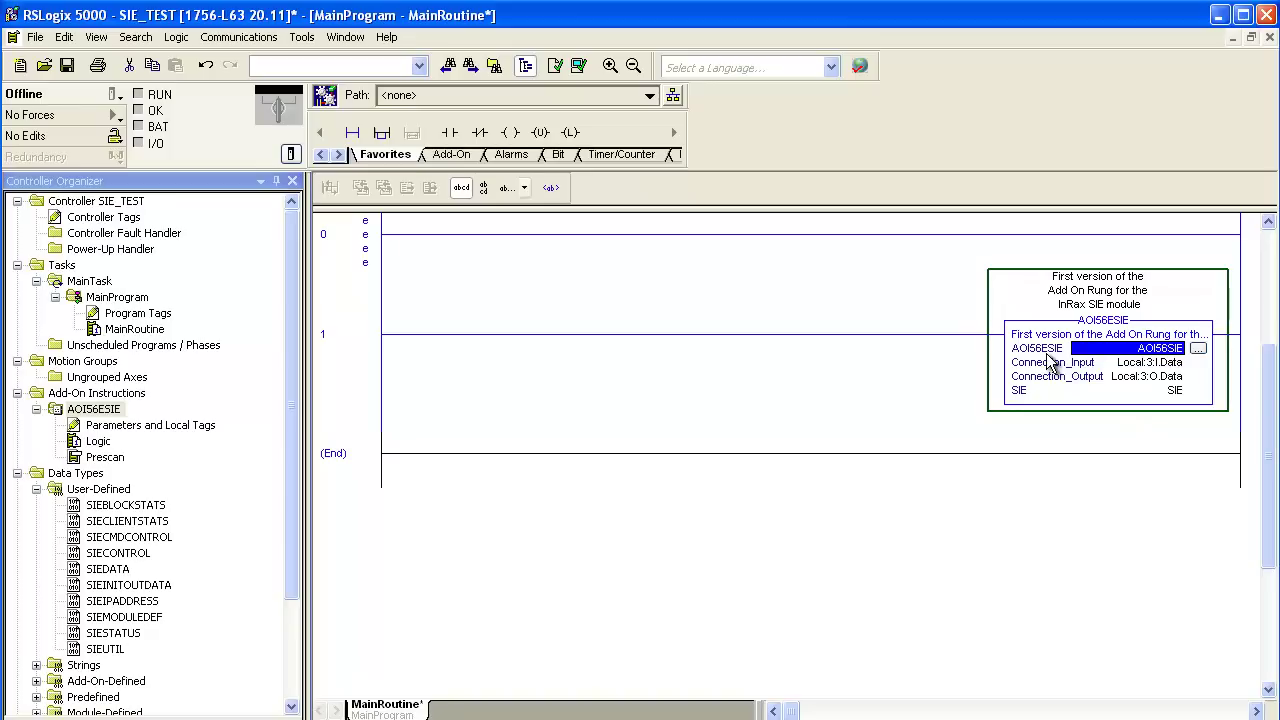
{"action": "left_click", "coordinate": [1006, 390]}
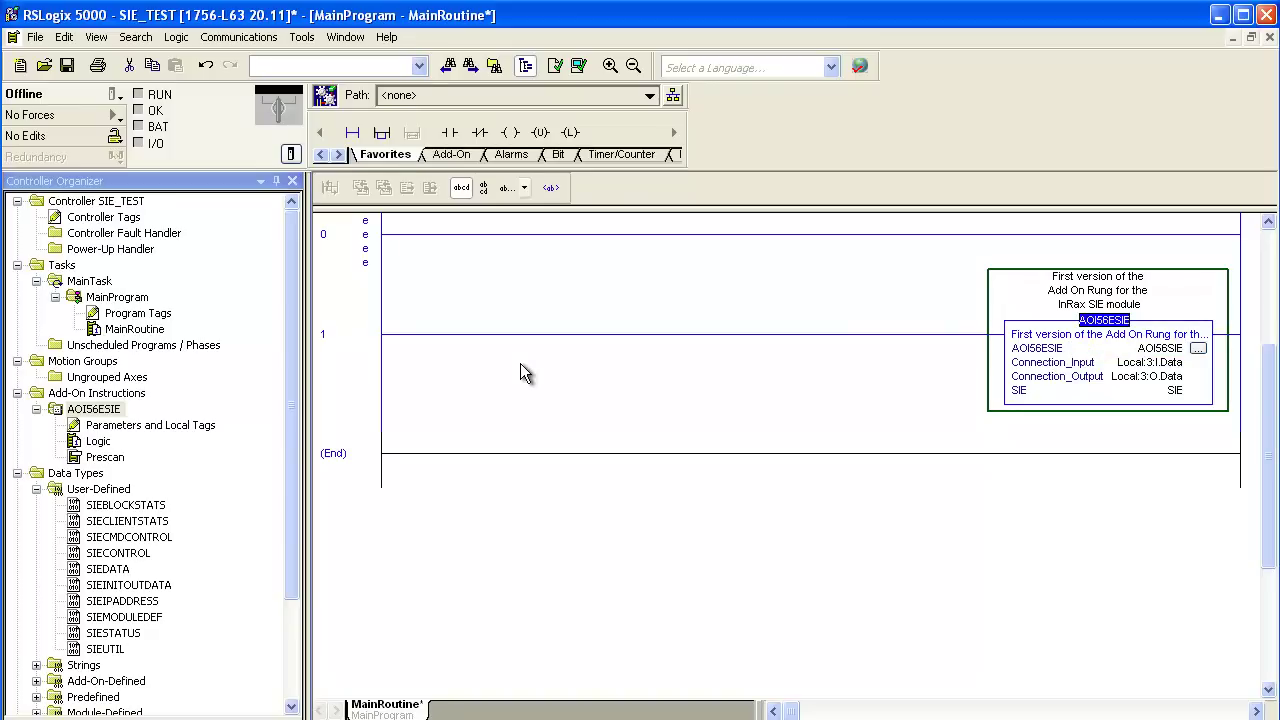
Step: Delete the empty rung 0 above the imported add-on rung in MainRoutine
{"action": "left_click", "coordinate": [380, 246]}
{"action": "right_click", "coordinate": [380, 246]}
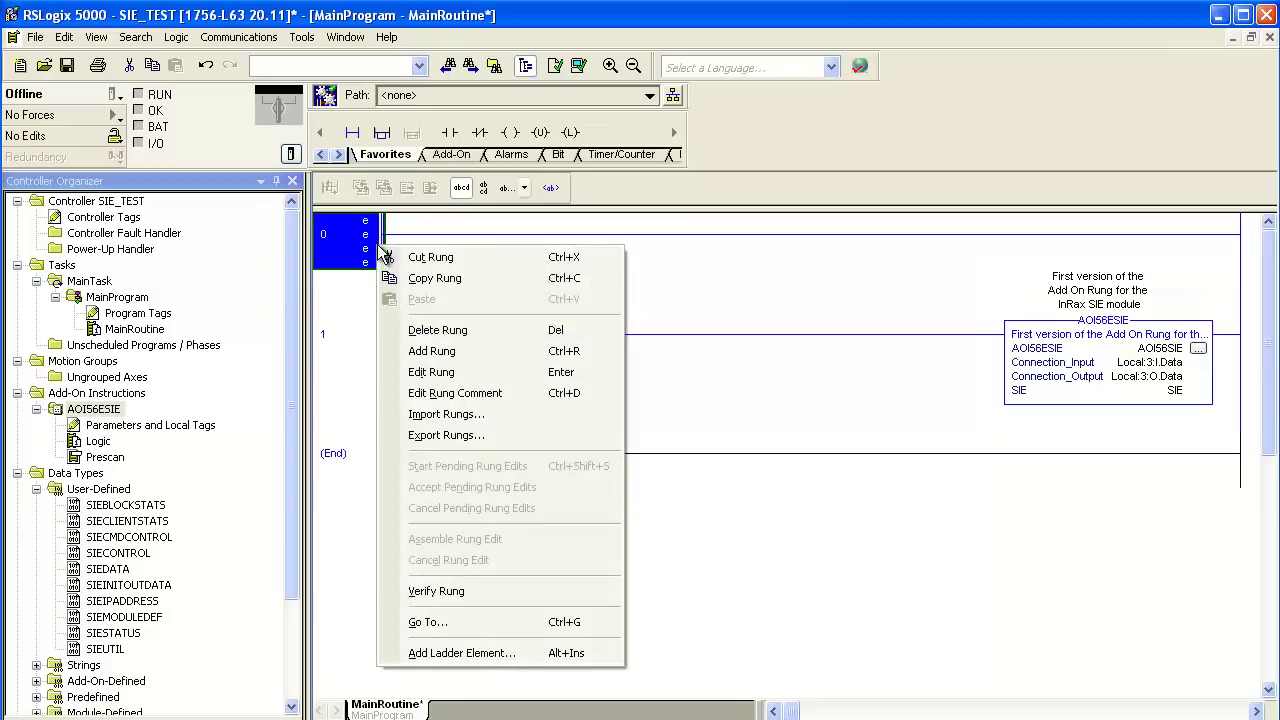
{"action": "left_click", "coordinate": [441, 334]}
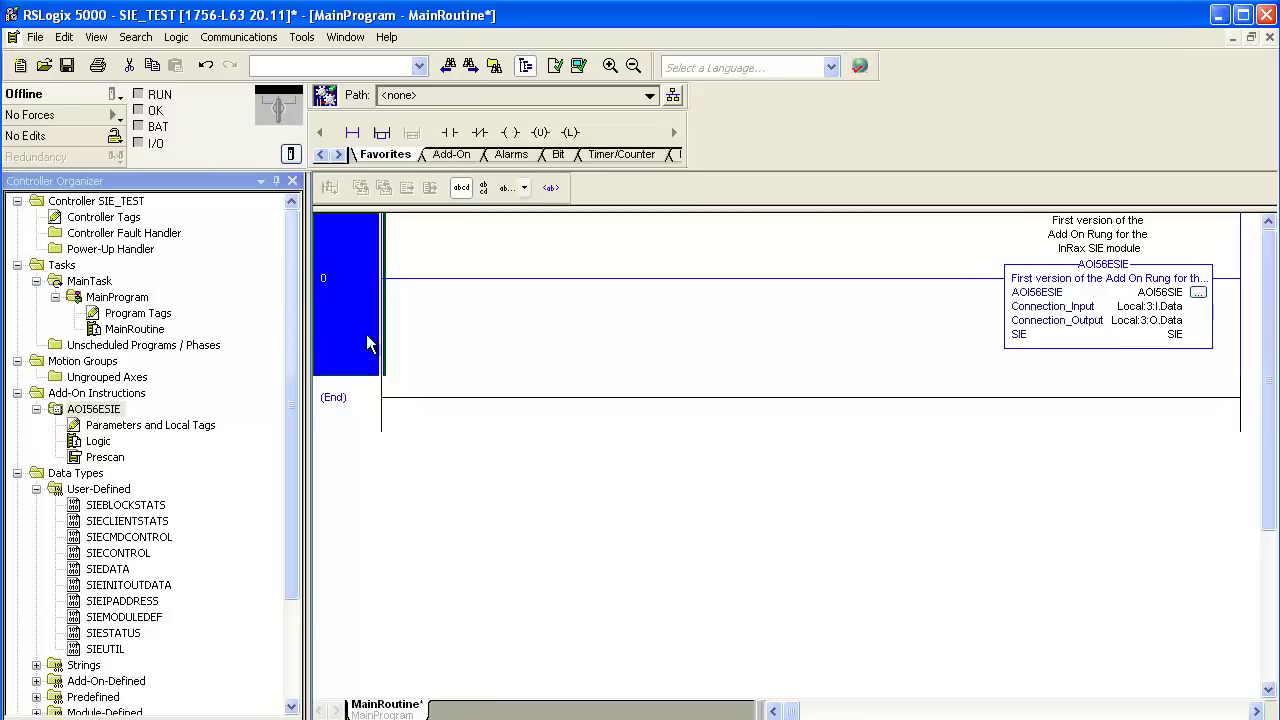
Step: Review the imported user-defined data types from SIEBLOCKSTATS to SIEUTIL
{"action": "left_click", "coordinate": [88, 489]}
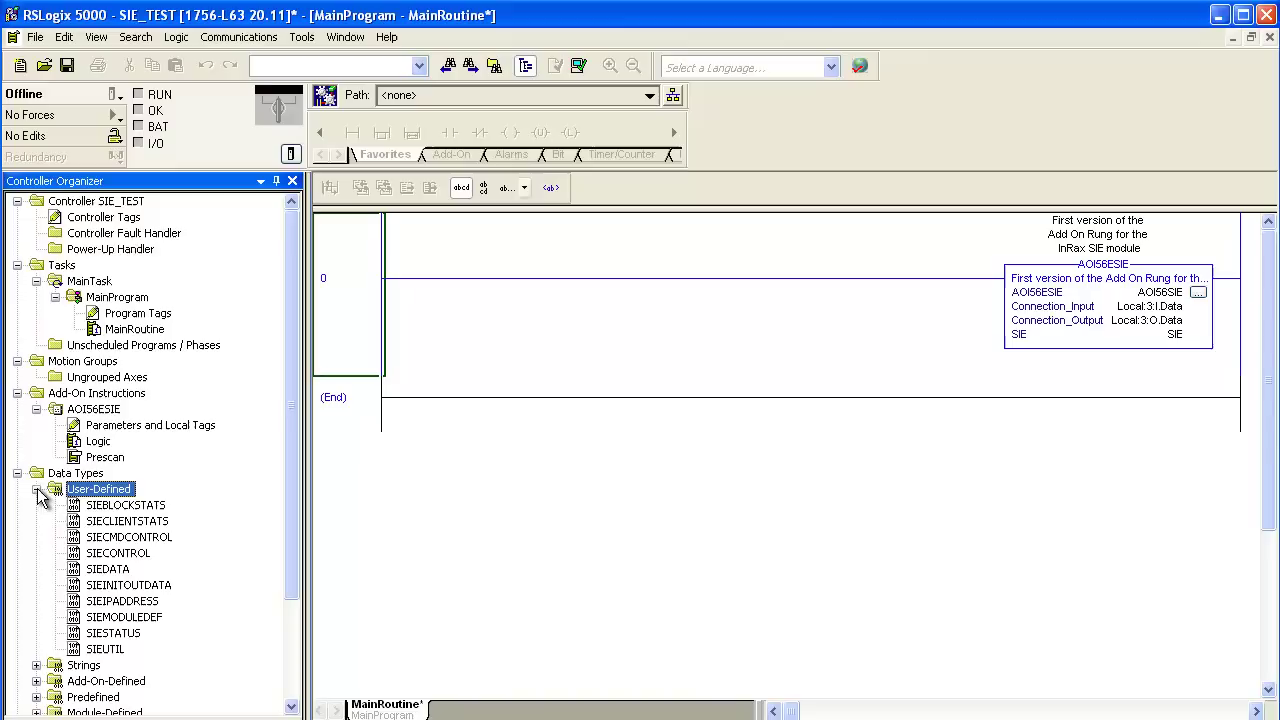
{"action": "left_click", "coordinate": [122, 506]}
{"action": "left_click", "coordinate": [108, 650]}
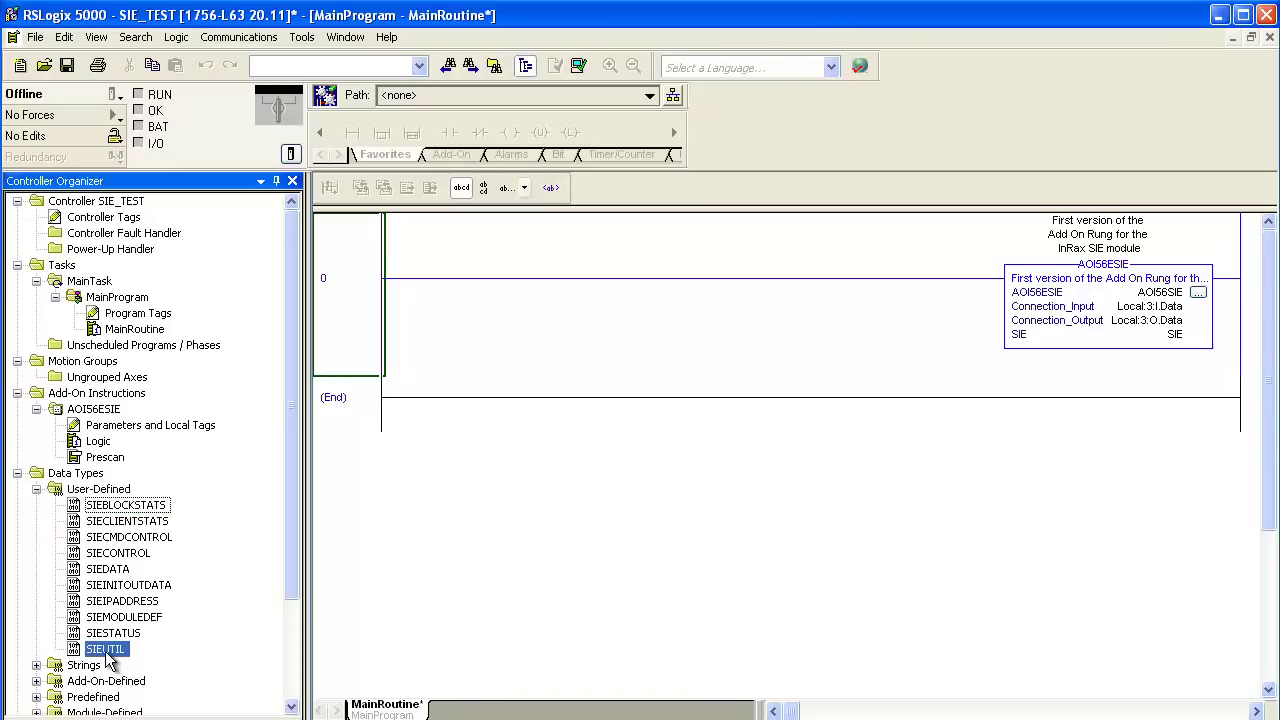
{"action": "left_click", "coordinate": [128, 506]}
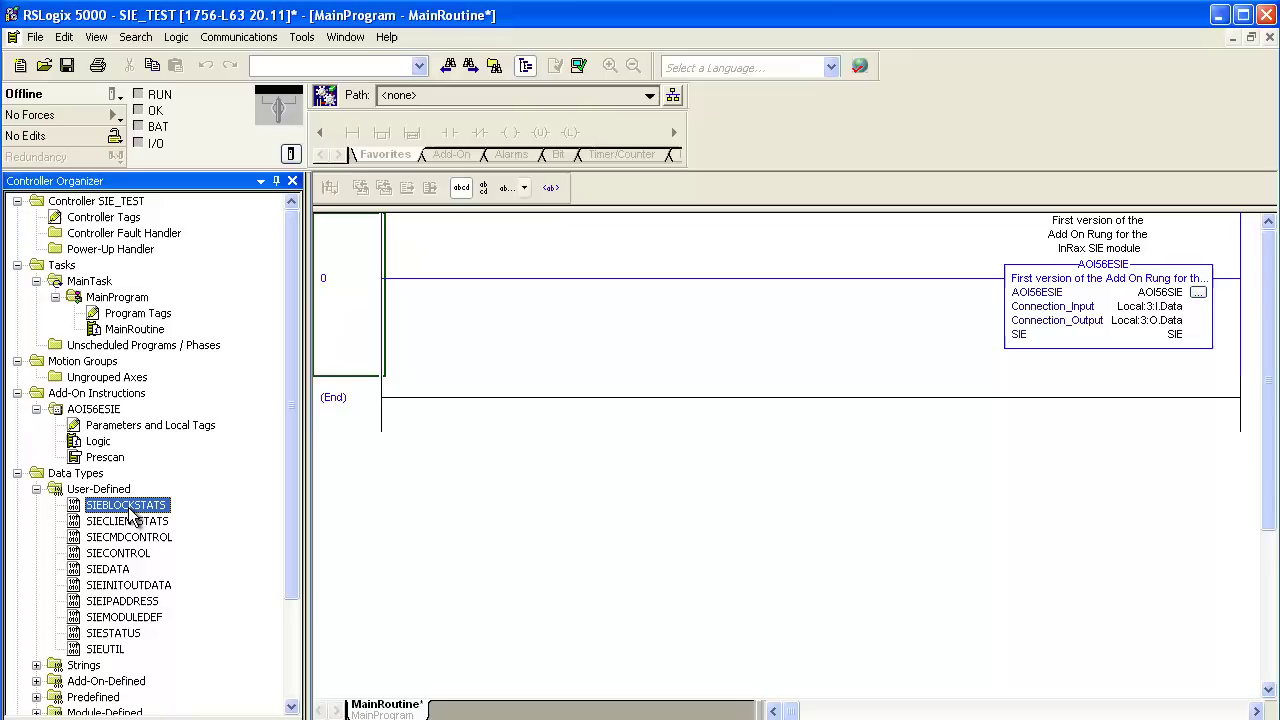
Step: Browse Who Active through AB_ETHIP-2 and the 1756-EN2T at 10.1.3.180 to select the 1756-L63 controller in backplane slot 00
{"action": "left_click", "coordinate": [228, 38]}
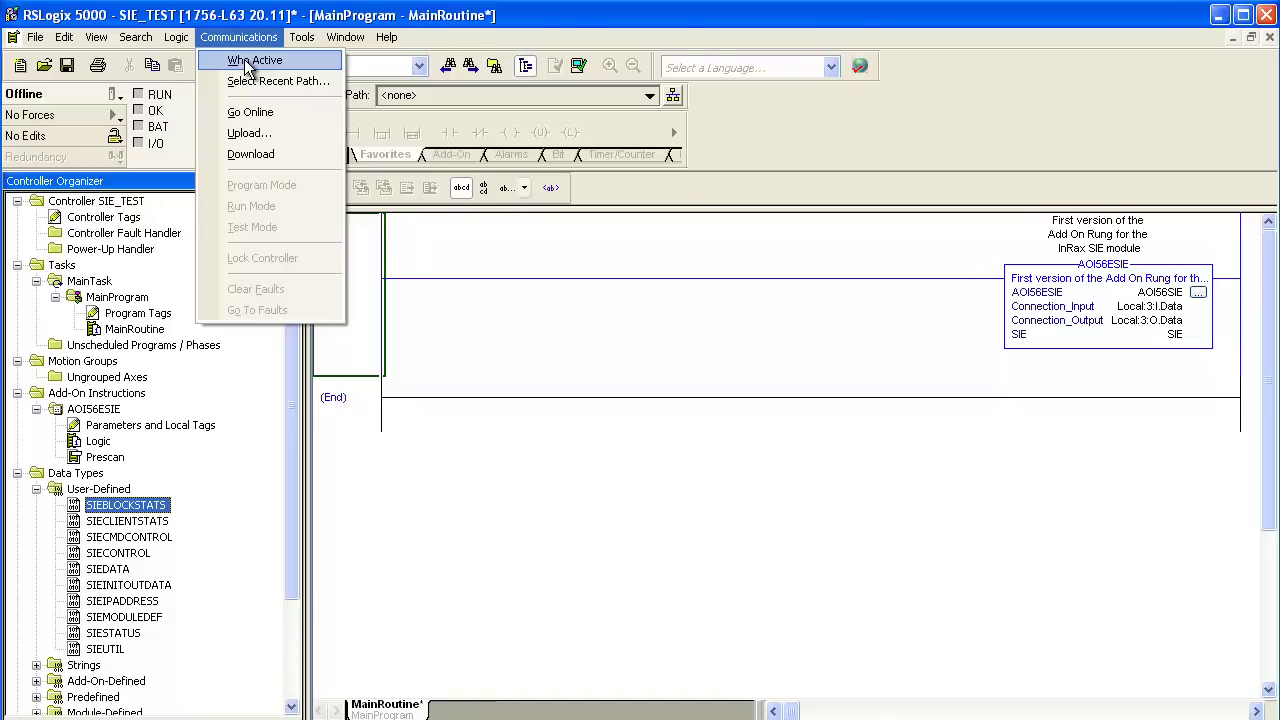
{"action": "left_click", "coordinate": [247, 63]}
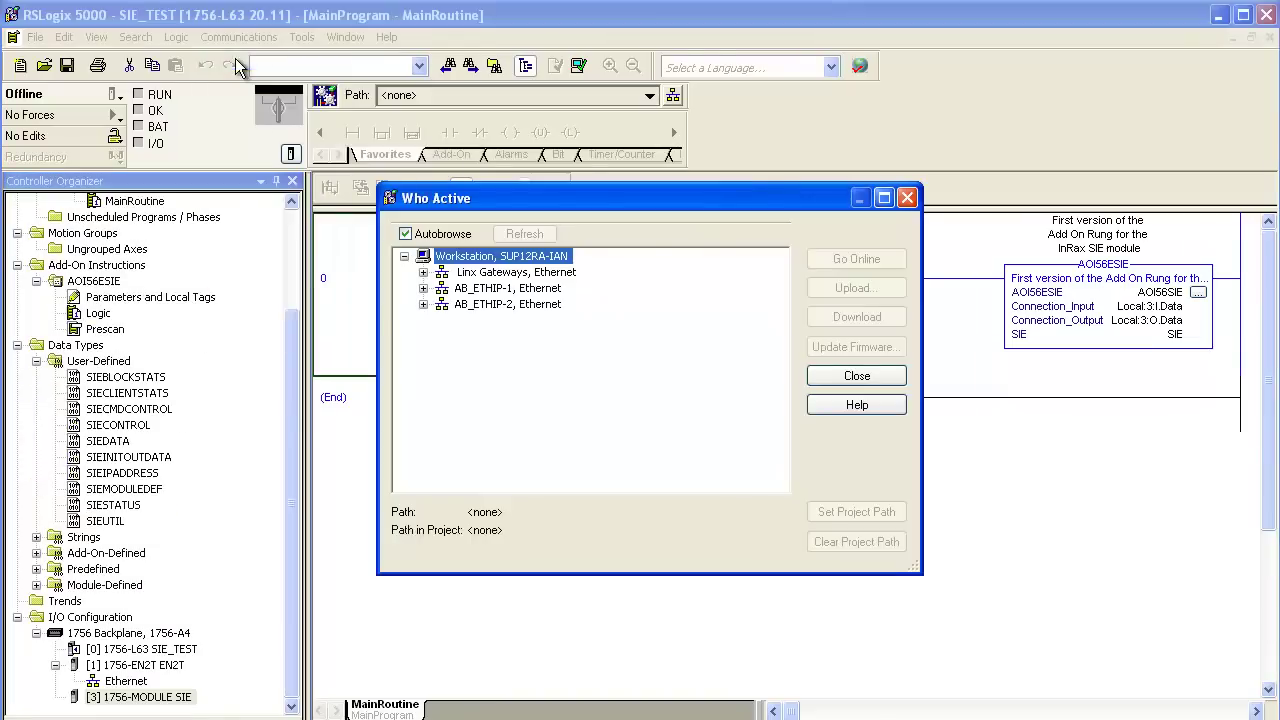
{"action": "left_click", "coordinate": [423, 305]}
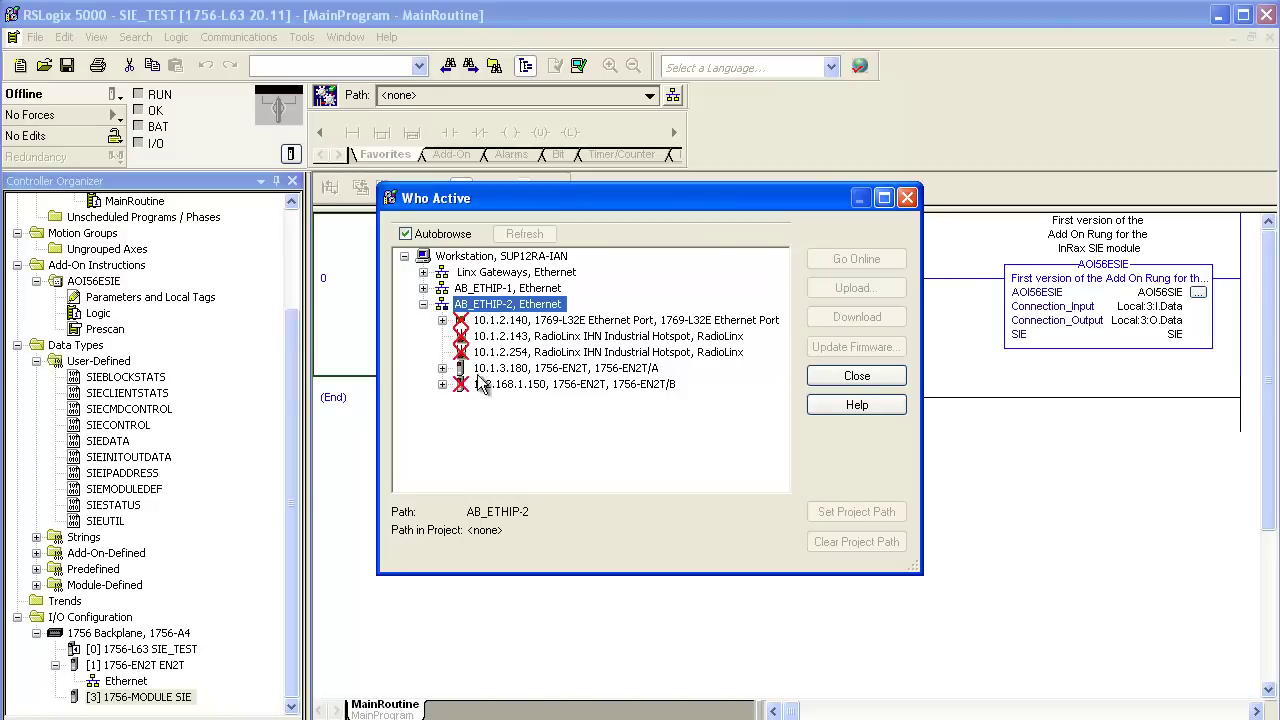
{"action": "left_click", "coordinate": [444, 371]}
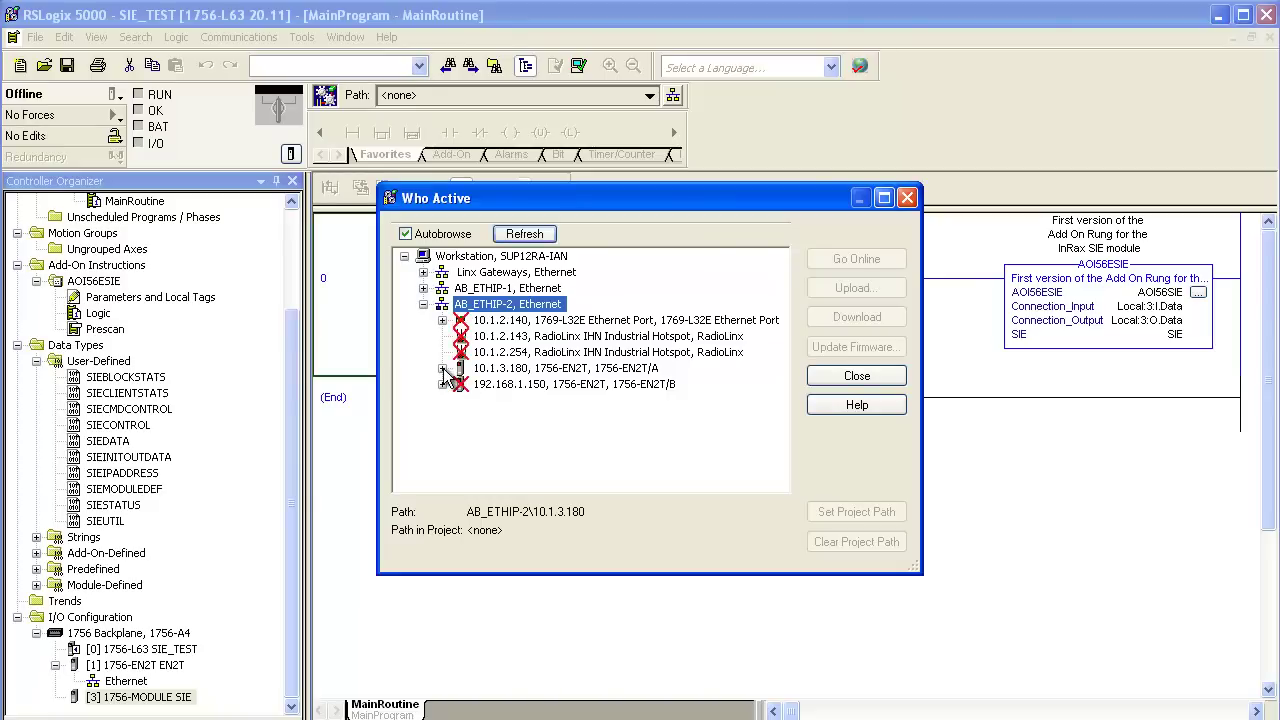
{"action": "left_click", "coordinate": [443, 369]}
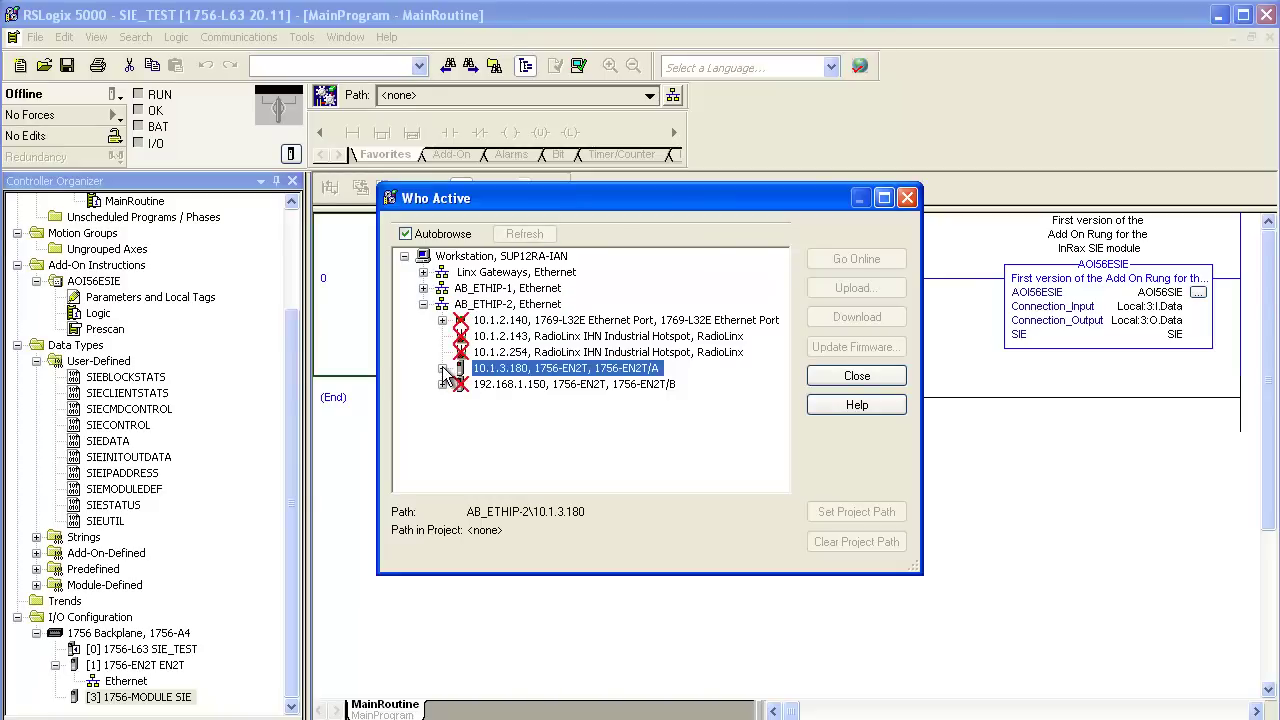
{"action": "left_click", "coordinate": [460, 386]}
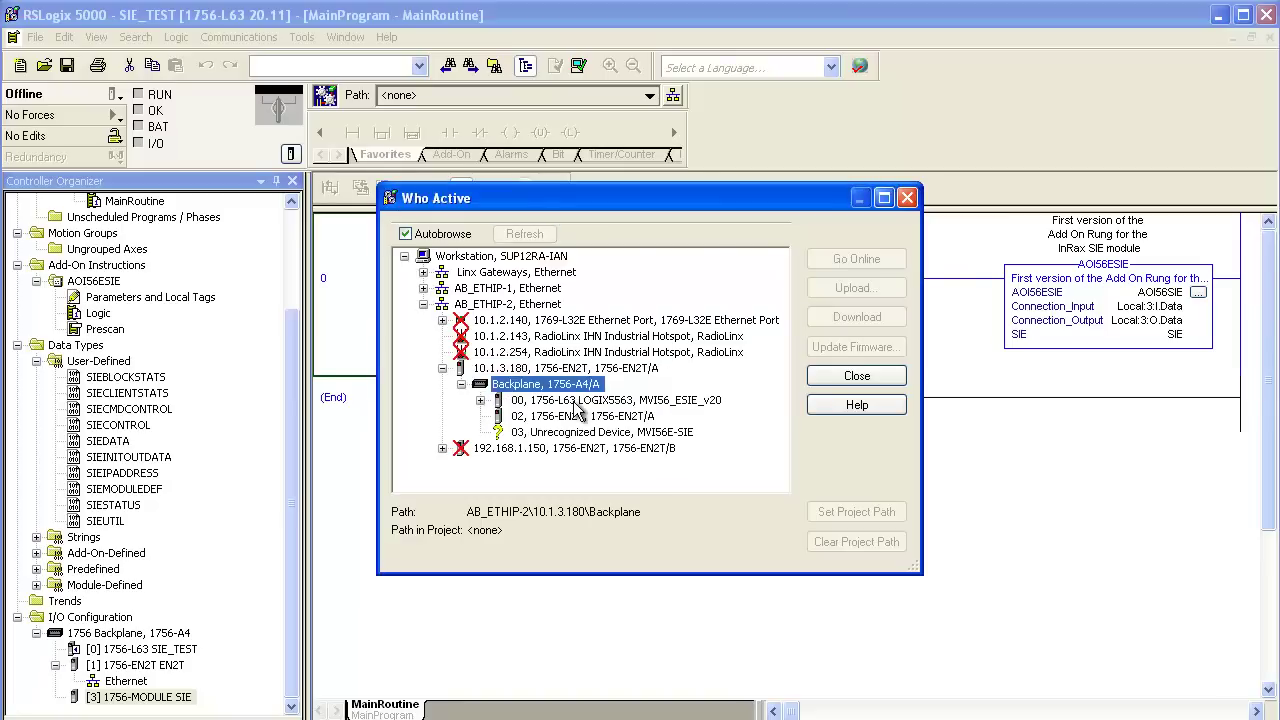
{"action": "left_click", "coordinate": [575, 405]}
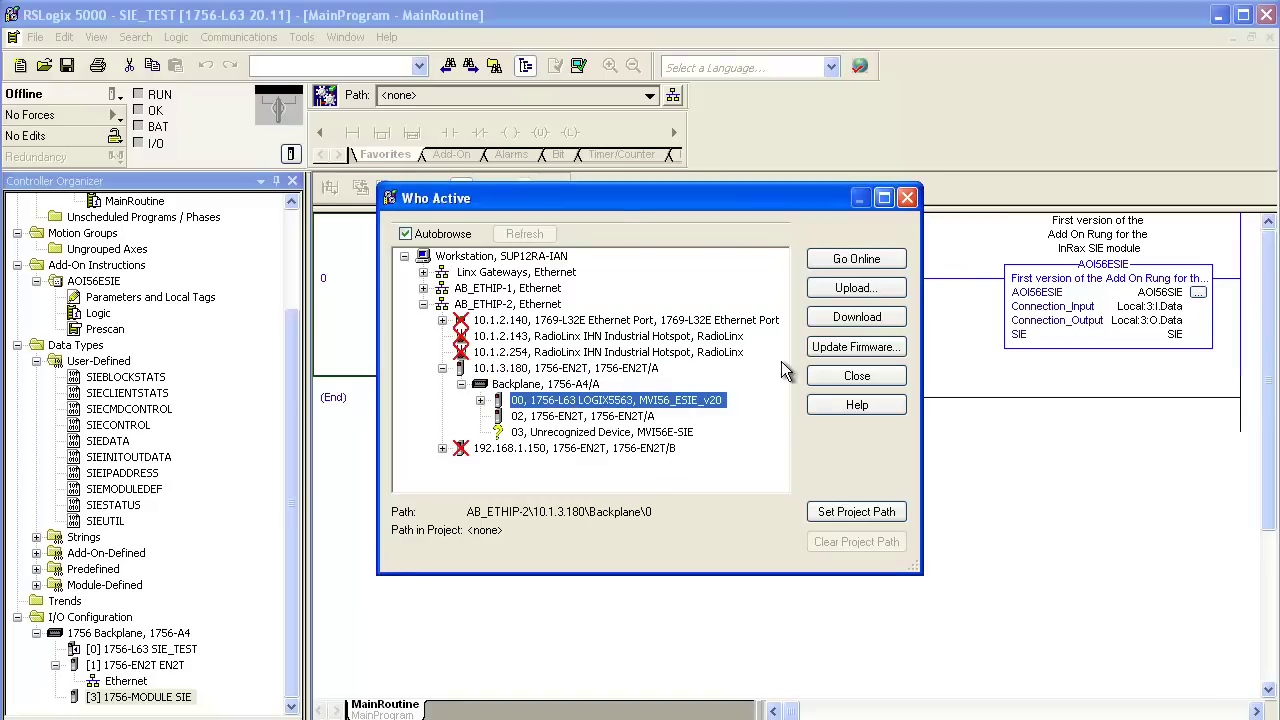
Step: Download the SIE_TEST project to the selected controller and change its mode back to Remote Run
{"action": "left_click", "coordinate": [846, 318]}
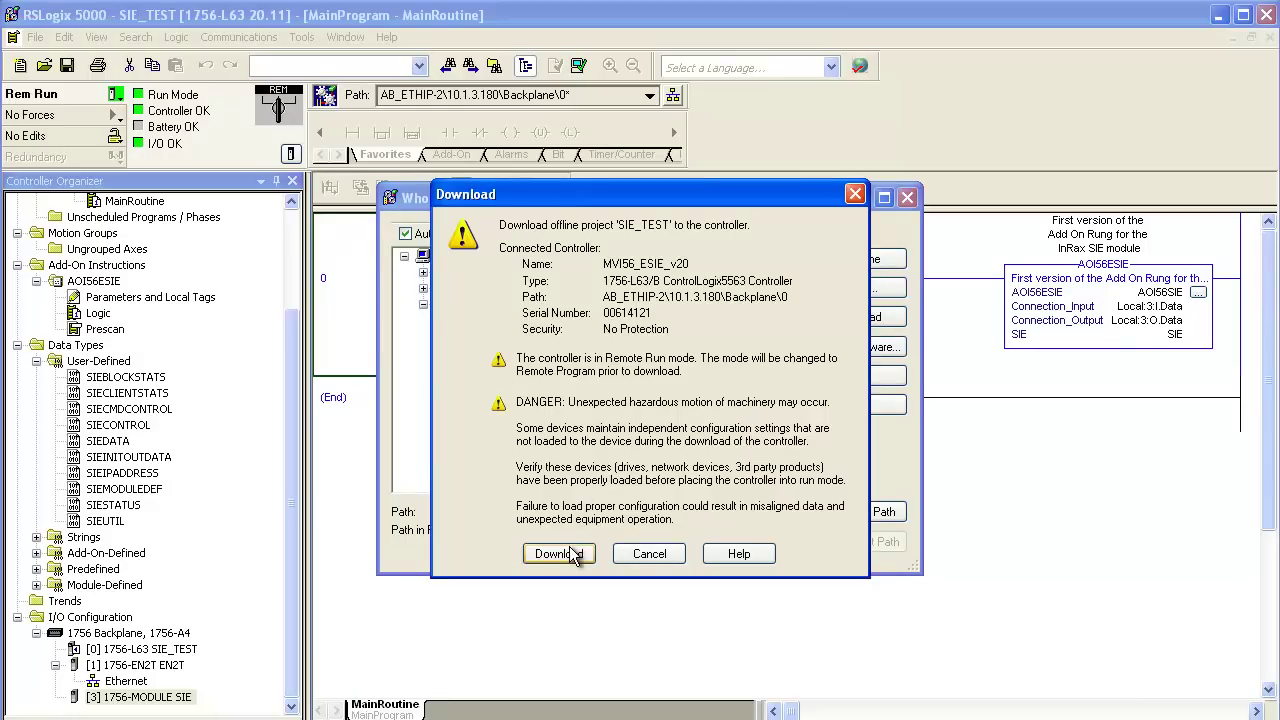
{"action": "left_click", "coordinate": [558, 554]}
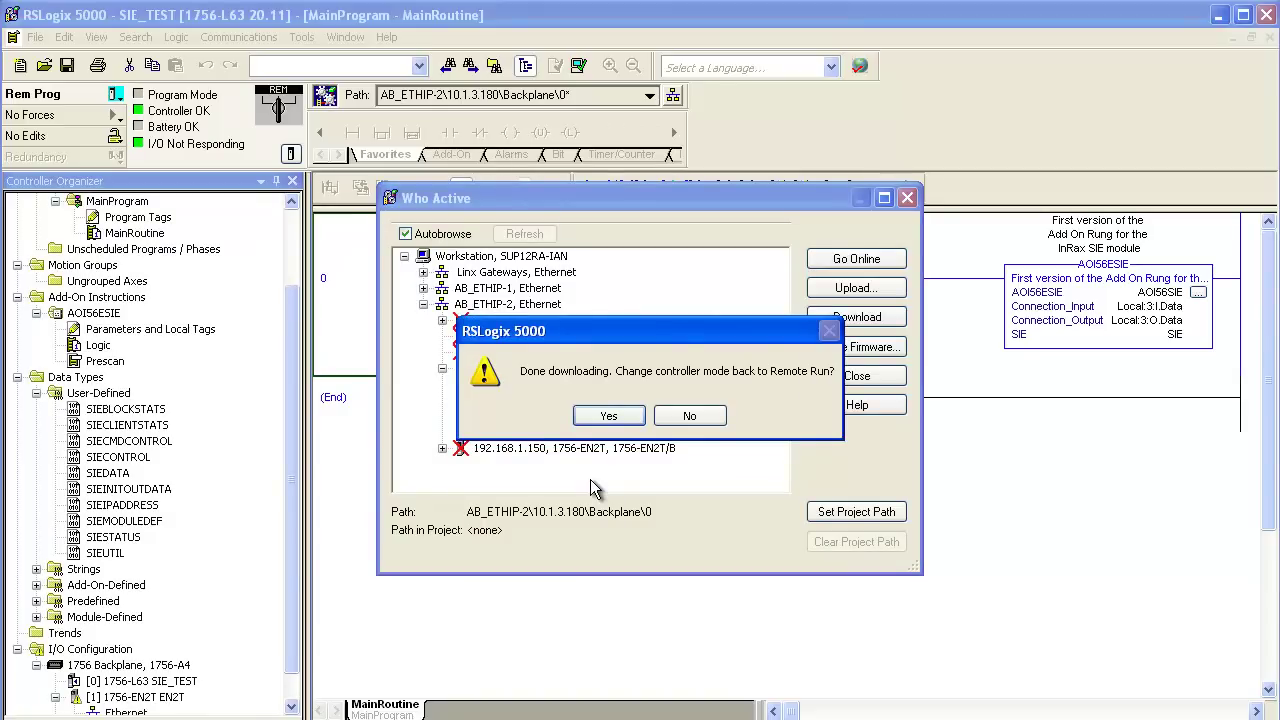
{"action": "left_click", "coordinate": [621, 417]}
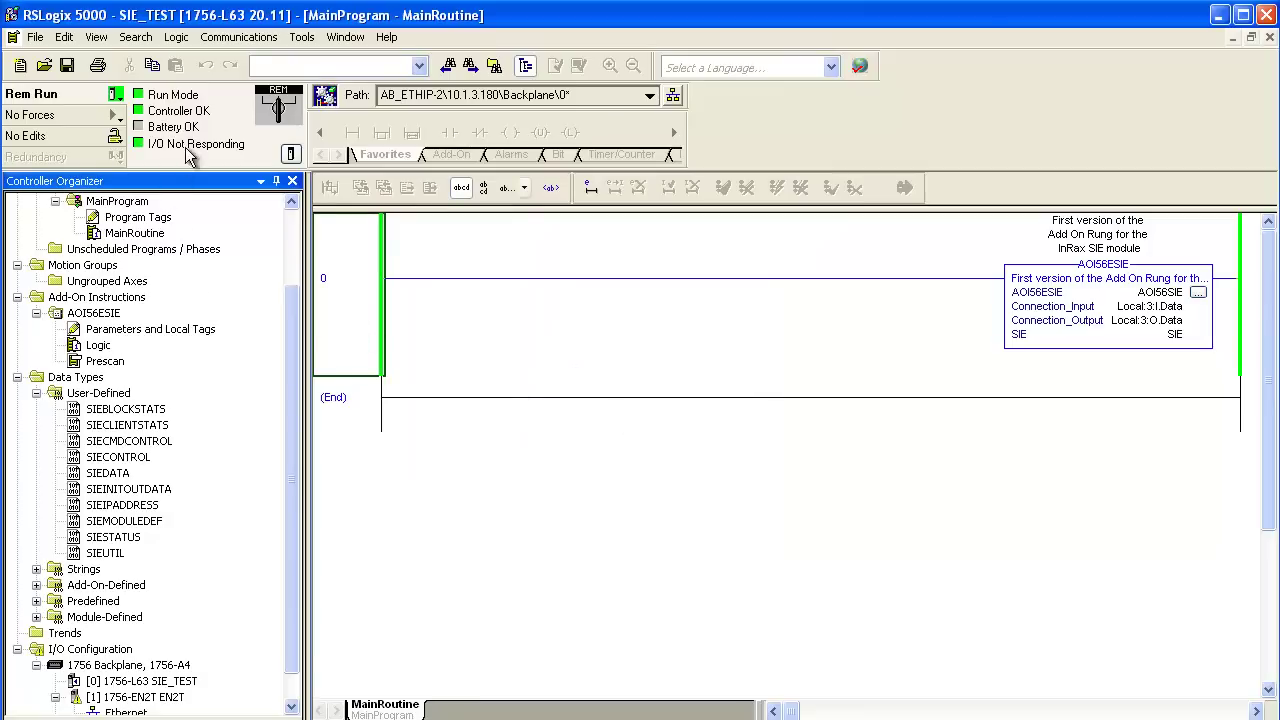
{"action": "left_click", "coordinate": [116, 95]}
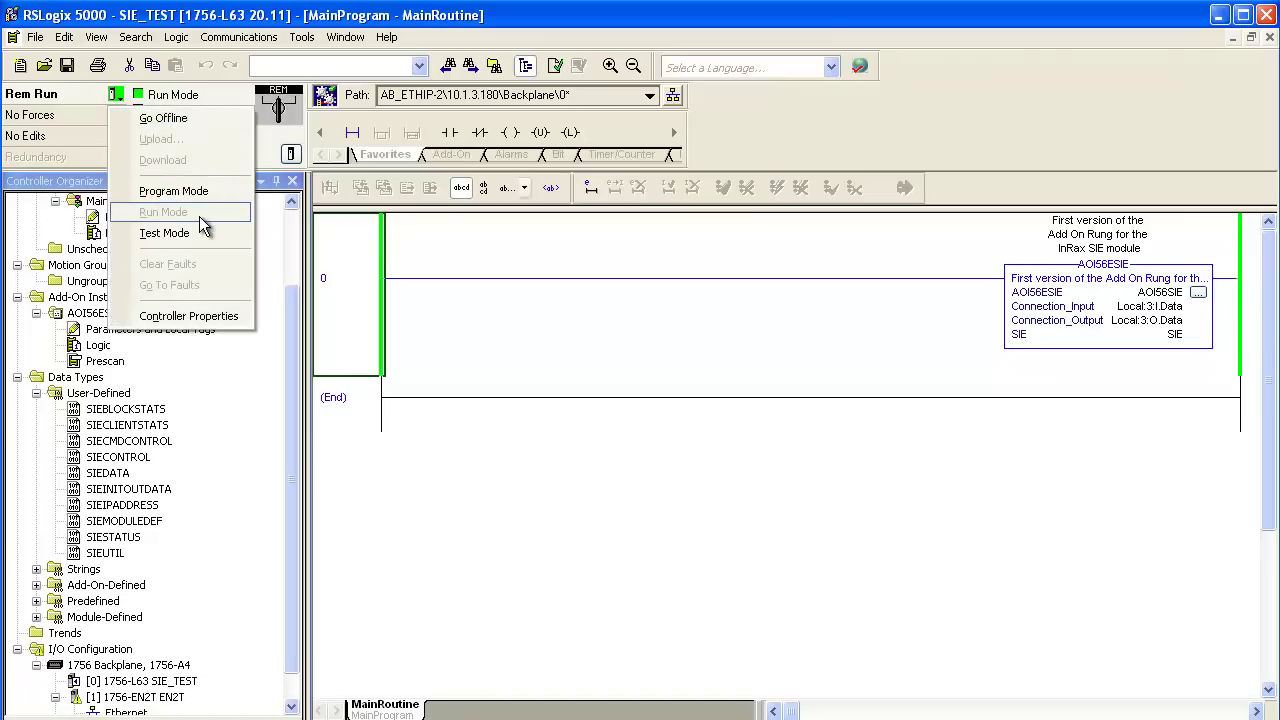
{"action": "left_click", "coordinate": [503, 315]}
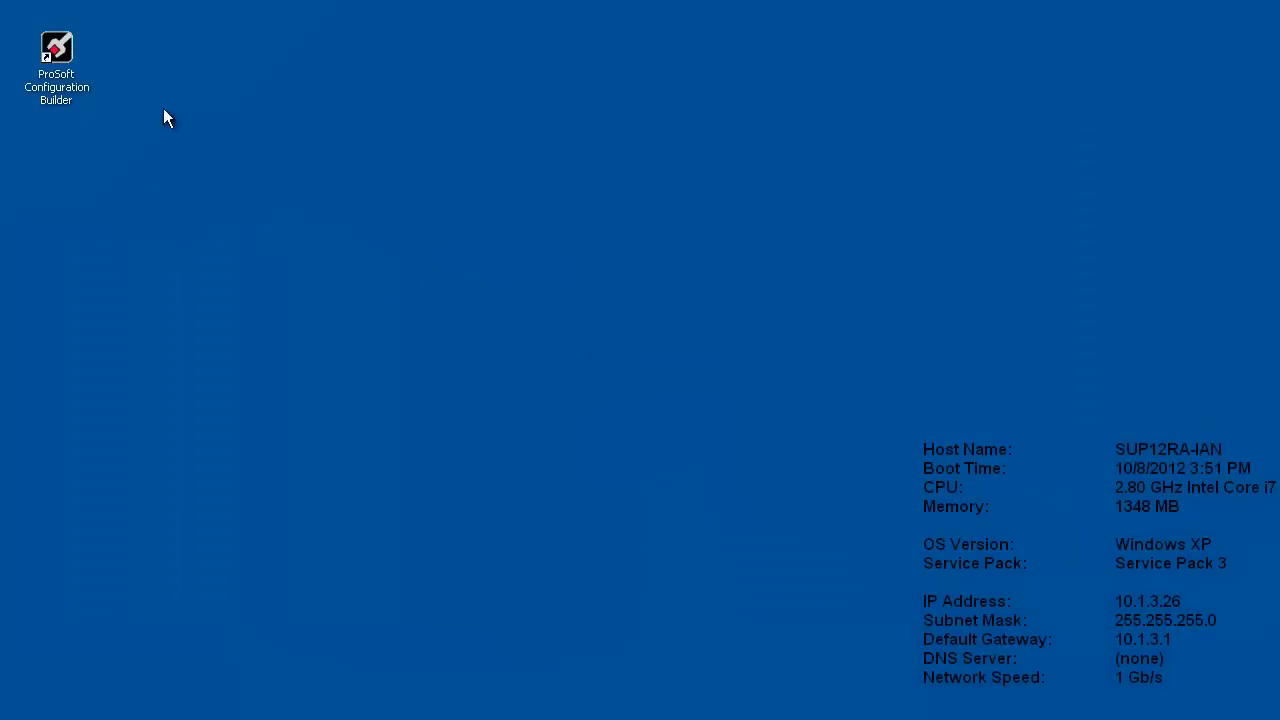
Step: Launch ProSoft Configuration Builder from the desktop and enlarge its window to fill the screen
{"action": "double_click", "coordinate": [56, 47]}
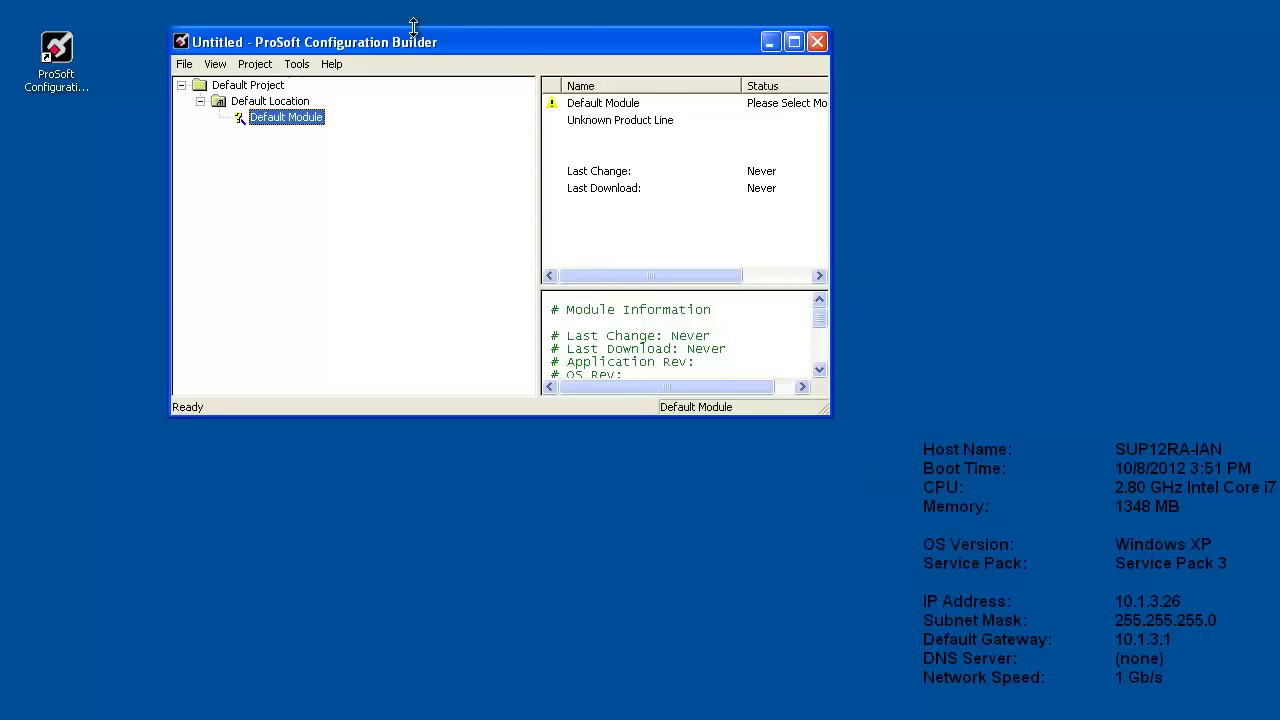
{"action": "left_click_drag", "start_coordinate": [352, 46], "coordinate": [178, 9]}
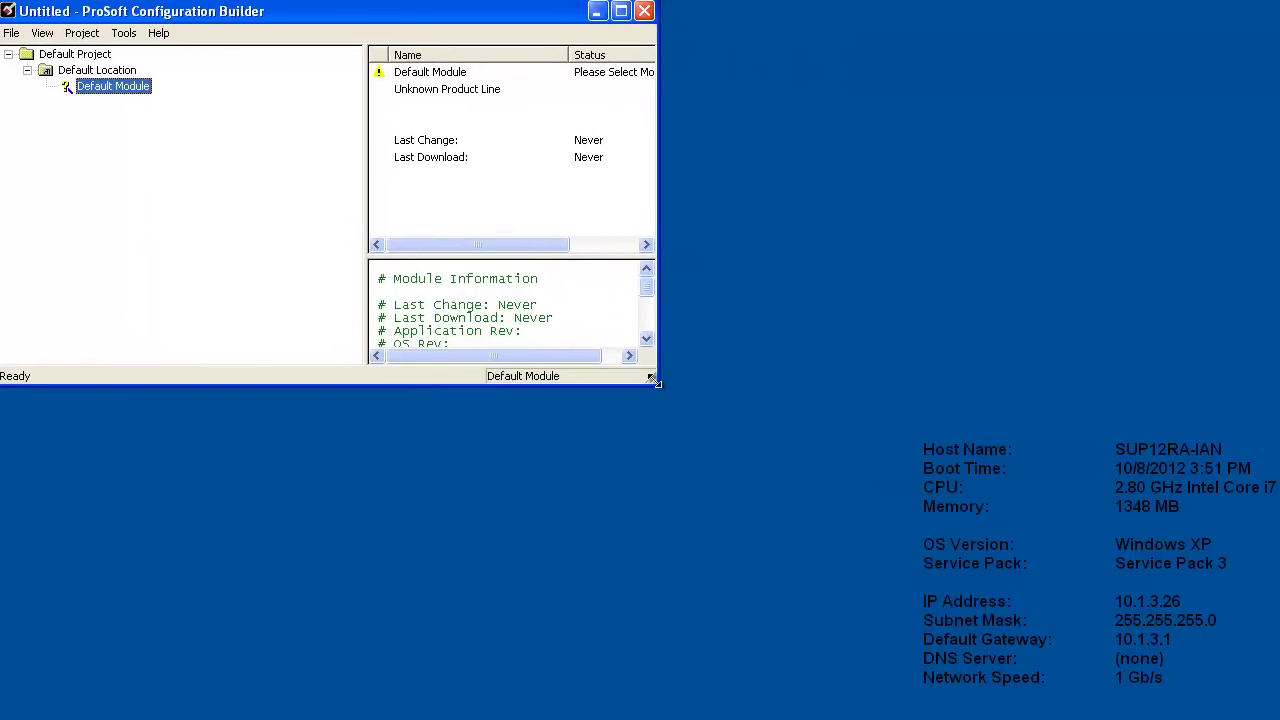
{"action": "left_click_drag", "start_coordinate": [658, 385], "coordinate": [1279, 719]}
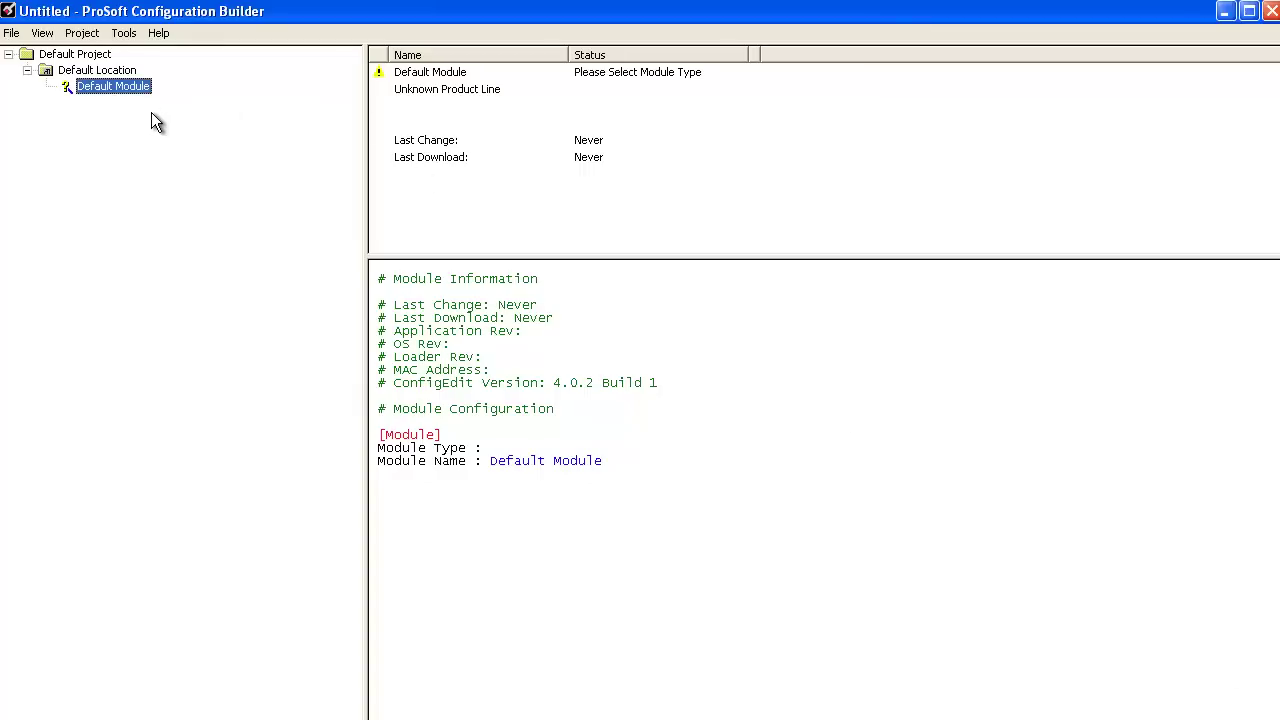
Step: Set the default module's type to MVI56E-SIE from the MVI56E product line and expand its configuration sections
{"action": "right_click", "coordinate": [130, 86]}
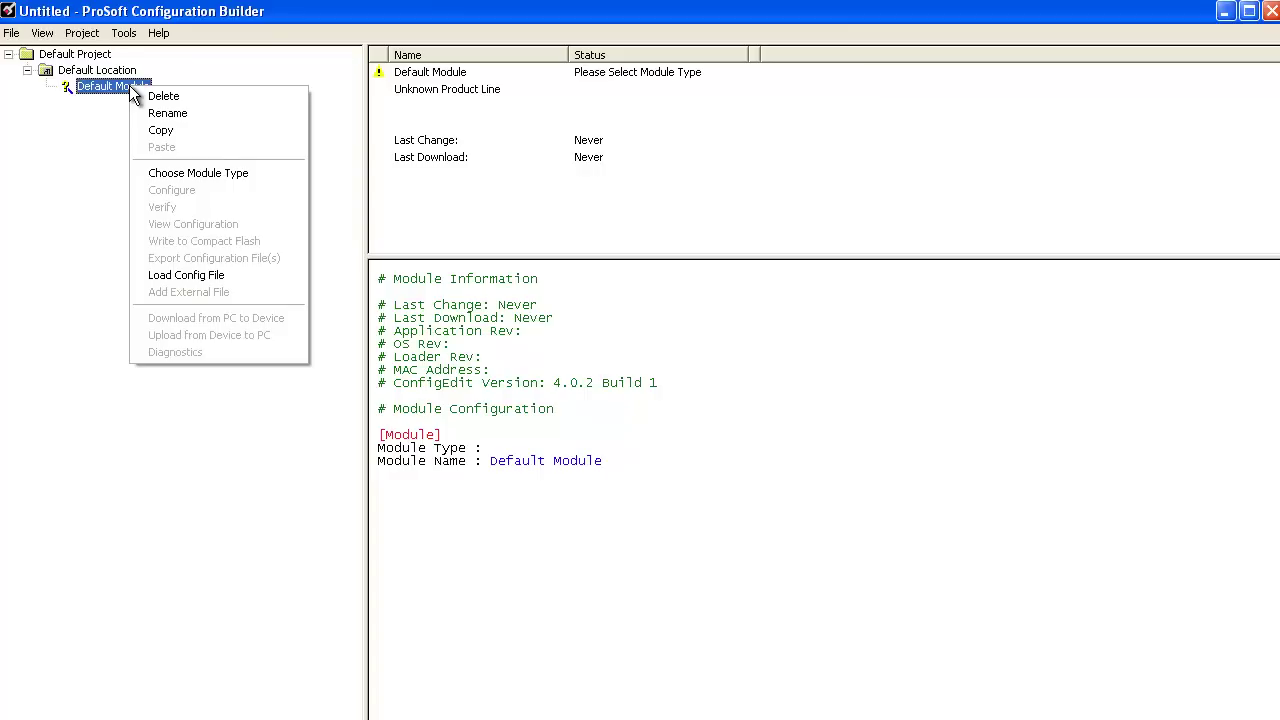
{"action": "left_click", "coordinate": [201, 175]}
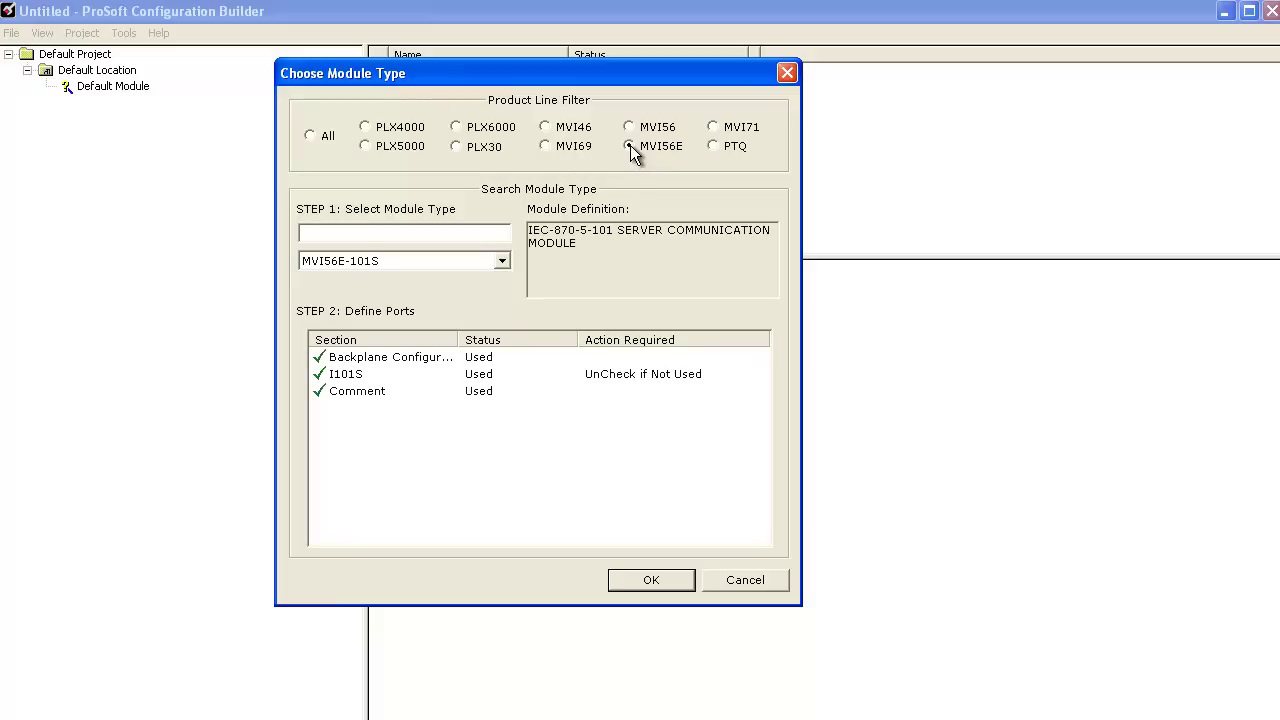
{"action": "left_click", "coordinate": [502, 261]}
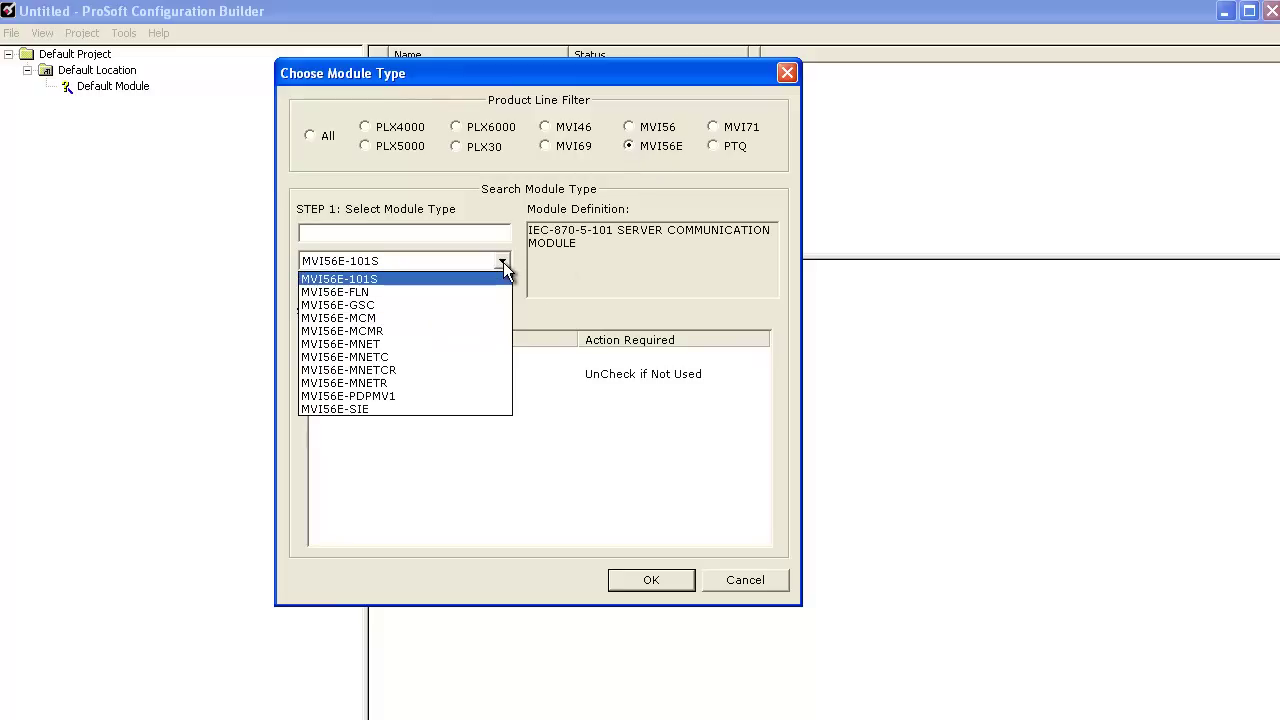
{"action": "left_click", "coordinate": [444, 409]}
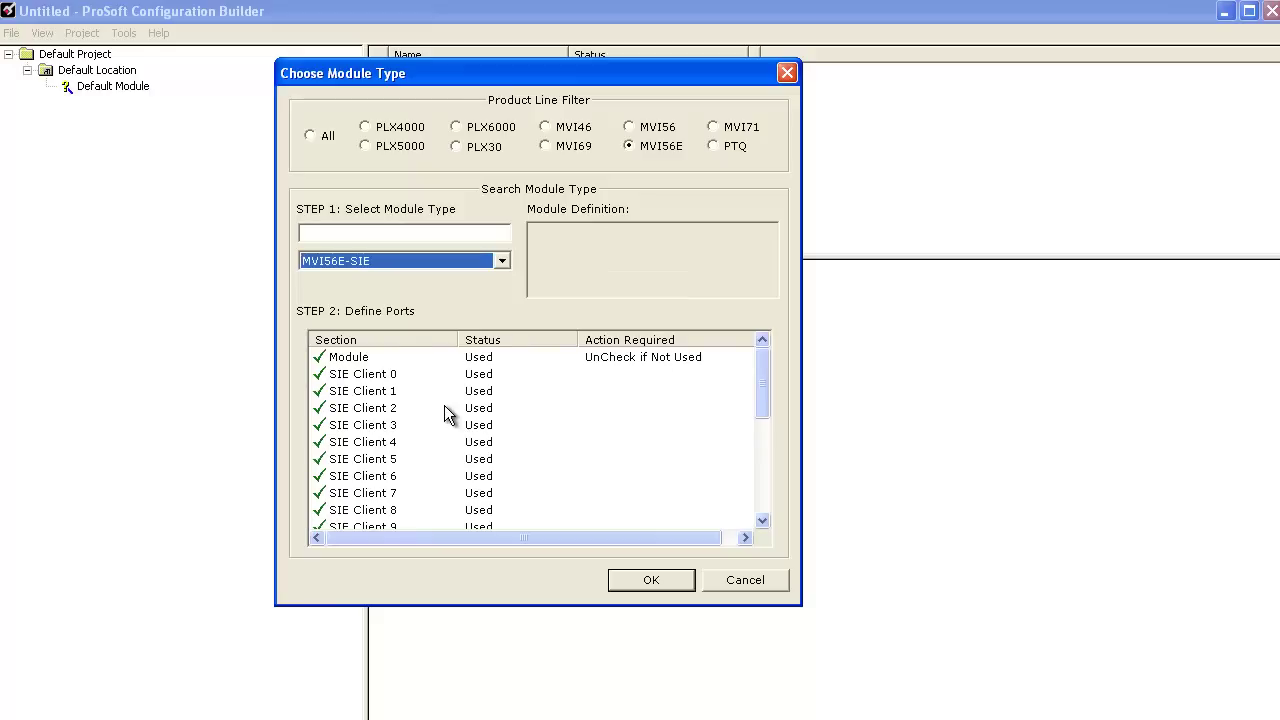
{"action": "left_click", "coordinate": [629, 577]}
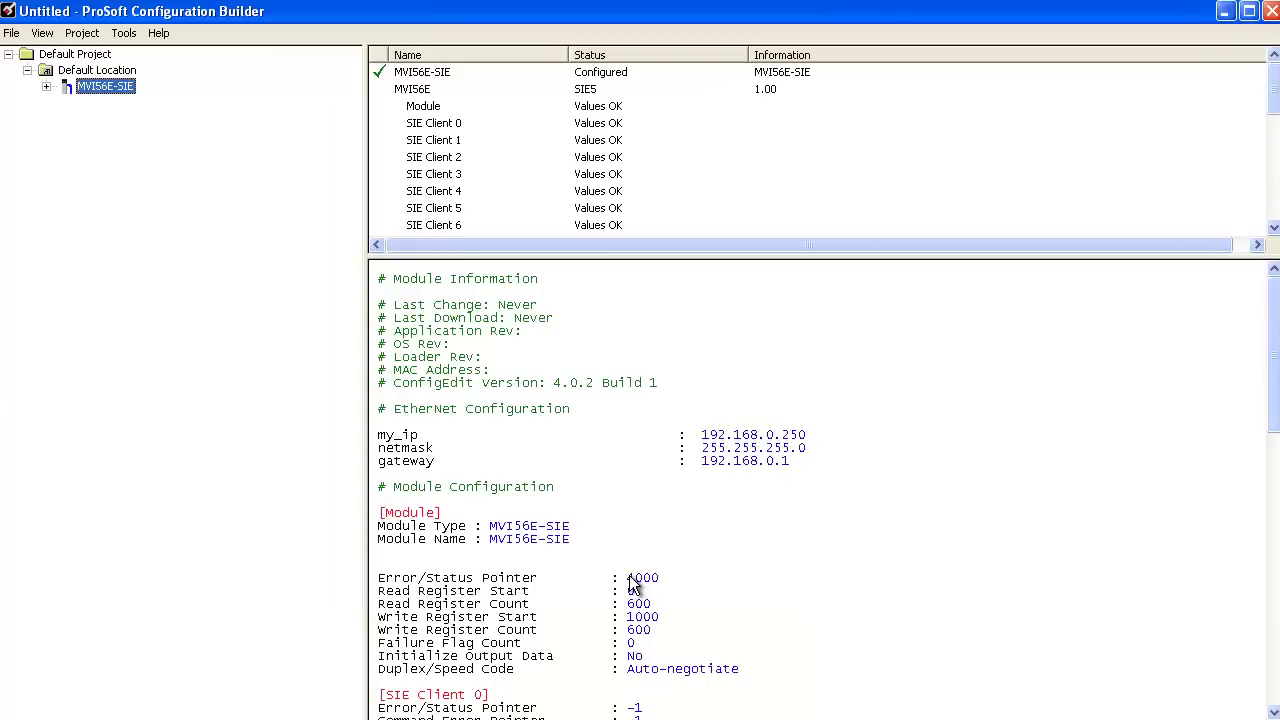
{"action": "left_click", "coordinate": [46, 88]}
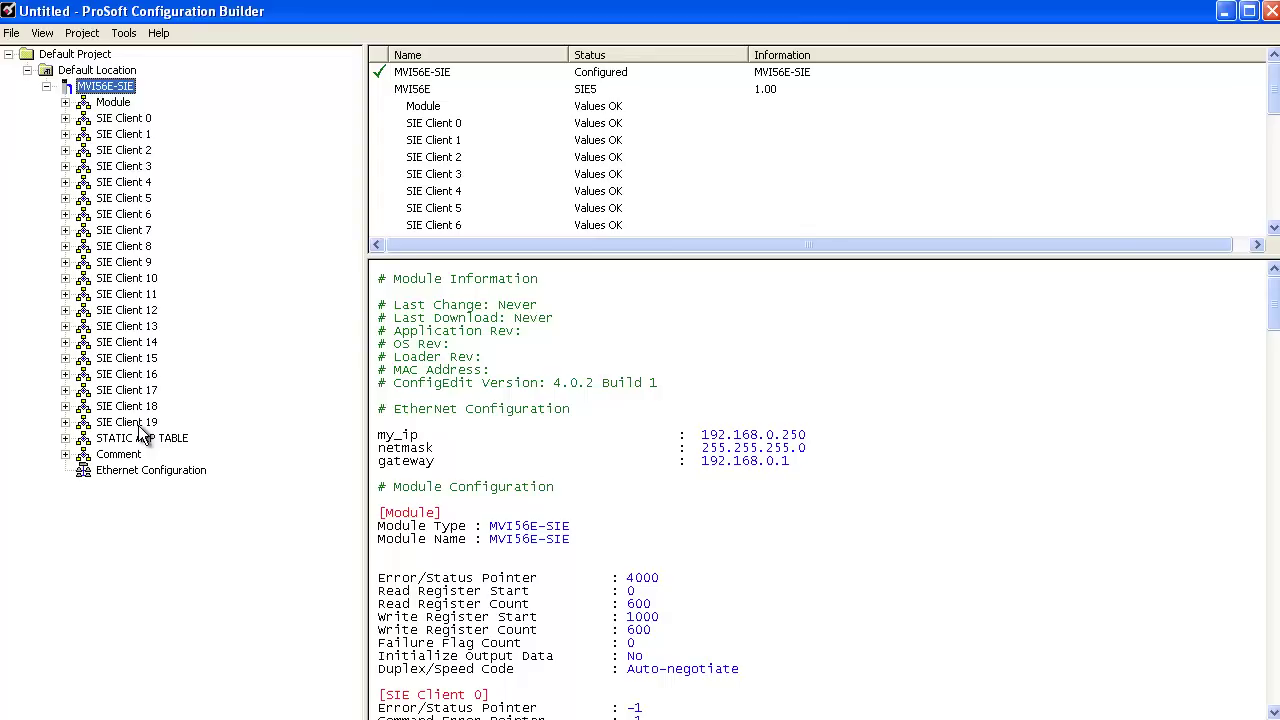
Step: Save the project in My Documents as MVI56E_SIE.ppf
{"action": "left_click", "coordinate": [14, 35]}
{"action": "left_click", "coordinate": [40, 105]}
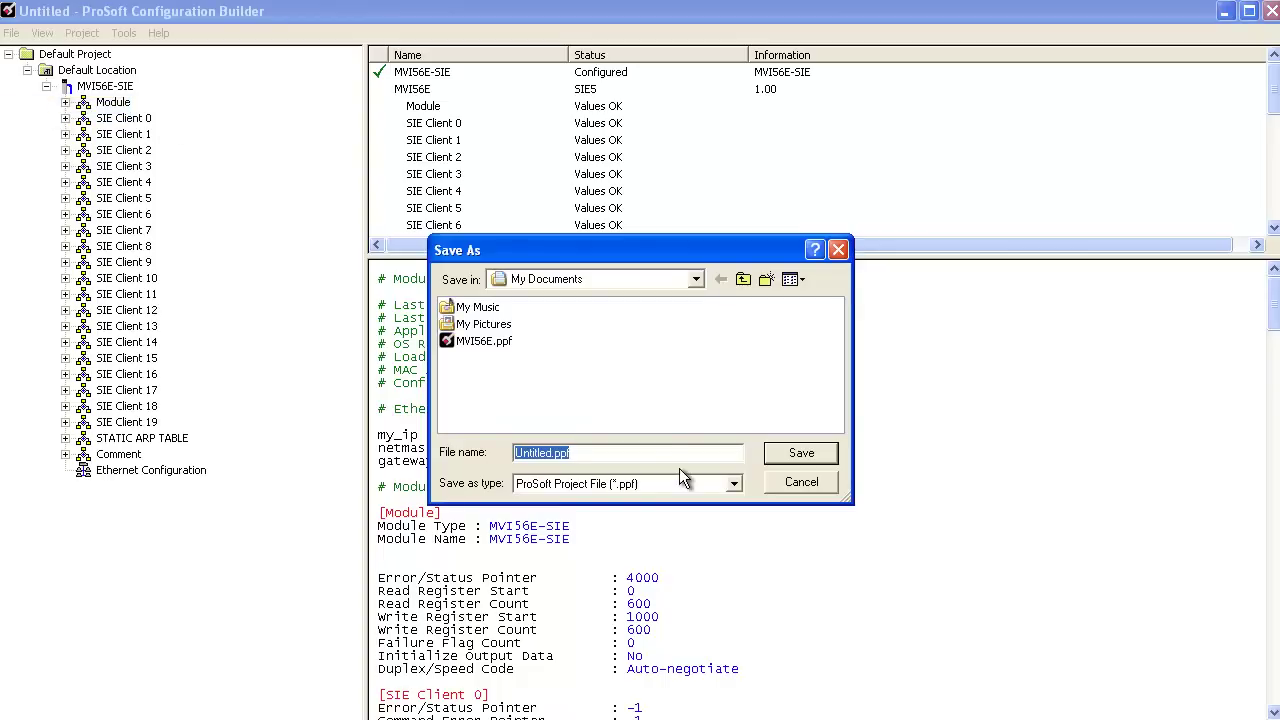
{"action": "left_click", "coordinate": [484, 341]}
{"action": "left_click", "coordinate": [720, 450]}
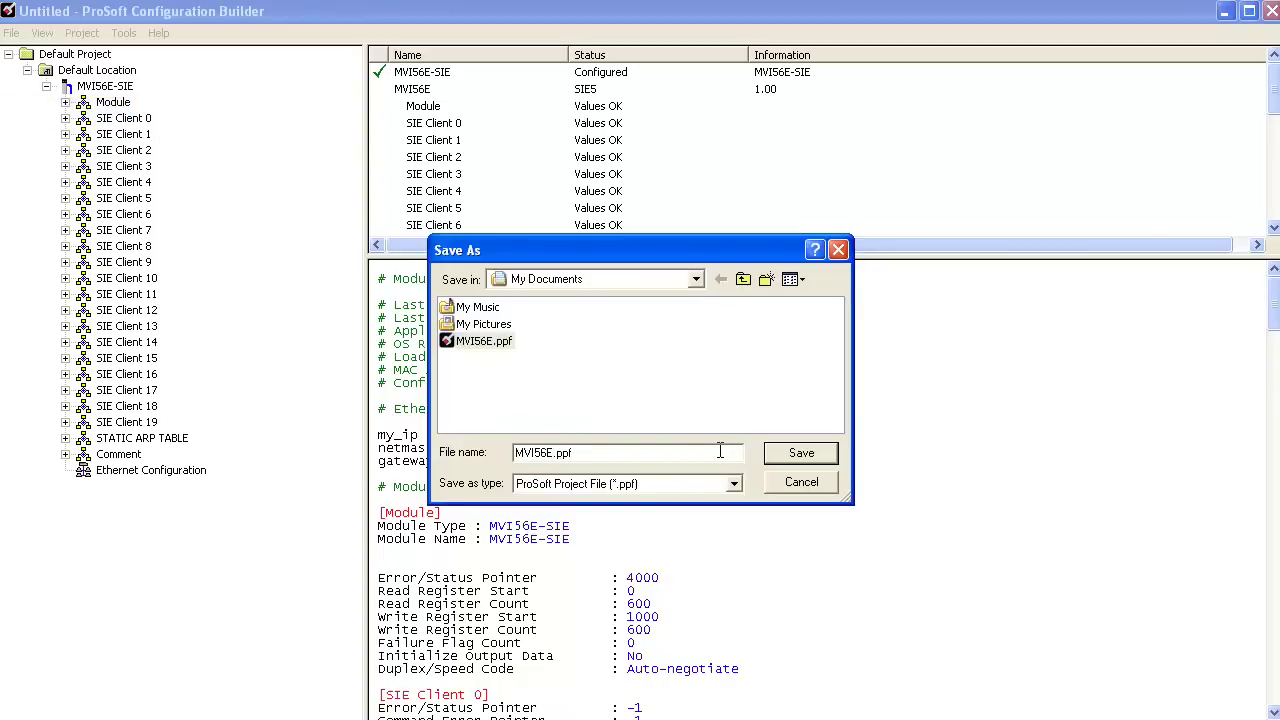
{"action": "type", "text": "_SIE"}
{"action": "left_click", "coordinate": [803, 456]}
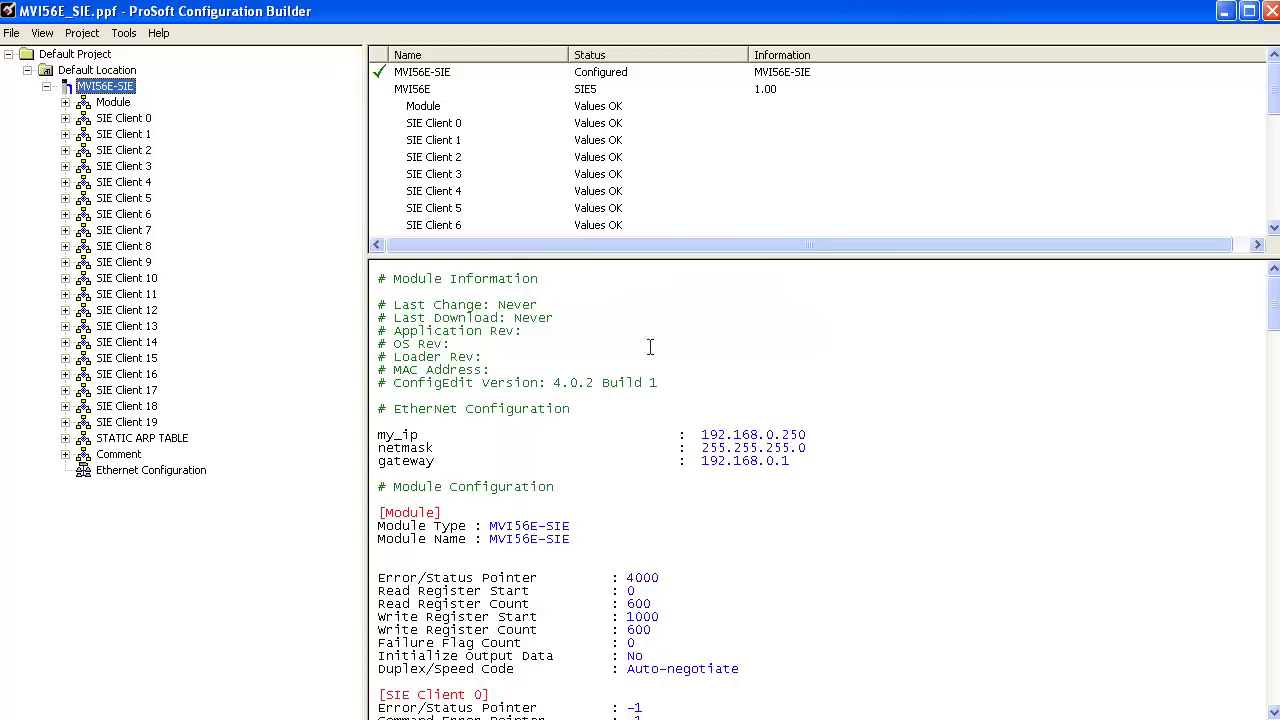
Step: Examine the Module section's error/status pointer and its read and write register start and count settings
{"action": "left_click", "coordinate": [65, 103]}
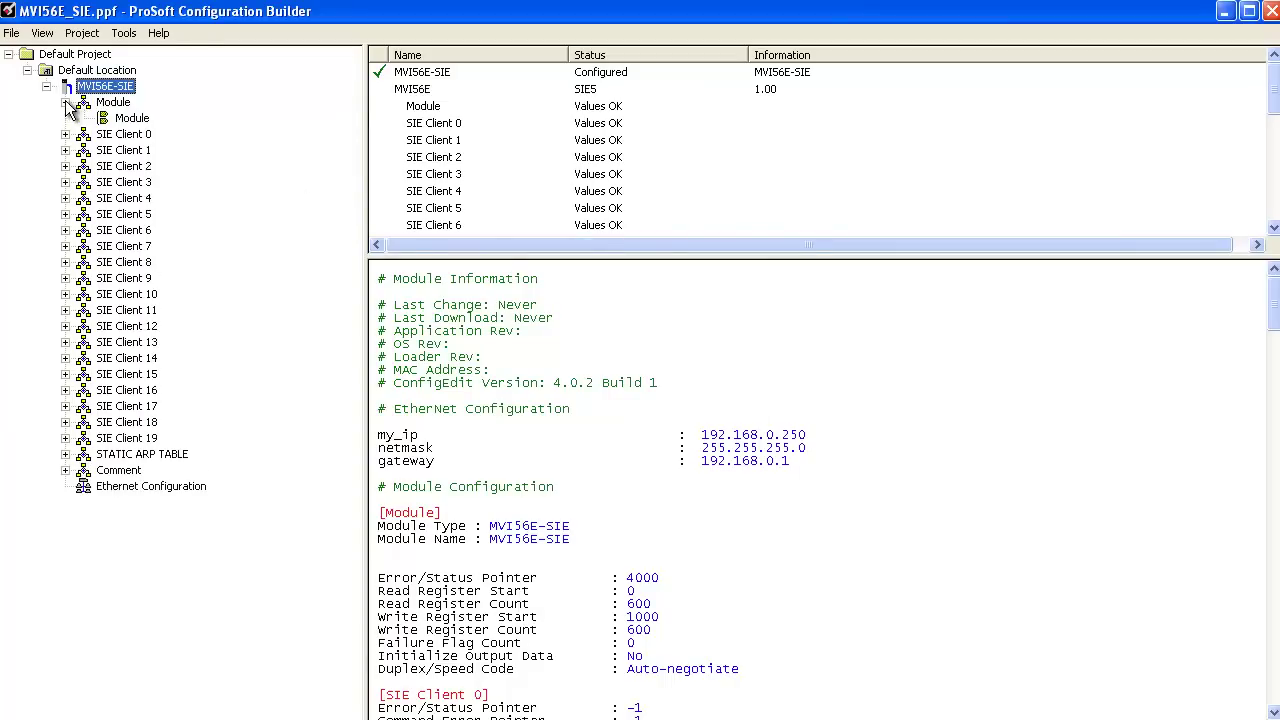
{"action": "left_click", "coordinate": [129, 121]}
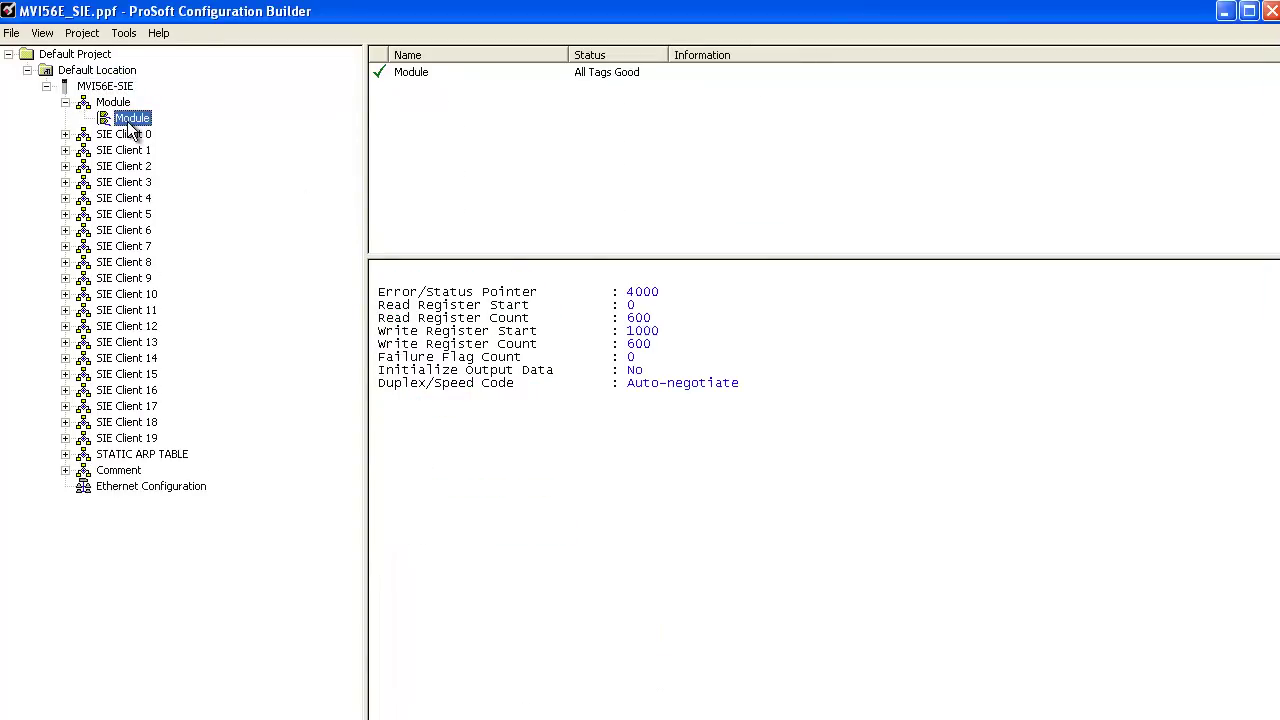
{"action": "double_click", "coordinate": [128, 122]}
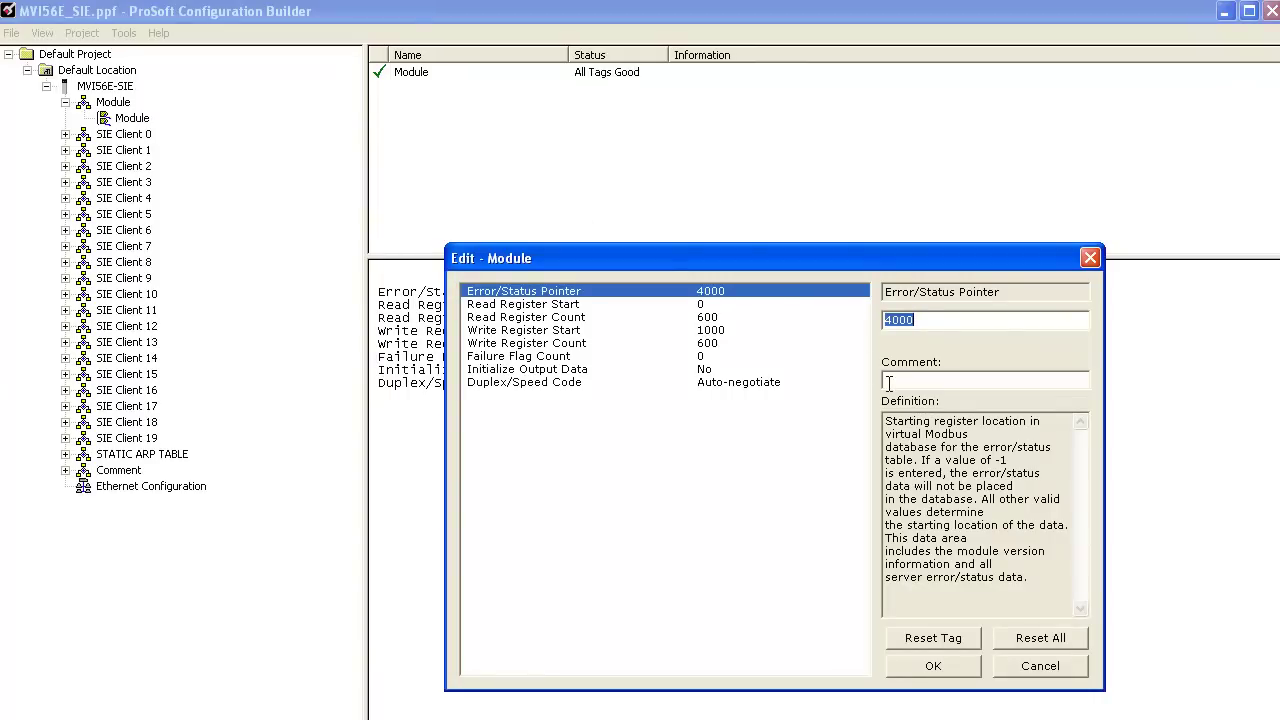
{"action": "left_click", "coordinate": [537, 305]}
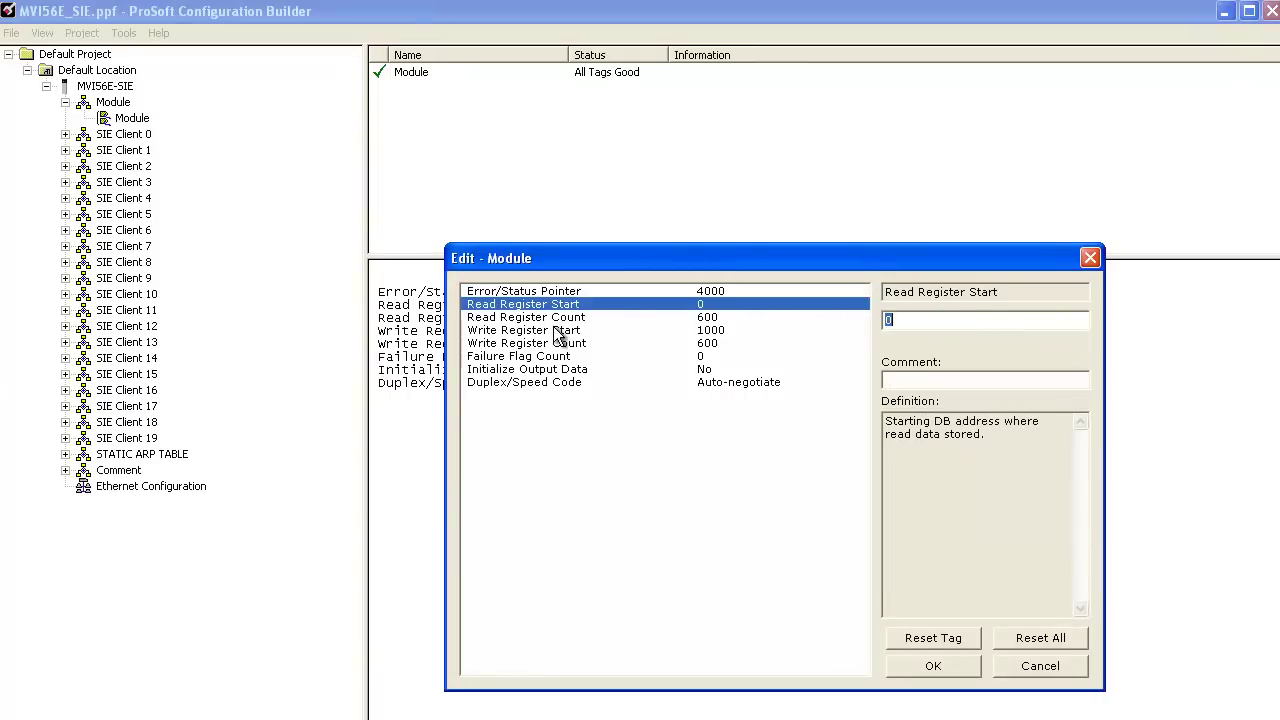
{"action": "left_click", "coordinate": [549, 331]}
{"action": "left_click", "coordinate": [553, 318]}
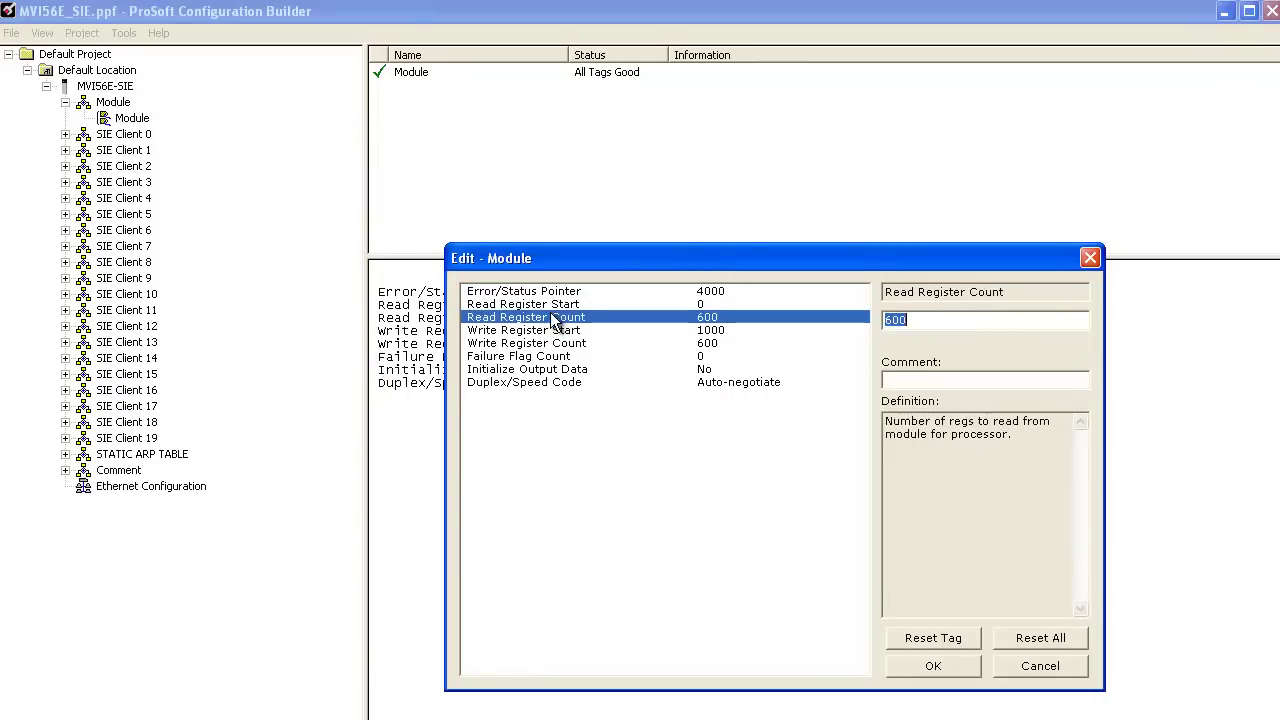
{"action": "left_click", "coordinate": [938, 318]}
{"action": "left_click_drag", "start_coordinate": [904, 321], "coordinate": [877, 322]}
{"action": "left_click", "coordinate": [932, 666]}
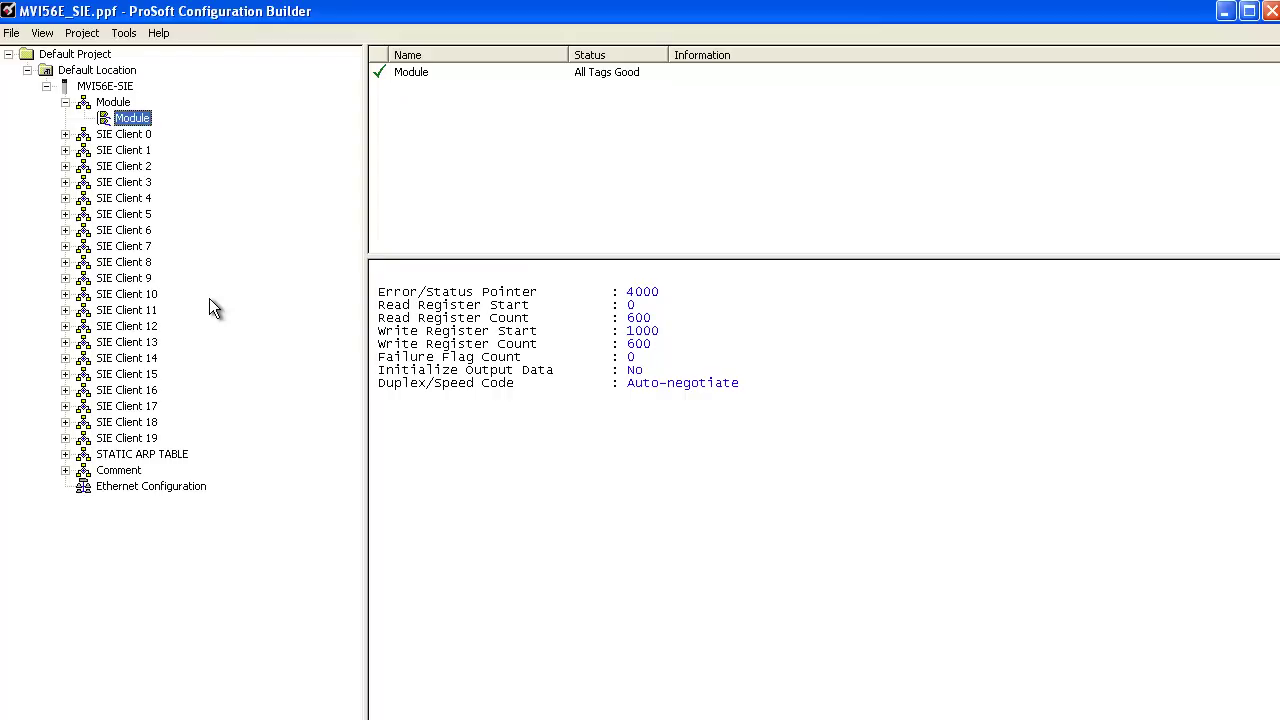
Step: Open the Diagnostics window for the MVI56E-SIE module and move it clear of the project tree
{"action": "right_click", "coordinate": [106, 86]}
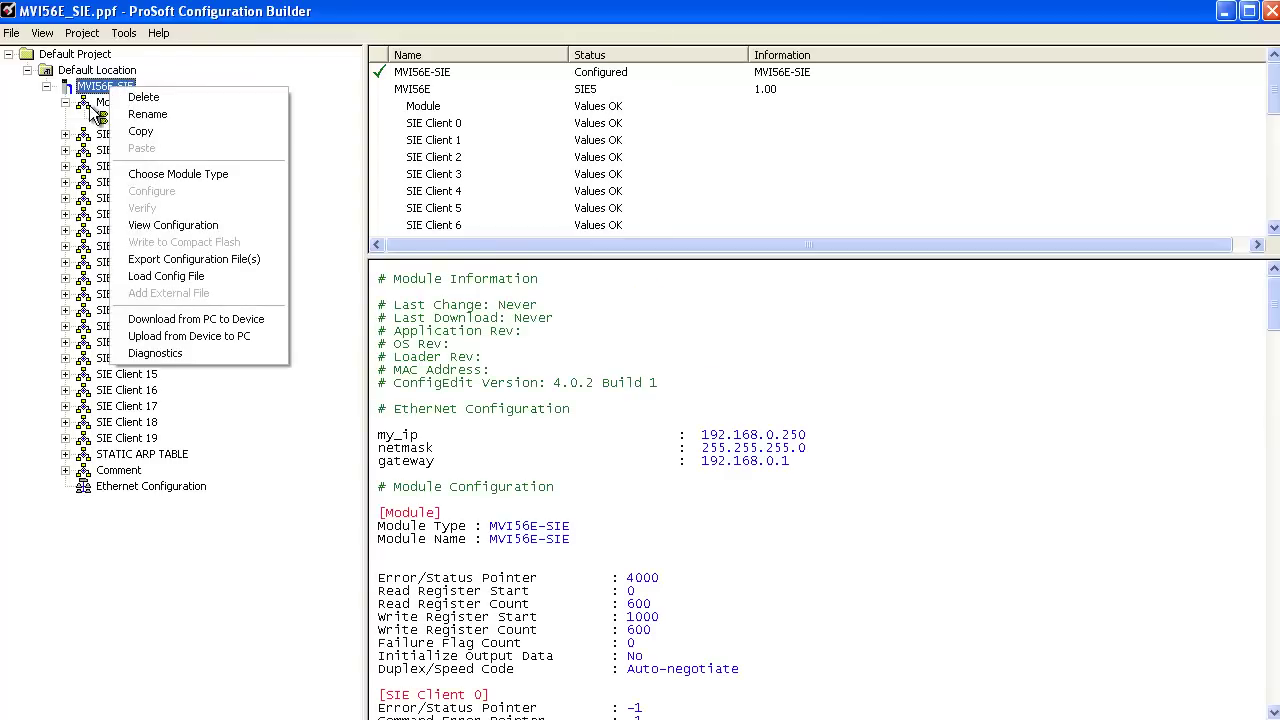
{"action": "left_click", "coordinate": [92, 112]}
{"action": "right_click", "coordinate": [115, 88]}
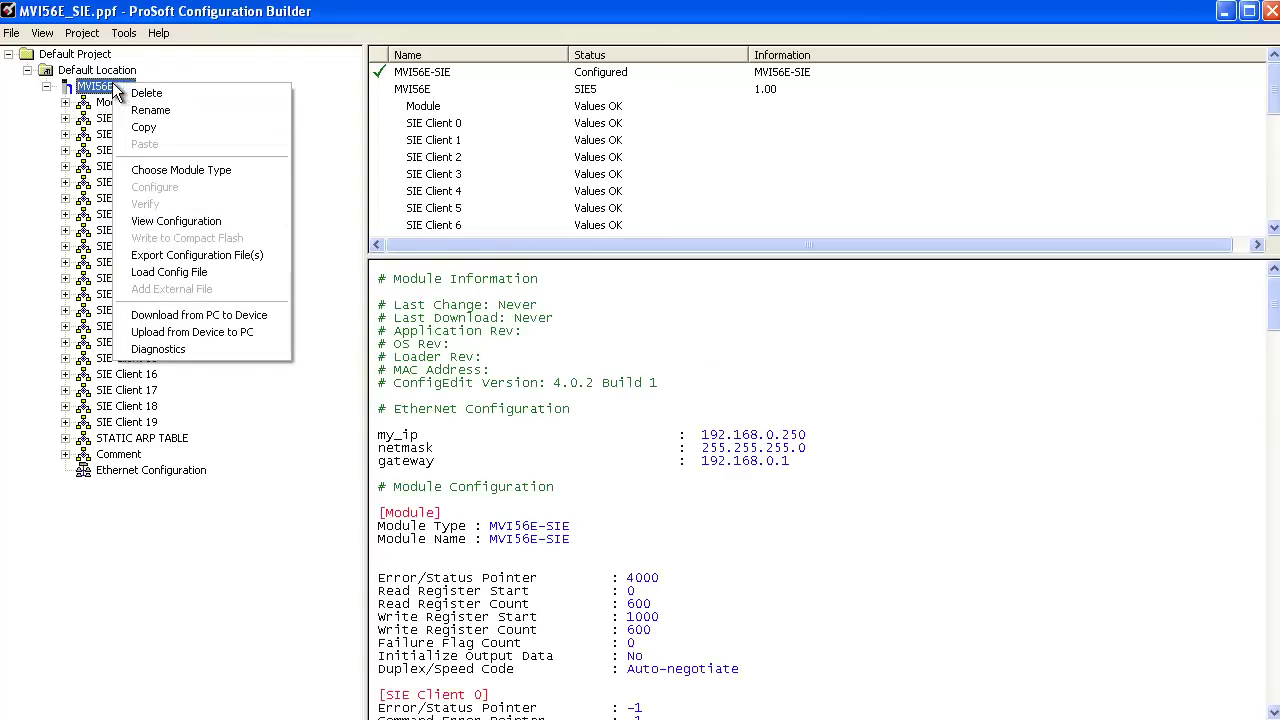
{"action": "left_click", "coordinate": [182, 352]}
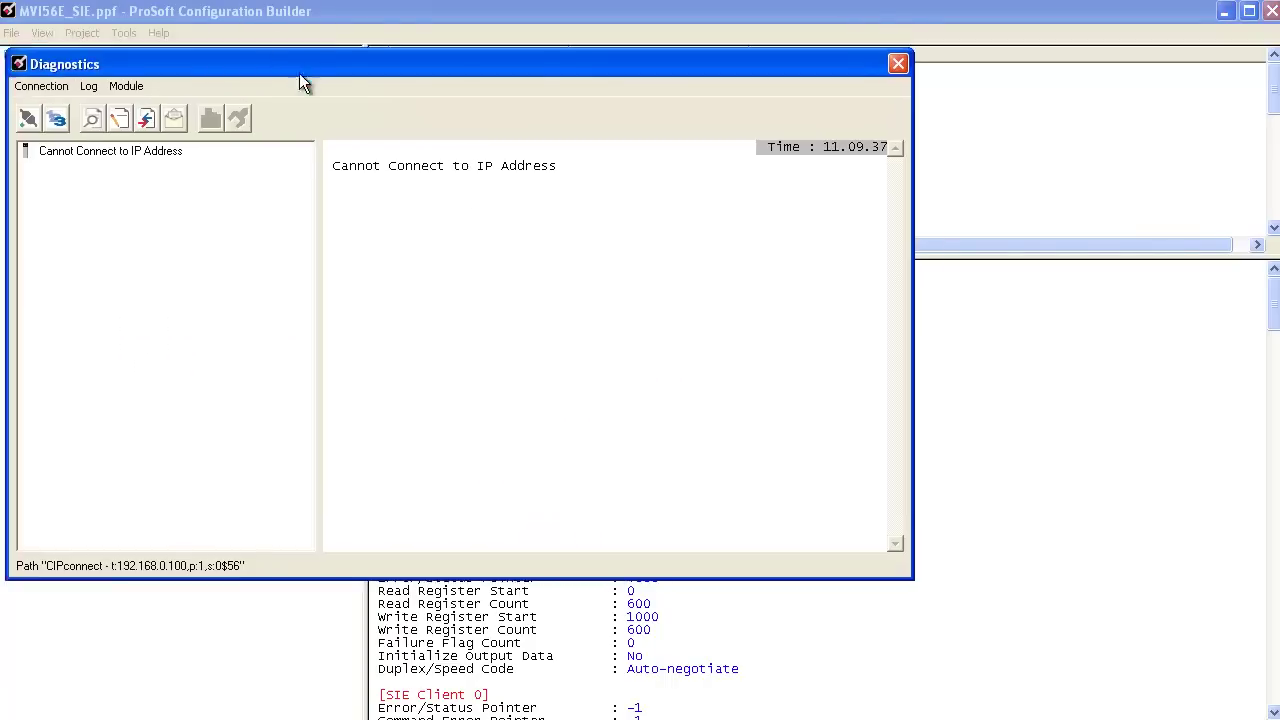
{"action": "left_click_drag", "start_coordinate": [283, 64], "coordinate": [458, 156]}
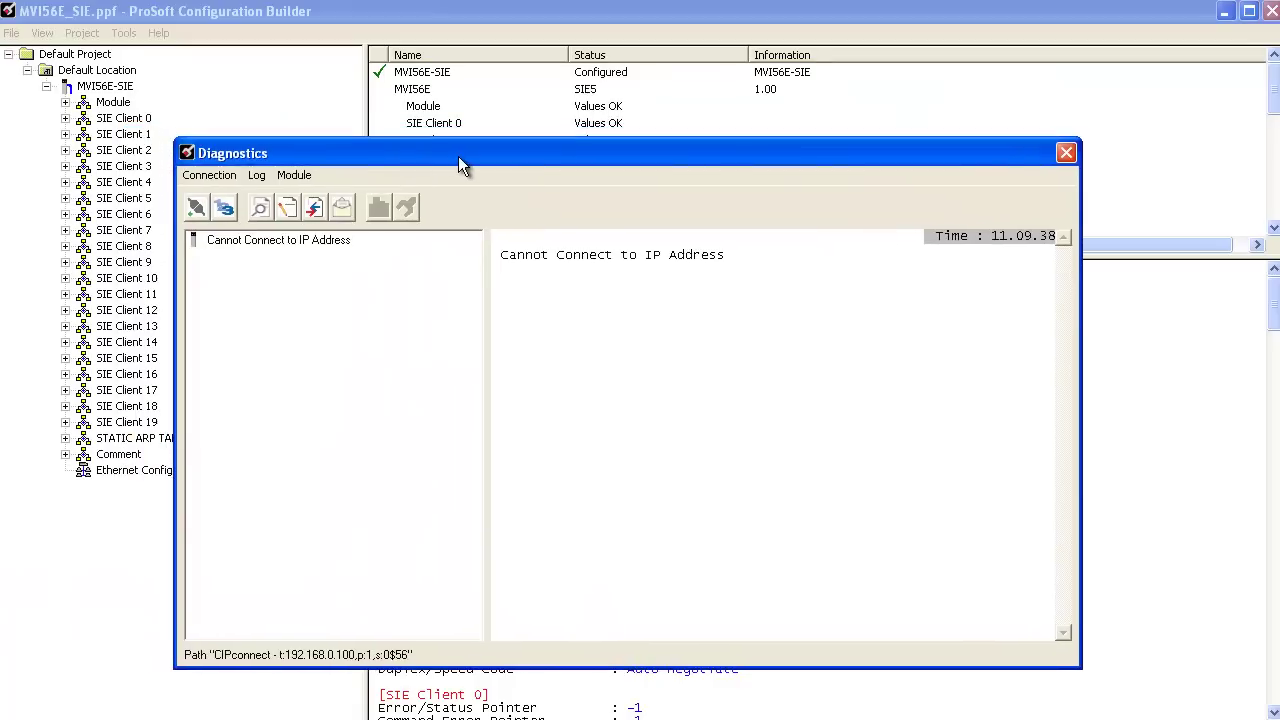
Step: Set the diagnostics connection type to Ethernet and test the connection to 192.168.0.250
{"action": "left_click", "coordinate": [206, 176]}
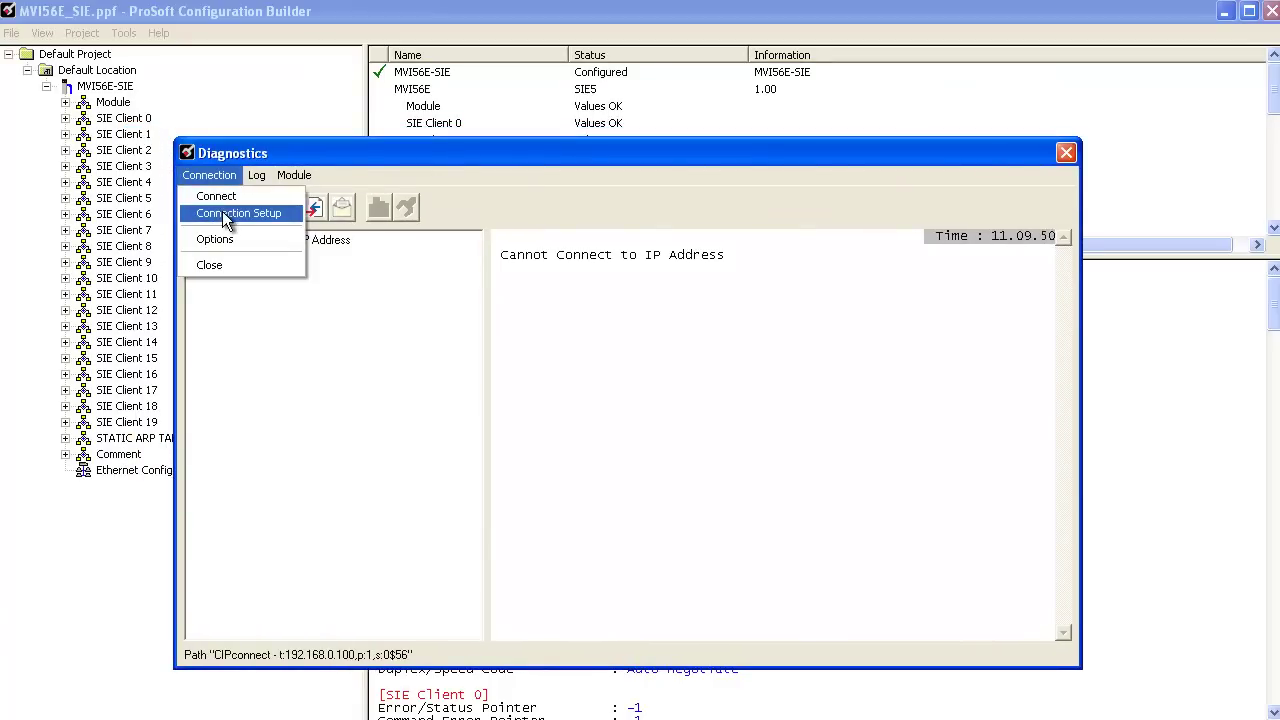
{"action": "left_click", "coordinate": [224, 216]}
{"action": "left_click", "coordinate": [726, 285]}
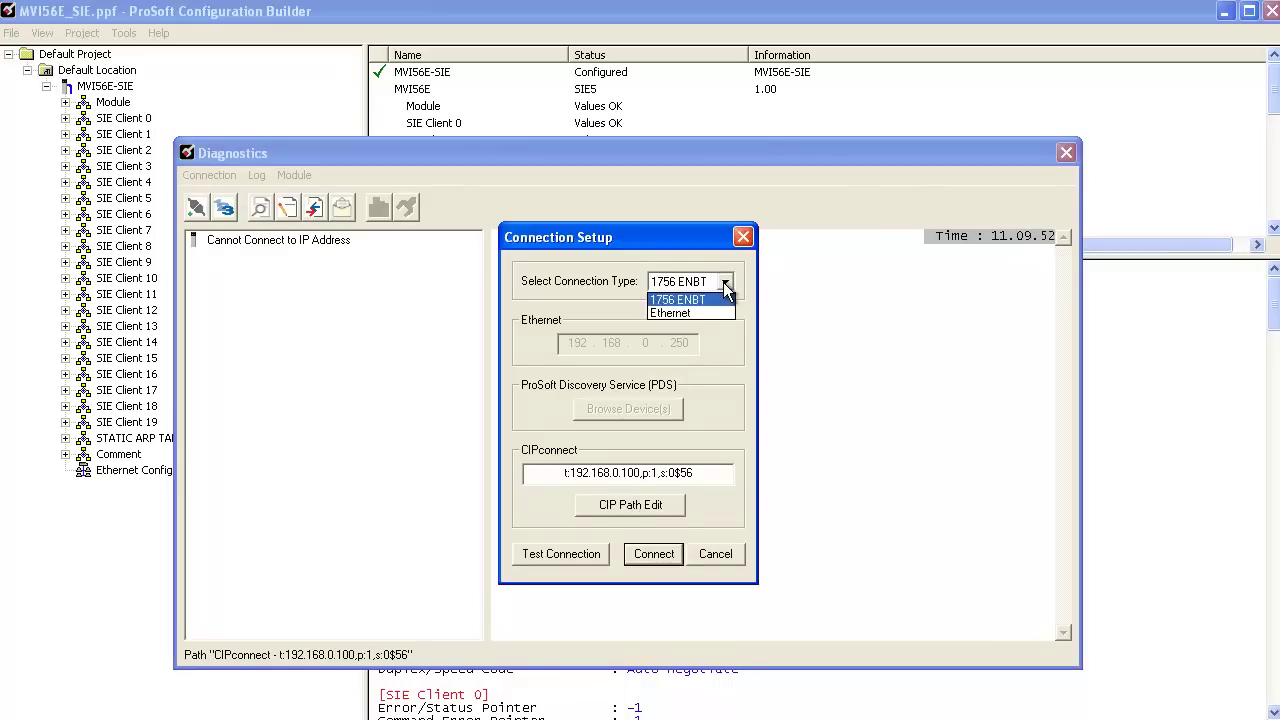
{"action": "left_click", "coordinate": [710, 322]}
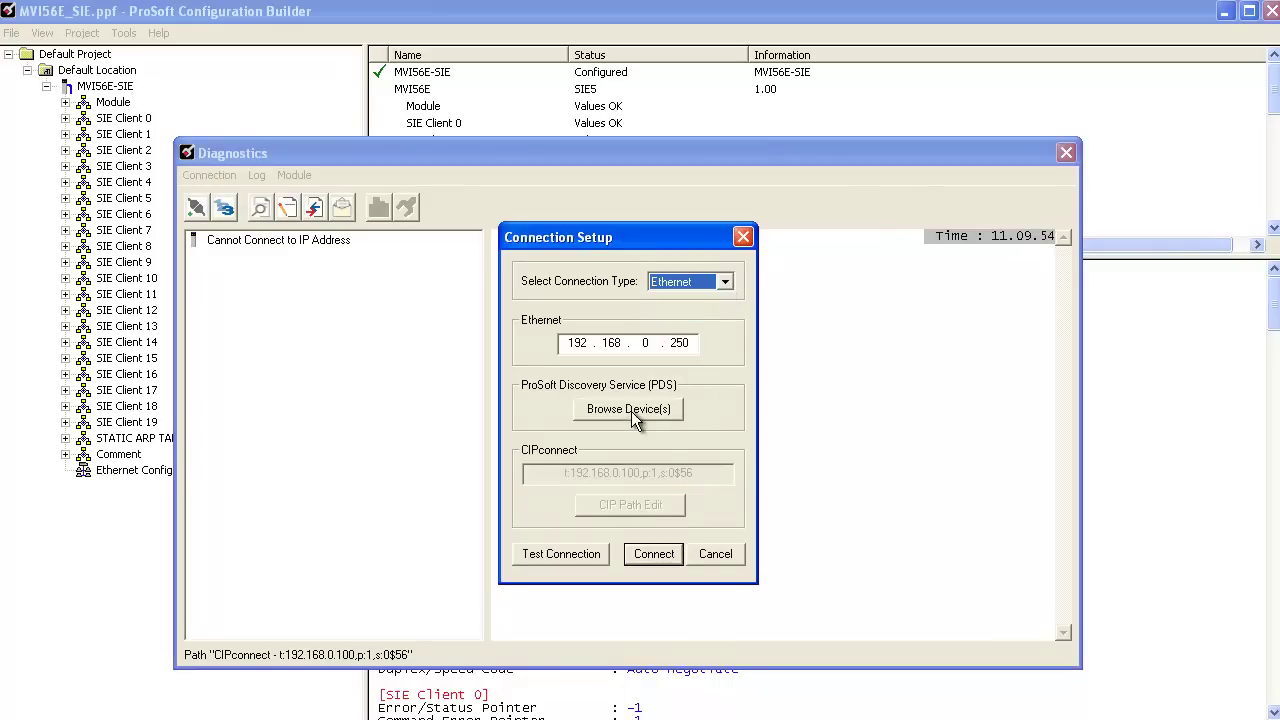
{"action": "left_click", "coordinate": [552, 559]}
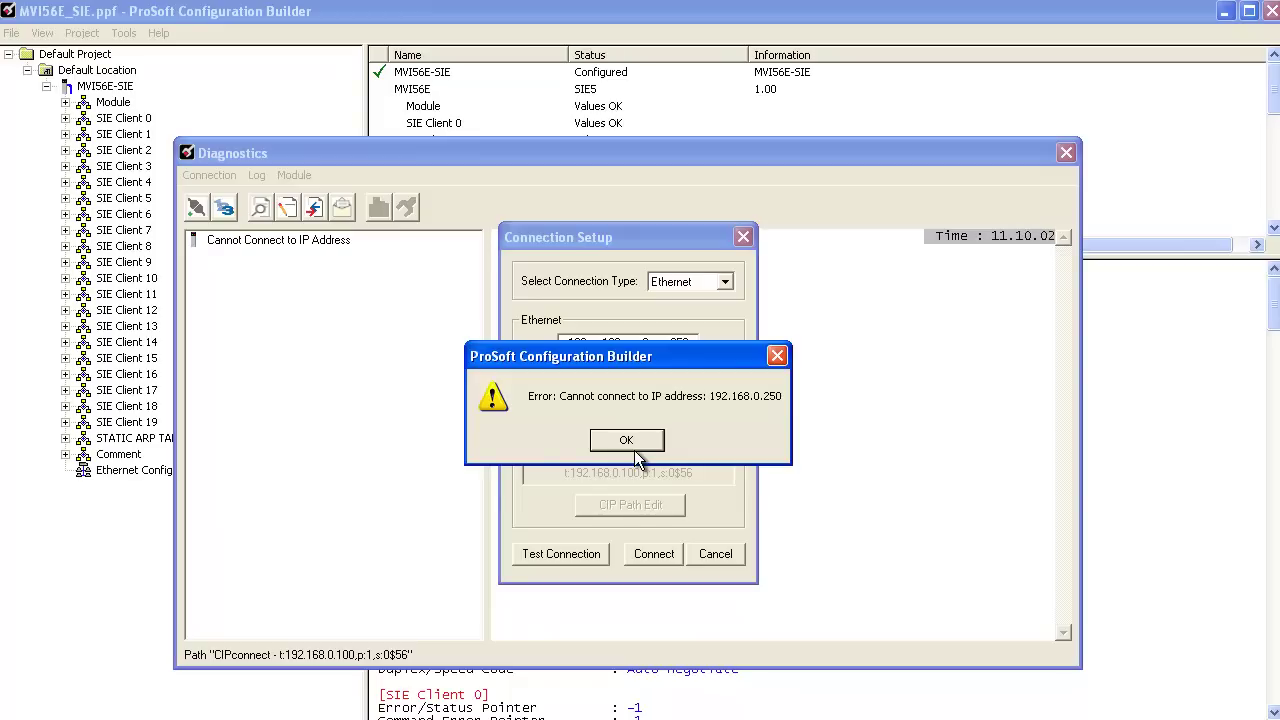
{"action": "left_click", "coordinate": [634, 449]}
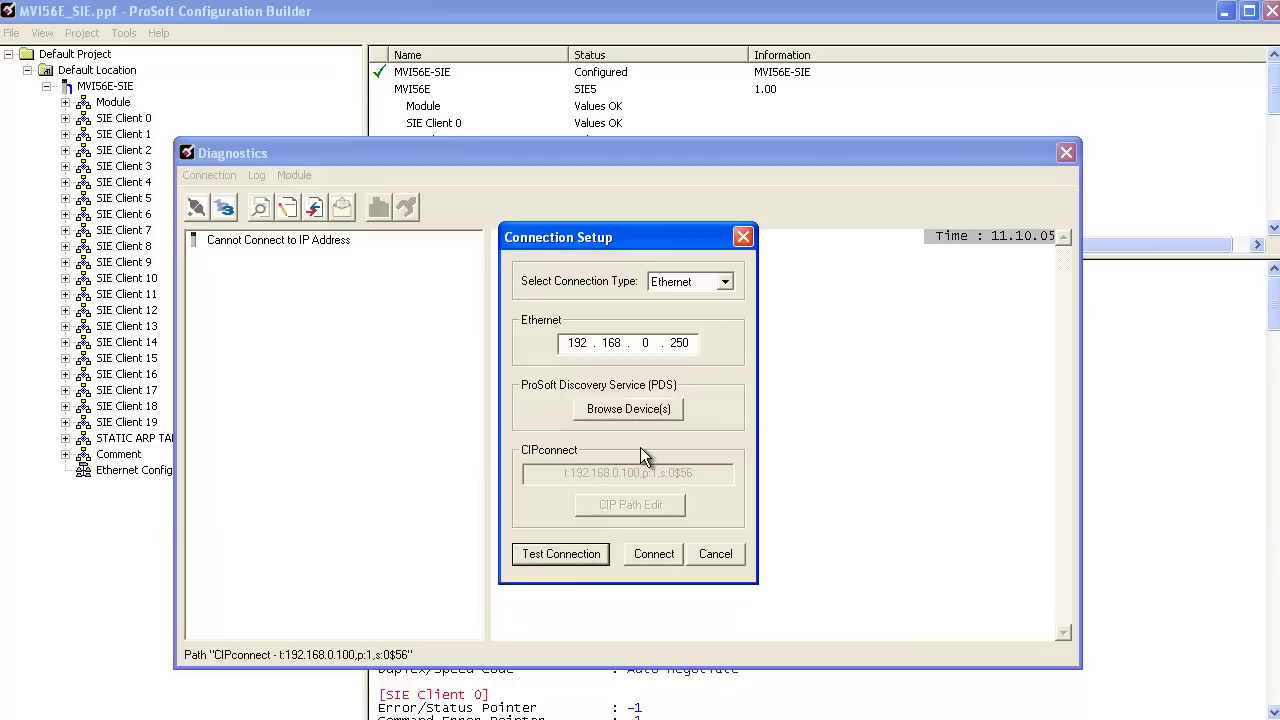
Step: Browse for devices with ProSoft Discovery Service and assign the MVI56E-SIE module temporary IP 10.1.3.250 with network mask 255.255.255.0
{"action": "left_click", "coordinate": [616, 411]}
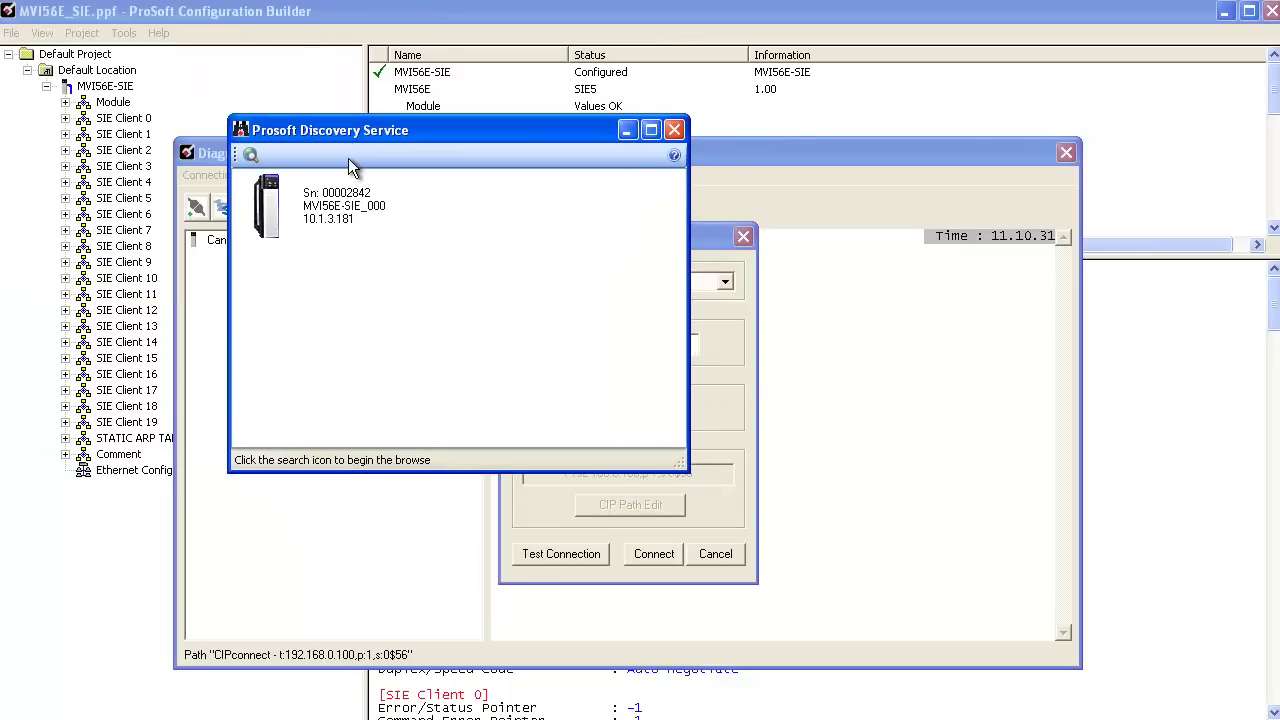
{"action": "right_click", "coordinate": [347, 214]}
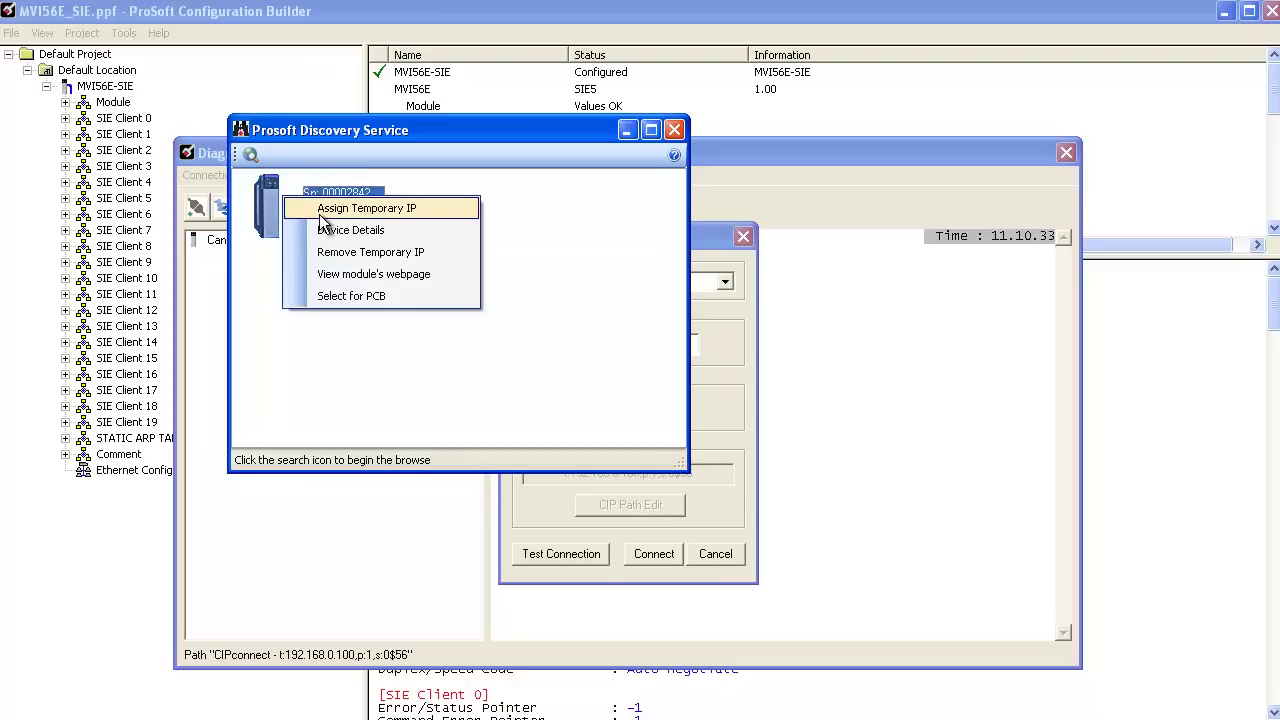
{"action": "left_click", "coordinate": [320, 212]}
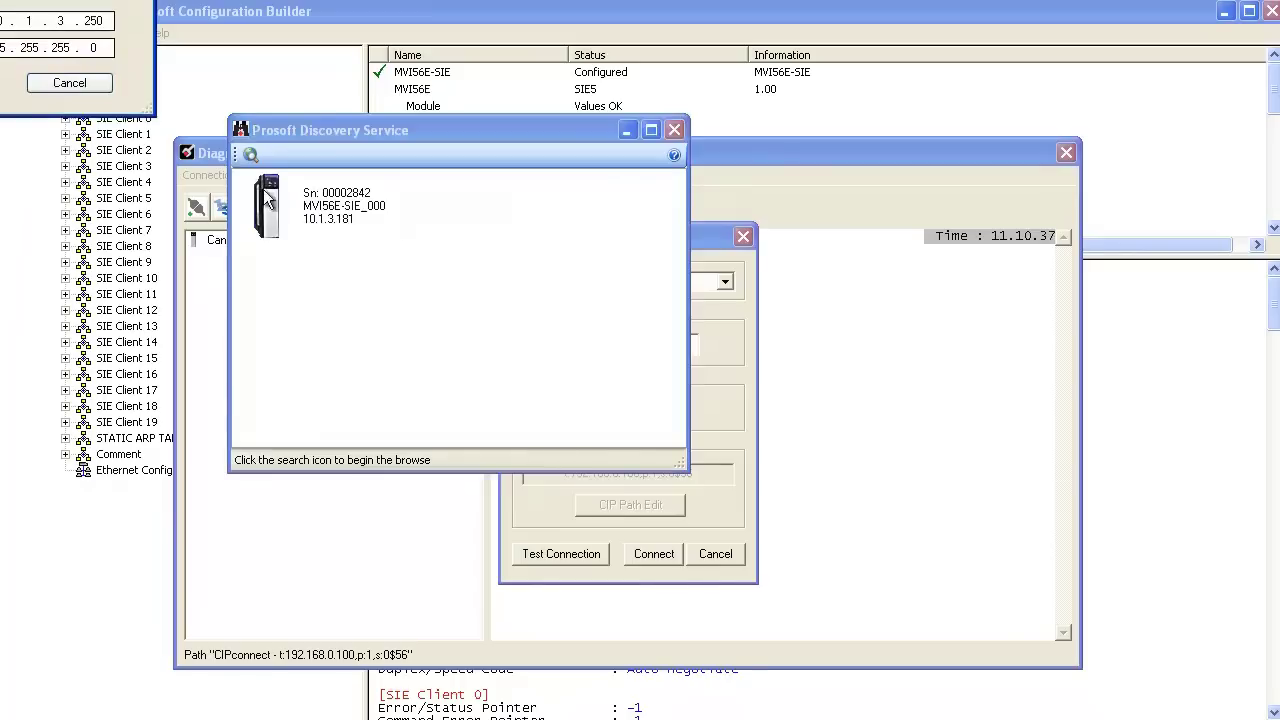
{"action": "left_click_drag", "start_coordinate": [0, 0], "coordinate": [406, 259]}
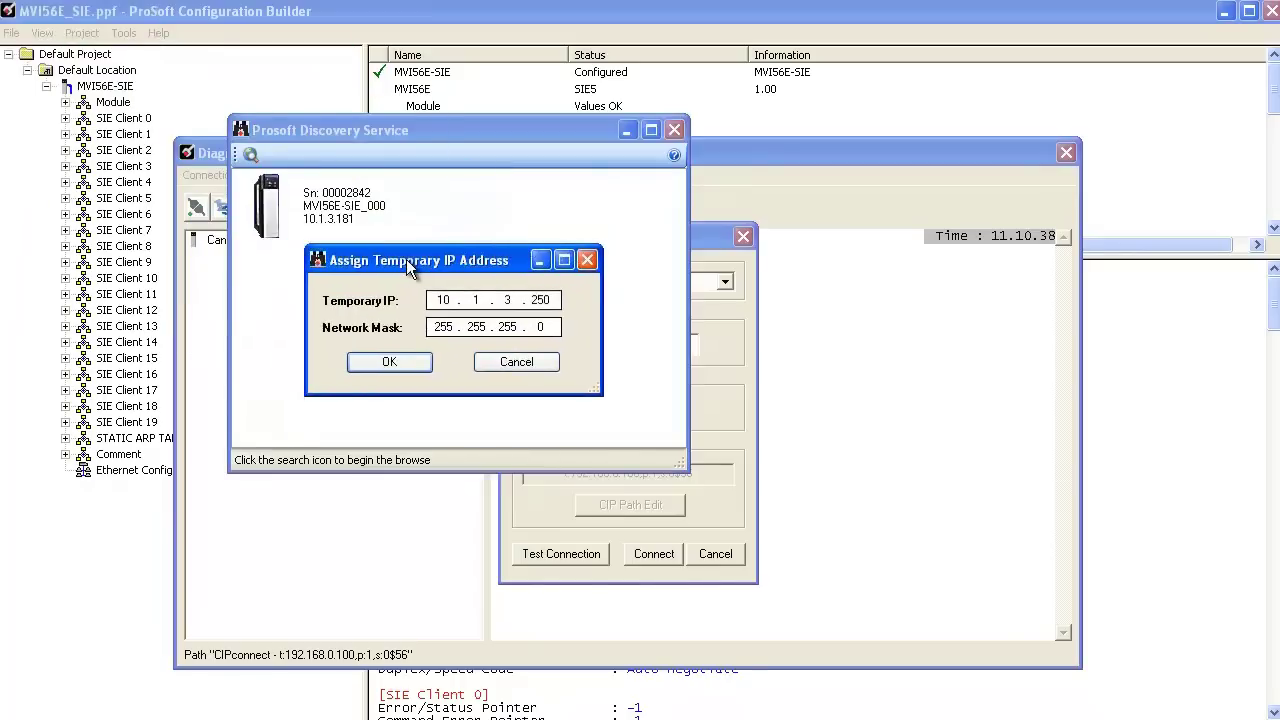
{"action": "left_click", "coordinate": [406, 364]}
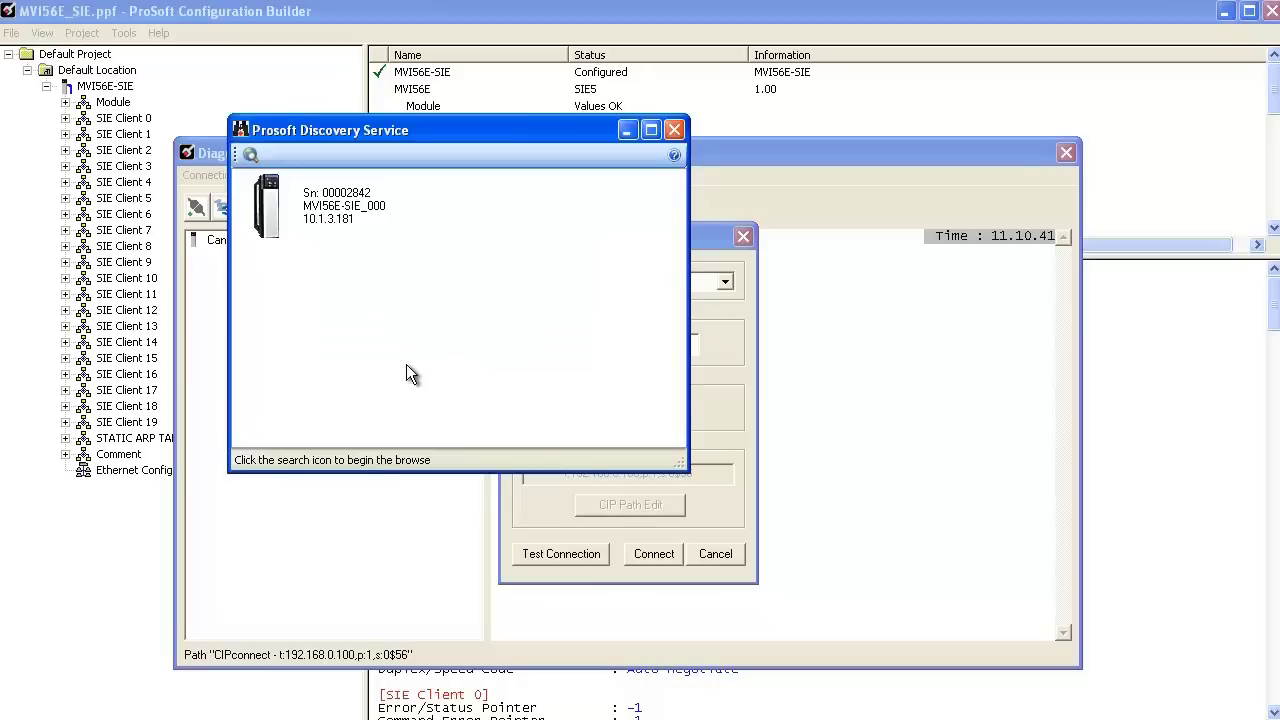
{"action": "left_click", "coordinate": [675, 130]}
Step: Test the Ethernet connection to 10.1.3.250, connect Diagnostics to the module, and close the Diagnostics window
{"action": "left_click", "coordinate": [568, 549]}
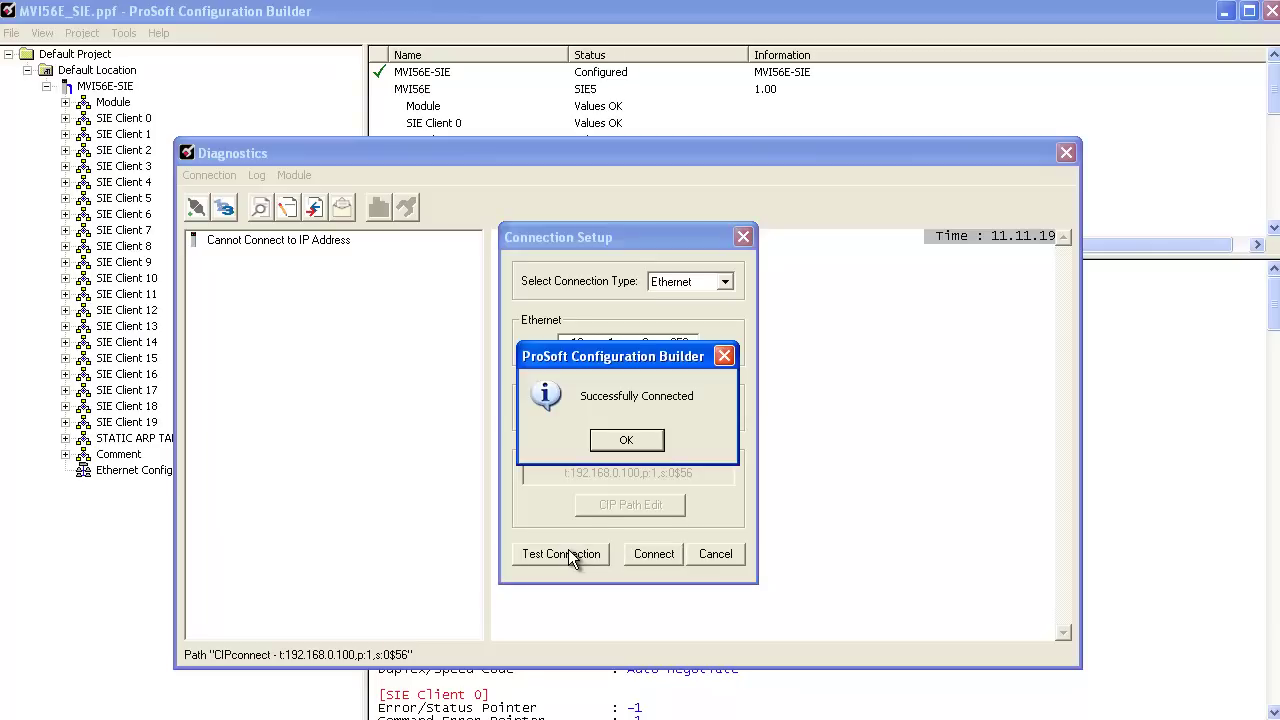
{"action": "left_click", "coordinate": [605, 443]}
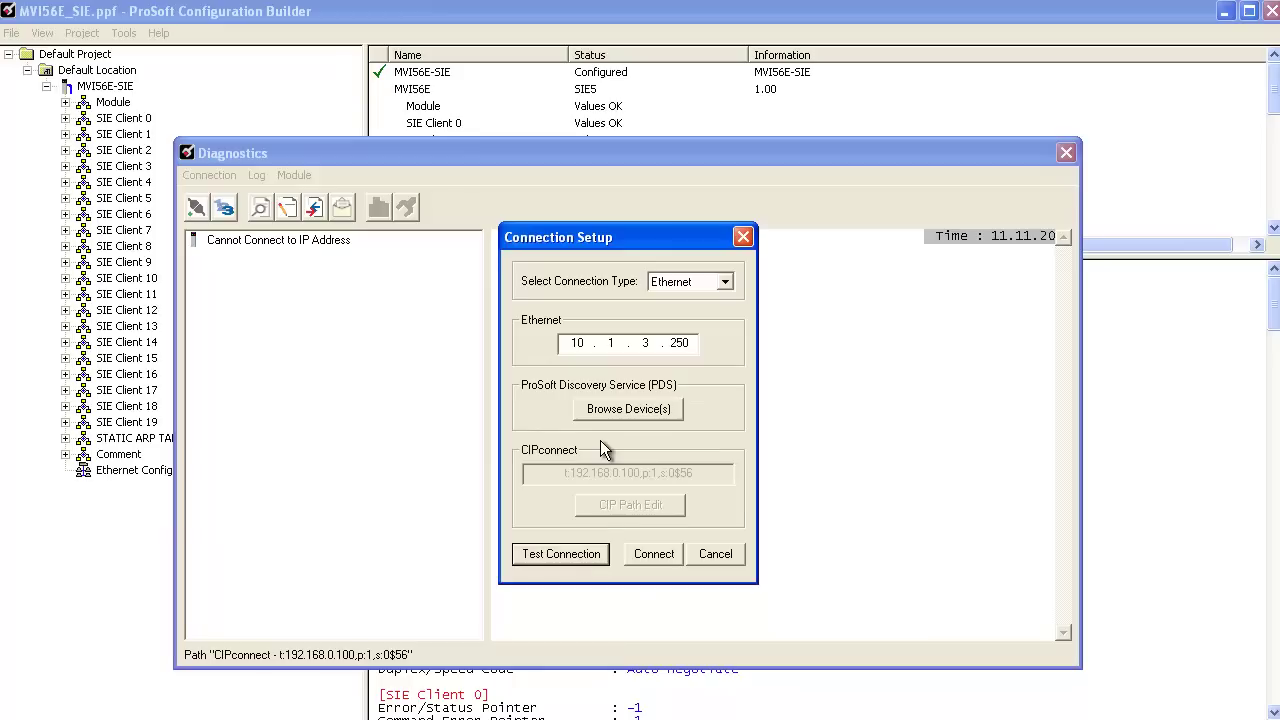
{"action": "left_click", "coordinate": [658, 556]}
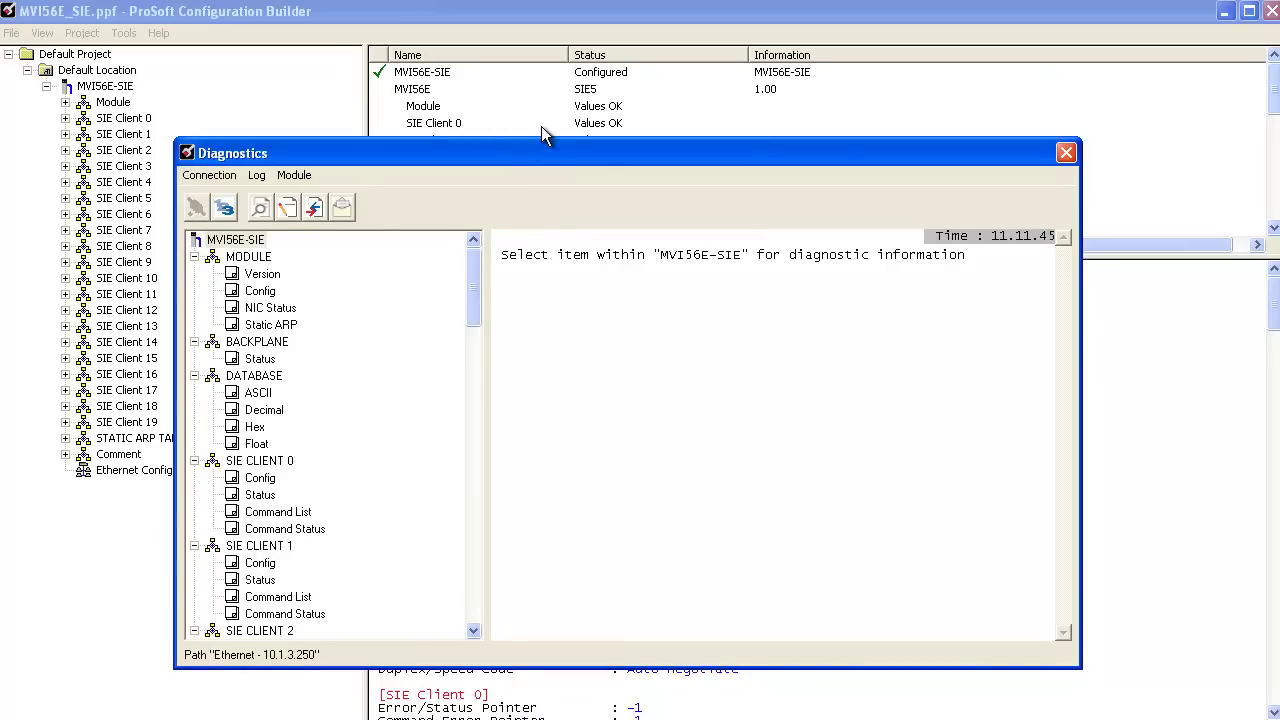
{"action": "left_click_drag", "start_coordinate": [560, 151], "coordinate": [614, 170]}
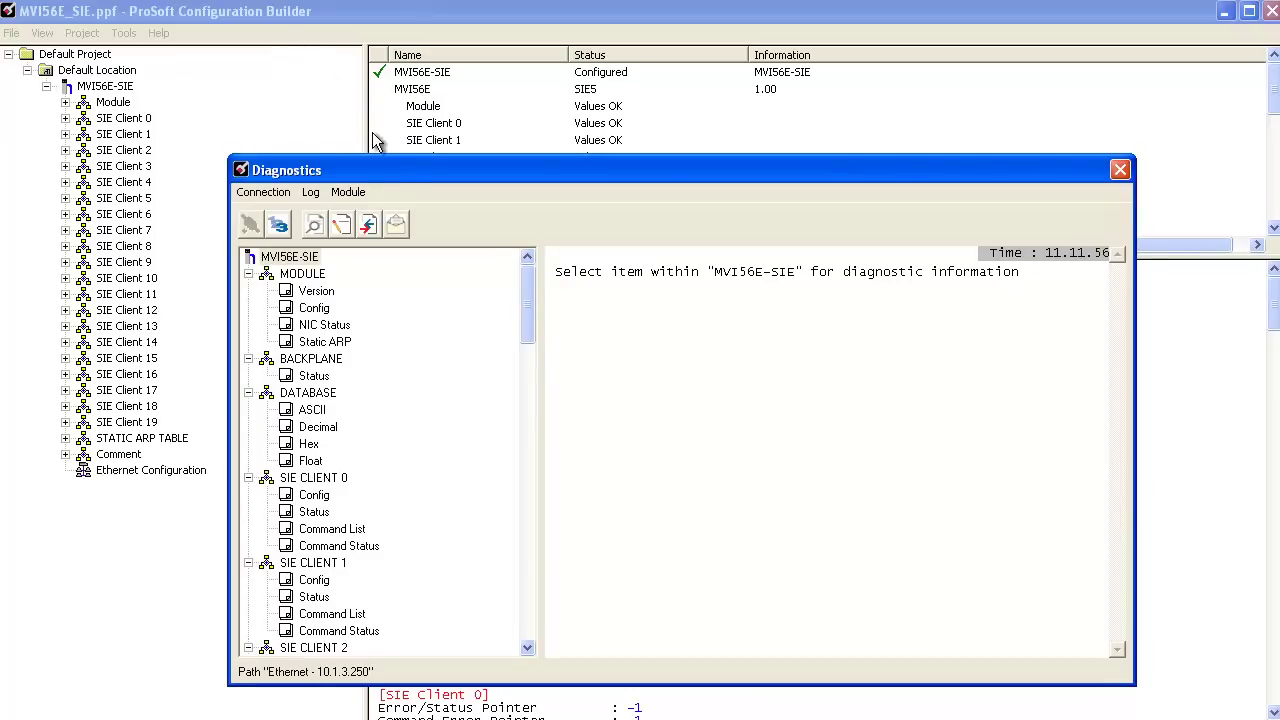
{"action": "left_click", "coordinate": [1120, 170]}
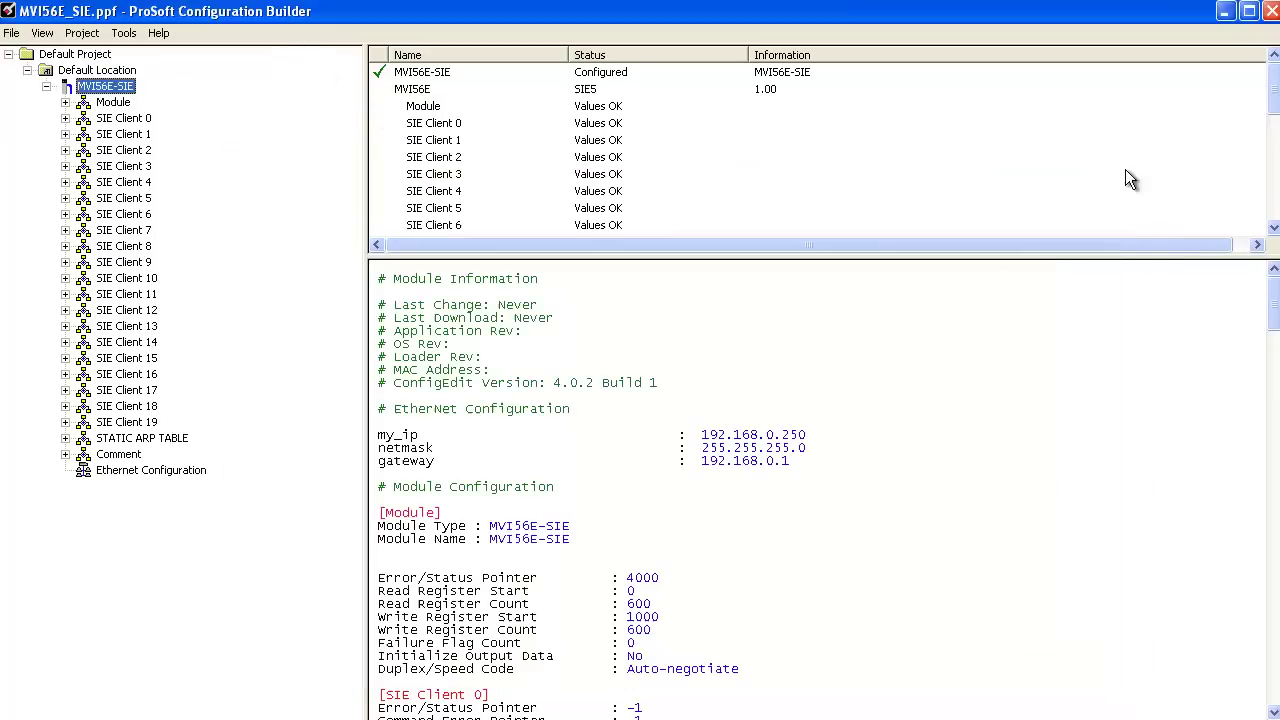
Step: Open the MVI56E-SIE module's Ethernet Configuration and set my_ip to 10.1.3.181
{"action": "double_click", "coordinate": [167, 470]}
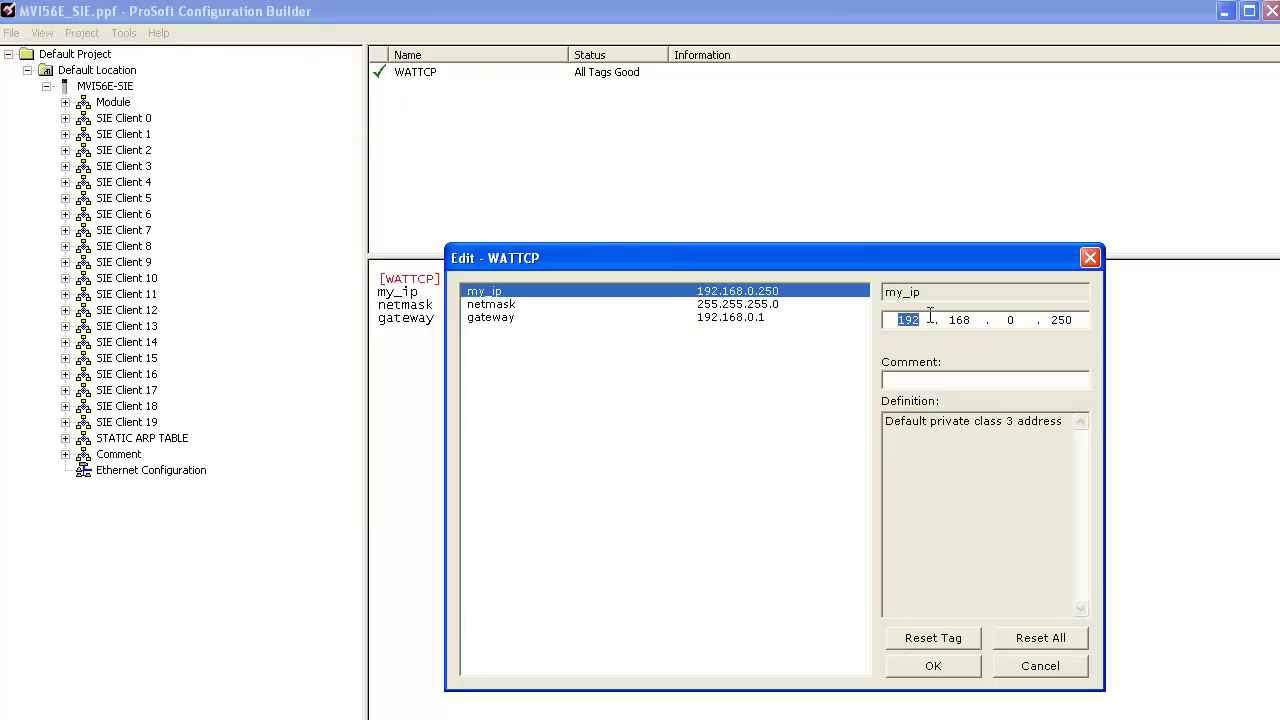
{"action": "type", "text": "10"}
{"action": "key", "text": "period"}
{"action": "type", "text": "1"}
{"action": "key", "text": "period"}
{"action": "type", "text": "3"}
{"action": "key", "text": "period"}
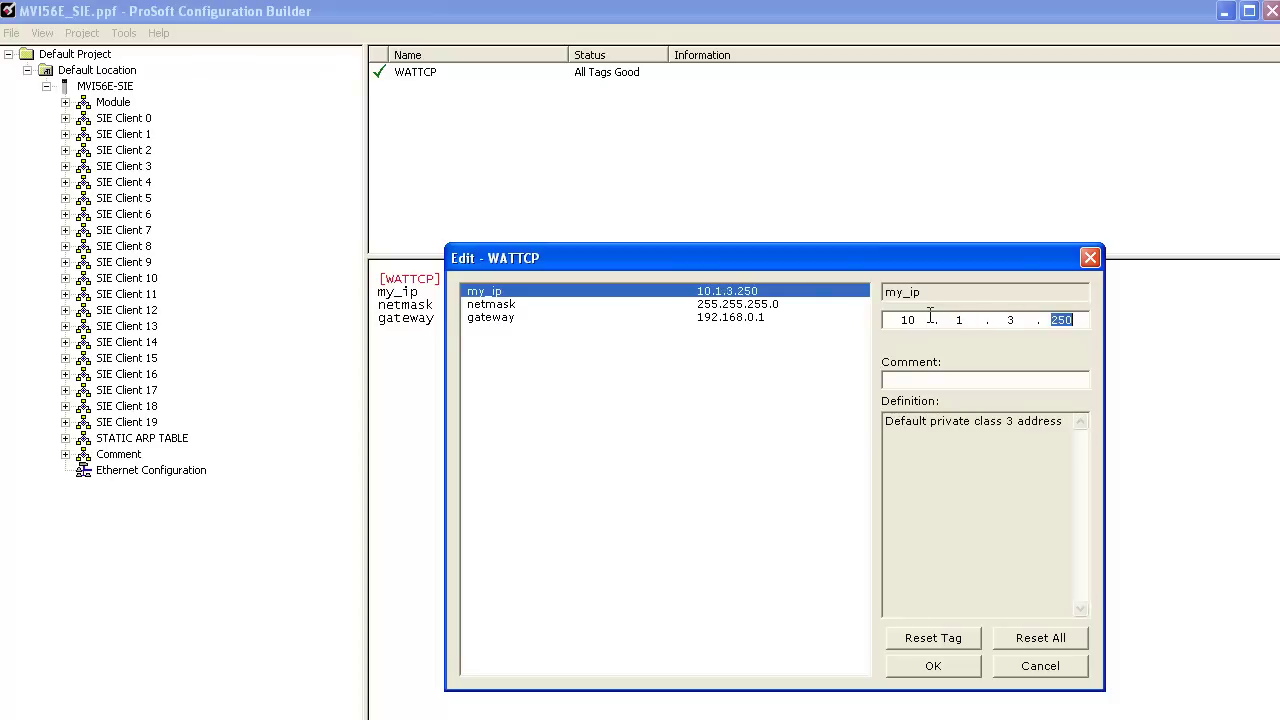
{"action": "type", "text": "181"}
Step: Set the gateway to 10.1.3.1 and save the Ethernet configuration
{"action": "left_click", "coordinate": [714, 305]}
{"action": "left_click", "coordinate": [727, 317]}
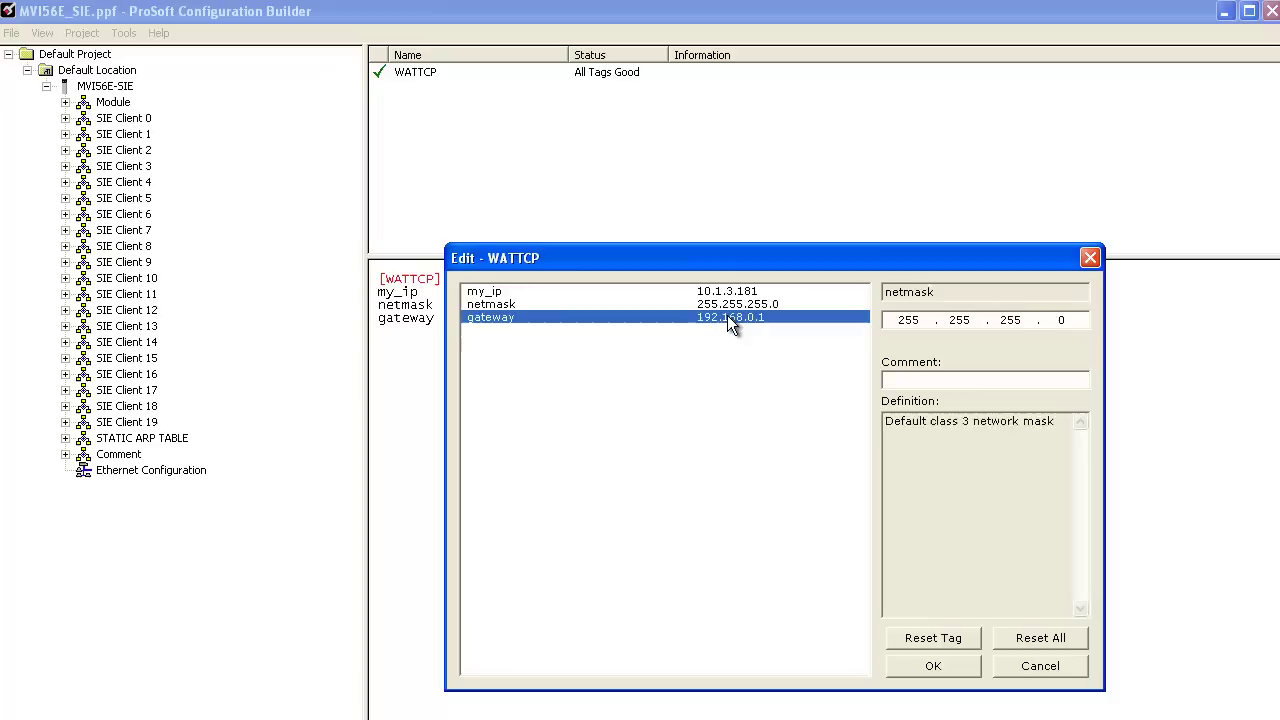
{"action": "type", "text": "10"}
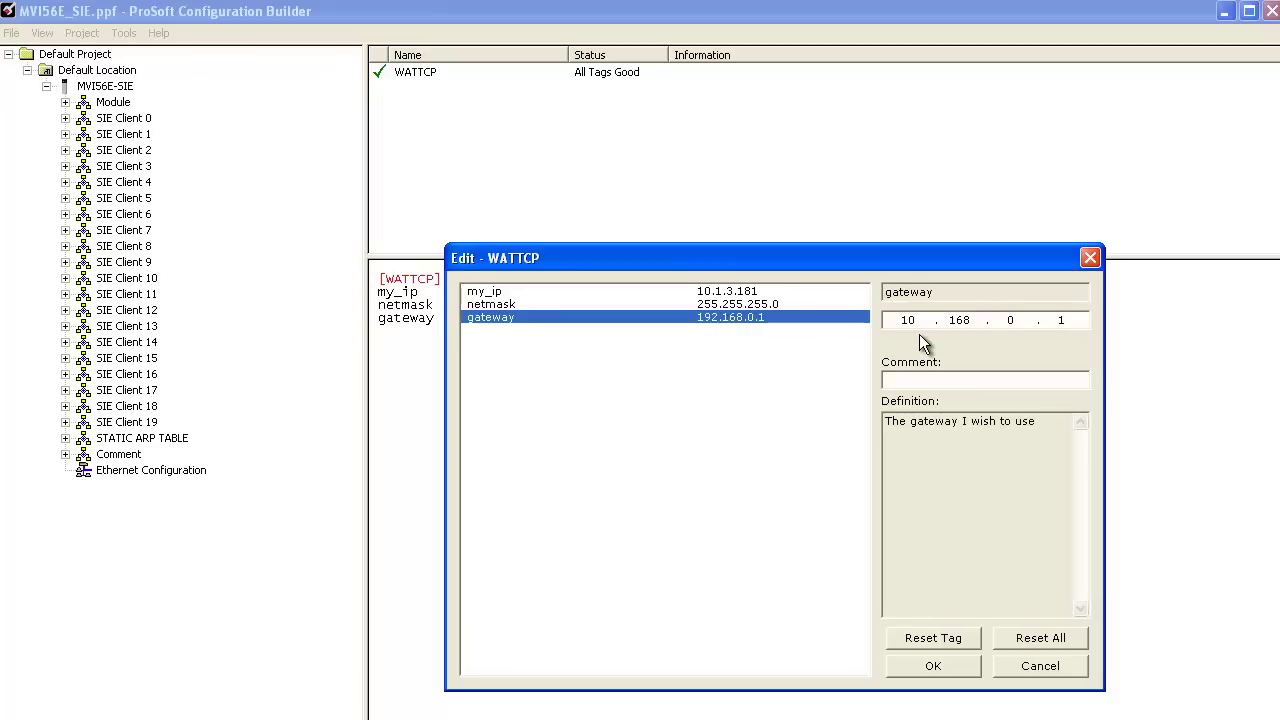
{"action": "type", "text": ".1.3.1"}
{"action": "left_click", "coordinate": [942, 665]}
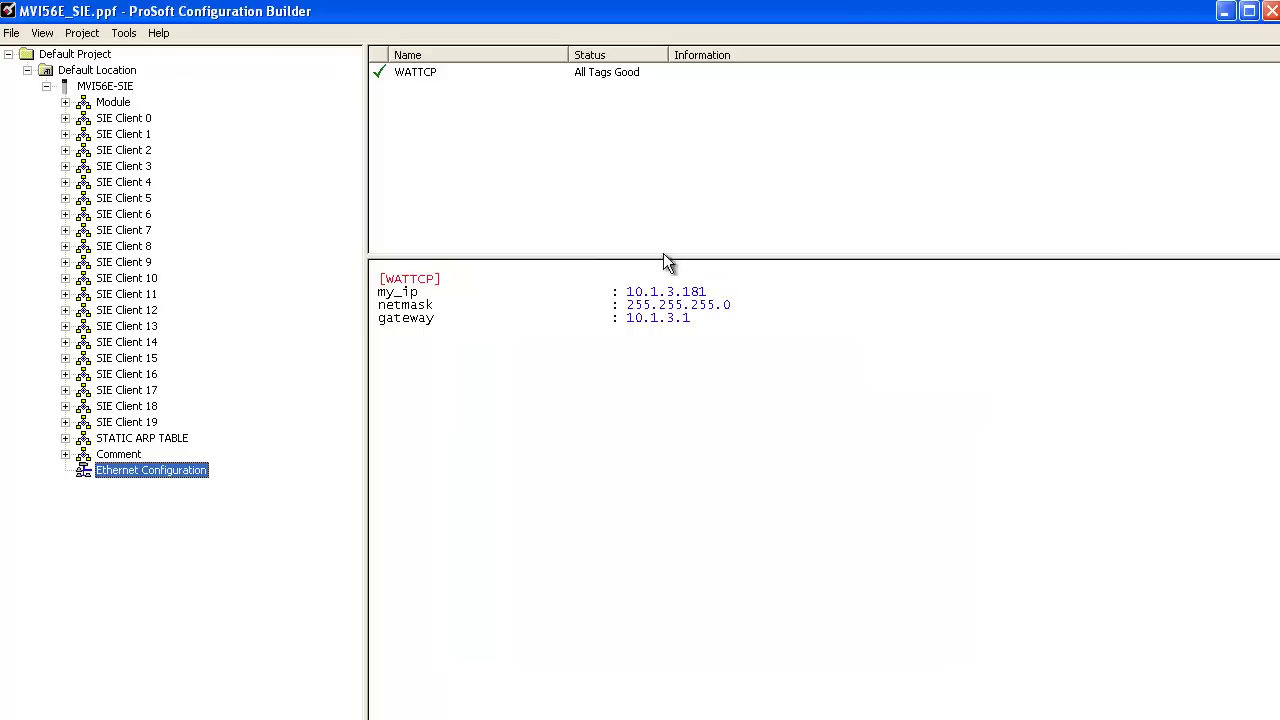
Step: Review the Module section's read and write register start and count settings and its Error/Status Pointer
{"action": "left_click", "coordinate": [65, 102]}
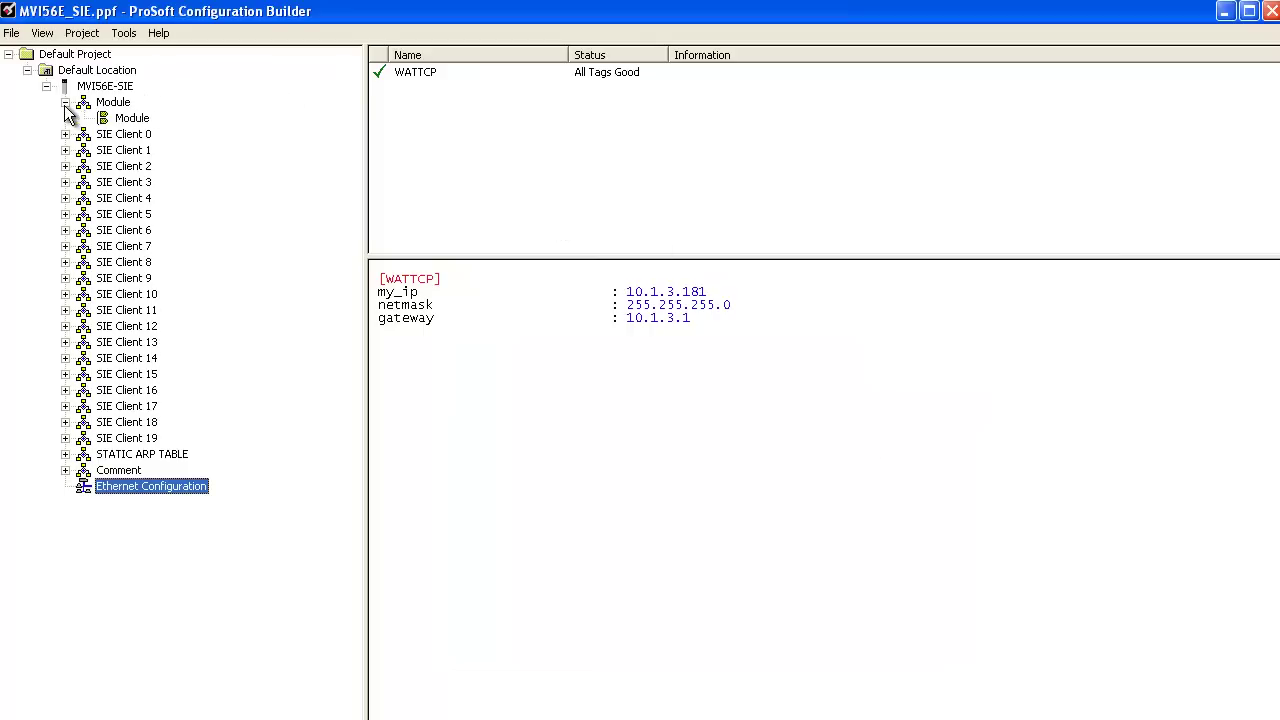
{"action": "left_click", "coordinate": [124, 121]}
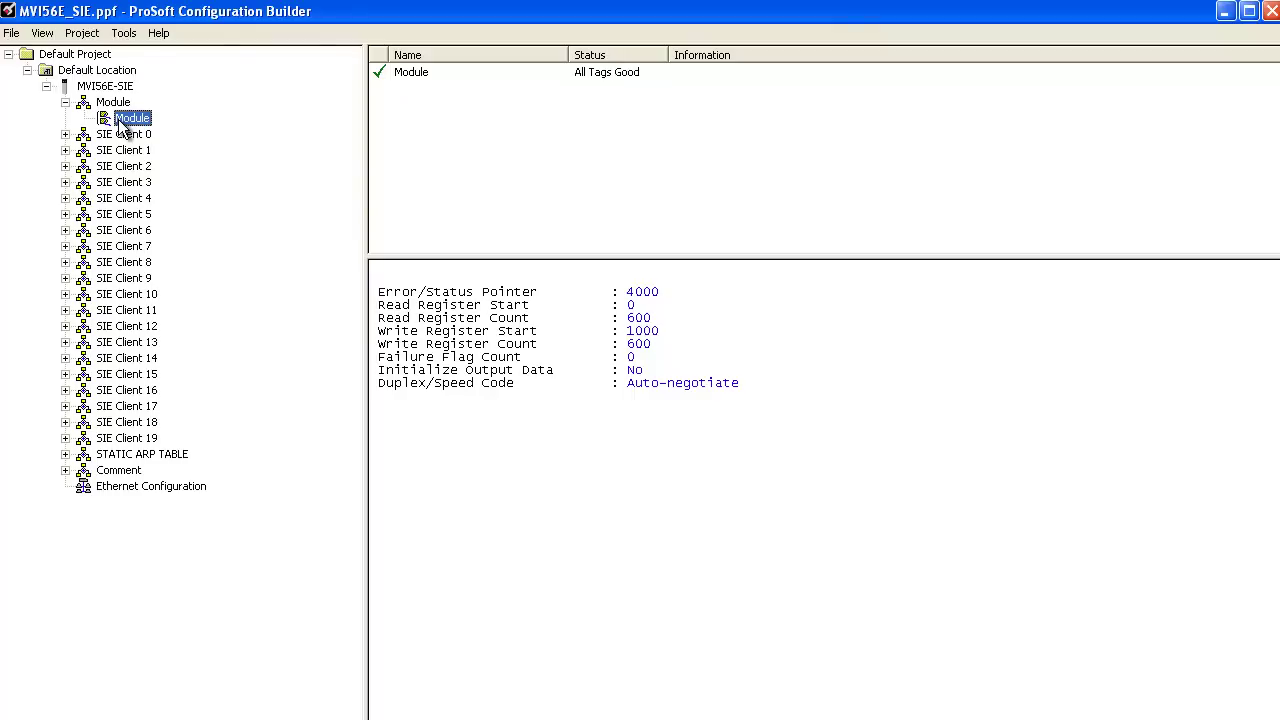
{"action": "left_click", "coordinate": [644, 305]}
{"action": "left_click_drag", "start_coordinate": [644, 305], "coordinate": [611, 305]}
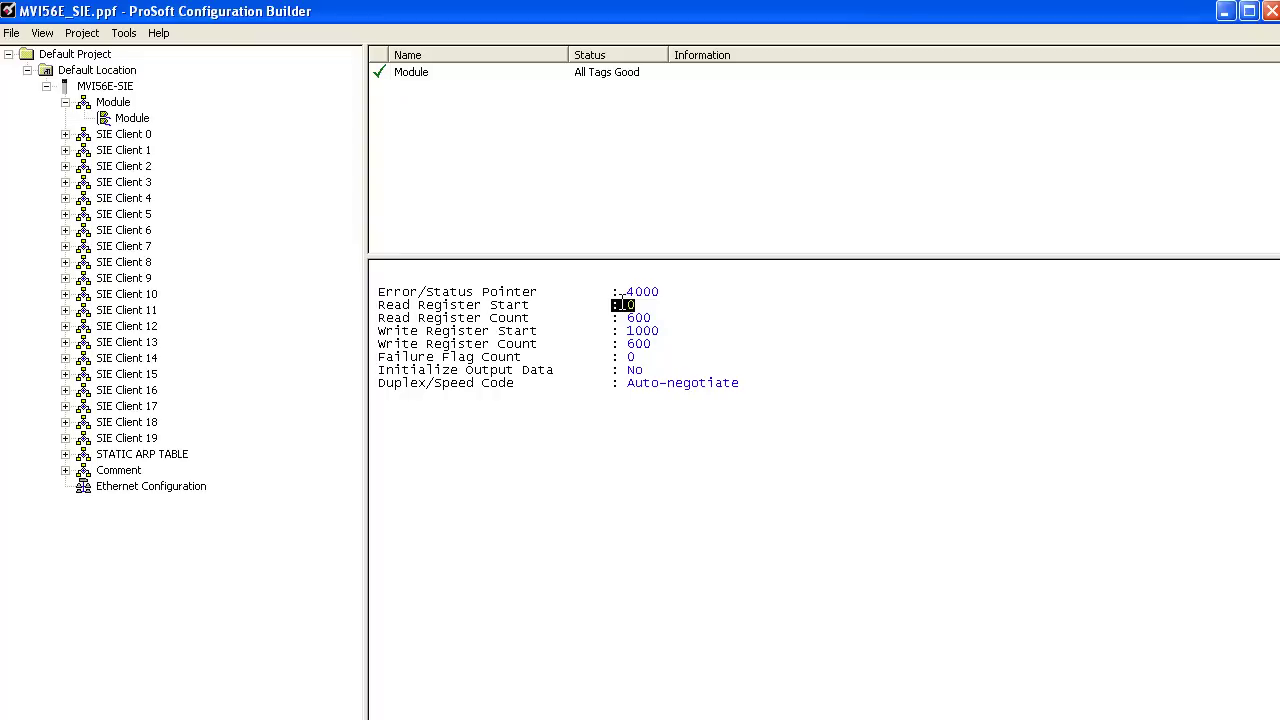
{"action": "double_click", "coordinate": [667, 318]}
{"action": "double_click", "coordinate": [660, 331]}
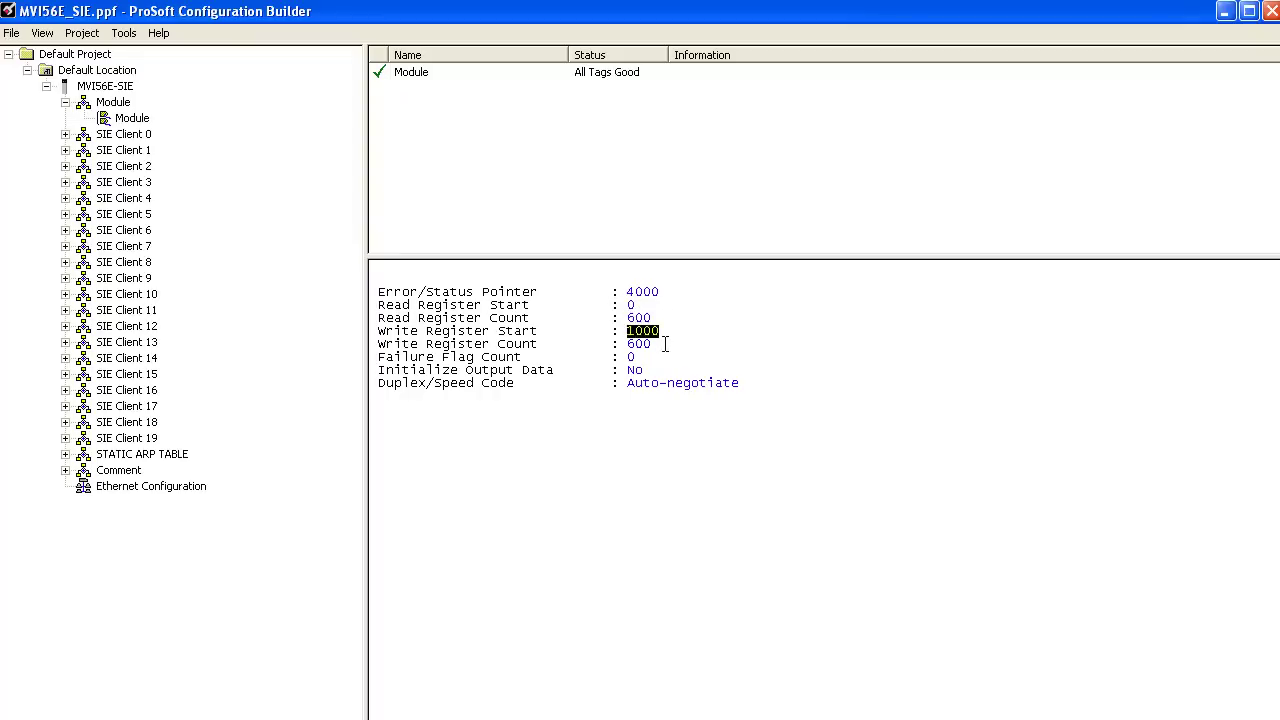
{"action": "double_click", "coordinate": [664, 344]}
{"action": "left_click", "coordinate": [662, 292]}
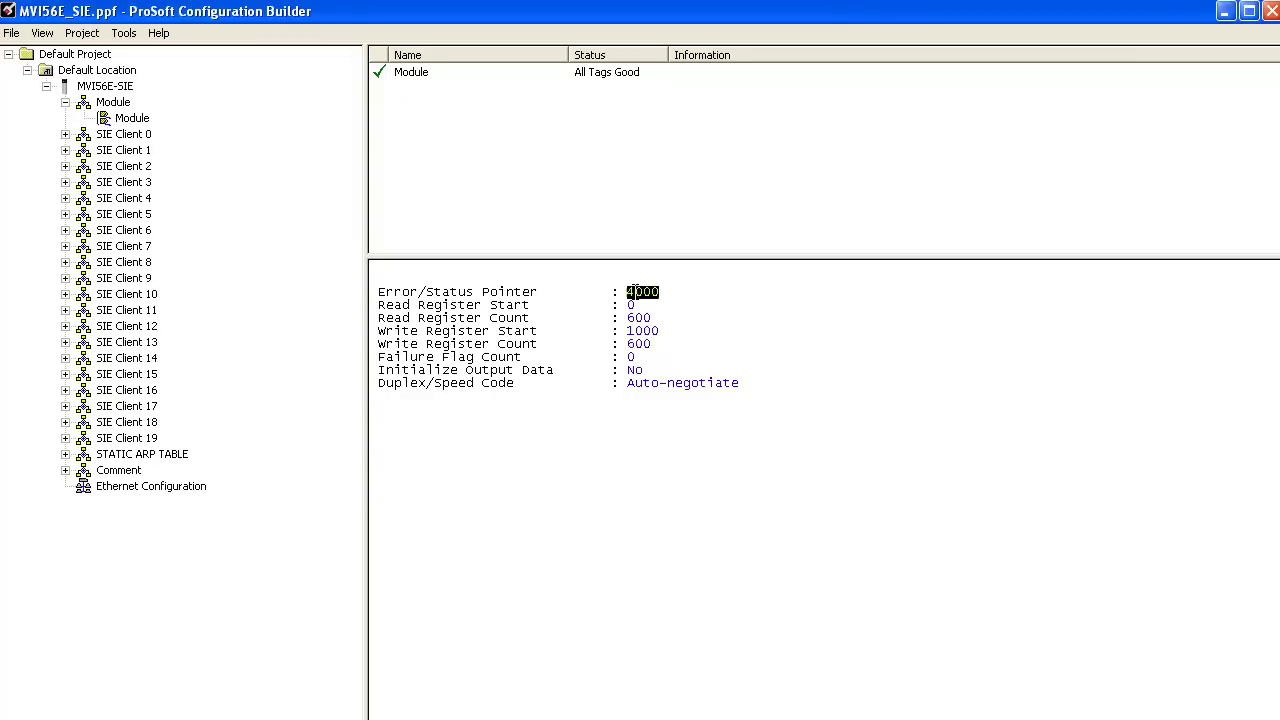
Step: Examine the definitions of the Module's write register and Failure Flag Count parameters, and leave the editor without saving
{"action": "double_click", "coordinate": [140, 120]}
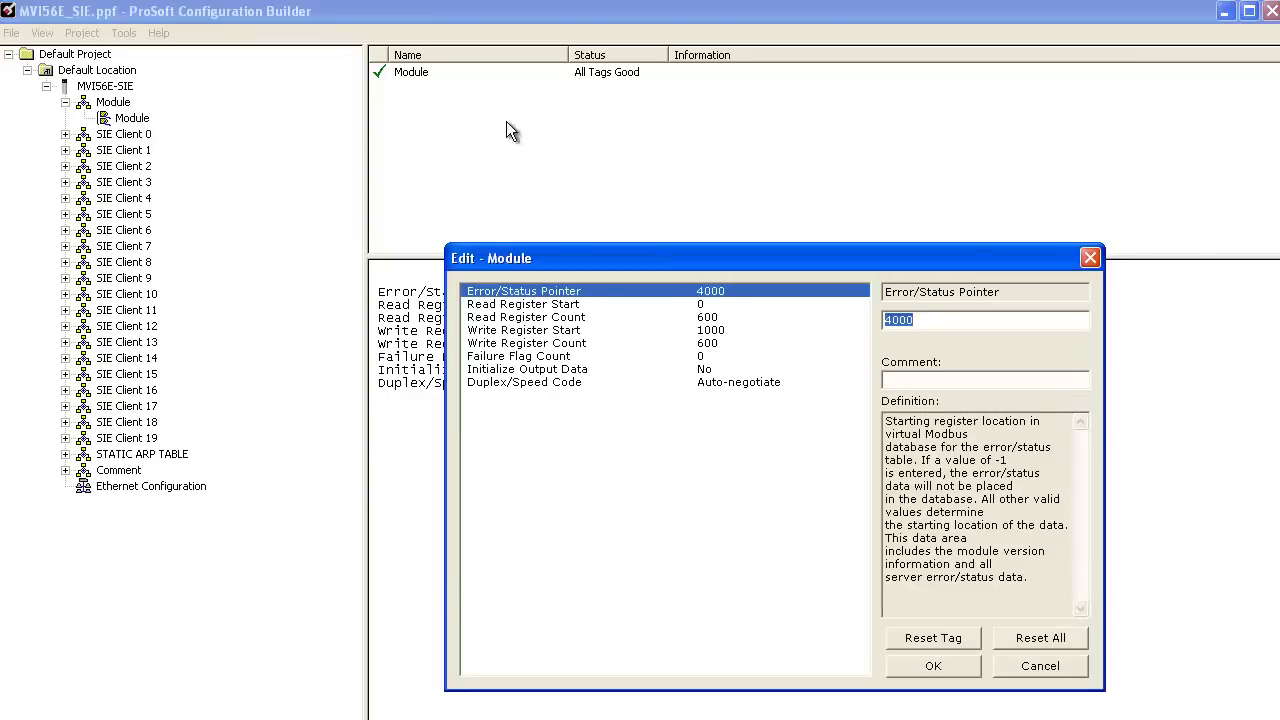
{"action": "left_click", "coordinate": [734, 331]}
{"action": "left_click", "coordinate": [724, 344]}
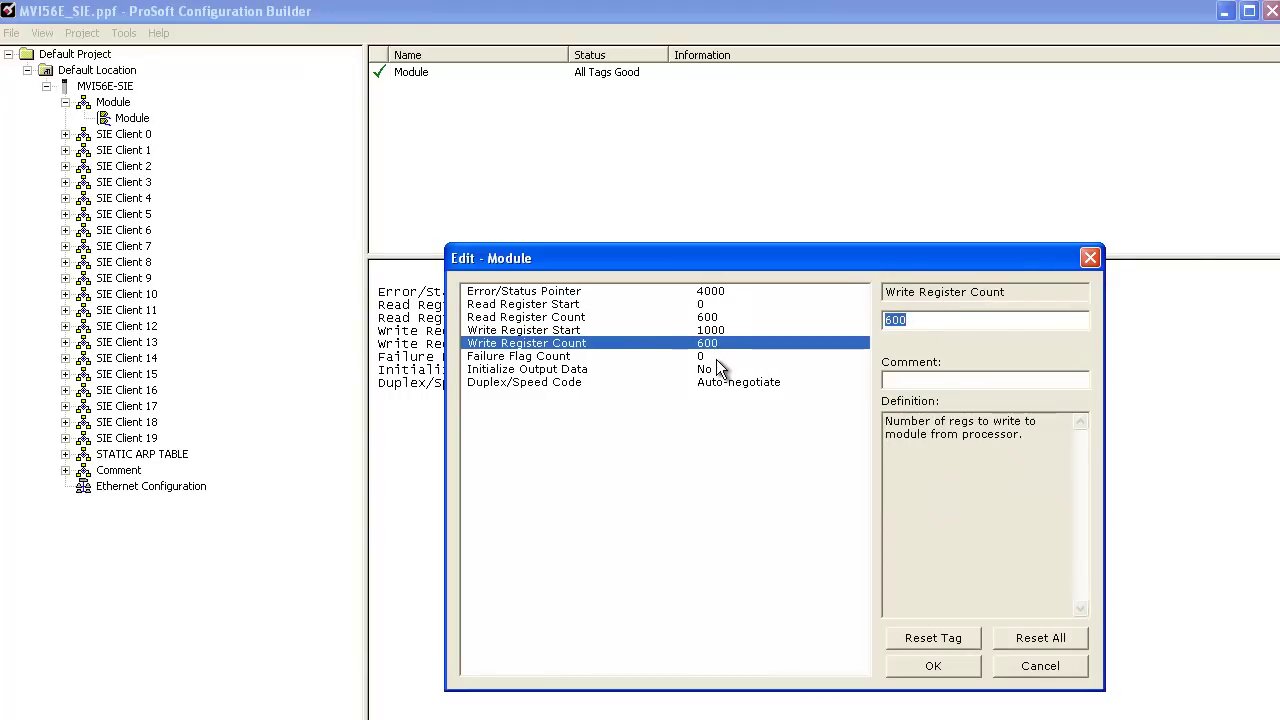
{"action": "left_click", "coordinate": [716, 359]}
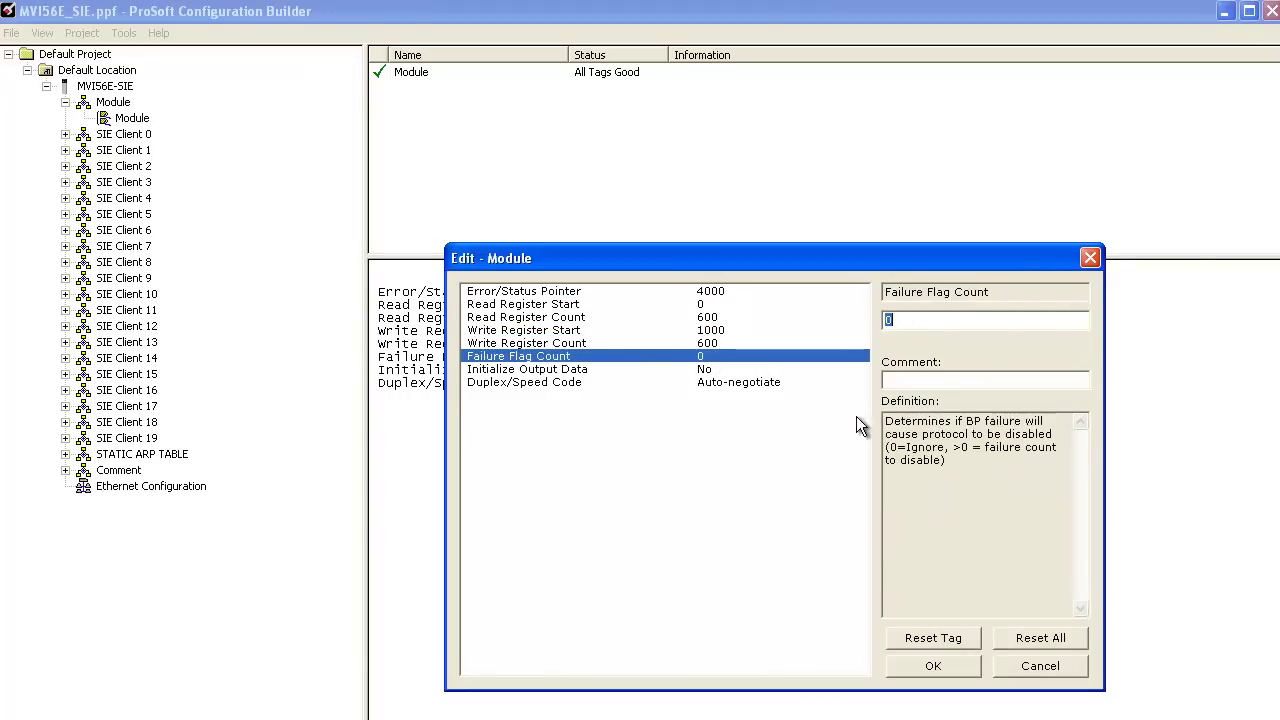
{"action": "left_click", "coordinate": [1040, 665]}
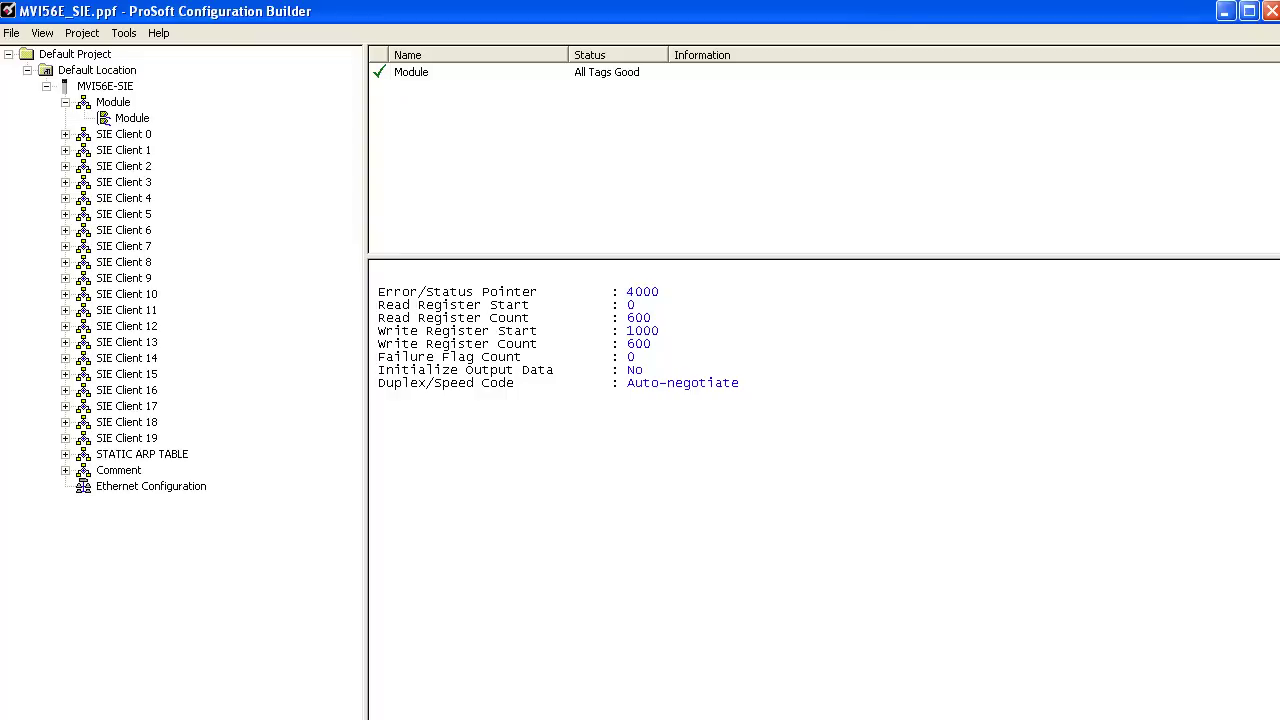
{"action": "left_click", "coordinate": [739, 360]}
Step: Test the Ethernet connection to 10.1.3.250 and download the MVI56E-SIE configuration from the PC to the module
{"action": "left_click", "coordinate": [120, 88]}
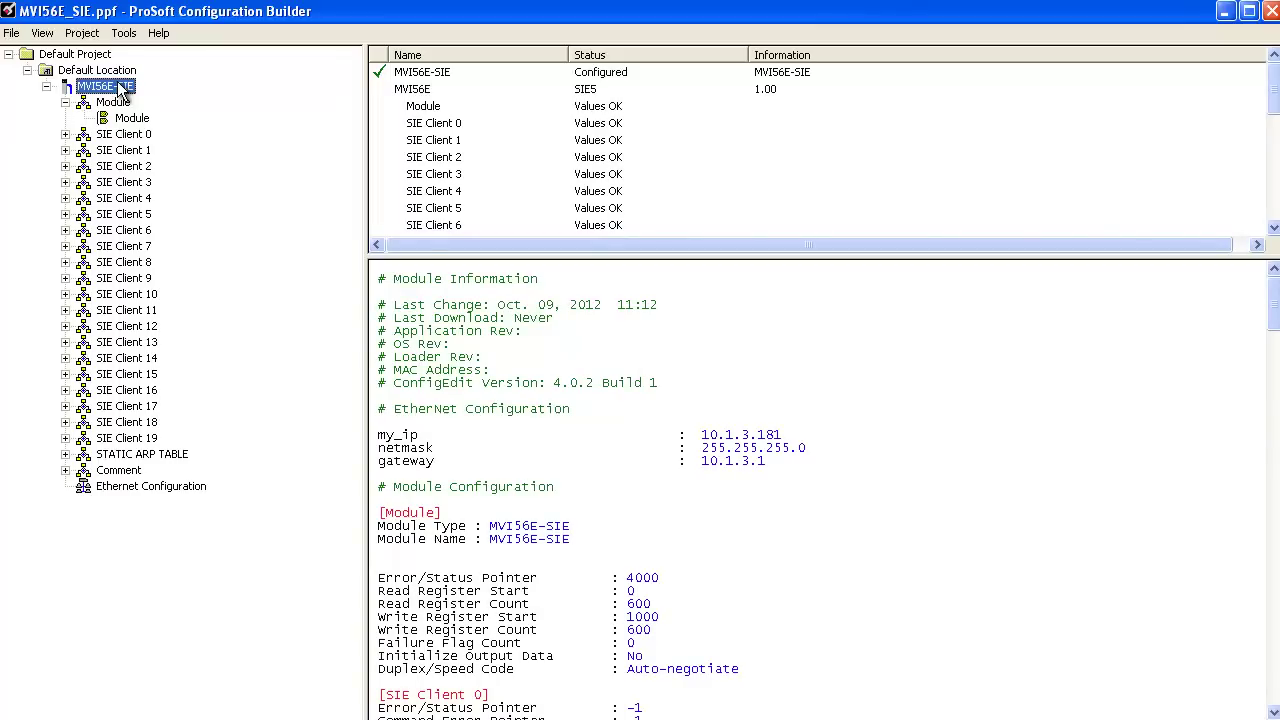
{"action": "left_click", "coordinate": [93, 34]}
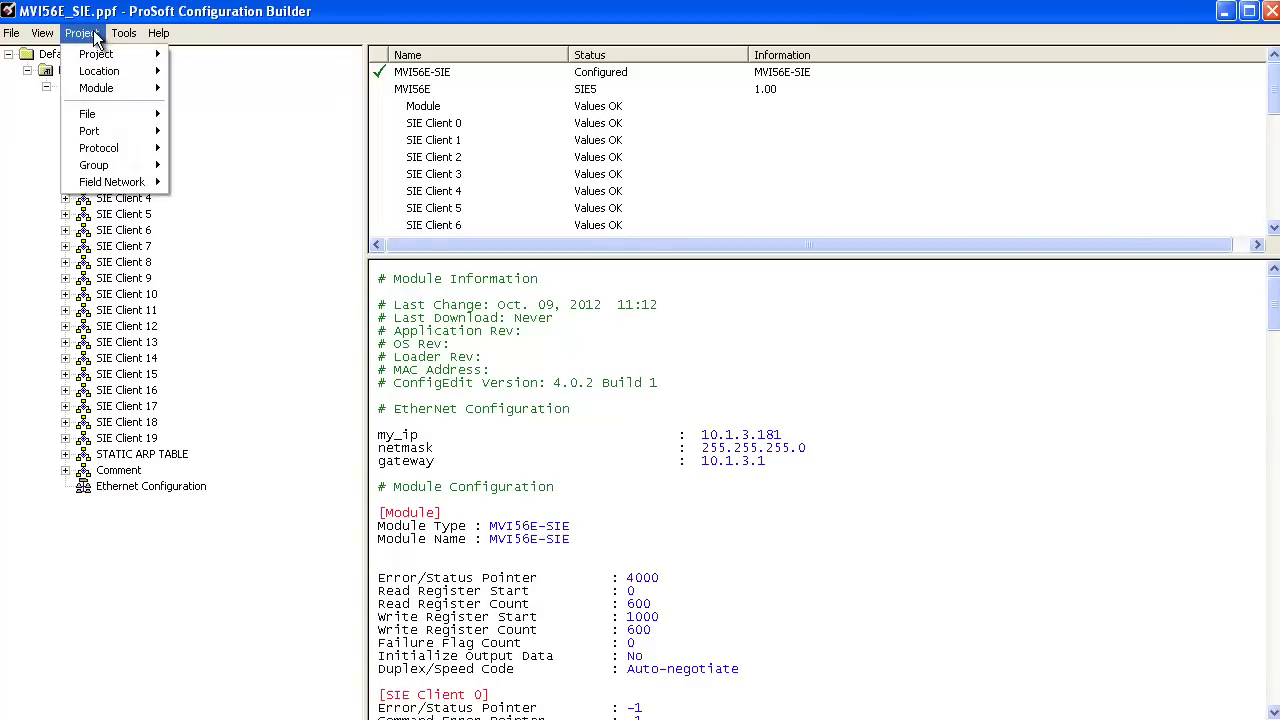
{"action": "mouse_move", "coordinate": [130, 88]}
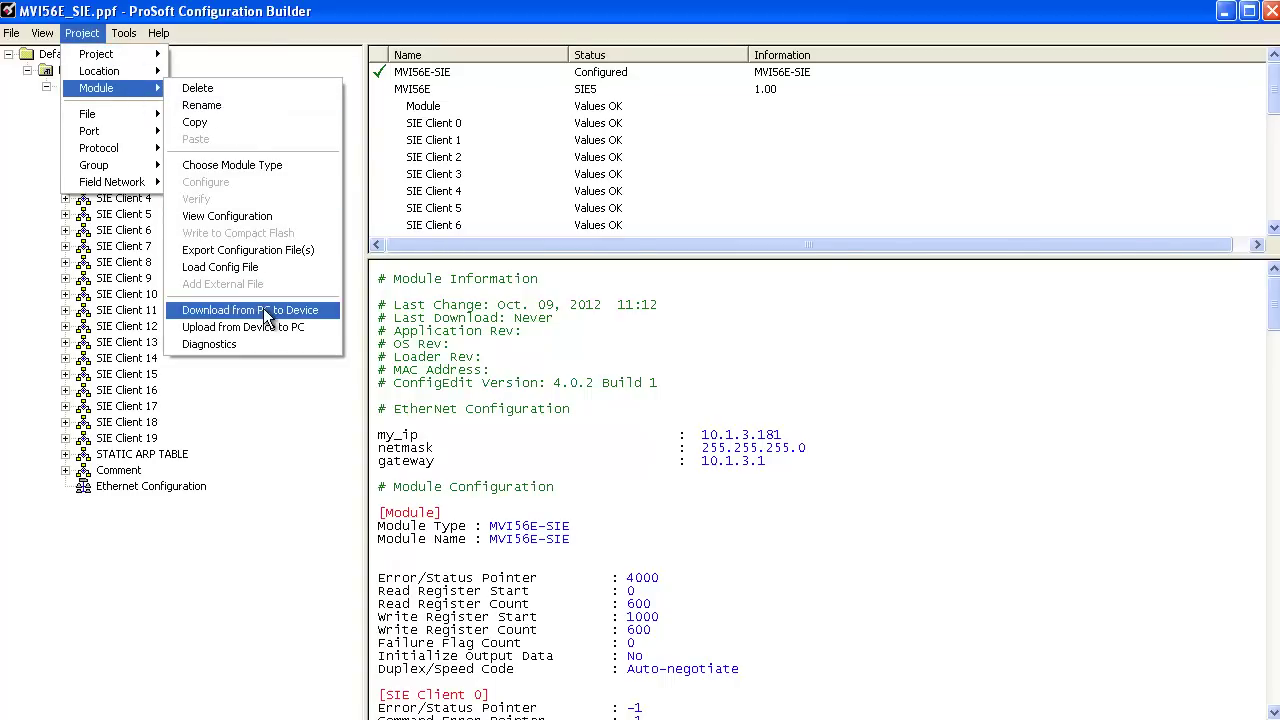
{"action": "left_click", "coordinate": [268, 312]}
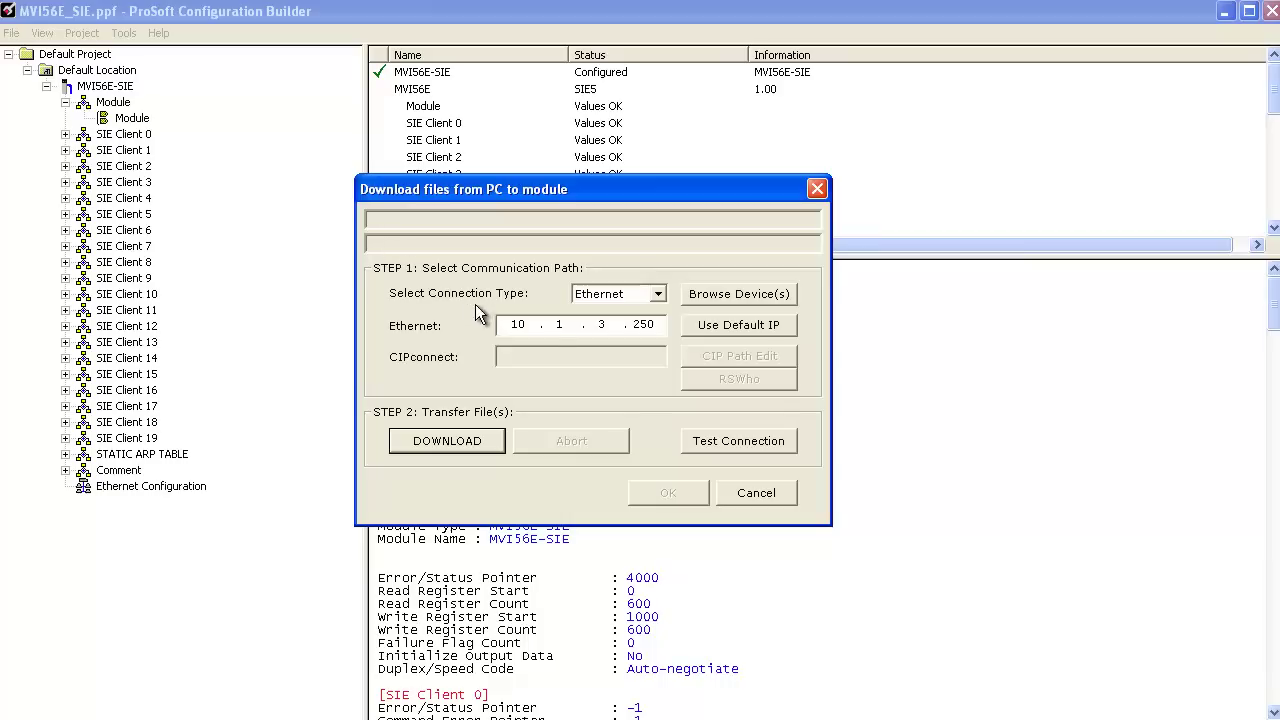
{"action": "left_click", "coordinate": [734, 297]}
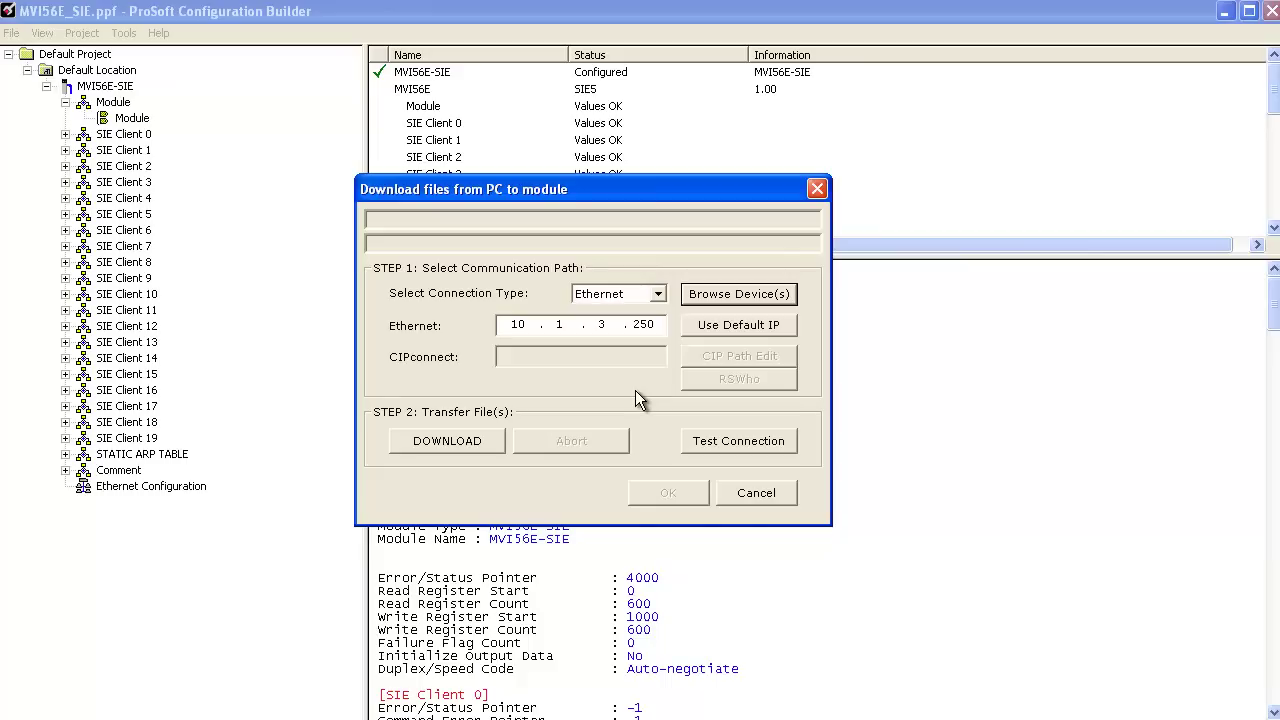
{"action": "left_click", "coordinate": [723, 447]}
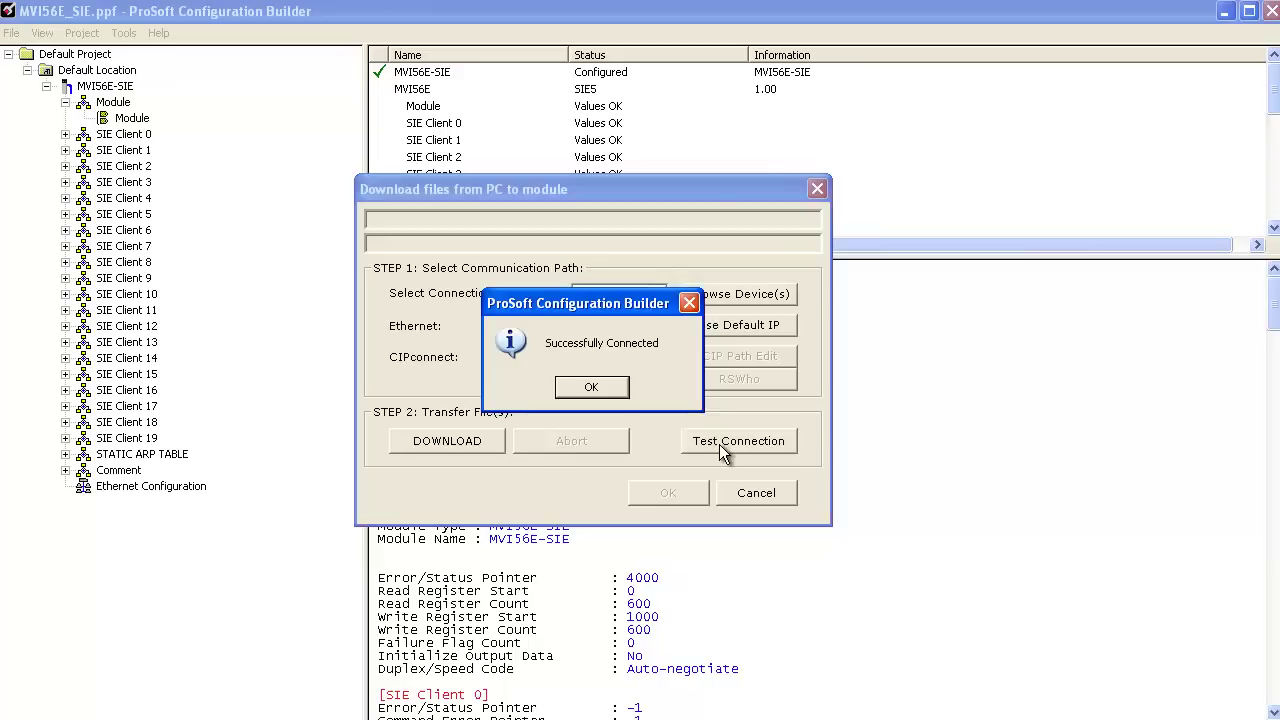
{"action": "left_click", "coordinate": [591, 388]}
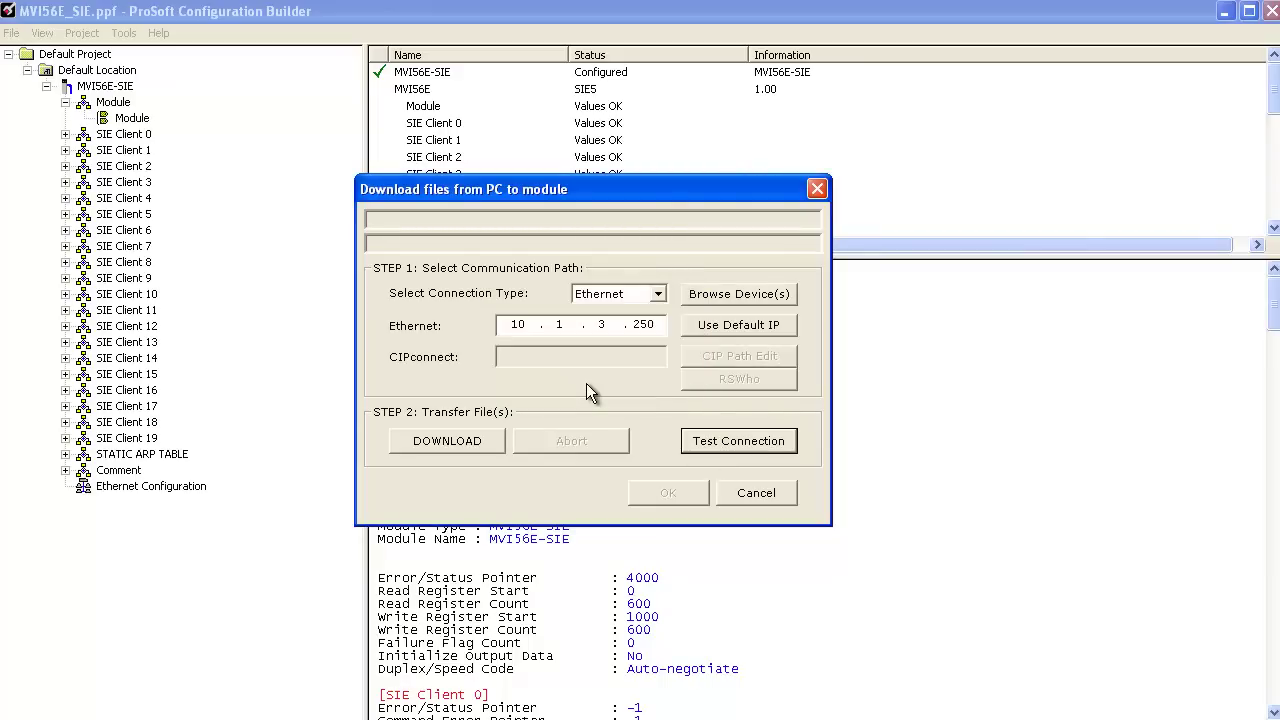
{"action": "left_click", "coordinate": [470, 443]}
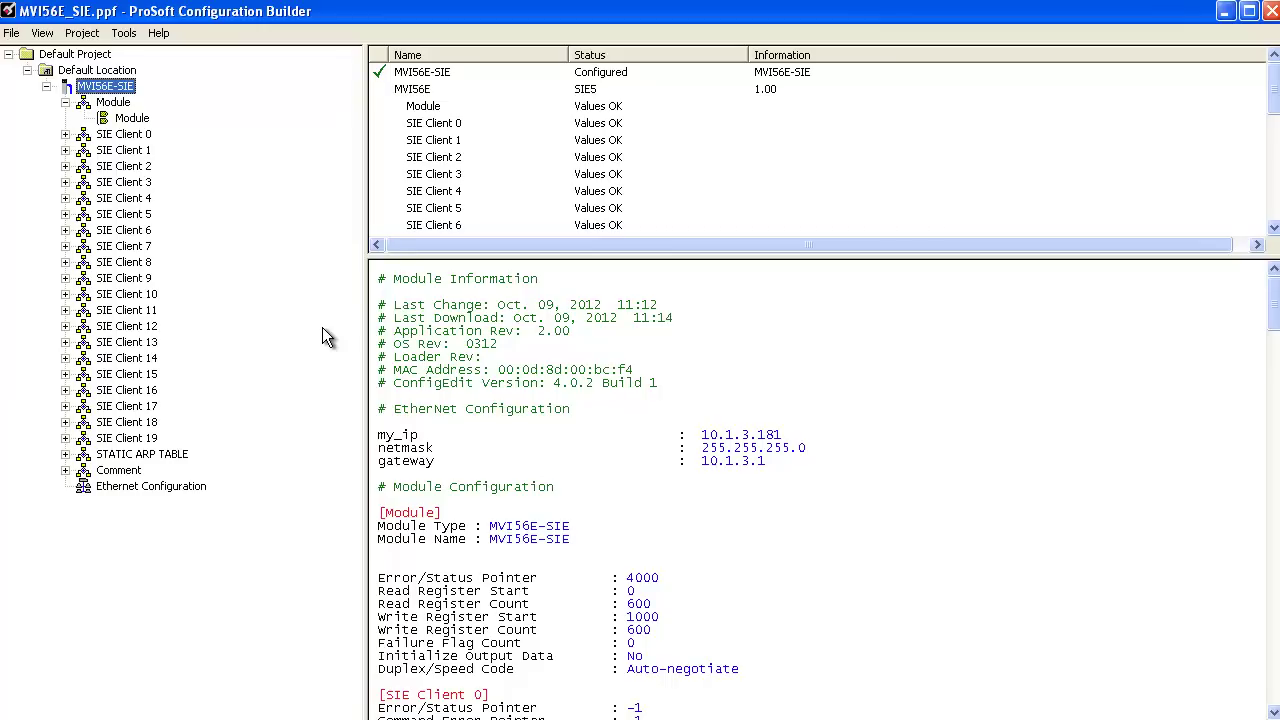
Step: Open the SIE Client 0 Commands list and add a new command row
{"action": "left_click", "coordinate": [84, 134]}
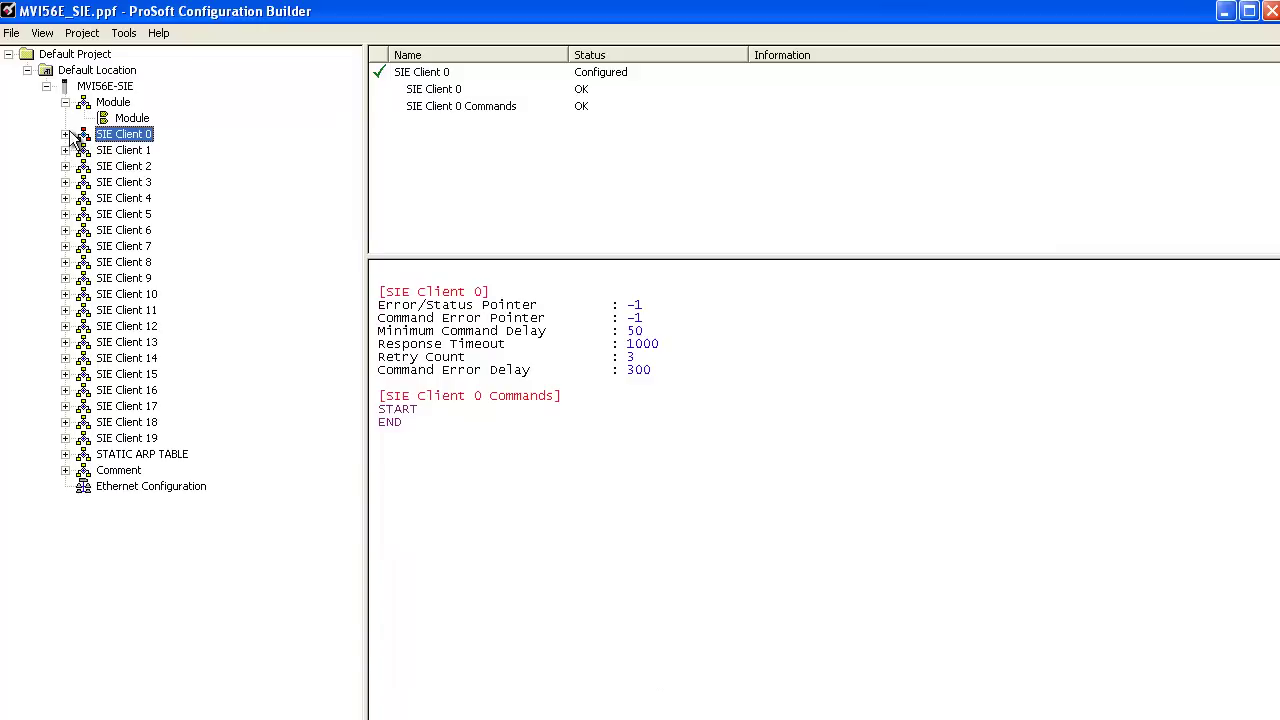
{"action": "left_click", "coordinate": [65, 134]}
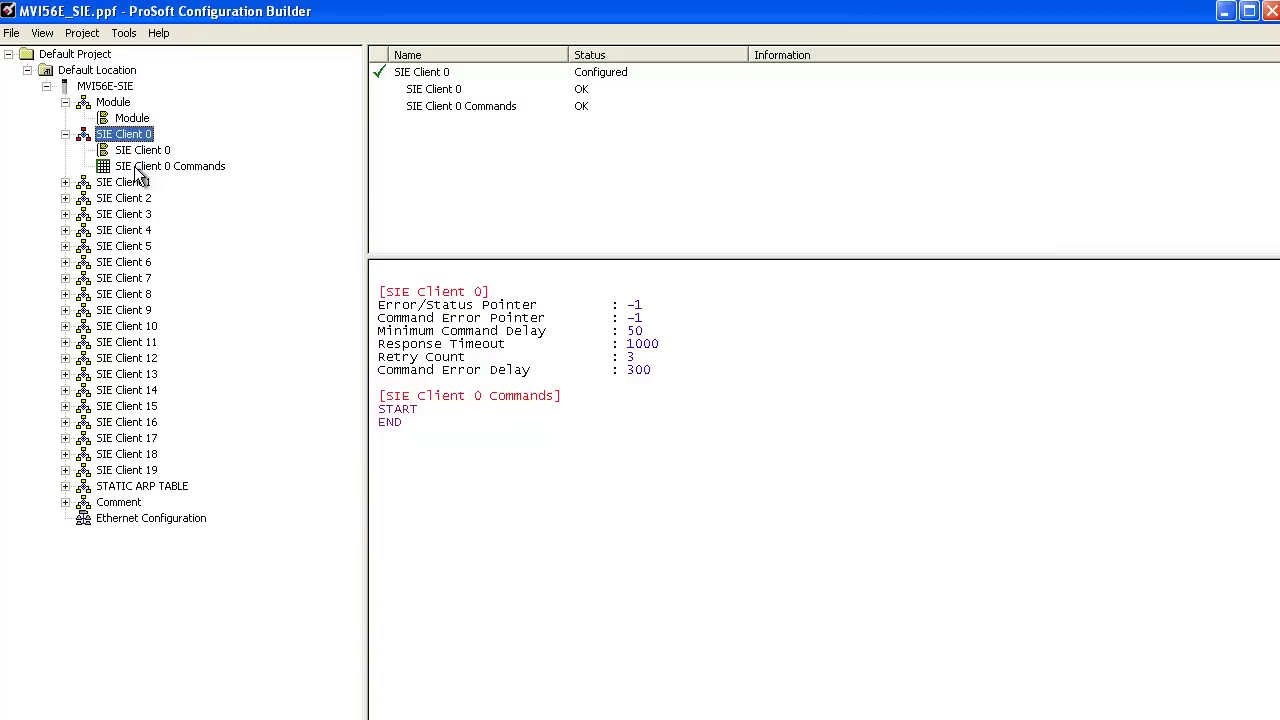
{"action": "double_click", "coordinate": [137, 168]}
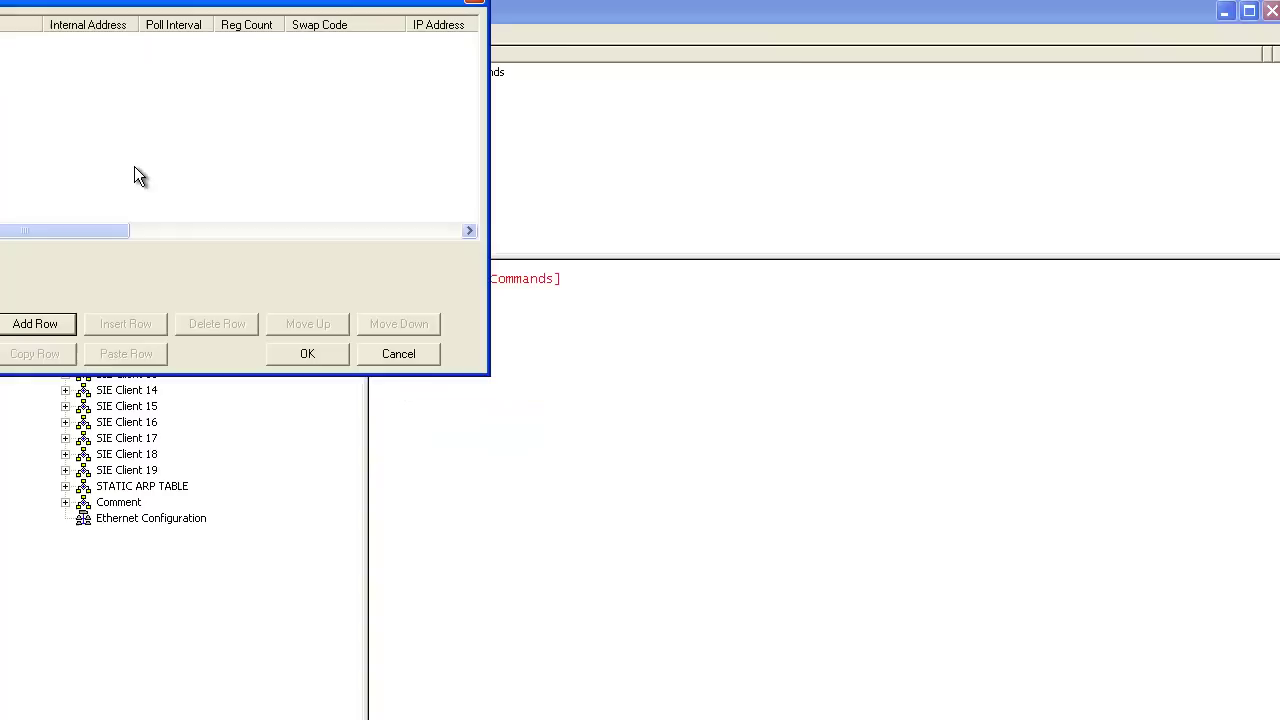
{"action": "left_click_drag", "start_coordinate": [327, 229], "coordinate": [501, 219]}
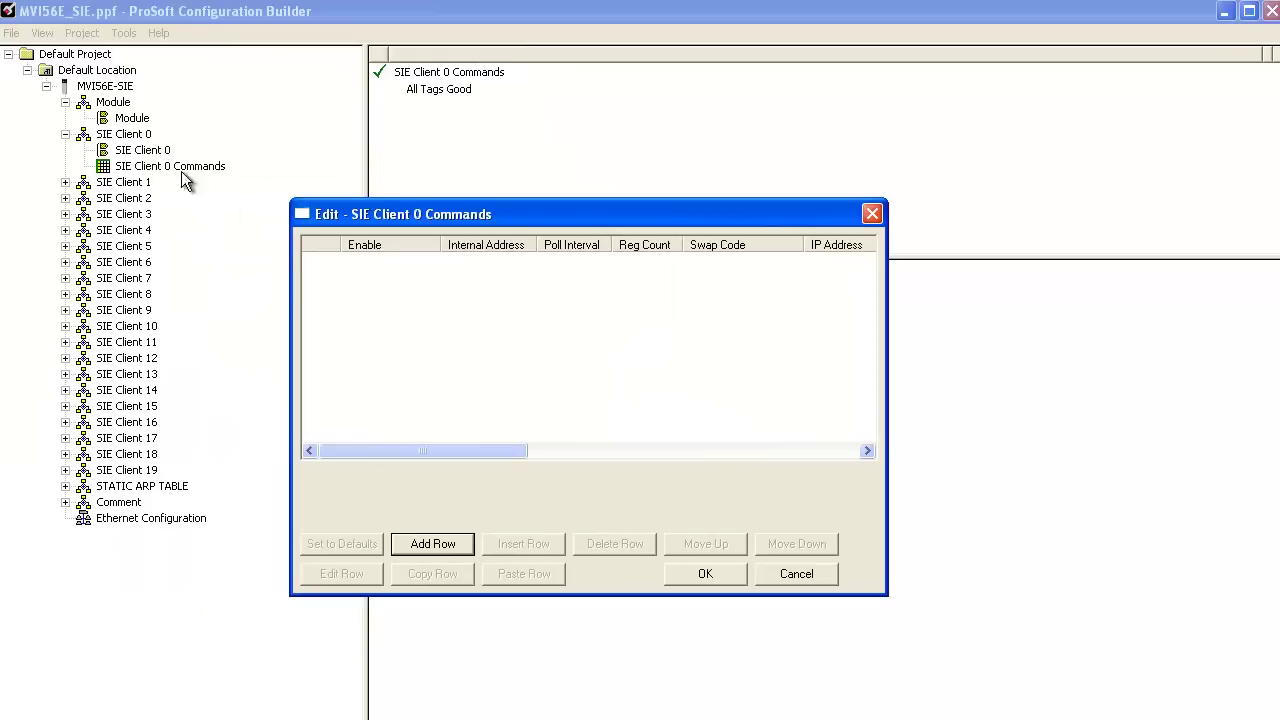
{"action": "left_click", "coordinate": [433, 544]}
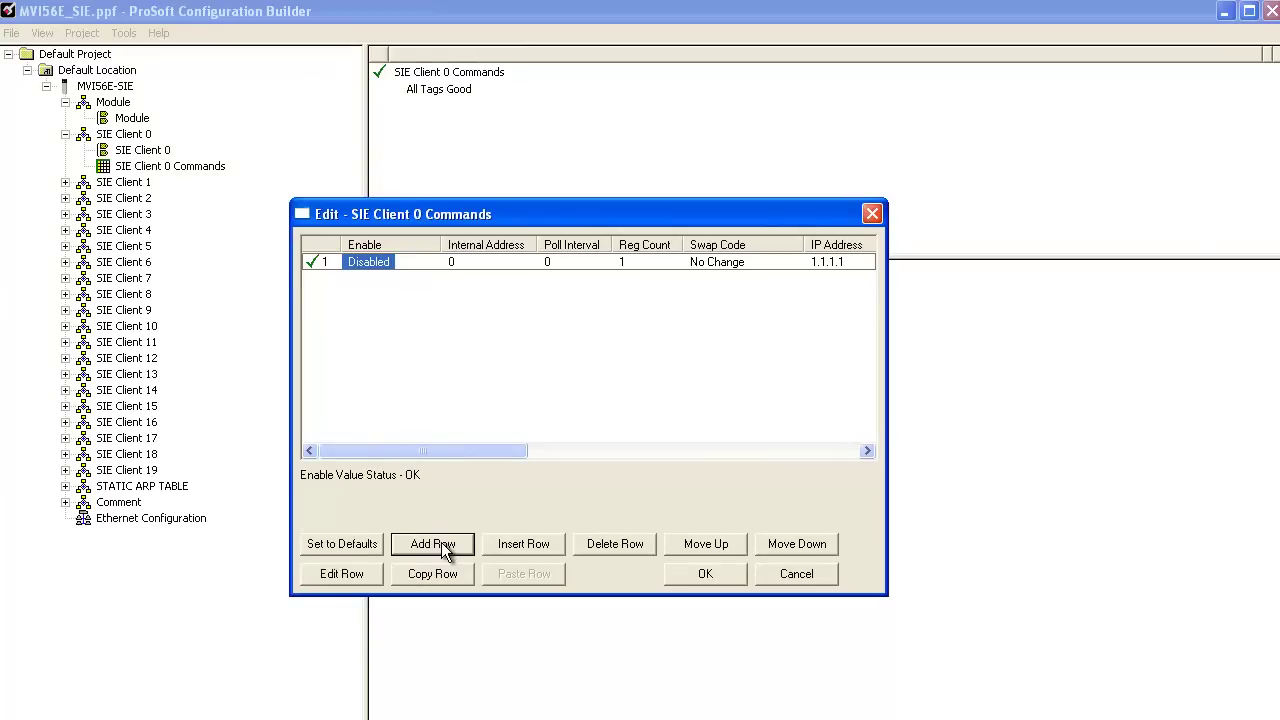
Step: Edit command row 1, setting Enable to Enabled and Internal Address to 1000
{"action": "left_click", "coordinate": [354, 575]}
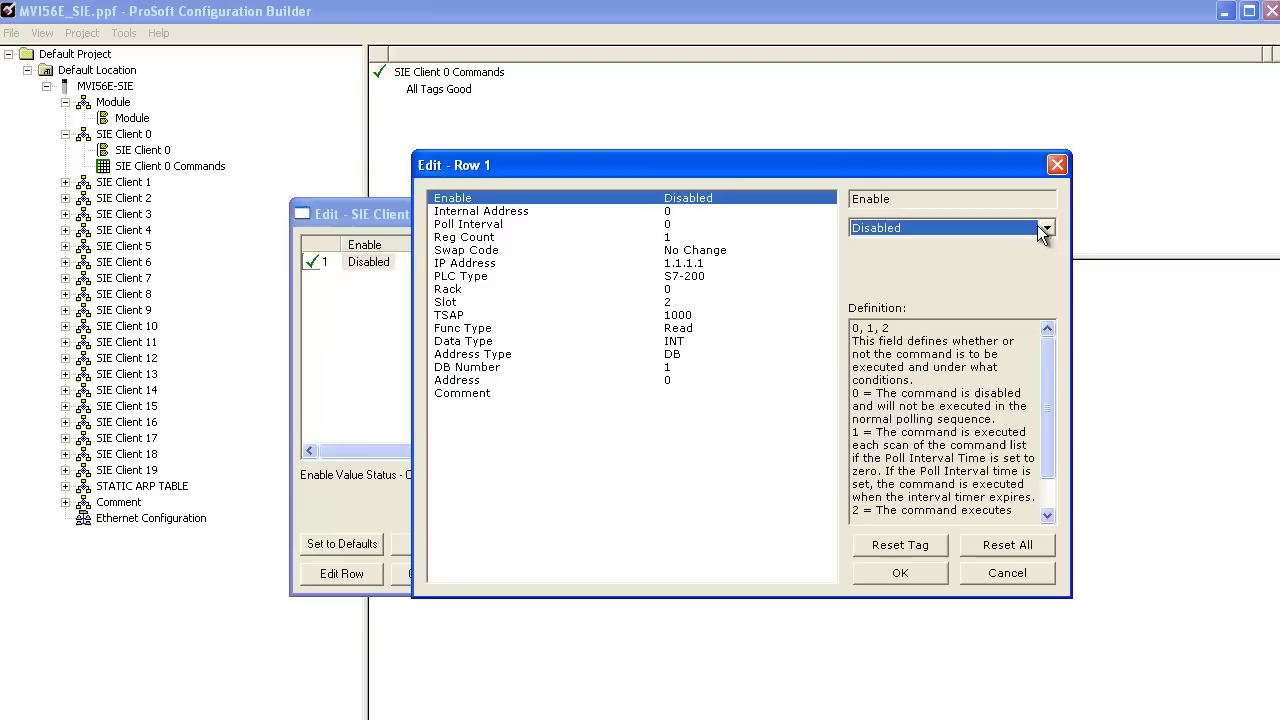
{"action": "left_click", "coordinate": [1045, 229]}
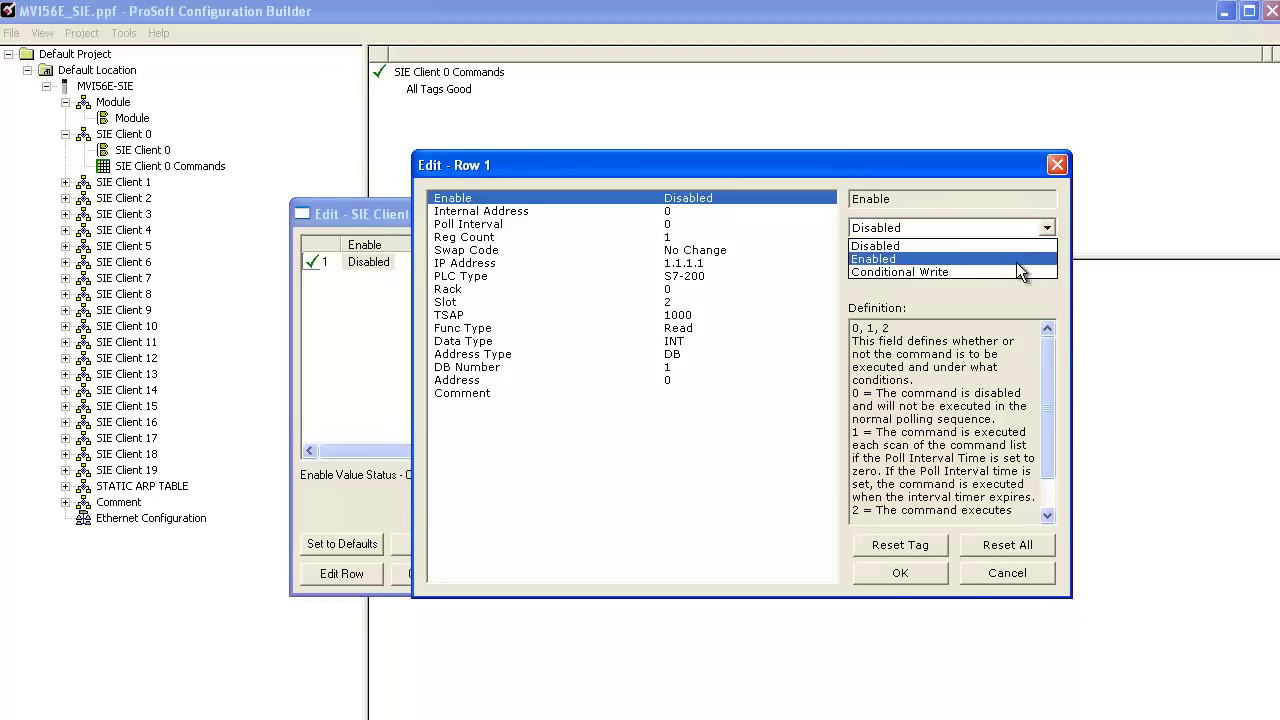
{"action": "left_click", "coordinate": [1020, 259]}
{"action": "left_click", "coordinate": [670, 212]}
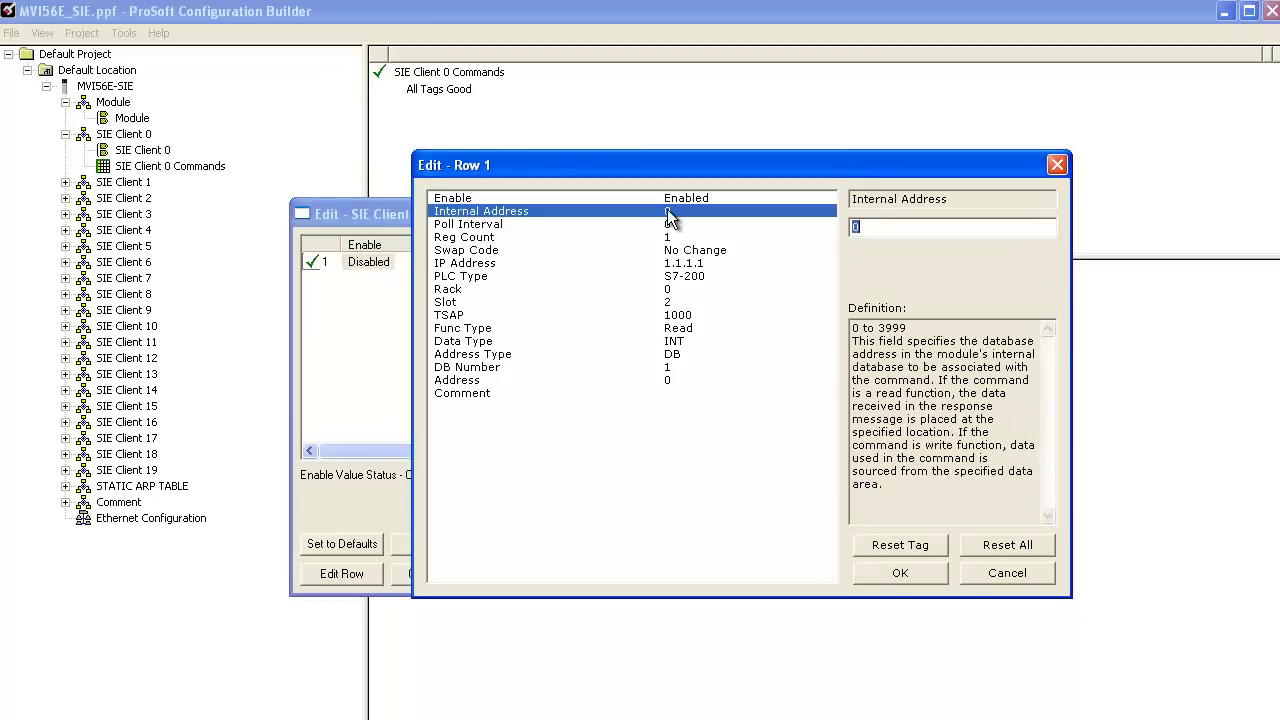
{"action": "type", "text": "1000"}
Step: Set the Reg Count of command row 1 to 5
{"action": "left_click", "coordinate": [685, 226]}
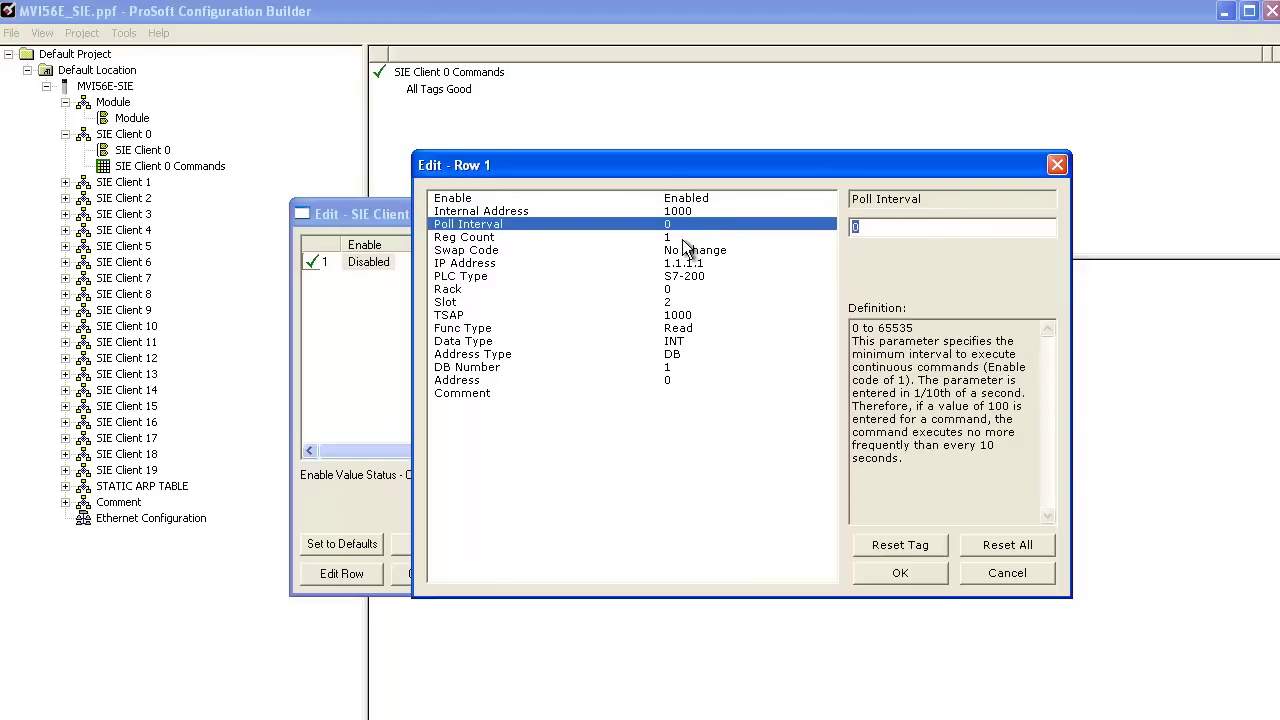
{"action": "left_click", "coordinate": [678, 239]}
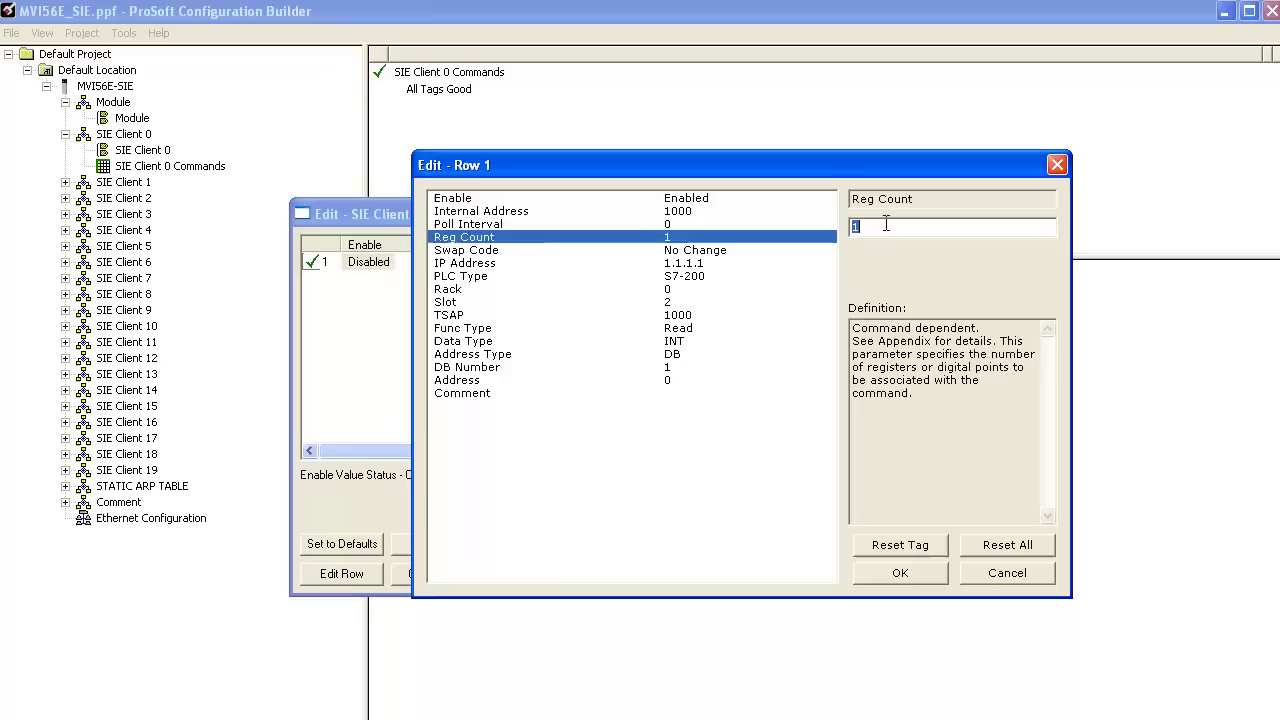
{"action": "type", "text": "5"}
Step: Set the command's IP Address to 10.1.3.179 and its PLC Type to S7-300/S7-400/S7-1200
{"action": "left_click", "coordinate": [690, 264]}
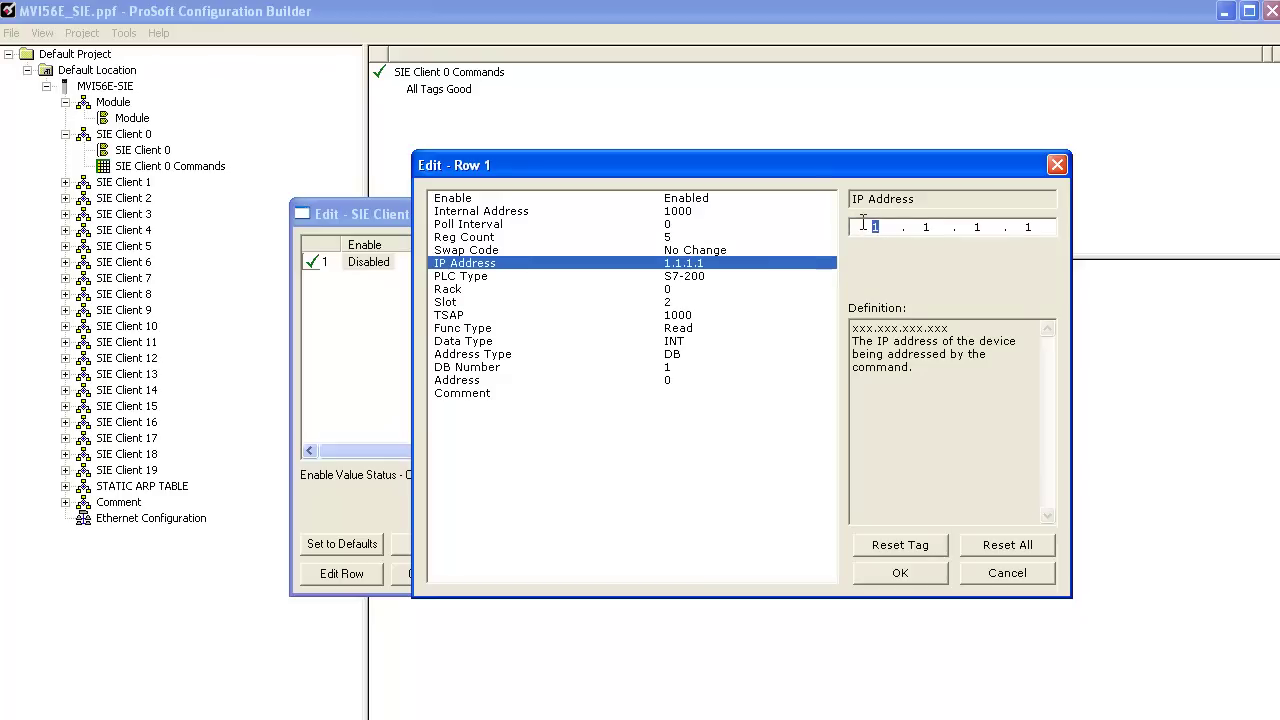
{"action": "type", "text": "10.1.3.179"}
{"action": "left_click", "coordinate": [698, 278]}
{"action": "left_click", "coordinate": [1046, 228]}
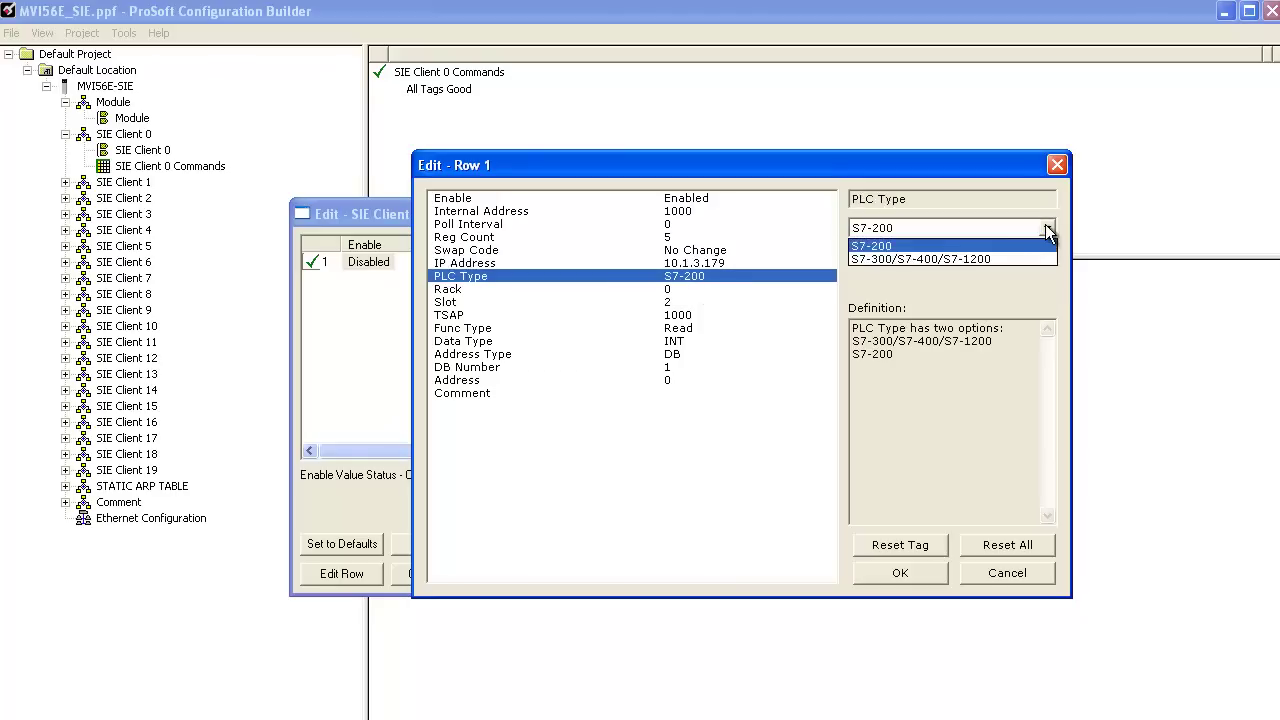
{"action": "left_click", "coordinate": [975, 260]}
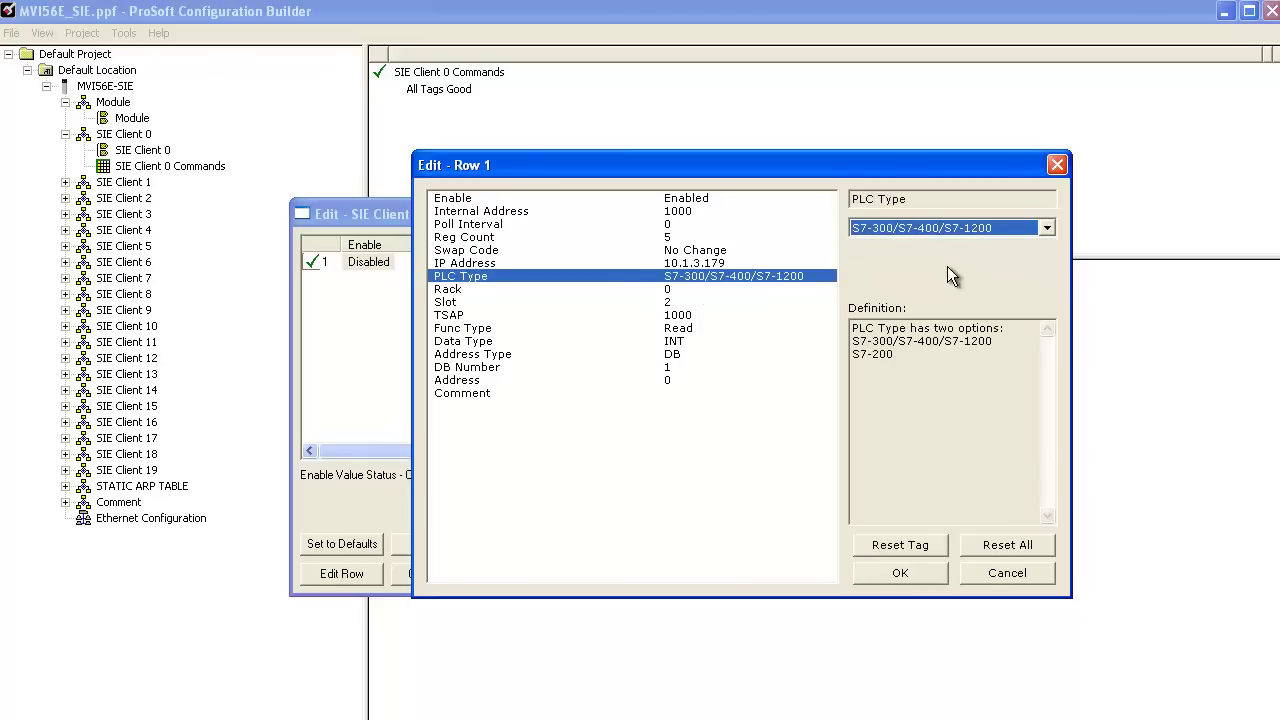
Step: Set the row 1 command's Slot to 2 and its Func Type to Write, keeping Rack at 0
{"action": "left_click", "coordinate": [667, 291]}
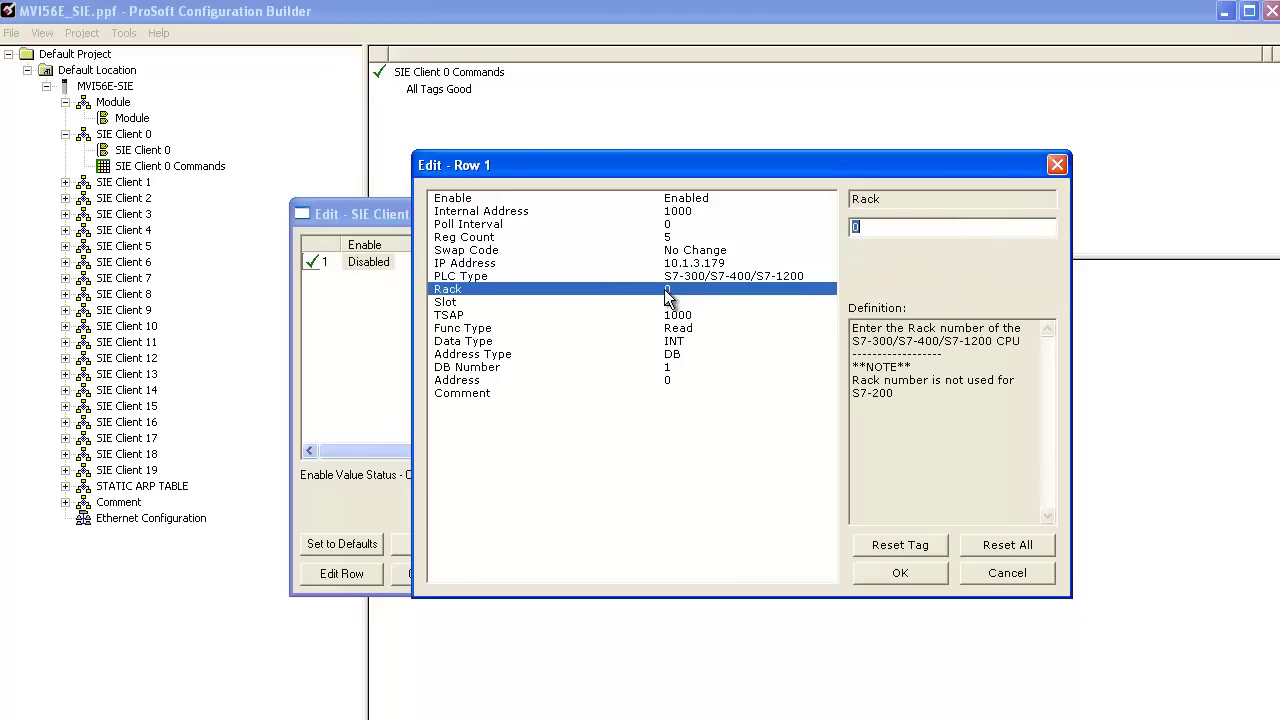
{"action": "left_click", "coordinate": [670, 303]}
{"action": "type", "text": "2"}
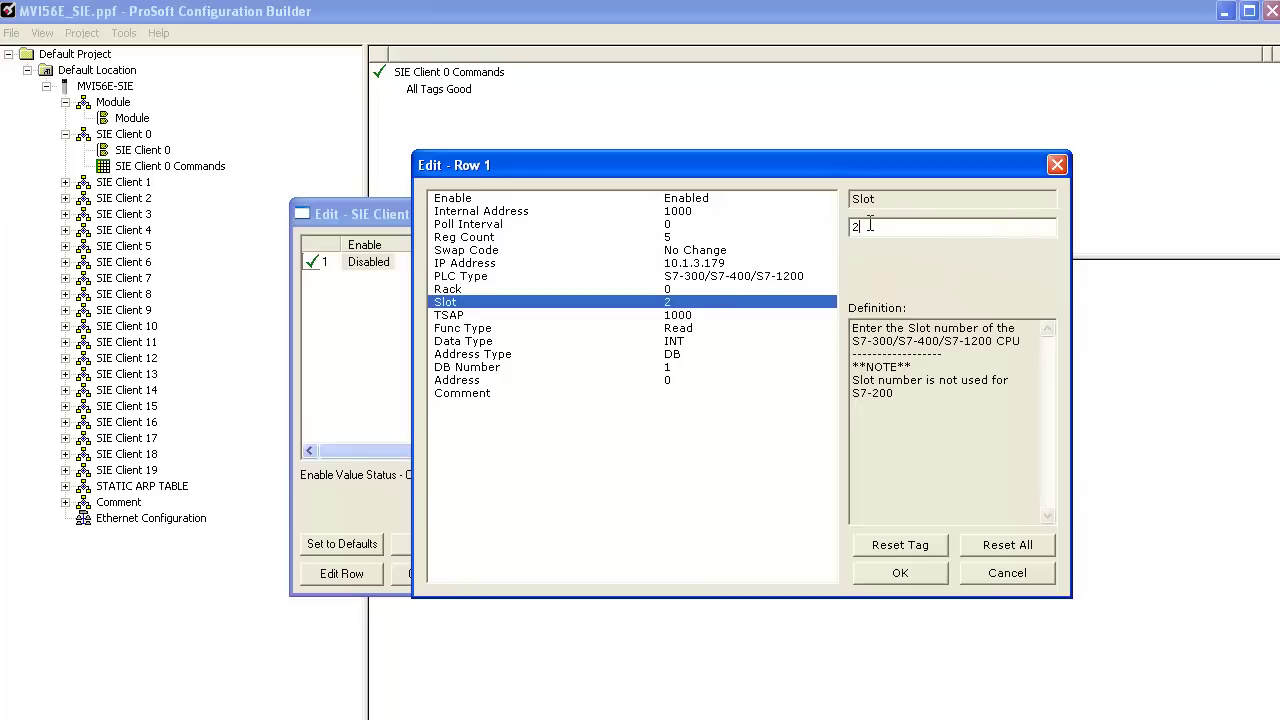
{"action": "left_click", "coordinate": [716, 330]}
{"action": "left_click", "coordinate": [1047, 228]}
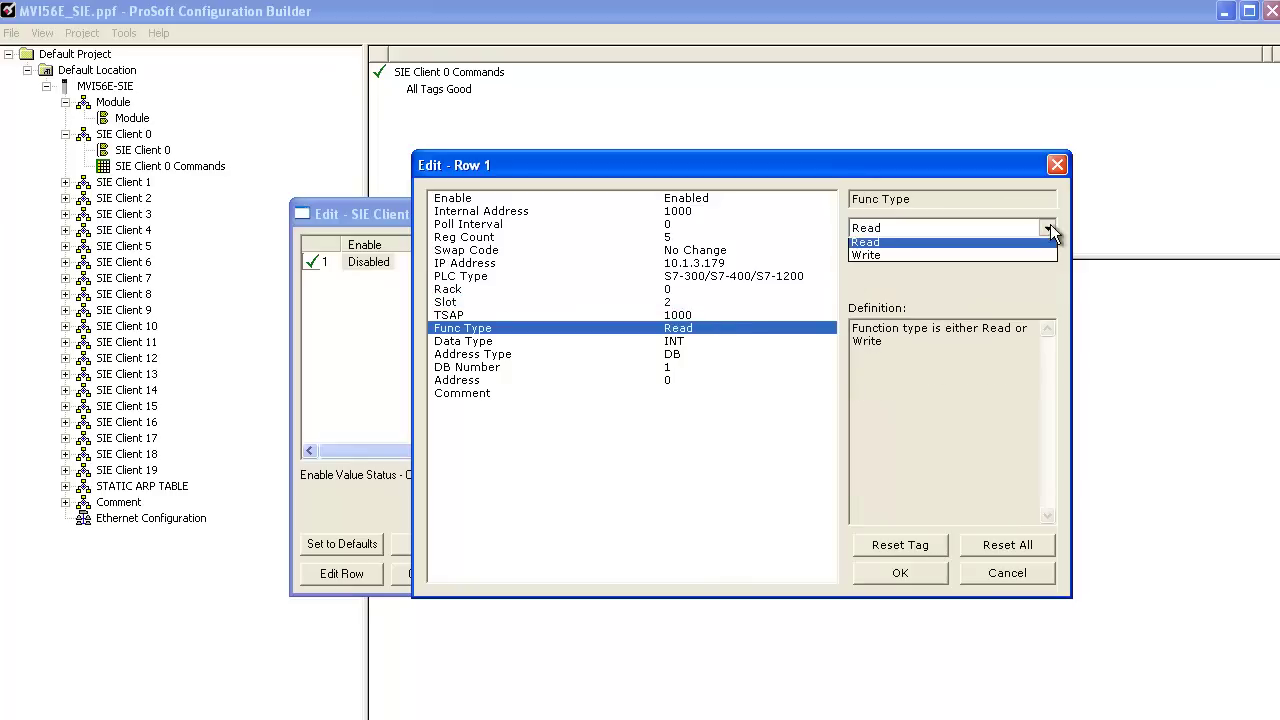
{"action": "left_click", "coordinate": [873, 258]}
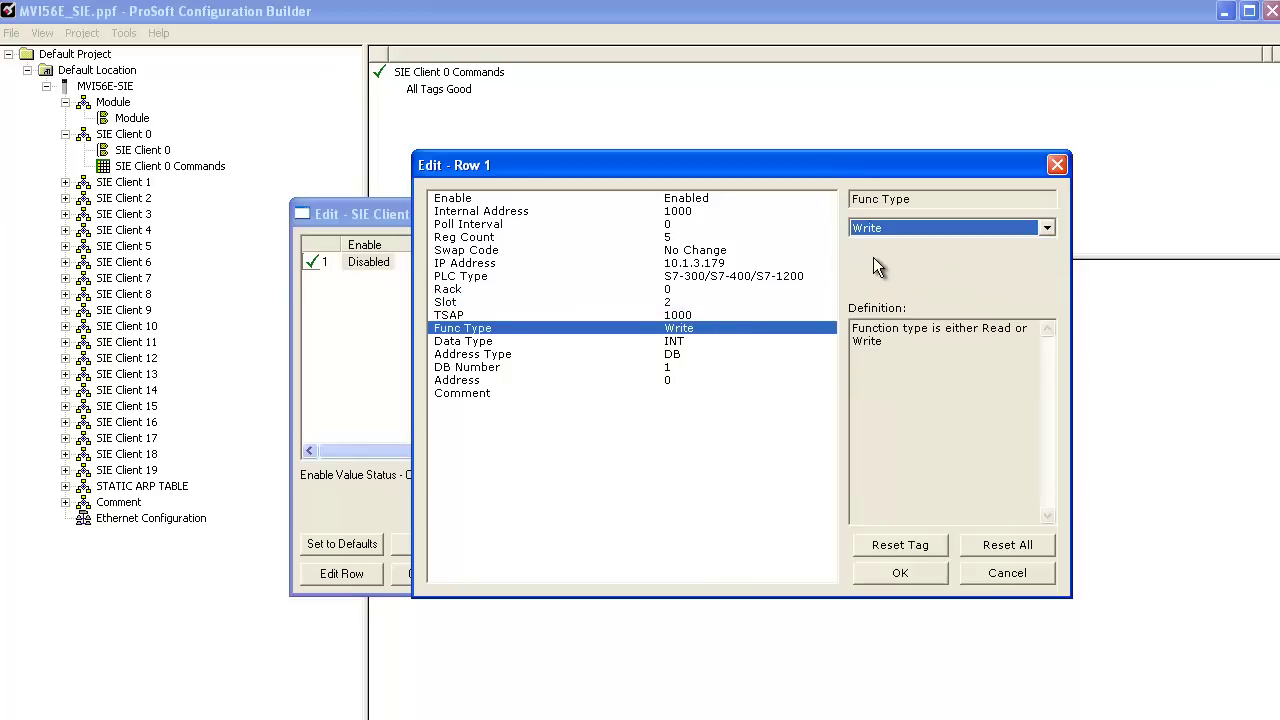
Step: Keep row 1's Data Type INT, Address Type DB, DB Number 1 and Address 0, and accept the row settings
{"action": "left_click", "coordinate": [719, 341]}
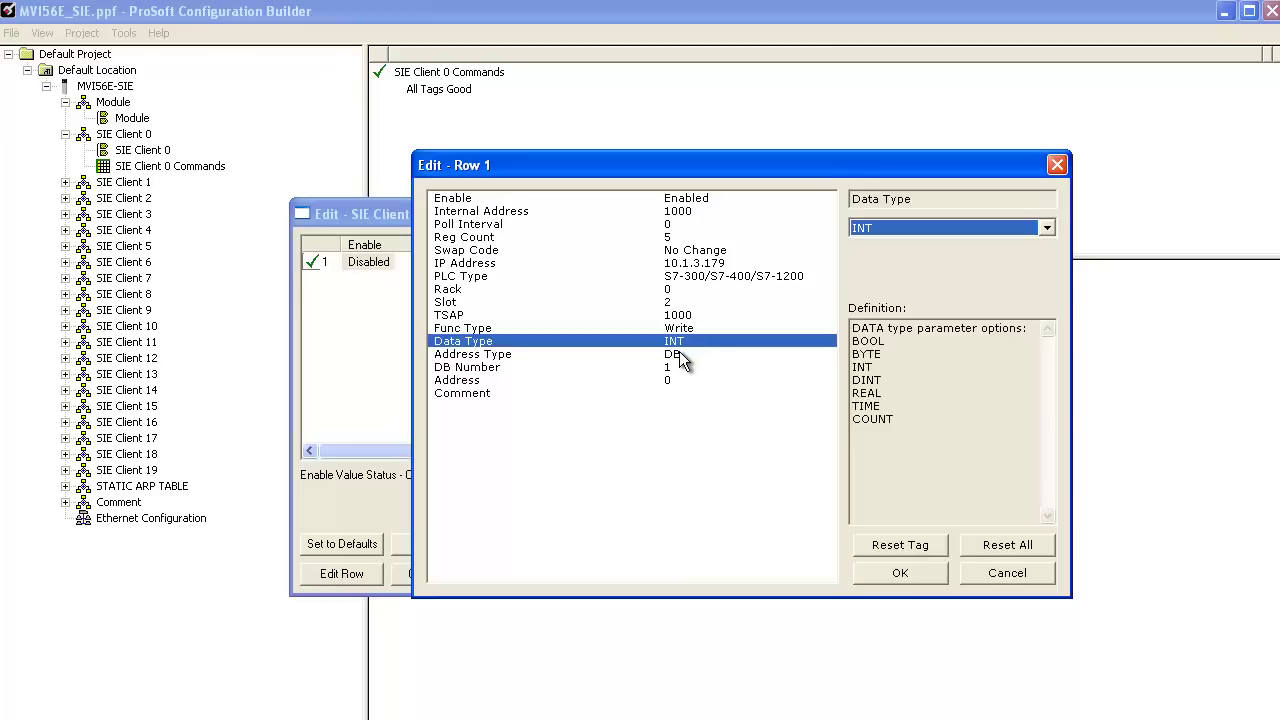
{"action": "left_click", "coordinate": [683, 357]}
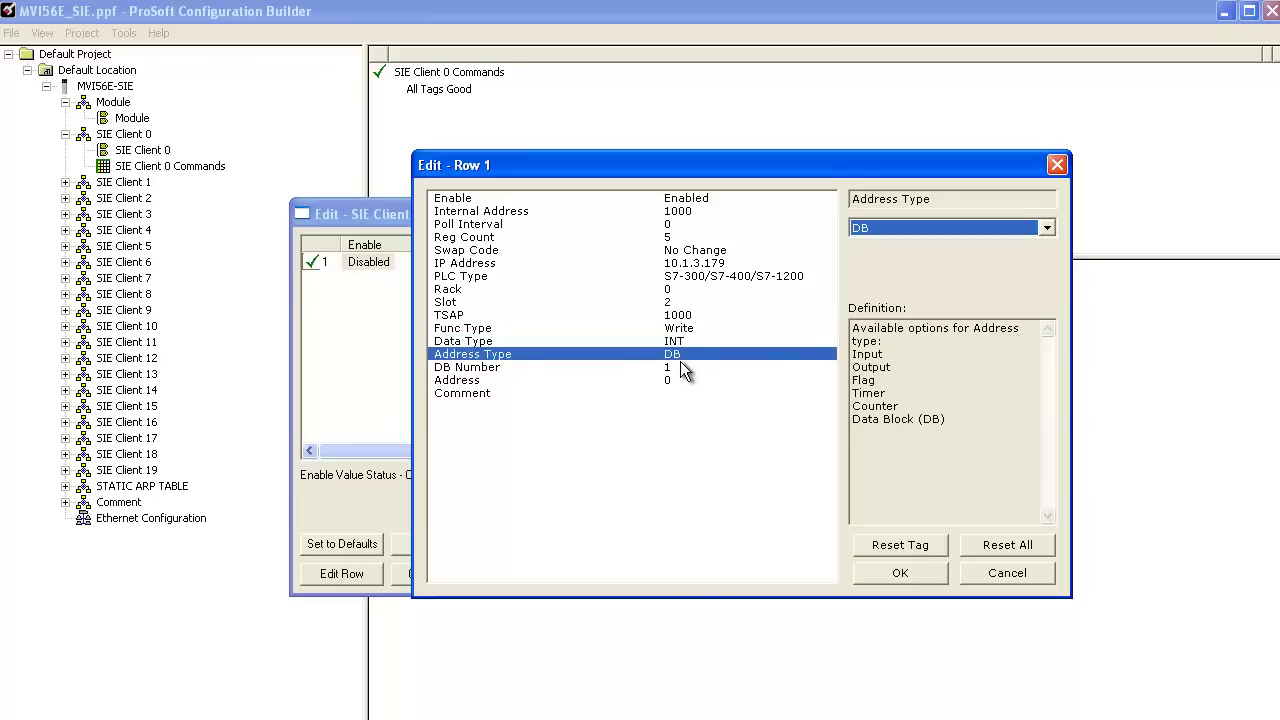
{"action": "left_click", "coordinate": [672, 367]}
{"action": "left_click", "coordinate": [680, 379]}
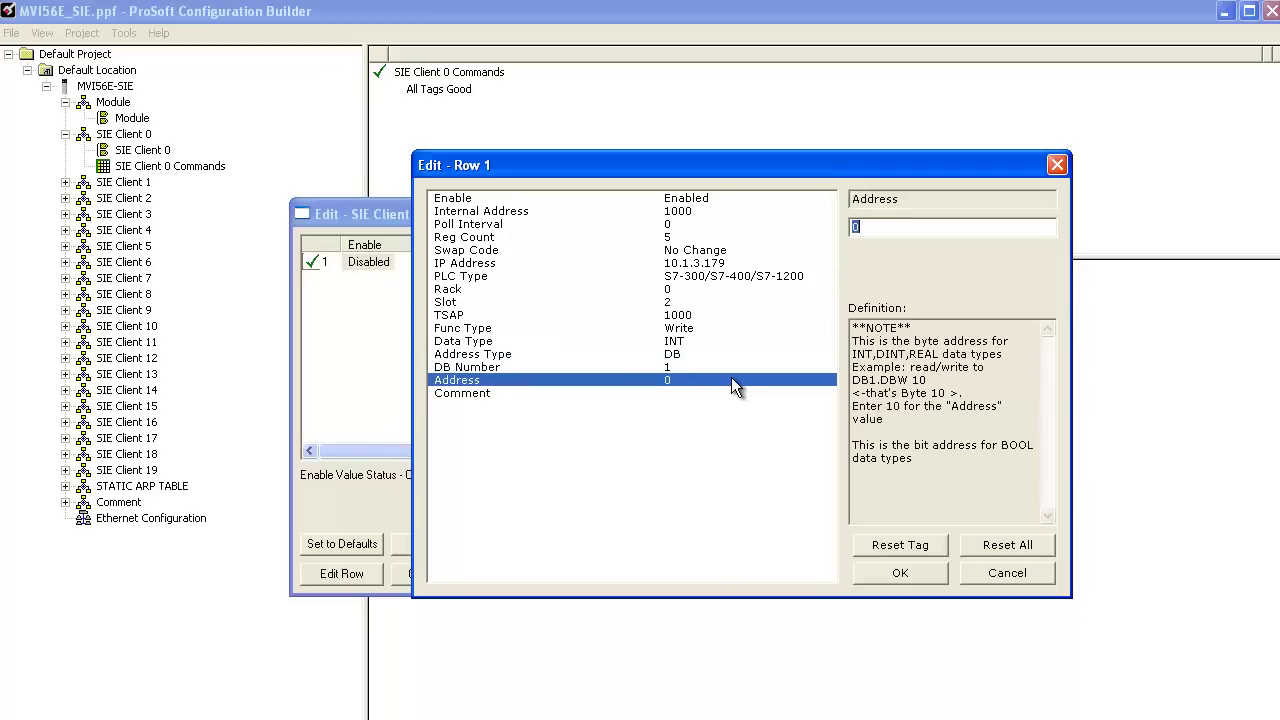
{"action": "left_click", "coordinate": [884, 573]}
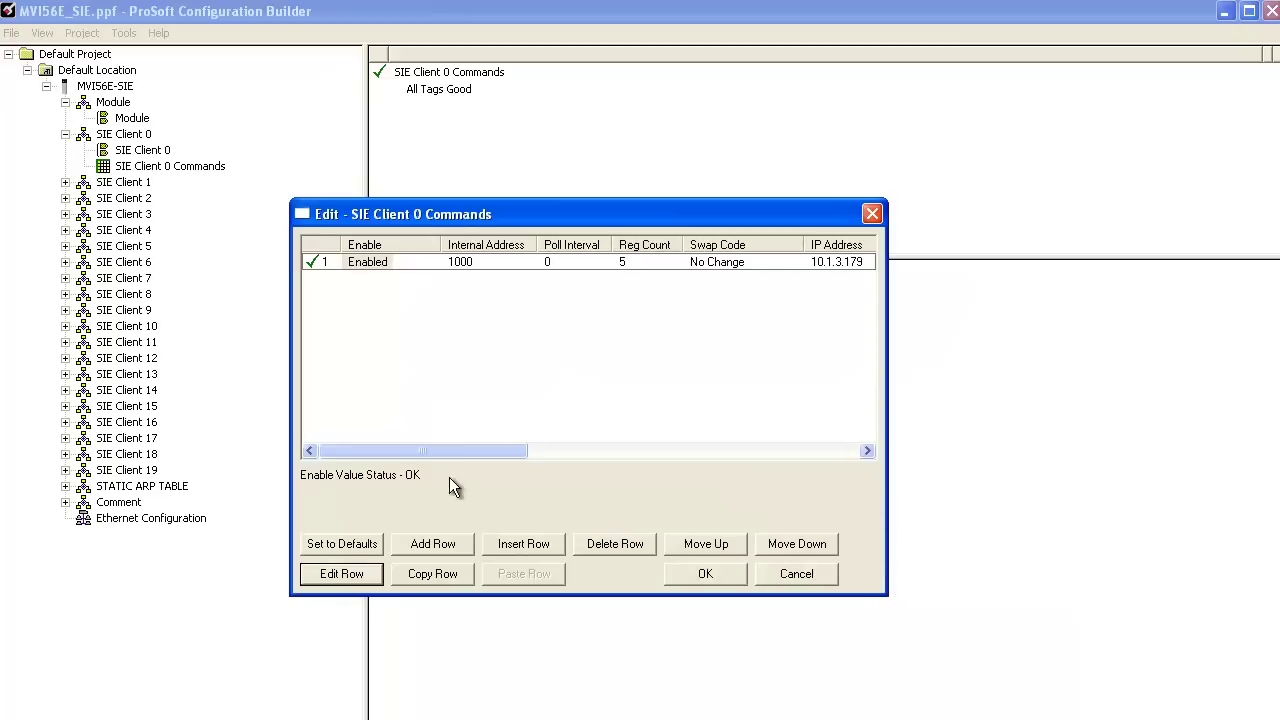
Step: Add a second command row and edit it, setting Enable to Enabled and keeping Internal Address at 0
{"action": "left_click", "coordinate": [446, 545]}
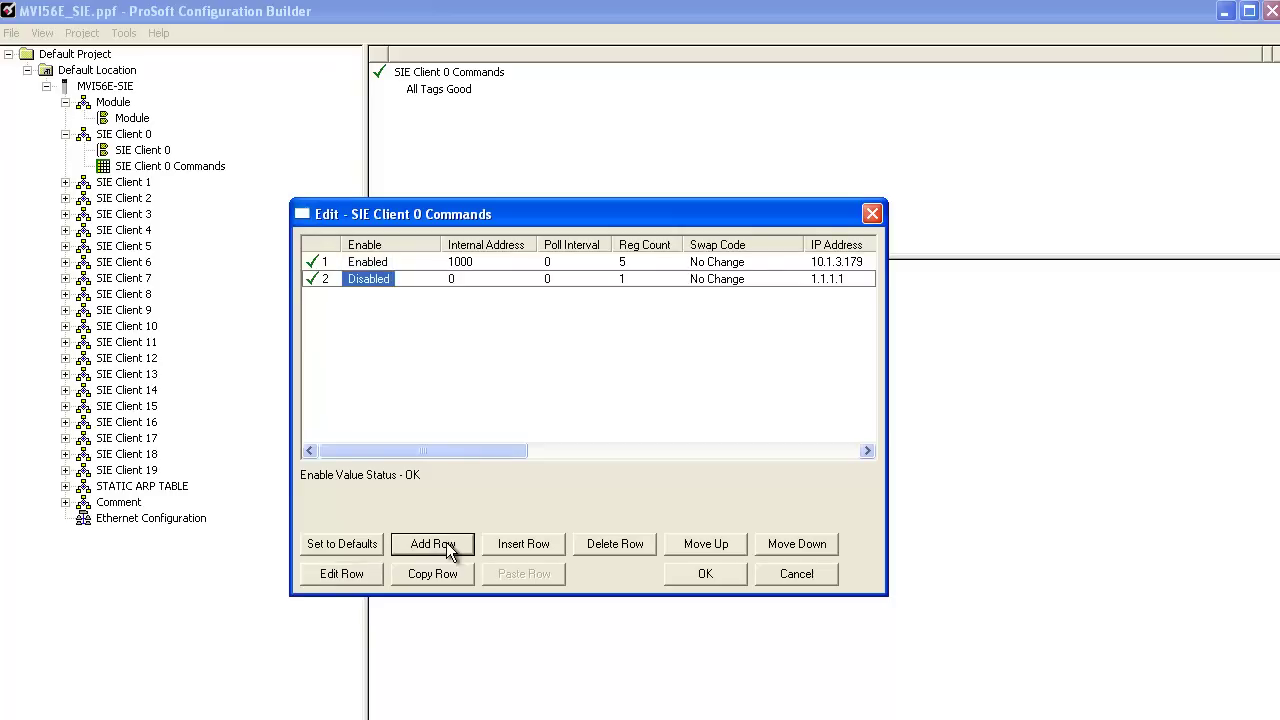
{"action": "left_click", "coordinate": [360, 572]}
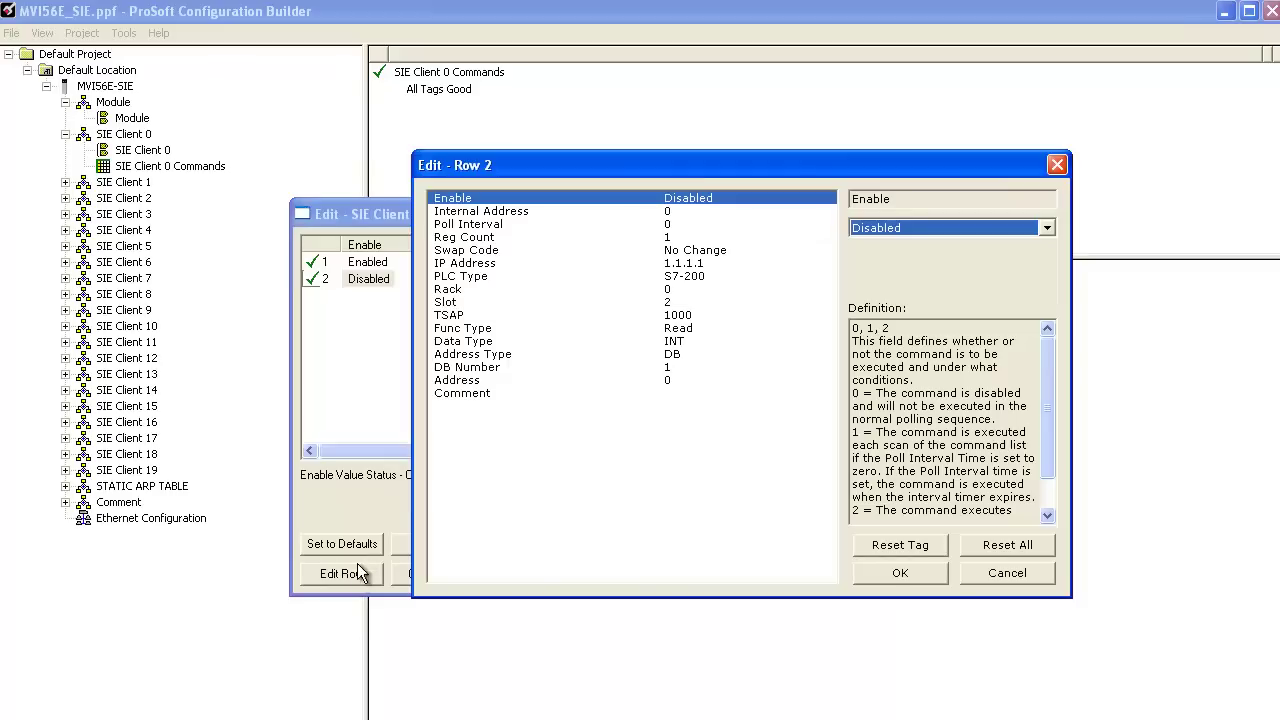
{"action": "left_click_drag", "start_coordinate": [686, 165], "coordinate": [635, 178]}
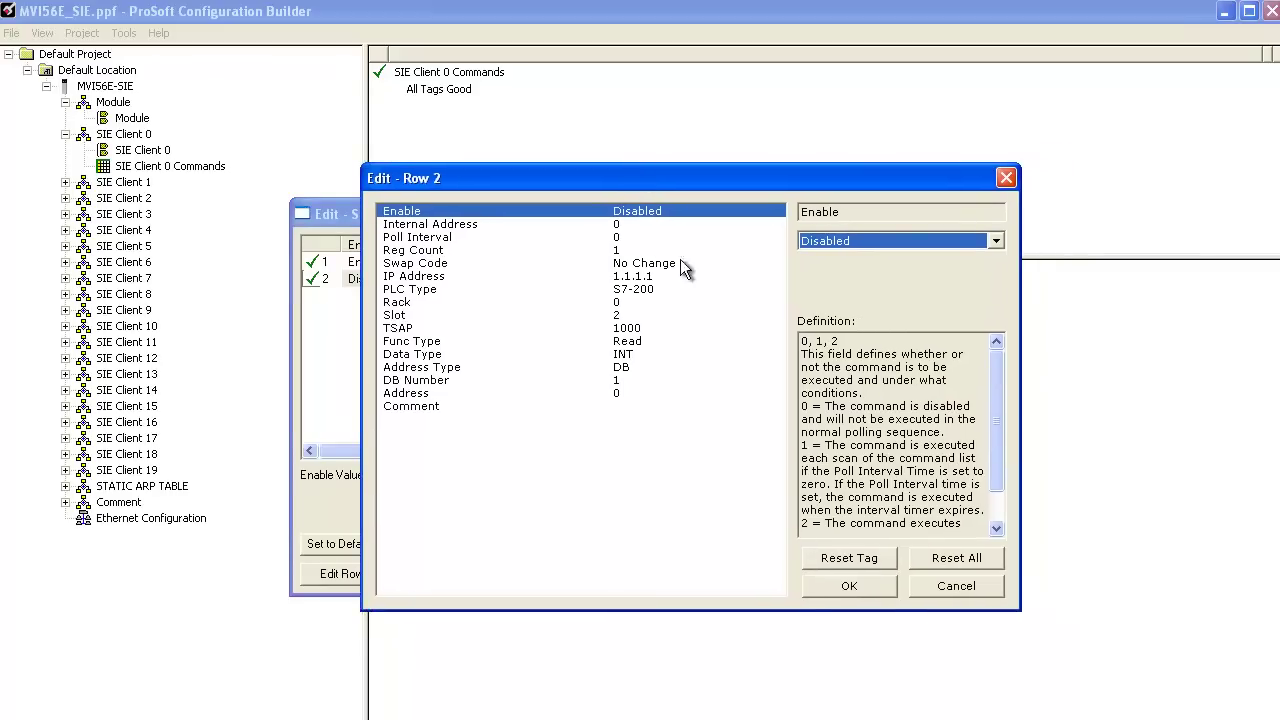
{"action": "left_click", "coordinate": [997, 241]}
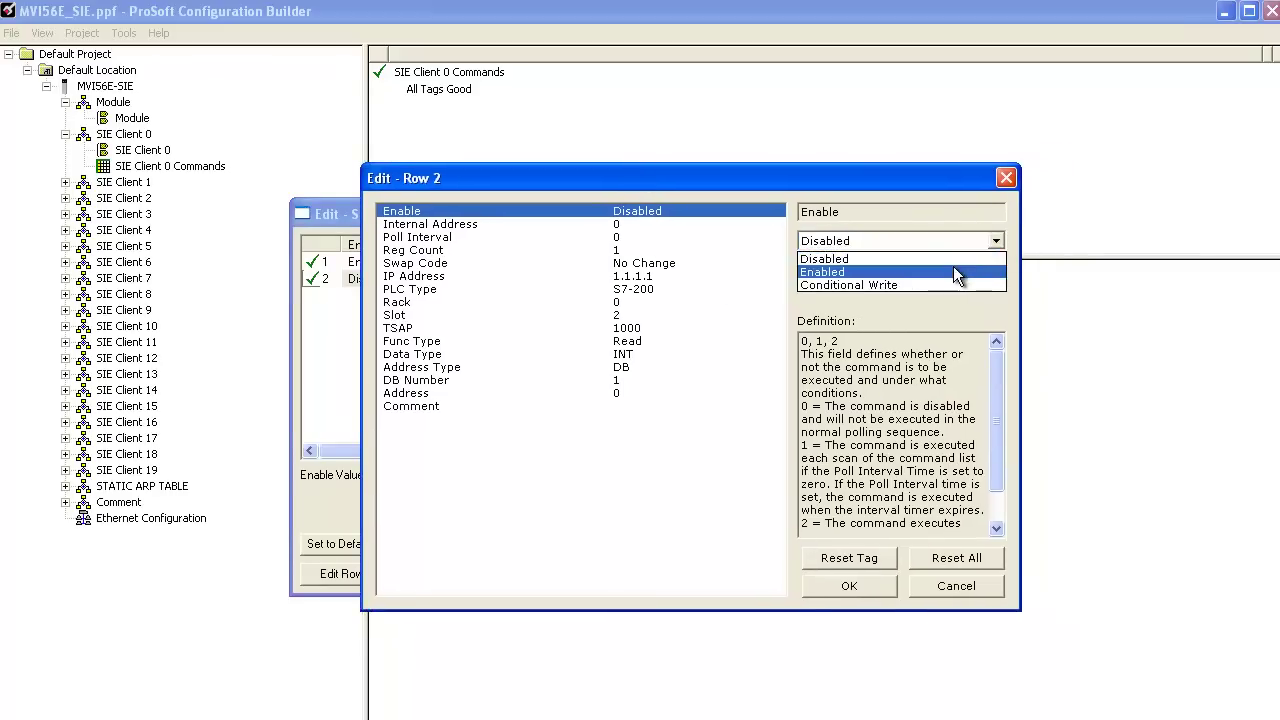
{"action": "left_click", "coordinate": [951, 267]}
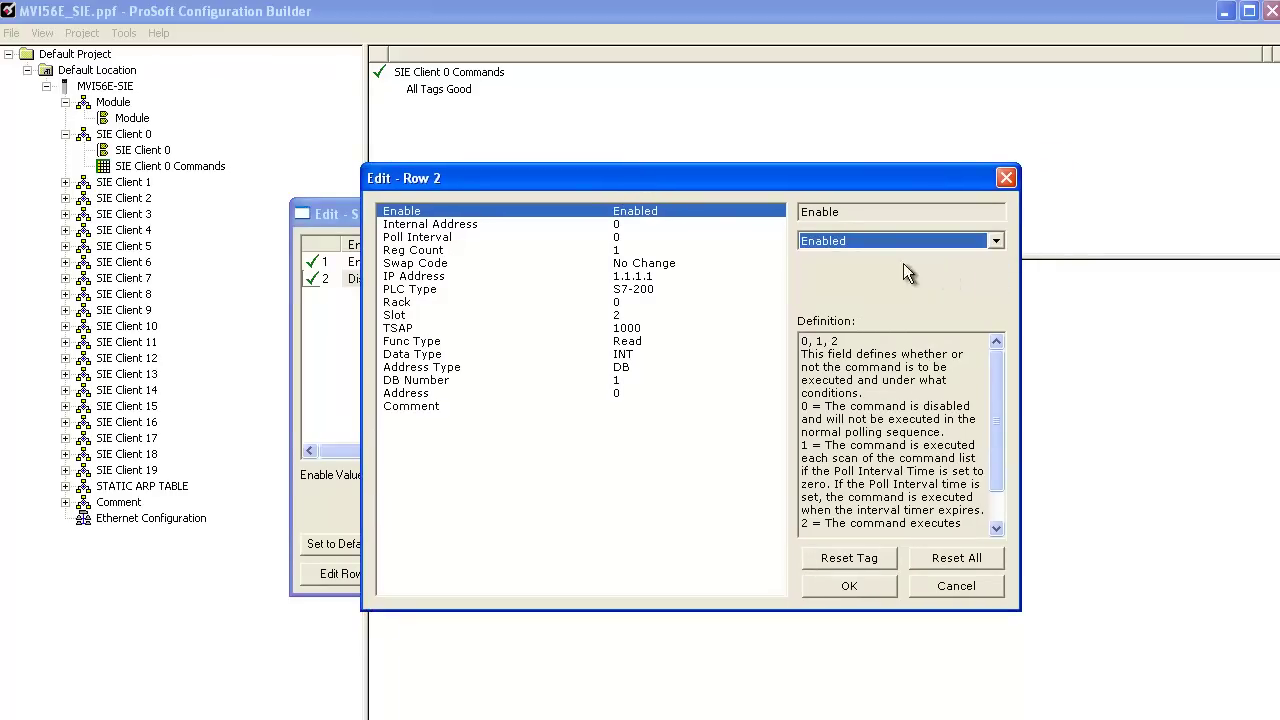
{"action": "left_click", "coordinate": [635, 224]}
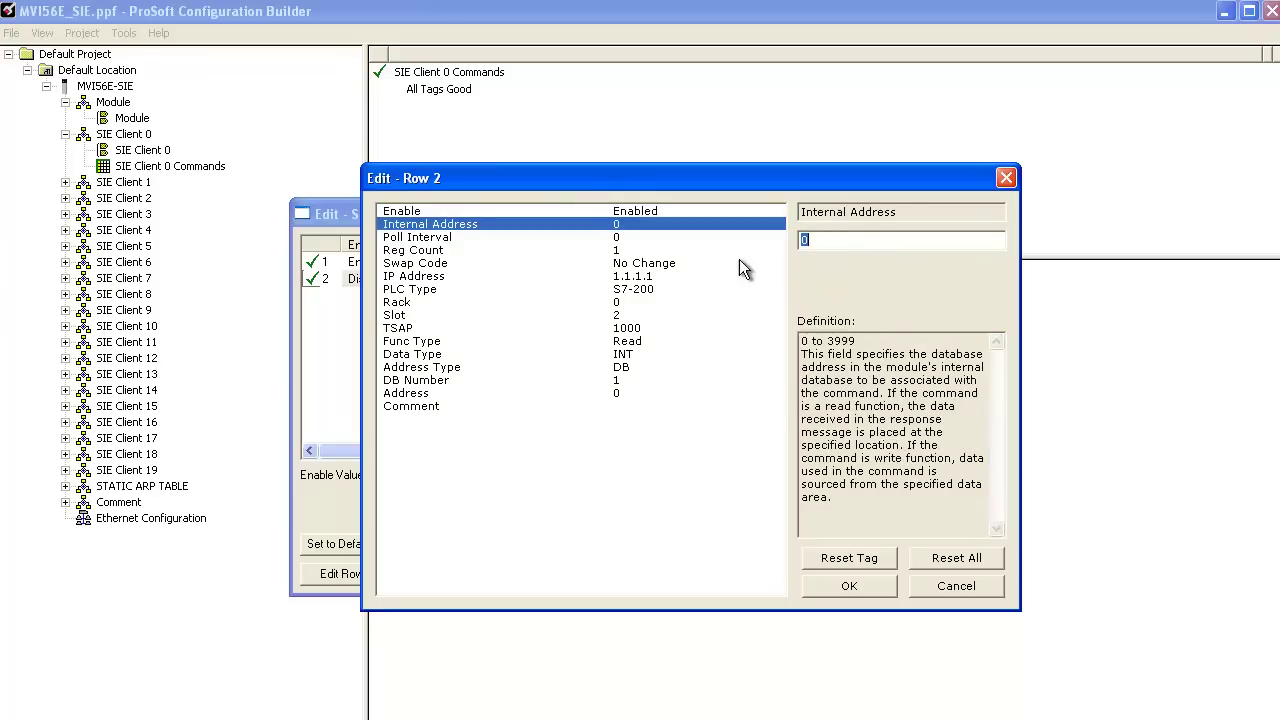
Step: Set row 2's Reg Count to 5 and its IP Address to 10.1.3.179
{"action": "left_click", "coordinate": [618, 250]}
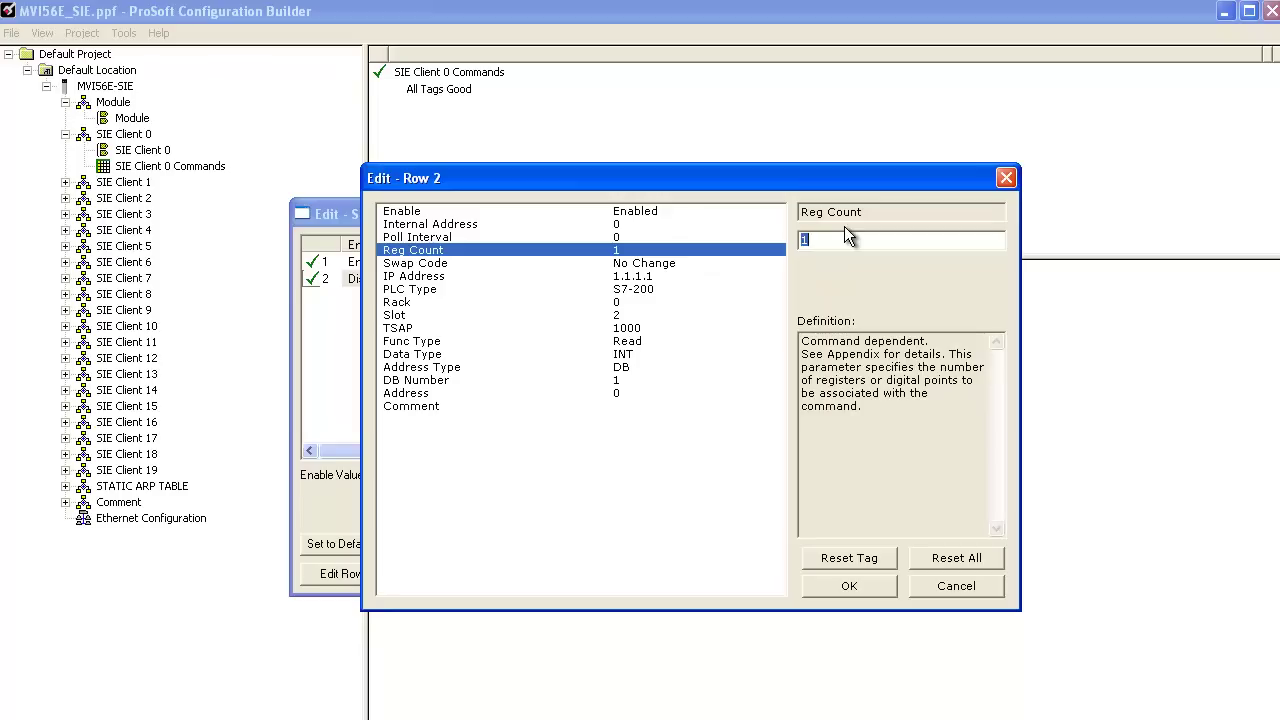
{"action": "type", "text": "5"}
{"action": "left_click", "coordinate": [640, 277]}
{"action": "type", "text": "10"}
{"action": "type", "text": ".1.3.17"}
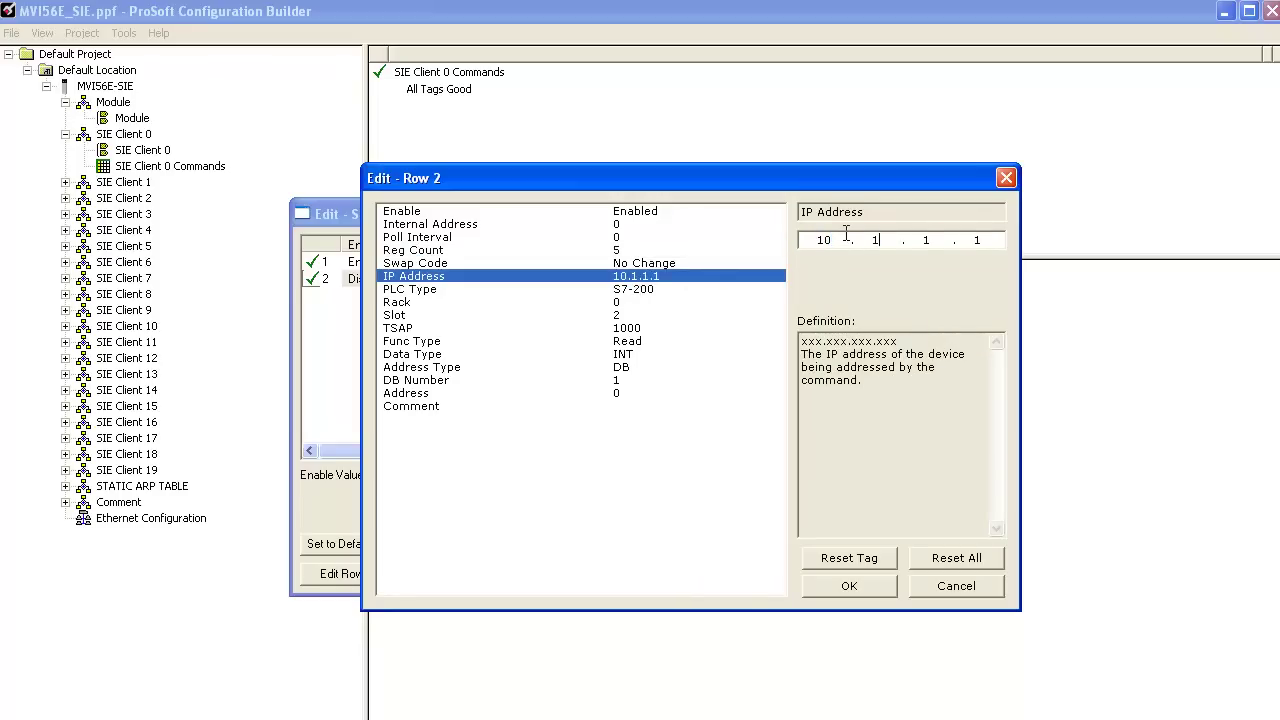
{"action": "type", "text": "9"}
Step: Set row 2's PLC Type to S7-300/S7-400/S7-1200 and keep its Func Type as Read
{"action": "left_click", "coordinate": [640, 290]}
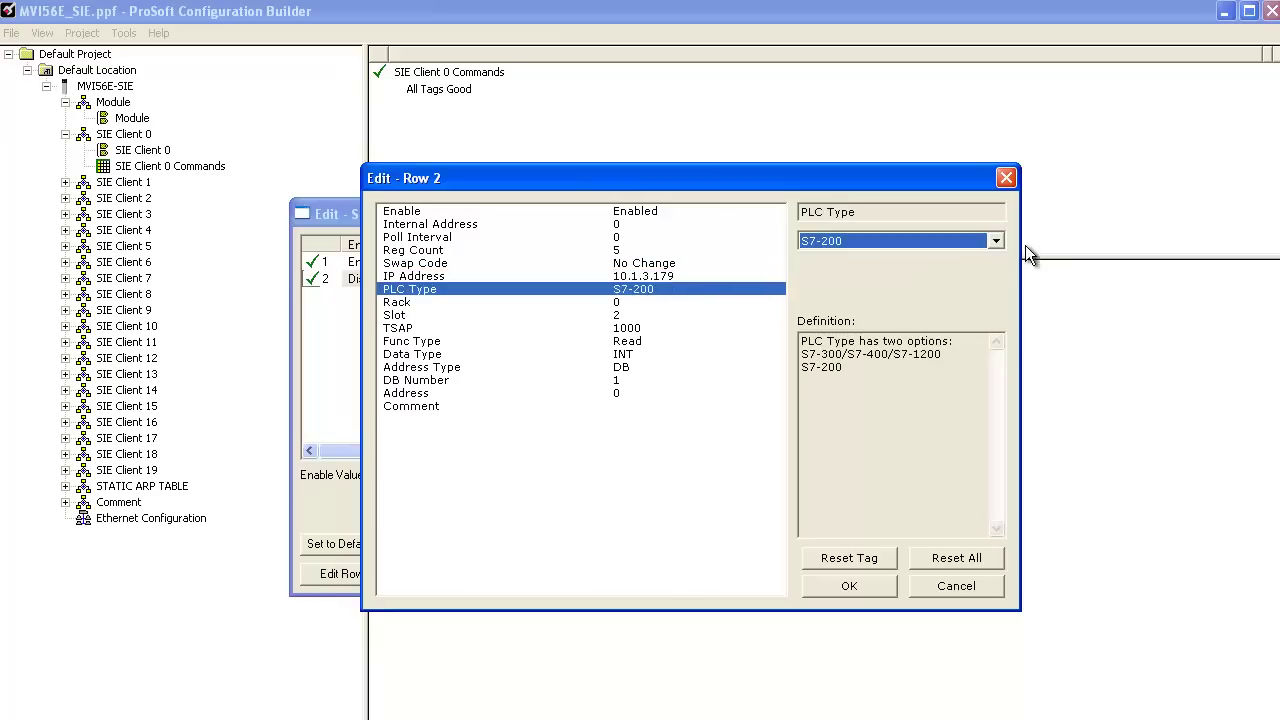
{"action": "left_click", "coordinate": [997, 245]}
{"action": "left_click", "coordinate": [960, 268]}
{"action": "left_click", "coordinate": [643, 342]}
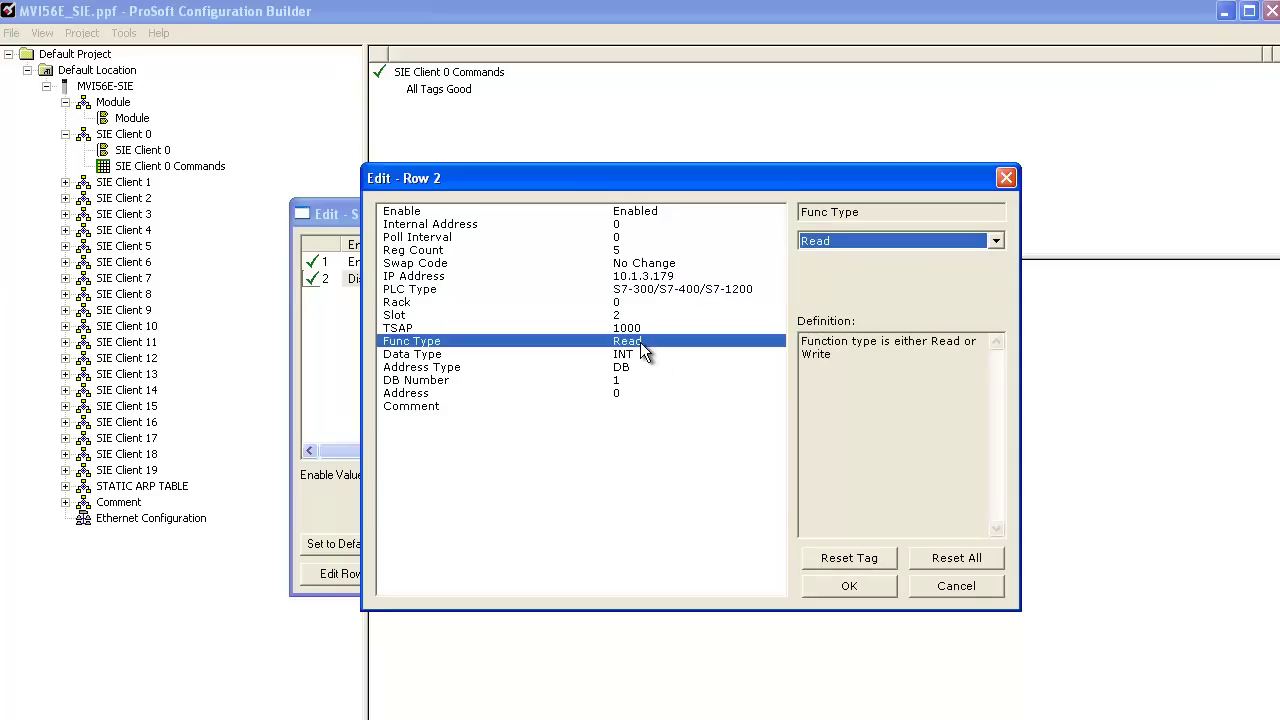
Step: Set row 2's Data Type to REAL and Address Type to FLAG, and accept the row and the command list
{"action": "left_click", "coordinate": [637, 355]}
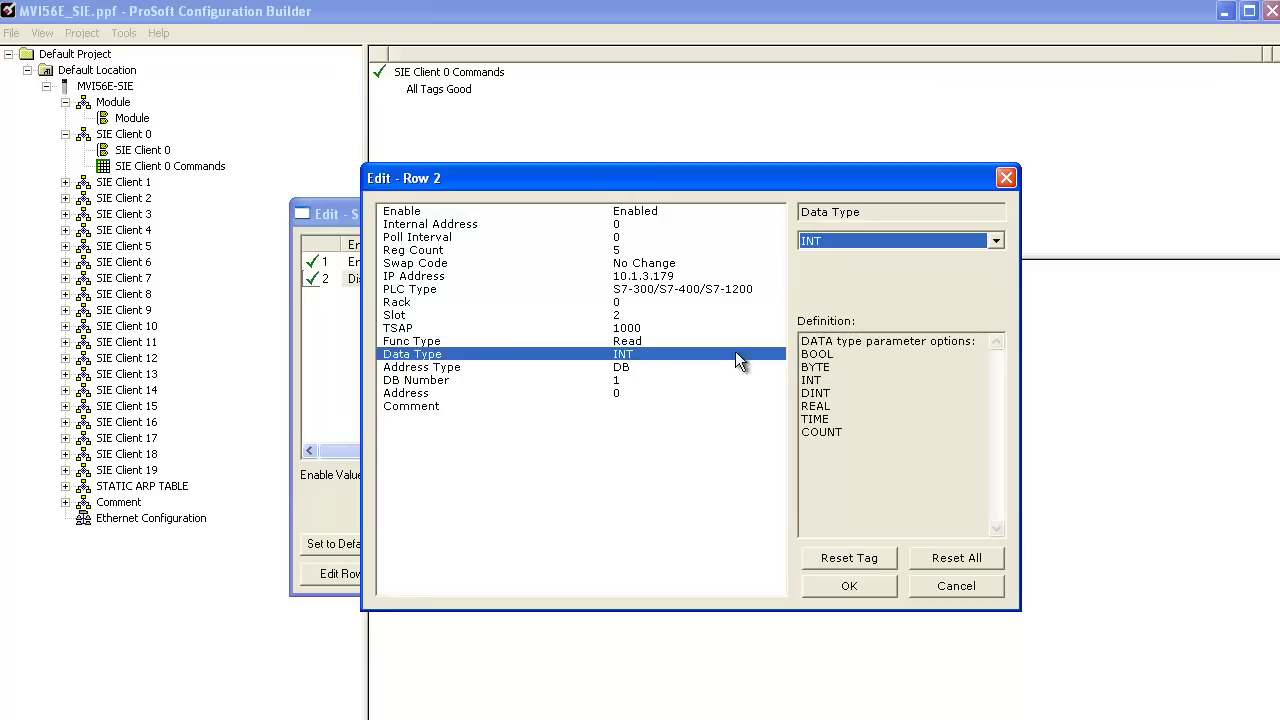
{"action": "left_click", "coordinate": [996, 241]}
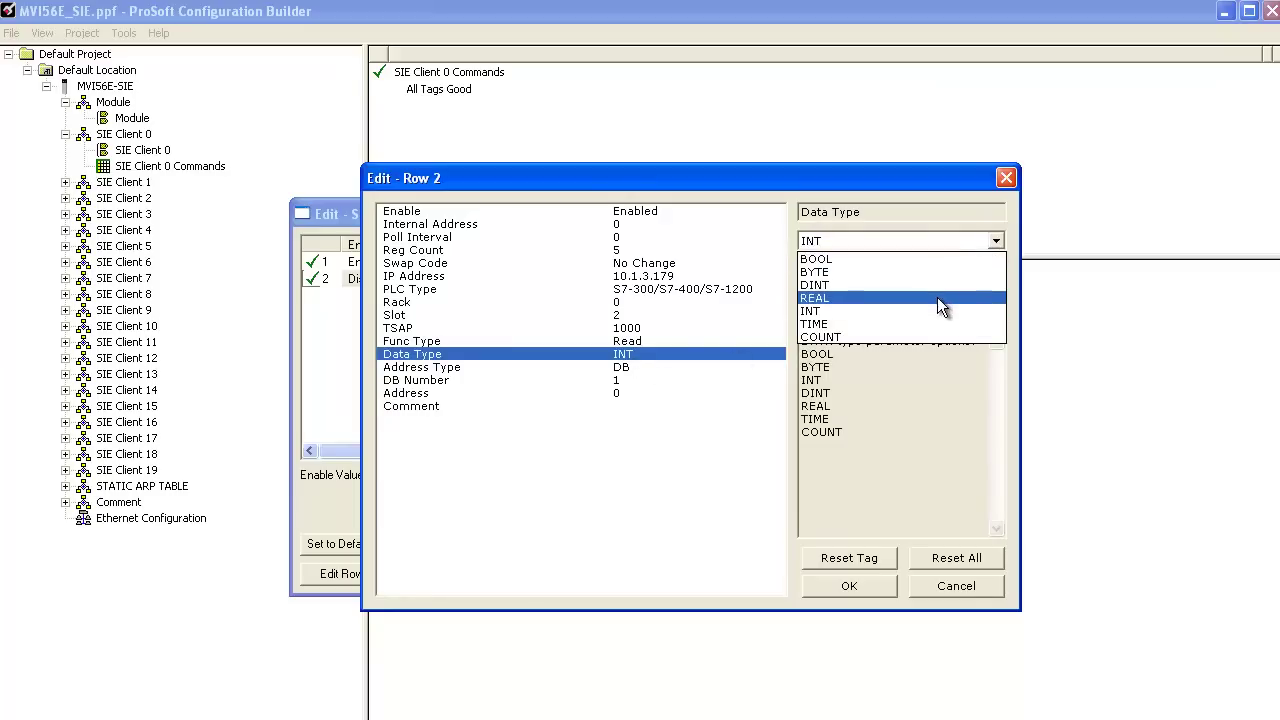
{"action": "left_click", "coordinate": [937, 297]}
{"action": "left_click", "coordinate": [614, 366]}
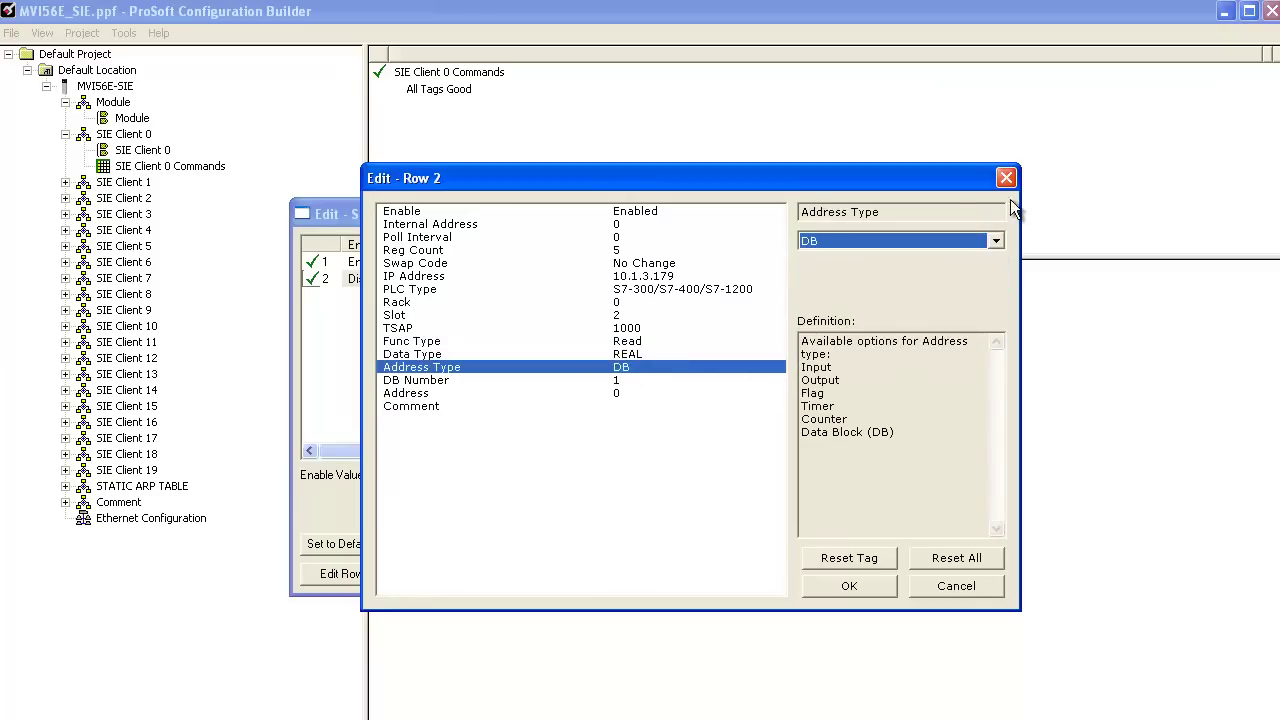
{"action": "left_click", "coordinate": [1001, 237]}
{"action": "left_click", "coordinate": [960, 290]}
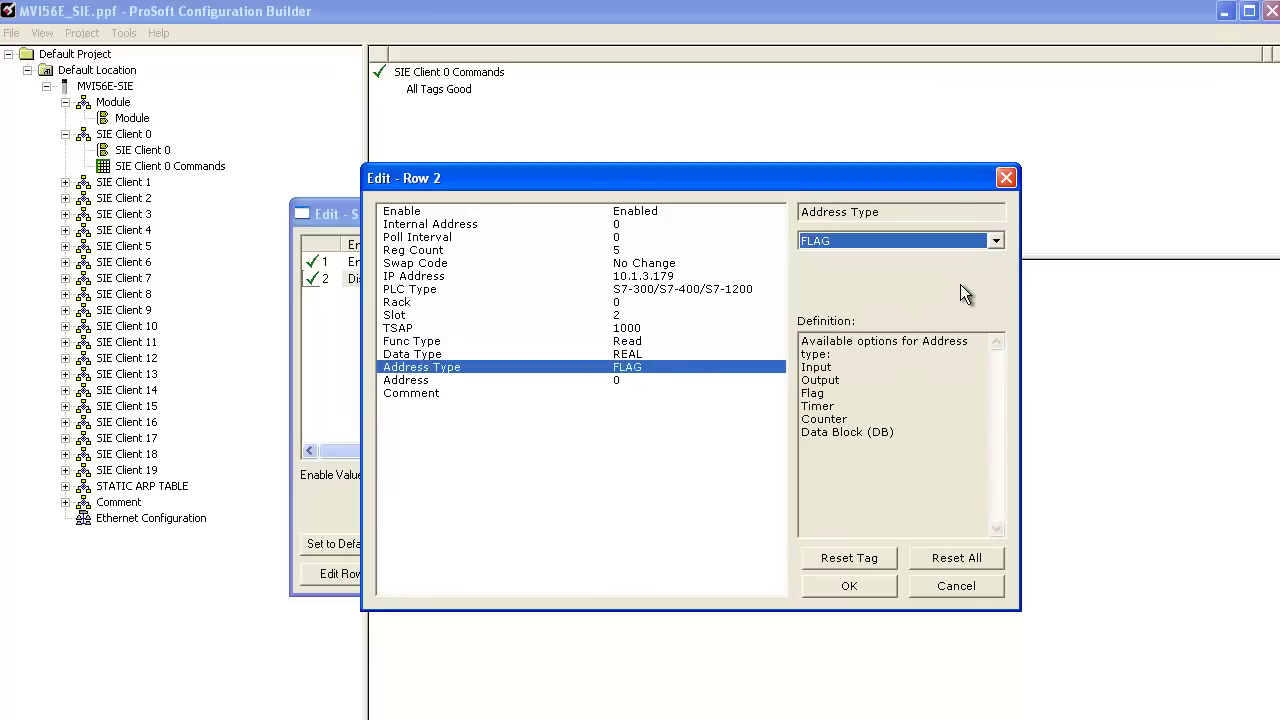
{"action": "left_click", "coordinate": [853, 585]}
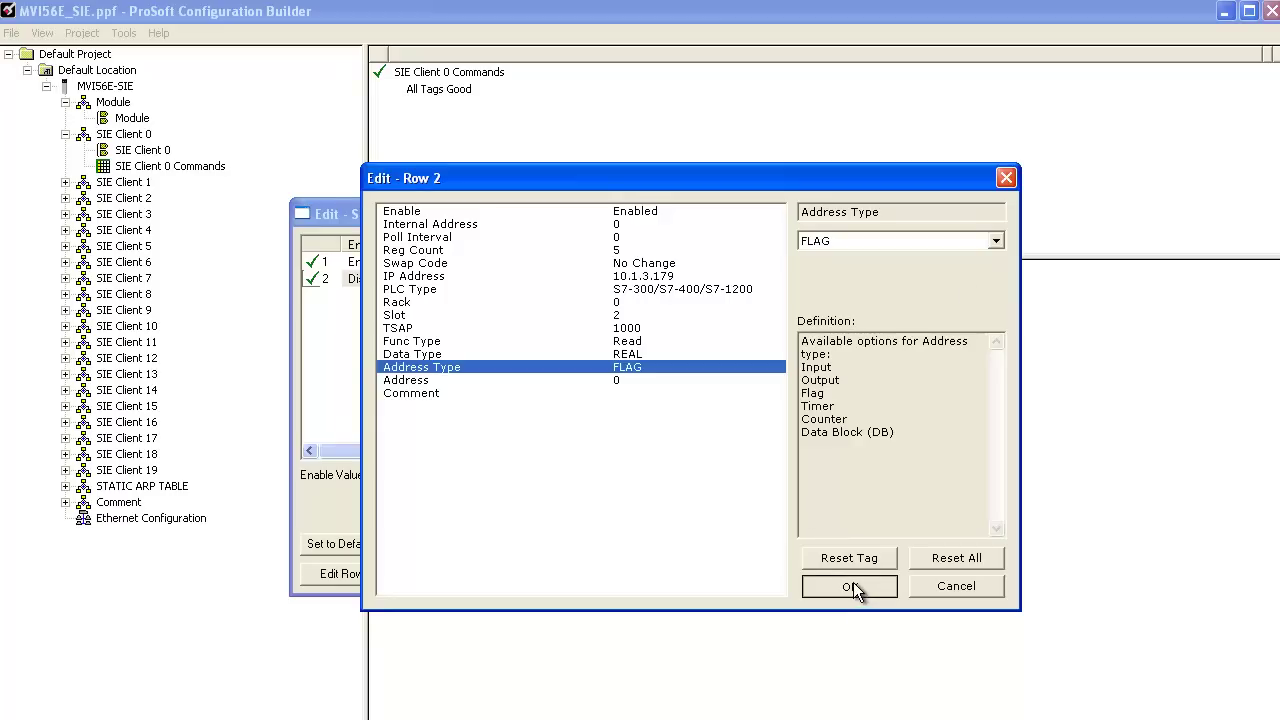
{"action": "left_click", "coordinate": [704, 575]}
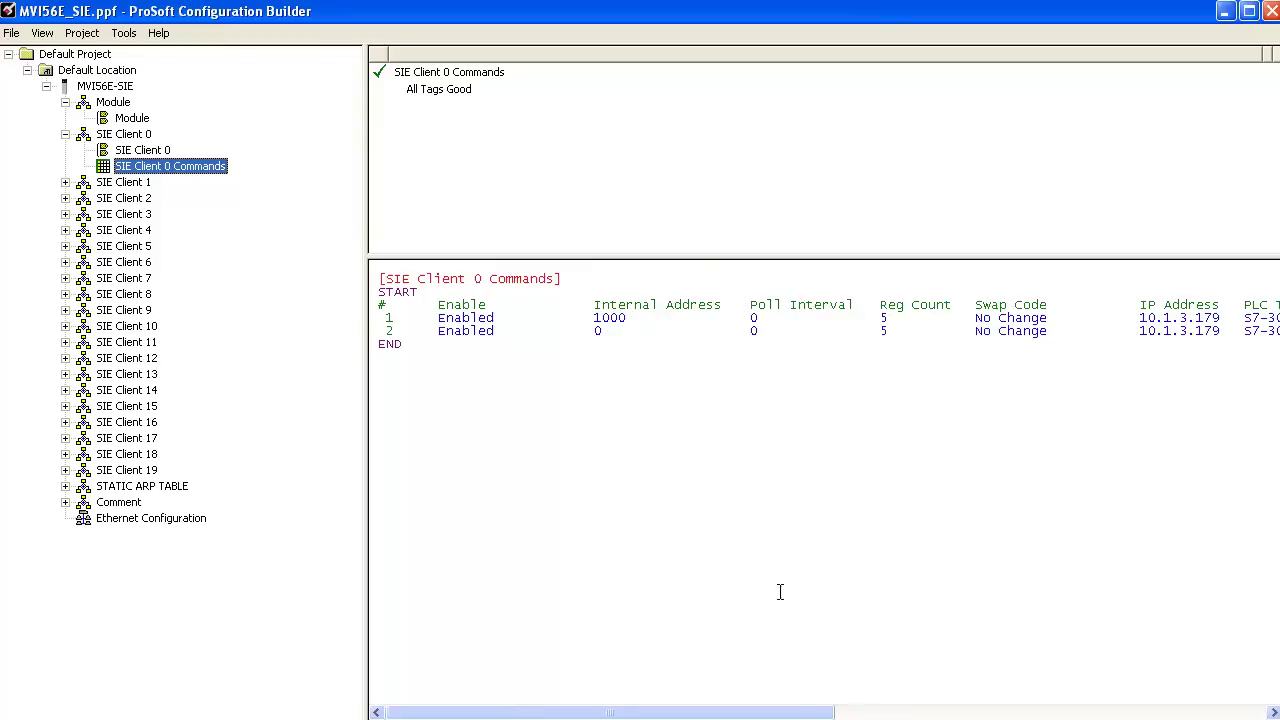
{"action": "left_click_drag", "start_coordinate": [800, 712], "coordinate": [733, 666]}
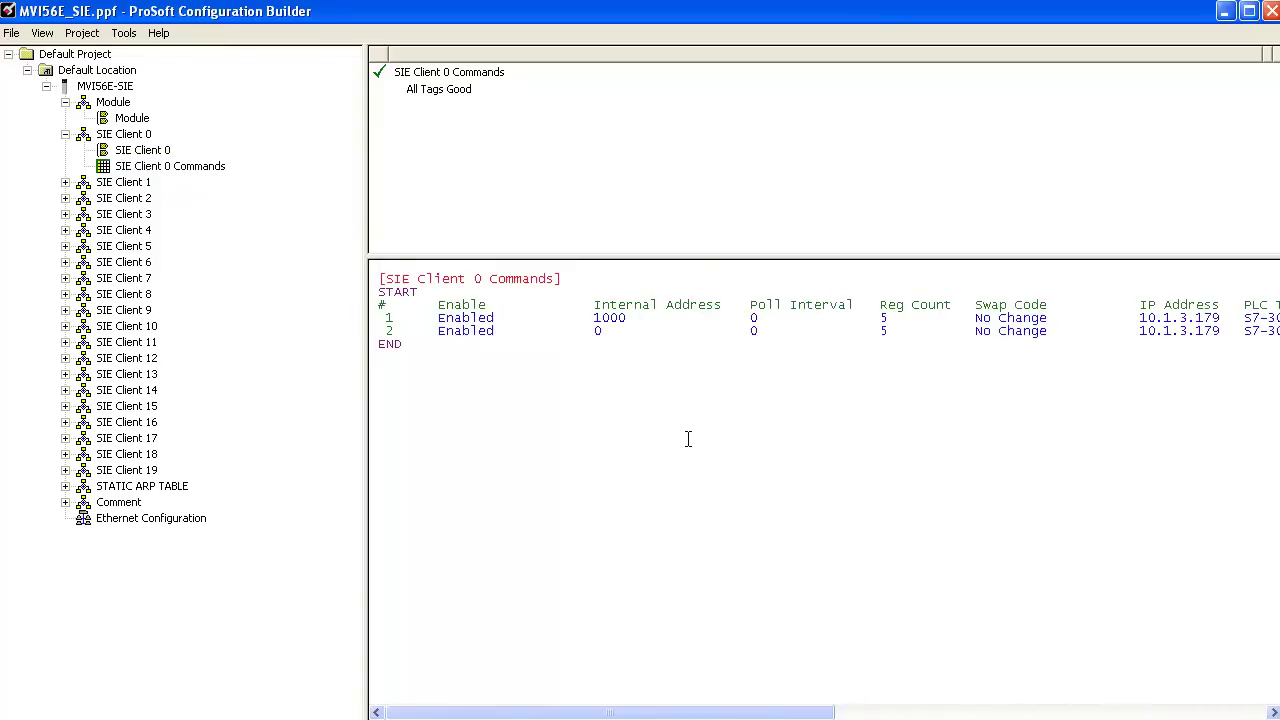
Step: Download the MVI56E-SIE configuration from the PC to the module over Ethernet at 10.1.3.181
{"action": "left_click", "coordinate": [108, 87]}
{"action": "right_click", "coordinate": [110, 87]}
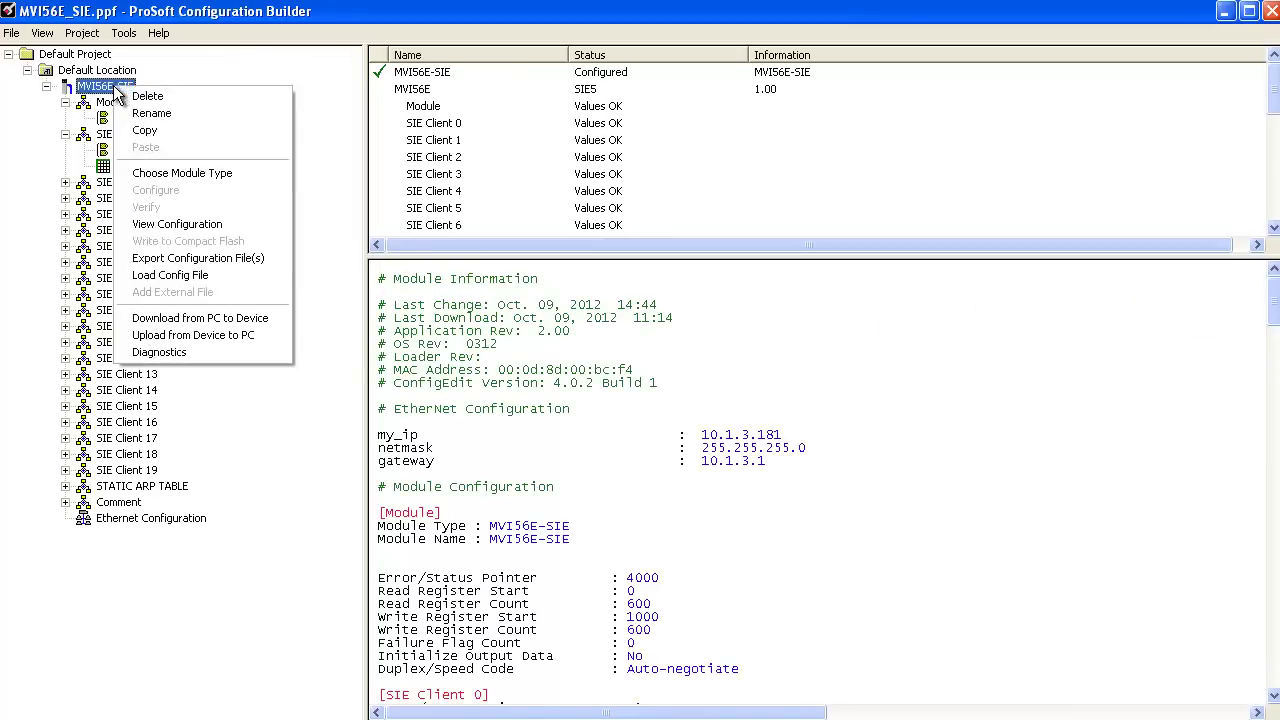
{"action": "left_click", "coordinate": [196, 324]}
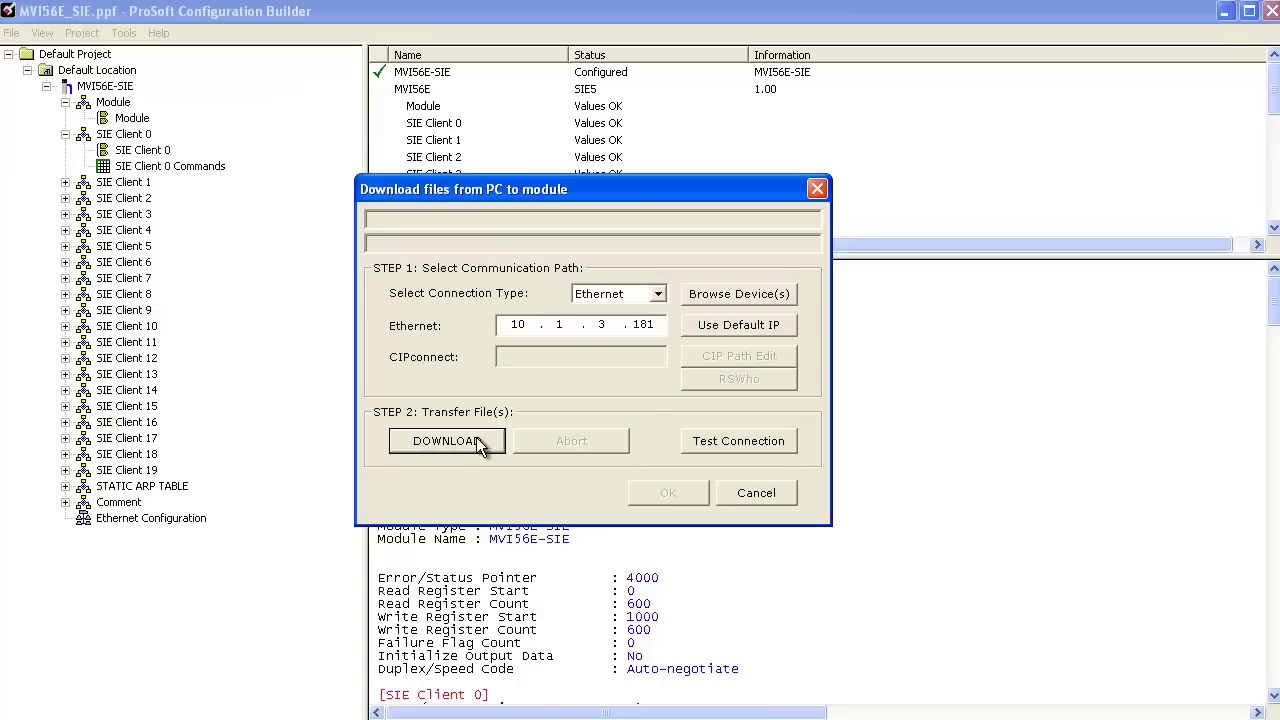
{"action": "left_click", "coordinate": [447, 441]}
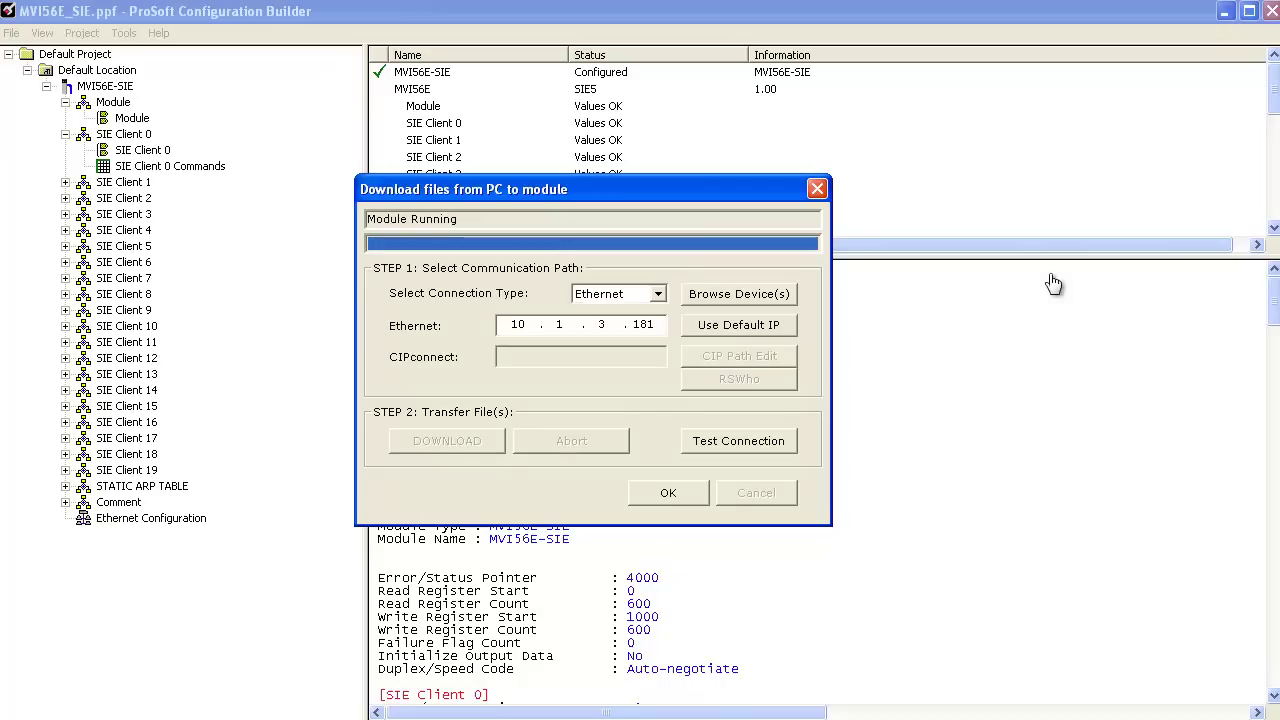
{"action": "left_click", "coordinate": [669, 490]}
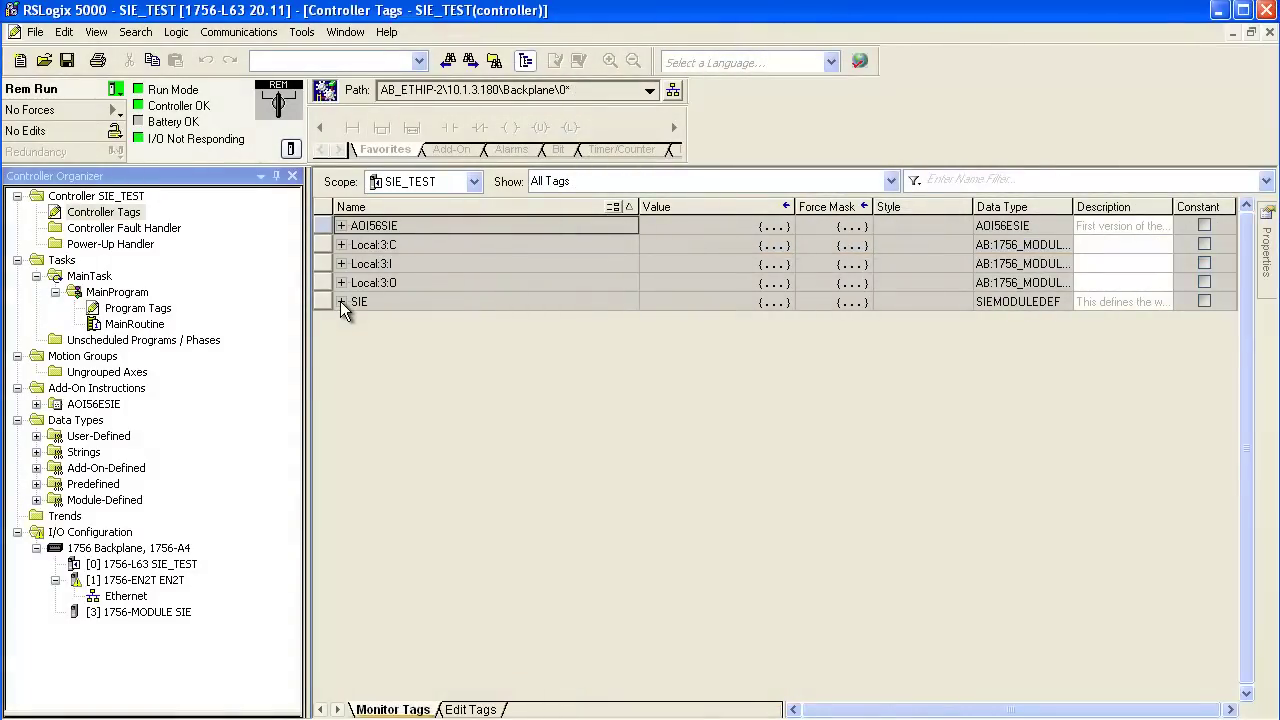
Step: In the RSLogix 5000 controller tags, set SIE.CONTROL.CmdControl.WriteCmdBits[0].0 to 1
{"action": "left_click", "coordinate": [341, 302]}
{"action": "left_click", "coordinate": [354, 340]}
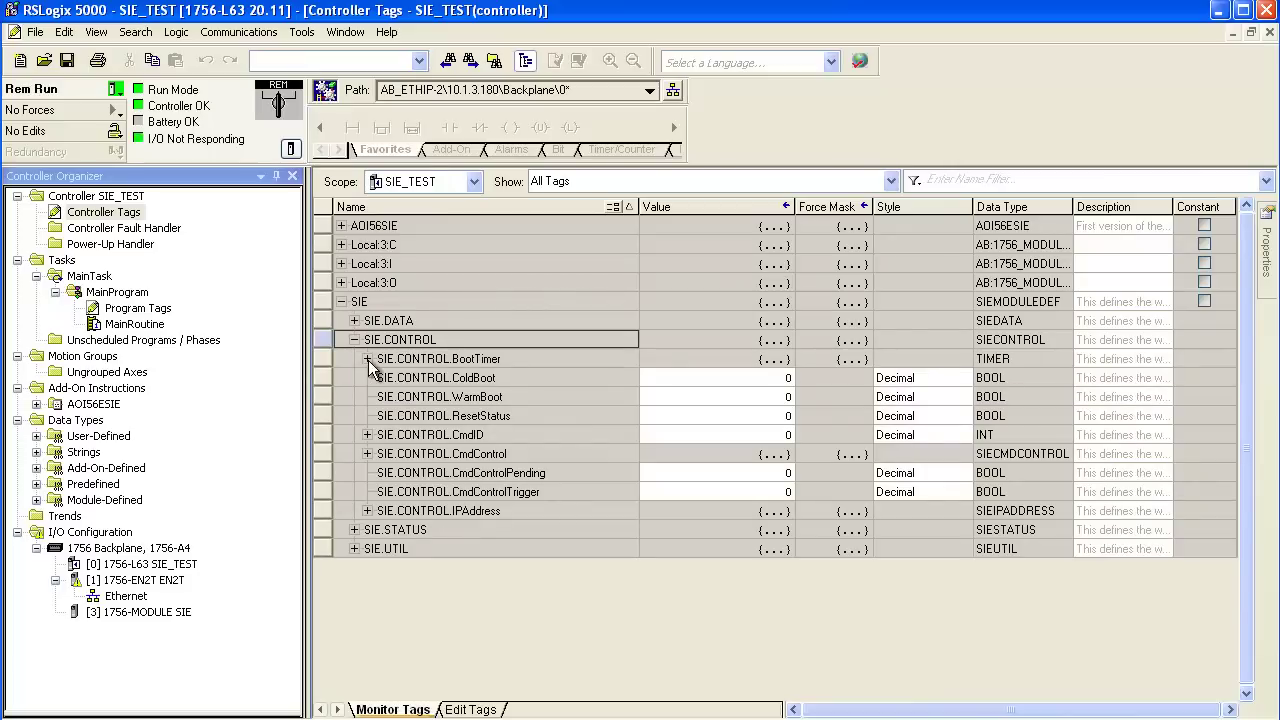
{"action": "left_click", "coordinate": [367, 454]}
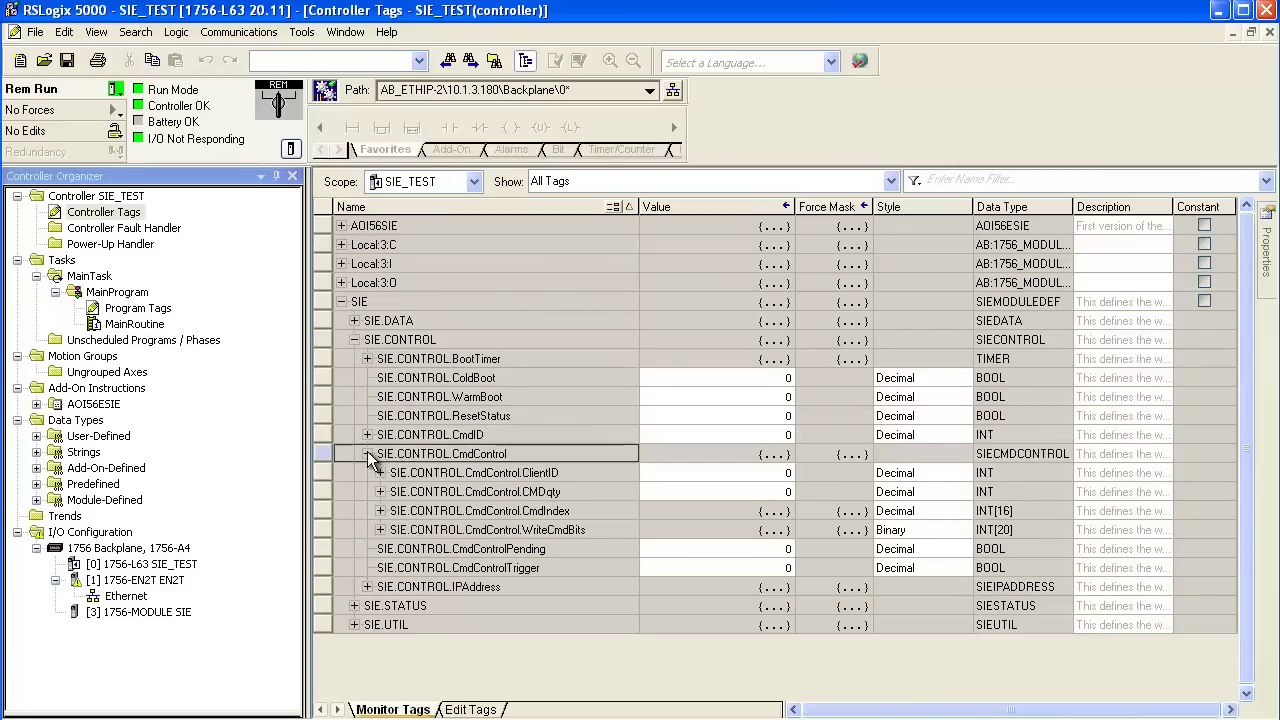
{"action": "left_click", "coordinate": [383, 535]}
{"action": "left_click", "coordinate": [380, 531]}
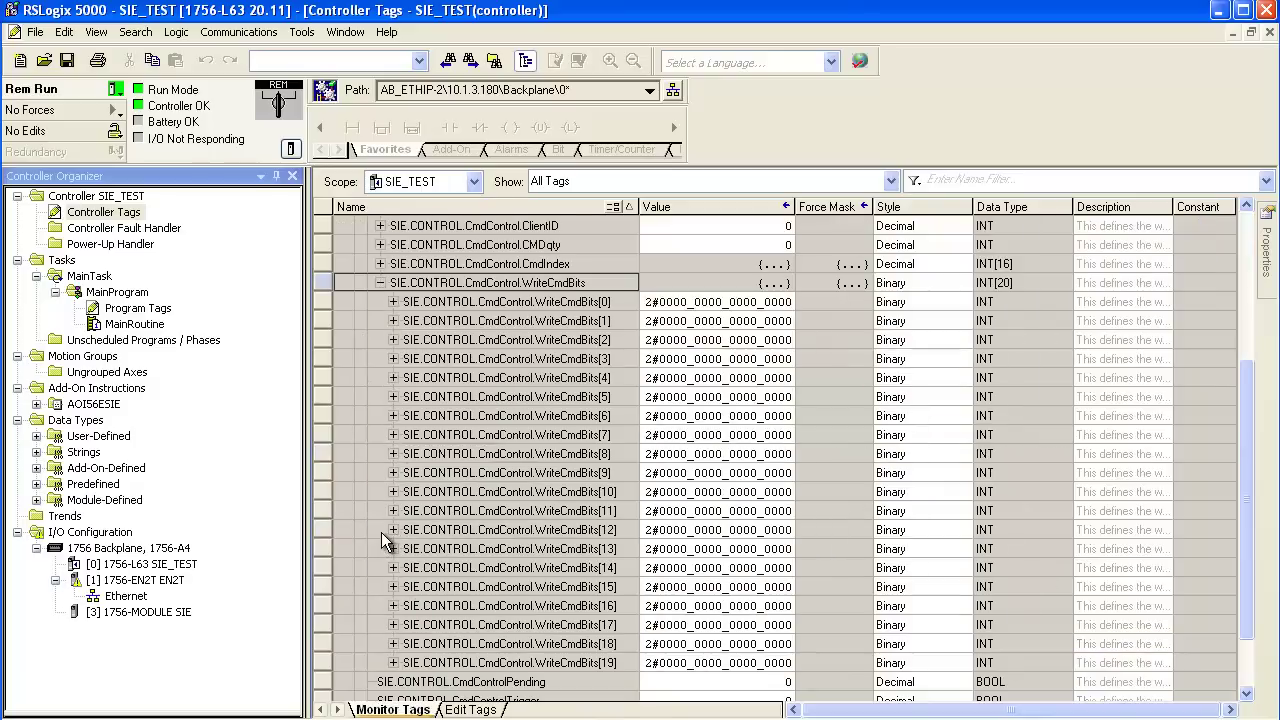
{"action": "left_click", "coordinate": [394, 302]}
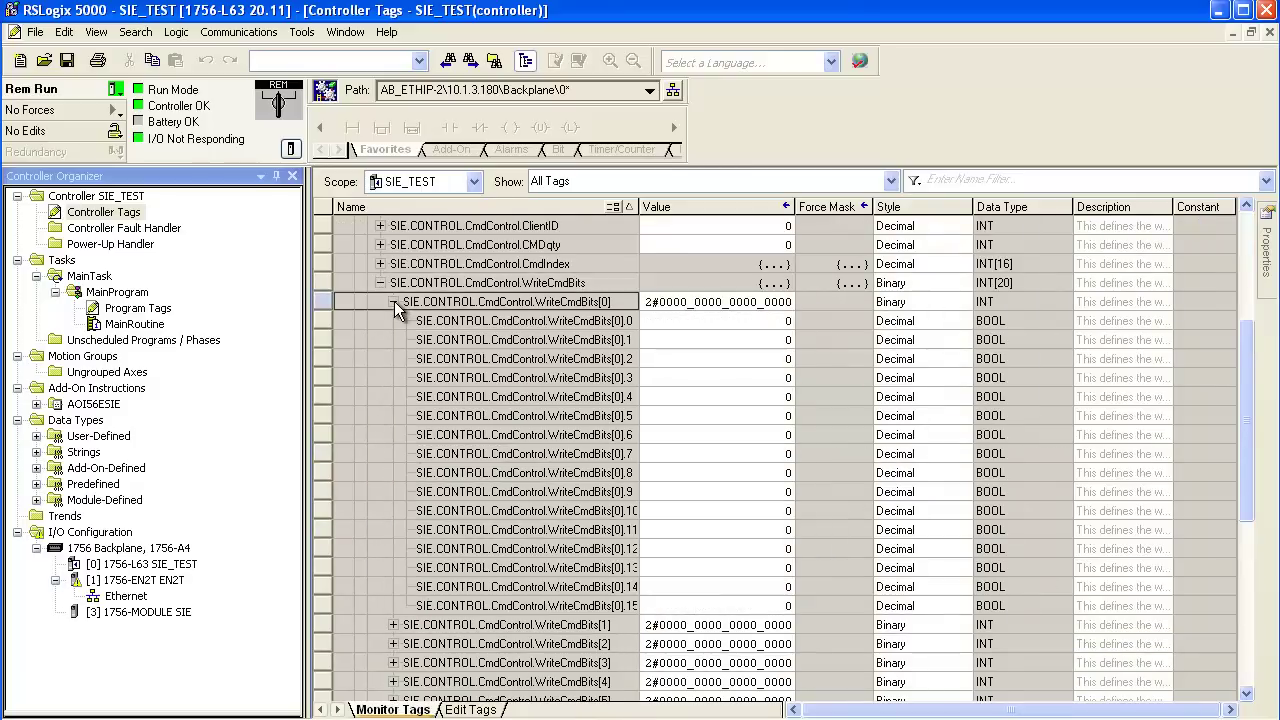
{"action": "left_click", "coordinate": [787, 321]}
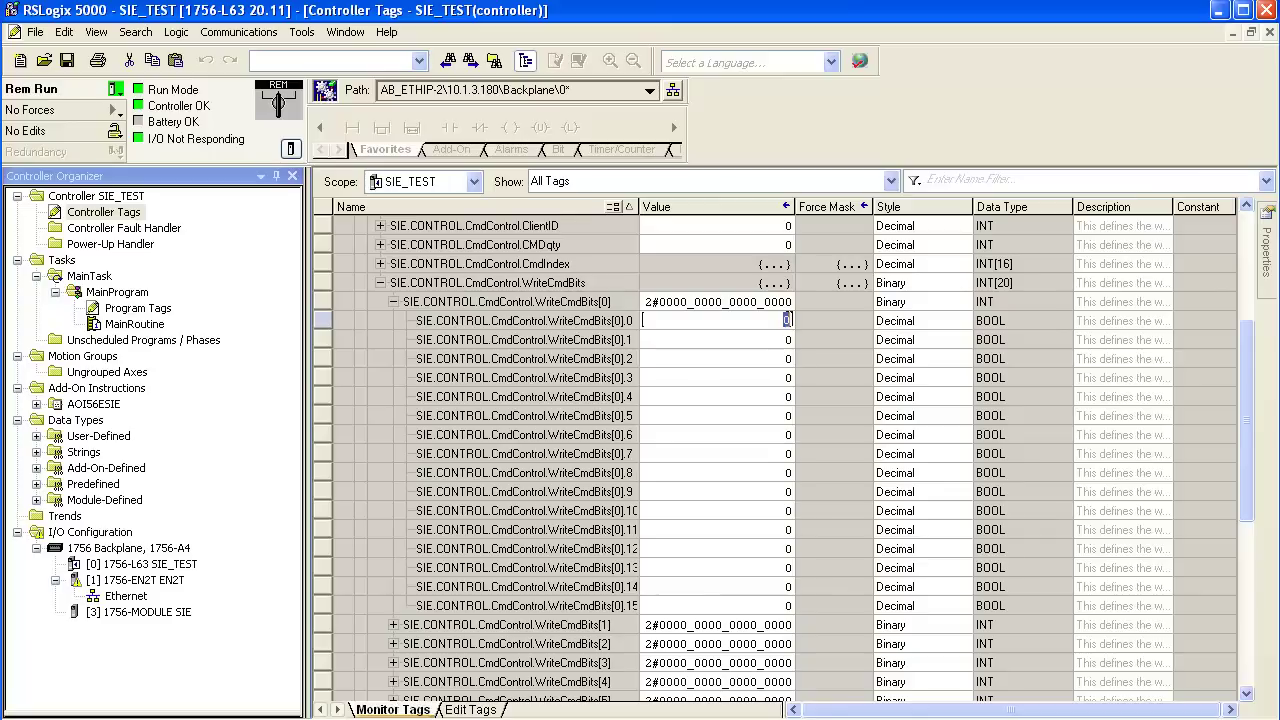
{"action": "type", "text": "1"}
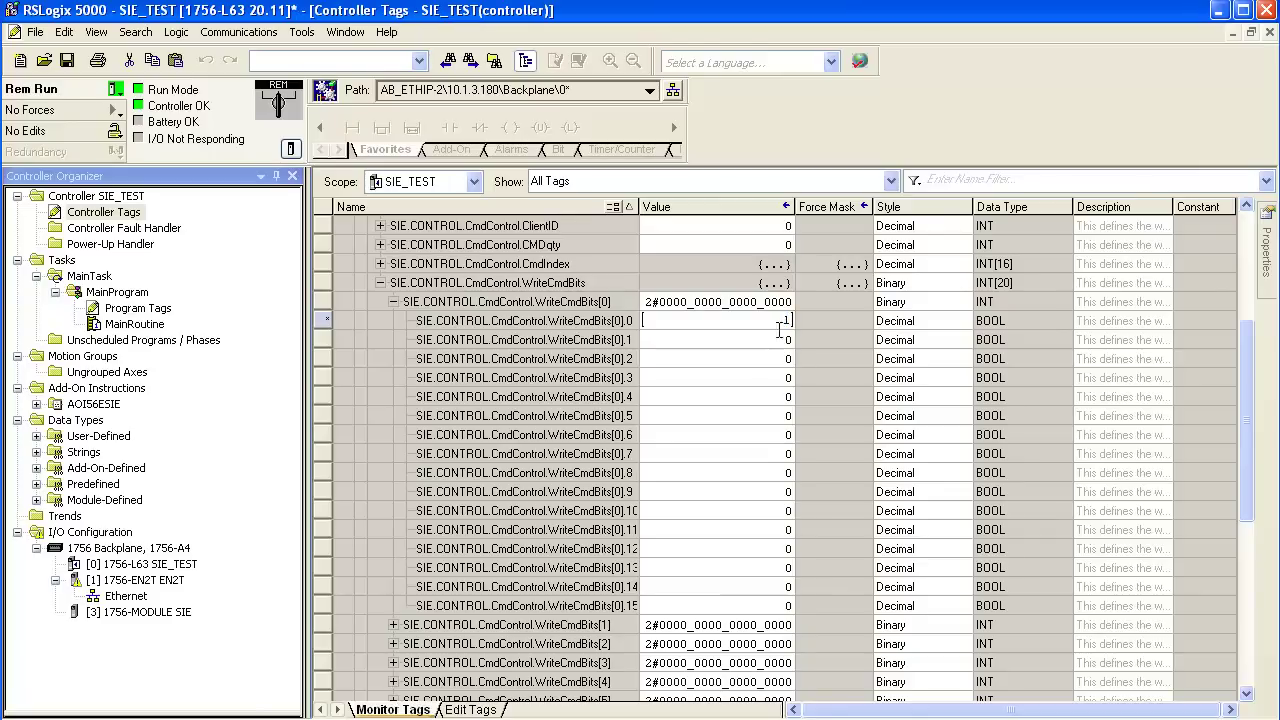
Step: Set SIE.CONTROL.CmdControl.WriteCmdBits[0].1 to 1 and collapse the WriteCmdBits array
{"action": "left_click", "coordinate": [796, 342]}
{"action": "type", "text": "1"}
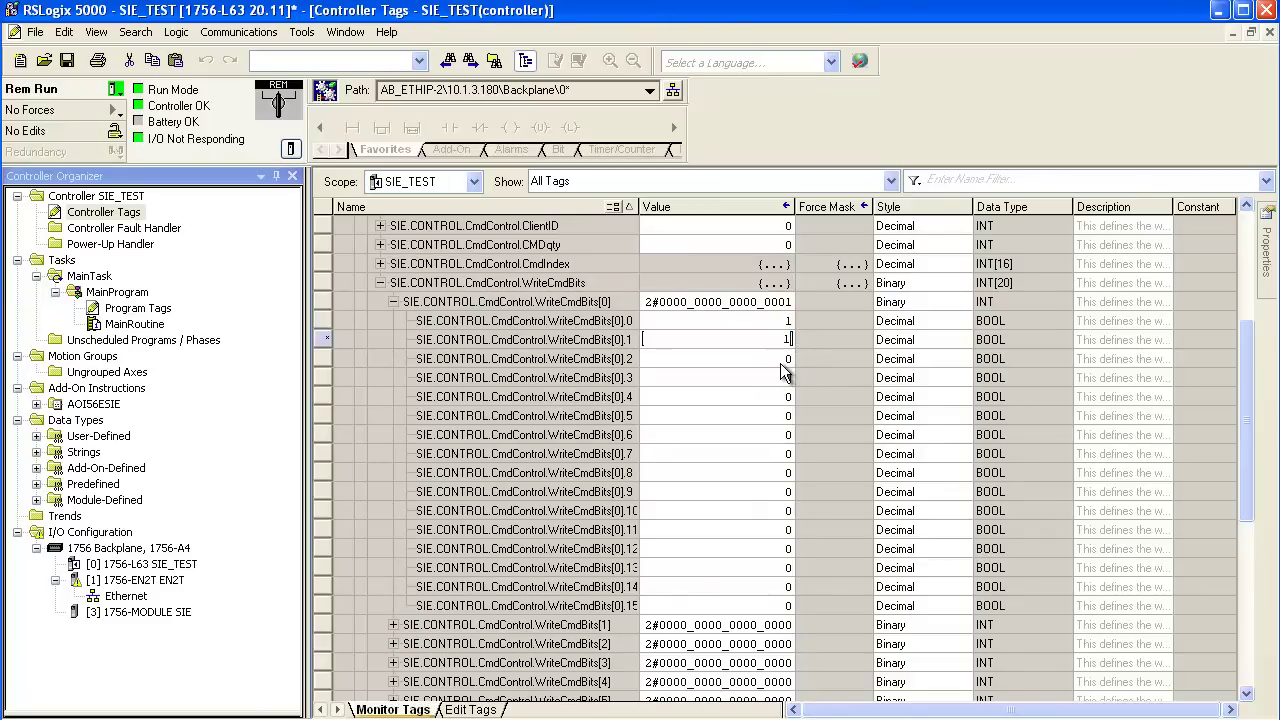
{"action": "key", "text": "Return"}
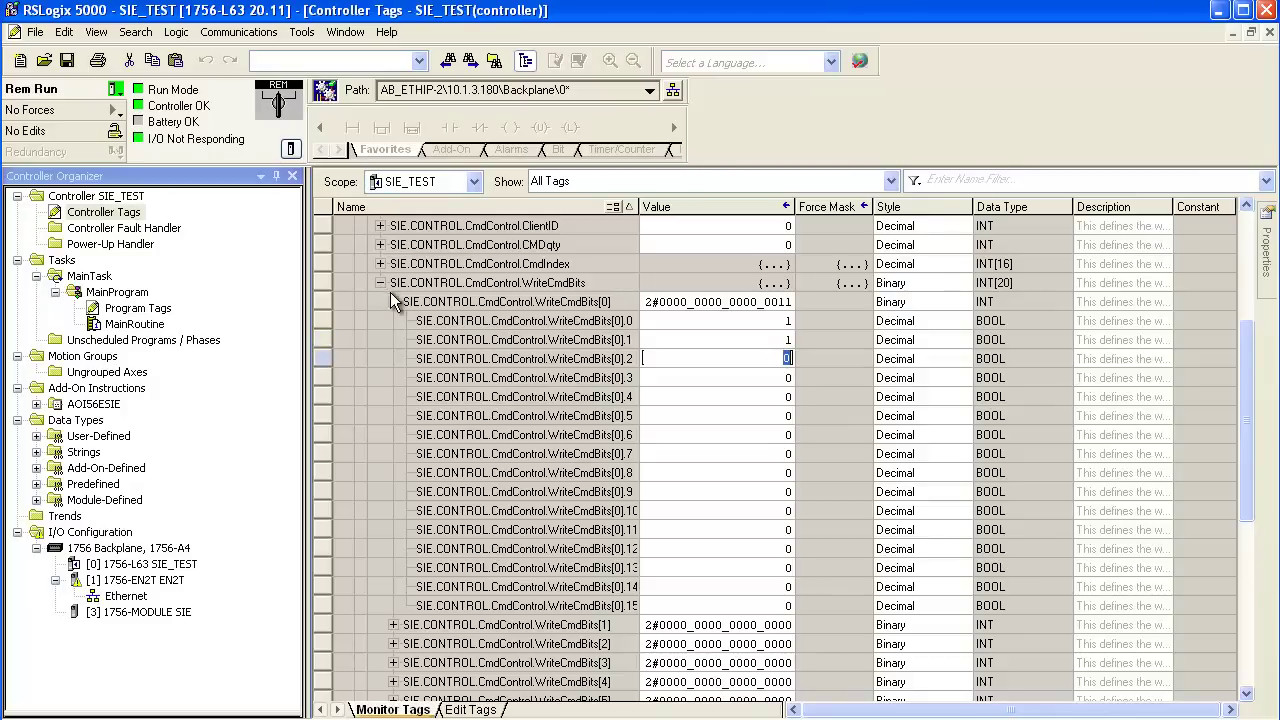
{"action": "left_click", "coordinate": [380, 283]}
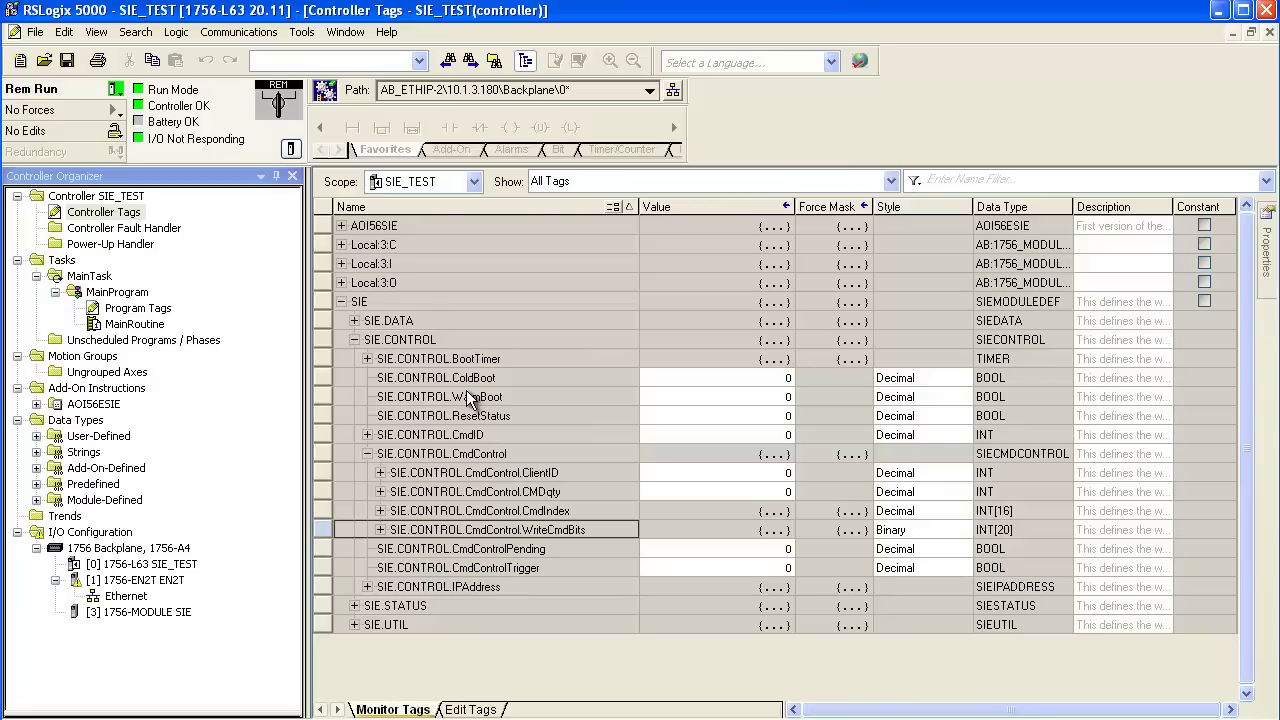
Step: Expand SIE.DATA.WriteData and set WriteData[0] to 17 and WriteData[1] to 562
{"action": "left_click", "coordinate": [352, 321]}
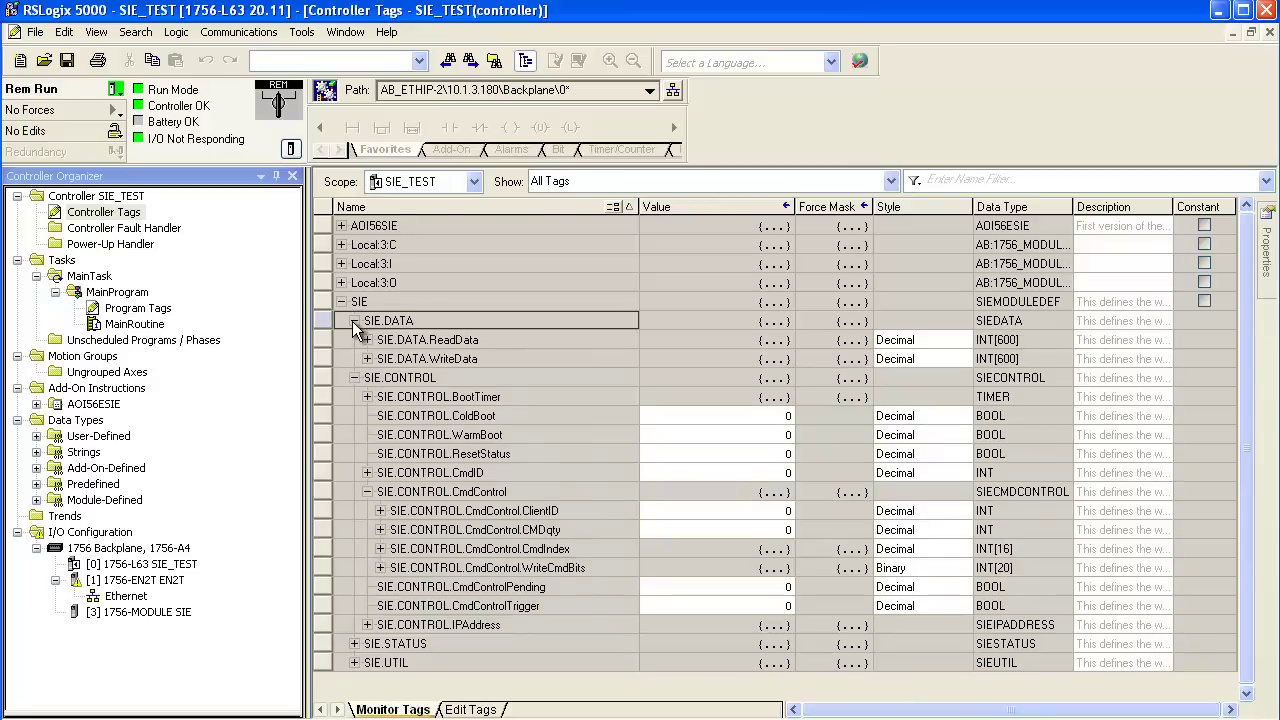
{"action": "left_click", "coordinate": [367, 359]}
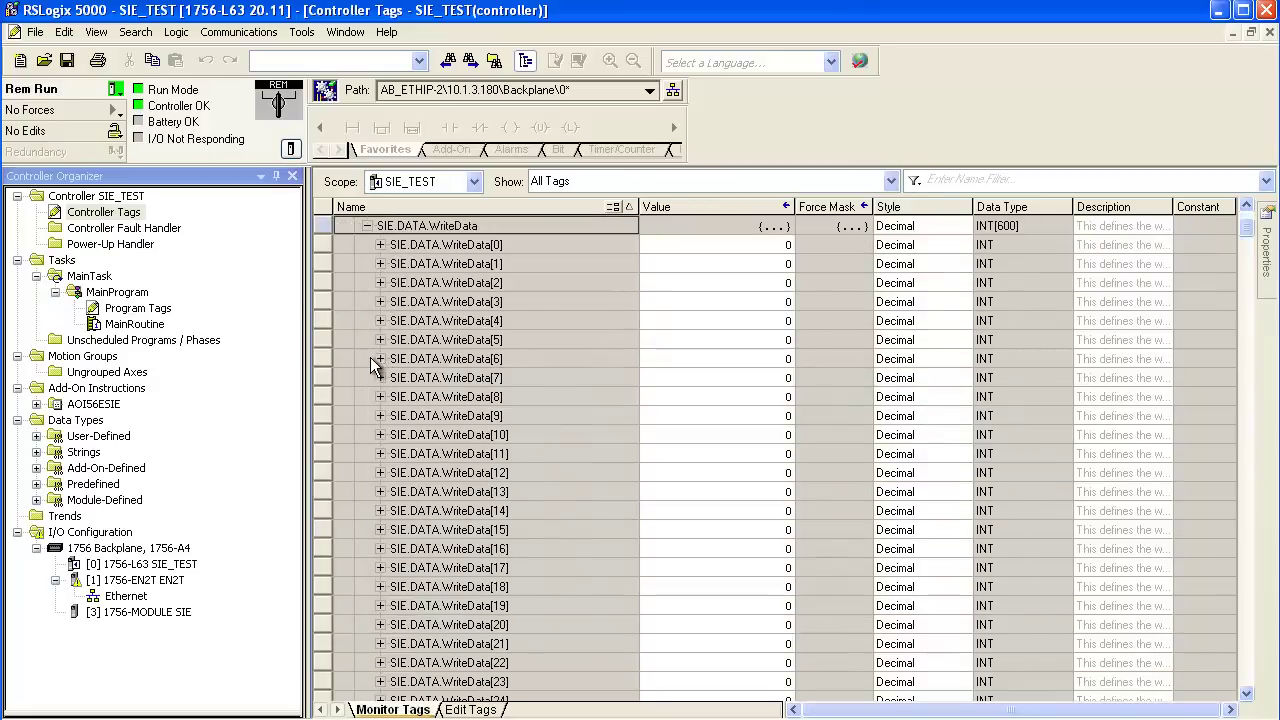
{"action": "left_click", "coordinate": [785, 251]}
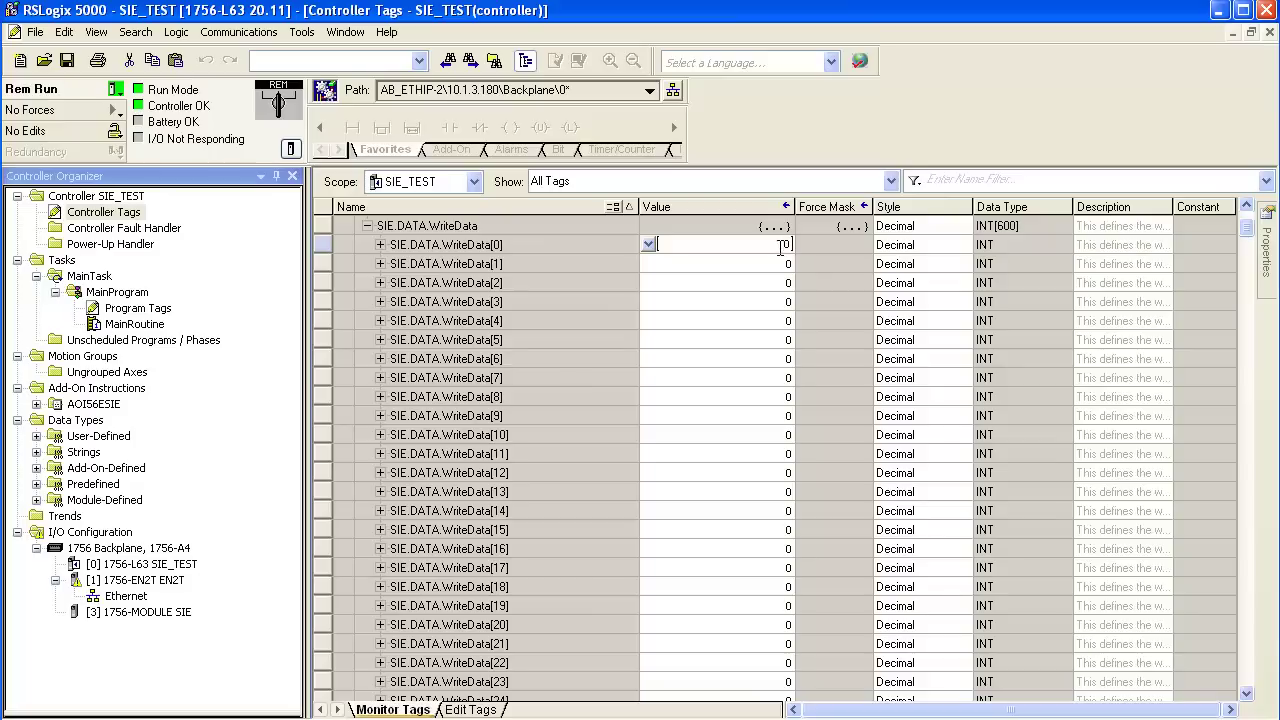
{"action": "type", "text": "17"}
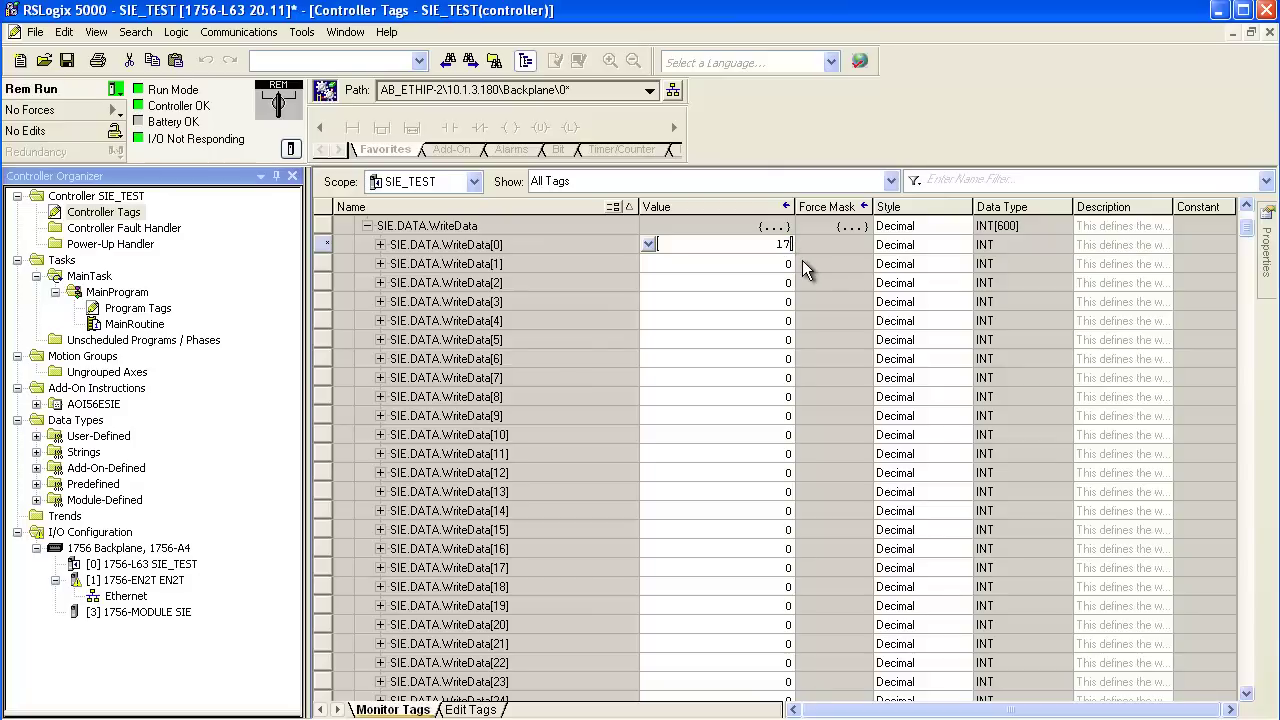
{"action": "left_click", "coordinate": [785, 263]}
{"action": "type", "text": "5"}
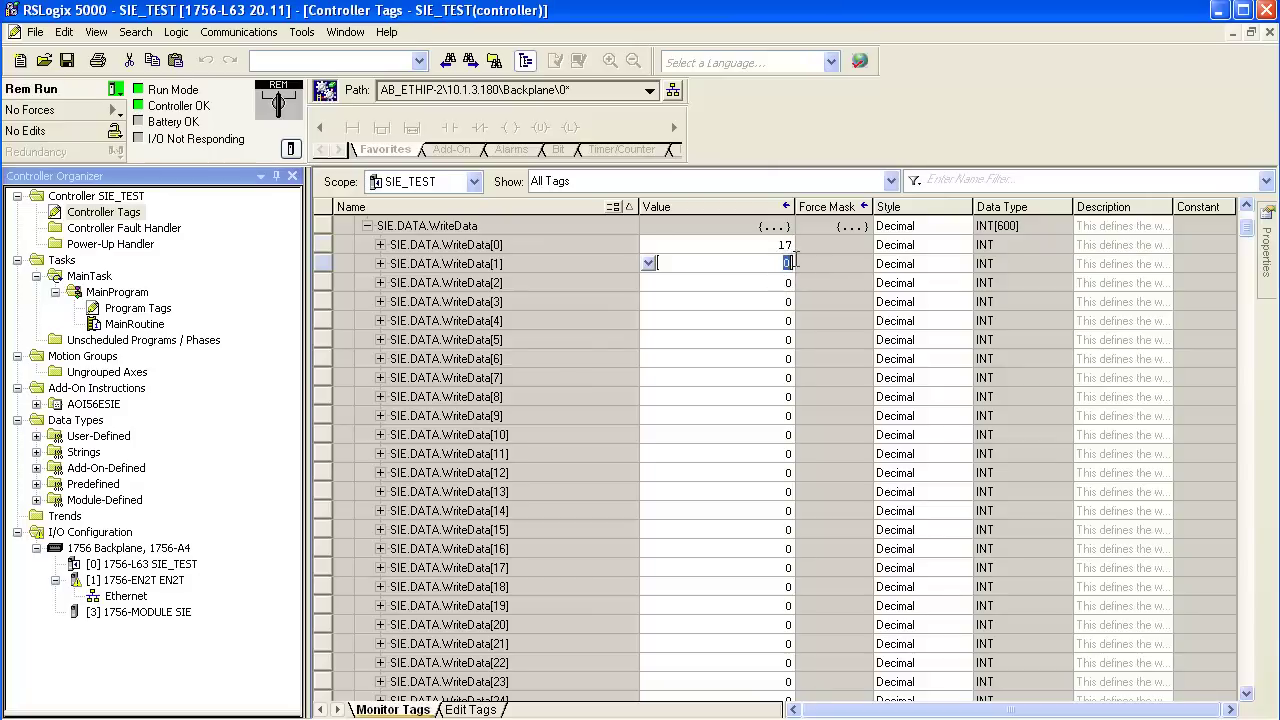
{"action": "type", "text": "62"}
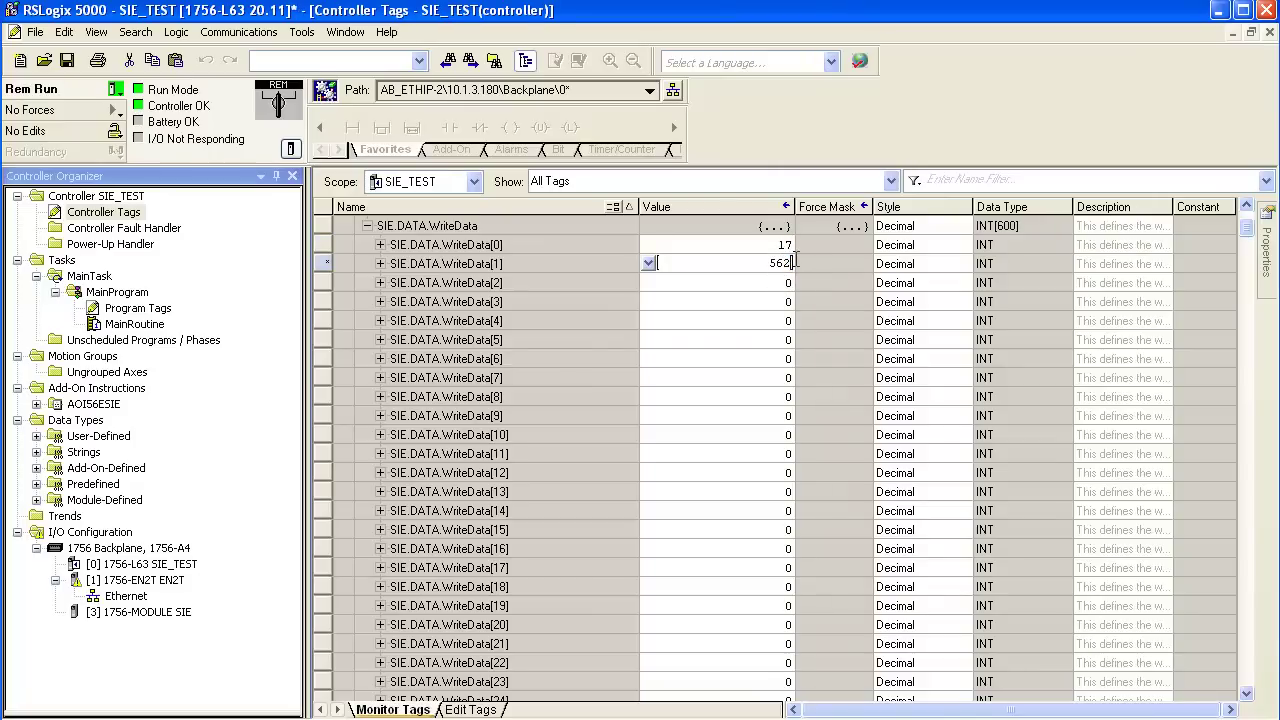
Step: Set SIE.DATA.WriteData[2] to 8, WriteData[3] to 15 and WriteData[4] to 2
{"action": "left_click", "coordinate": [787, 283]}
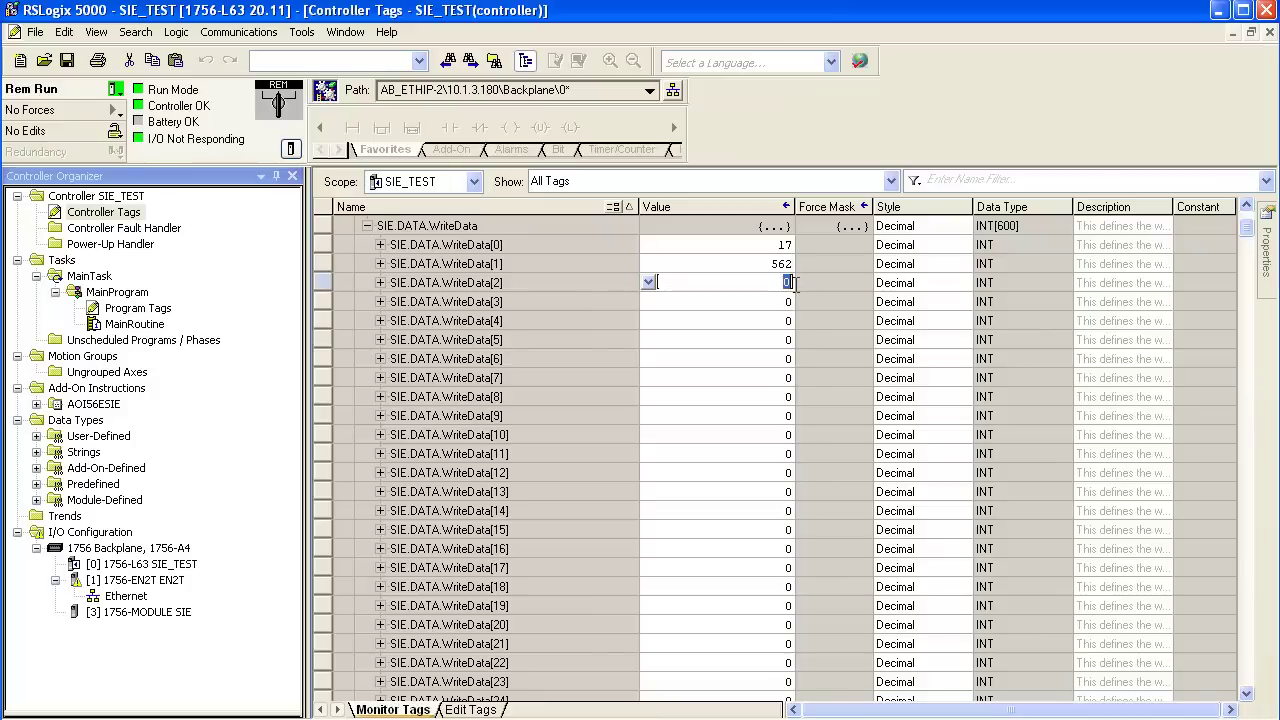
{"action": "double_click", "coordinate": [793, 284]}
{"action": "type", "text": "8"}
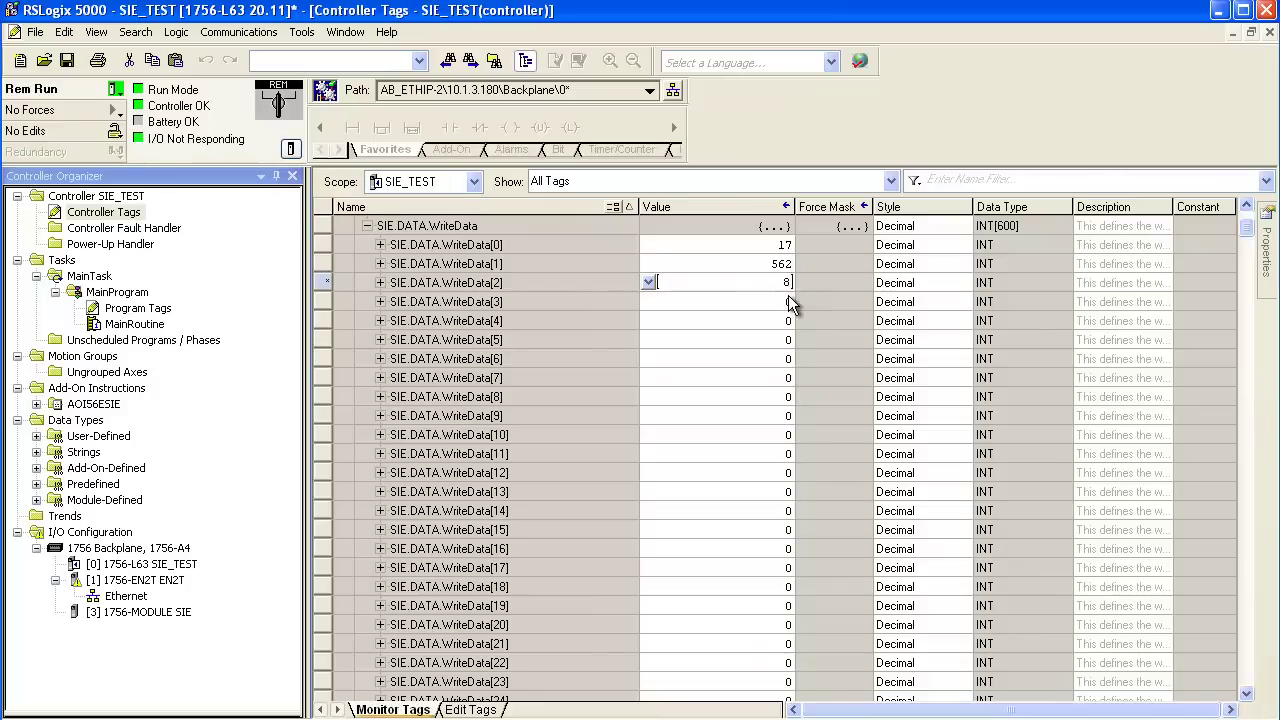
{"action": "left_click", "coordinate": [783, 302]}
{"action": "type", "text": "15"}
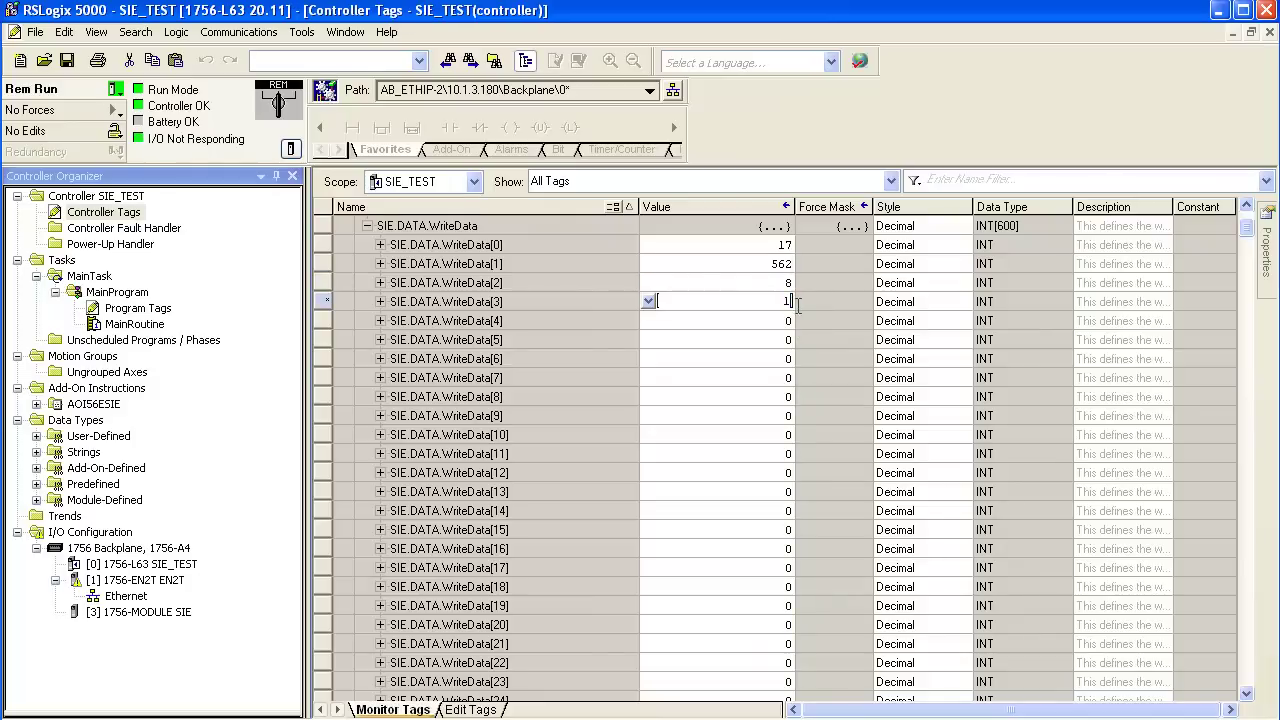
{"action": "key", "text": "Return"}
{"action": "type", "text": "2"}
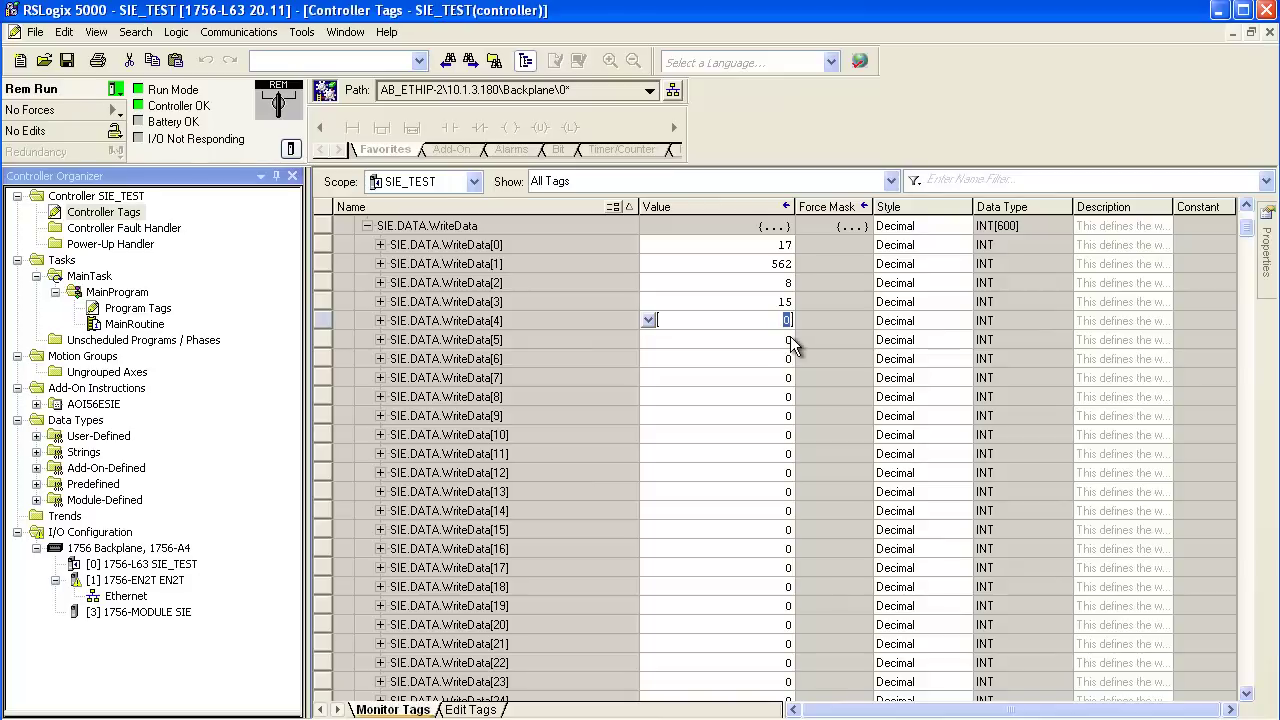
{"action": "key", "text": "Return"}
{"action": "left_click", "coordinate": [764, 351]}
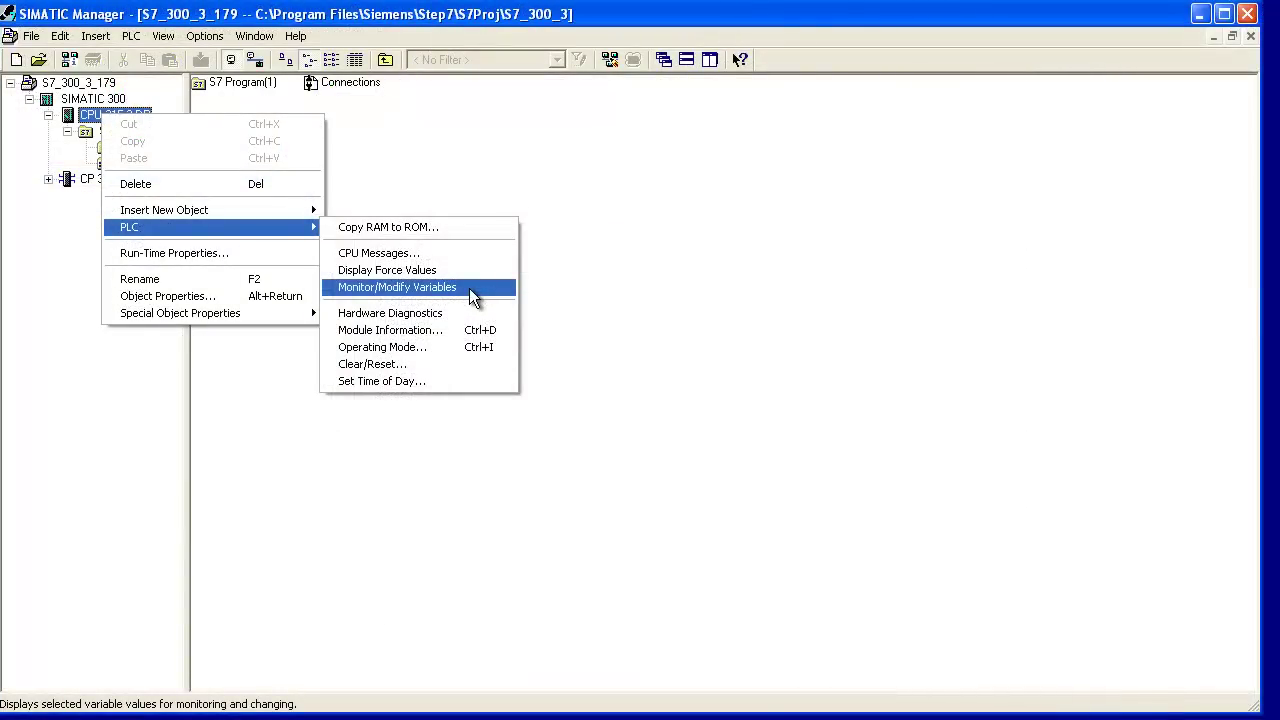
Step: In SIMATIC Manager, open Monitor/Modify Variables for the CPU 315-2 DP and update the monitor values of MD 0 through MD 16
{"action": "left_click", "coordinate": [471, 287]}
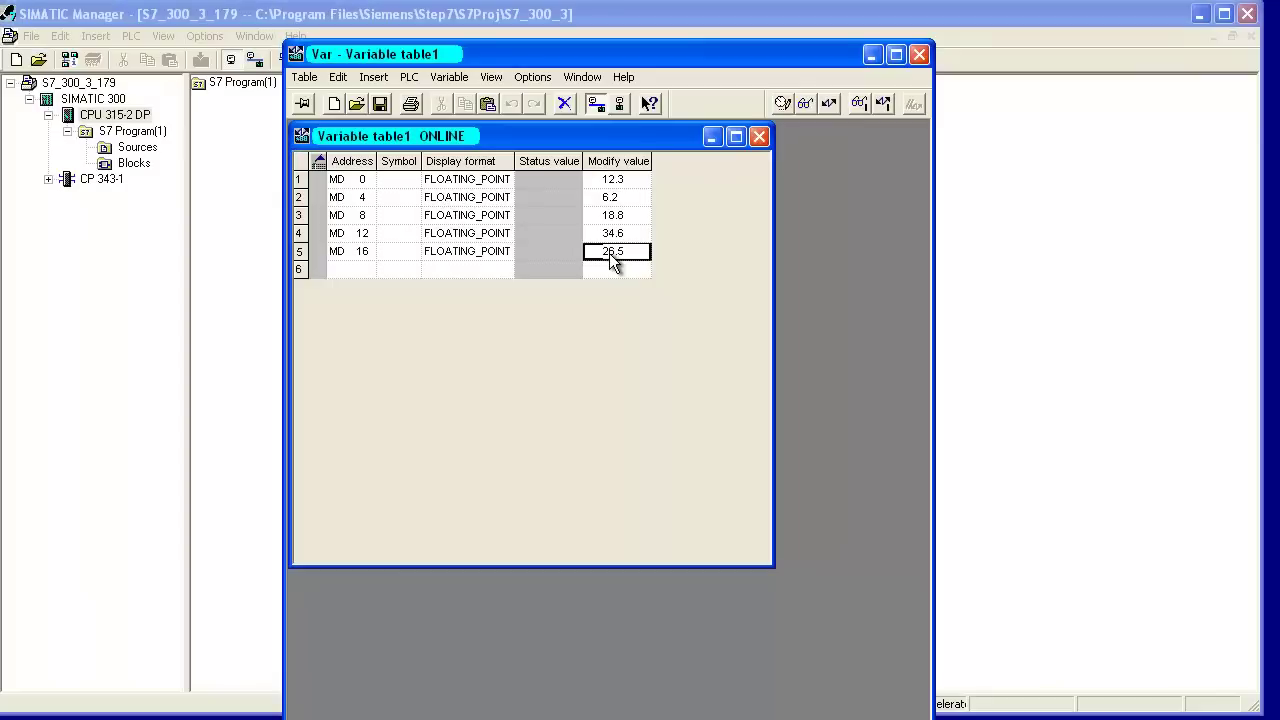
{"action": "right_click", "coordinate": [540, 177]}
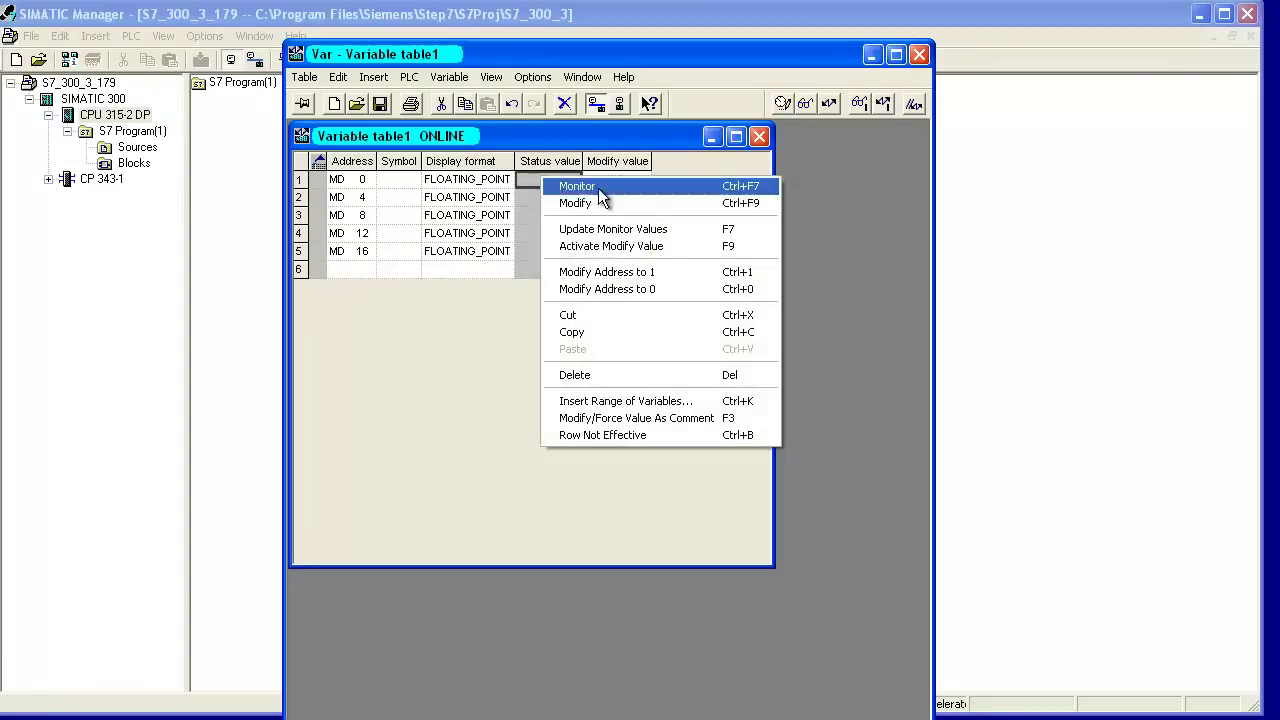
{"action": "left_click", "coordinate": [614, 232]}
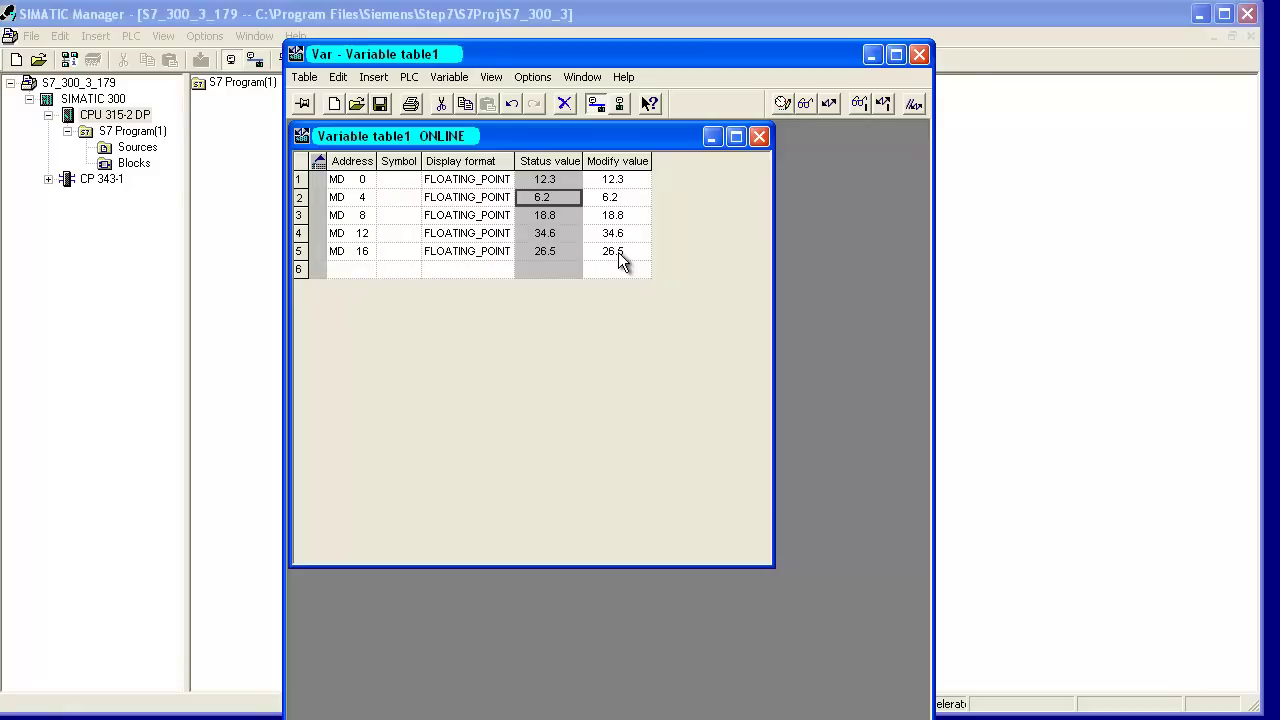
{"action": "left_click", "coordinate": [553, 181]}
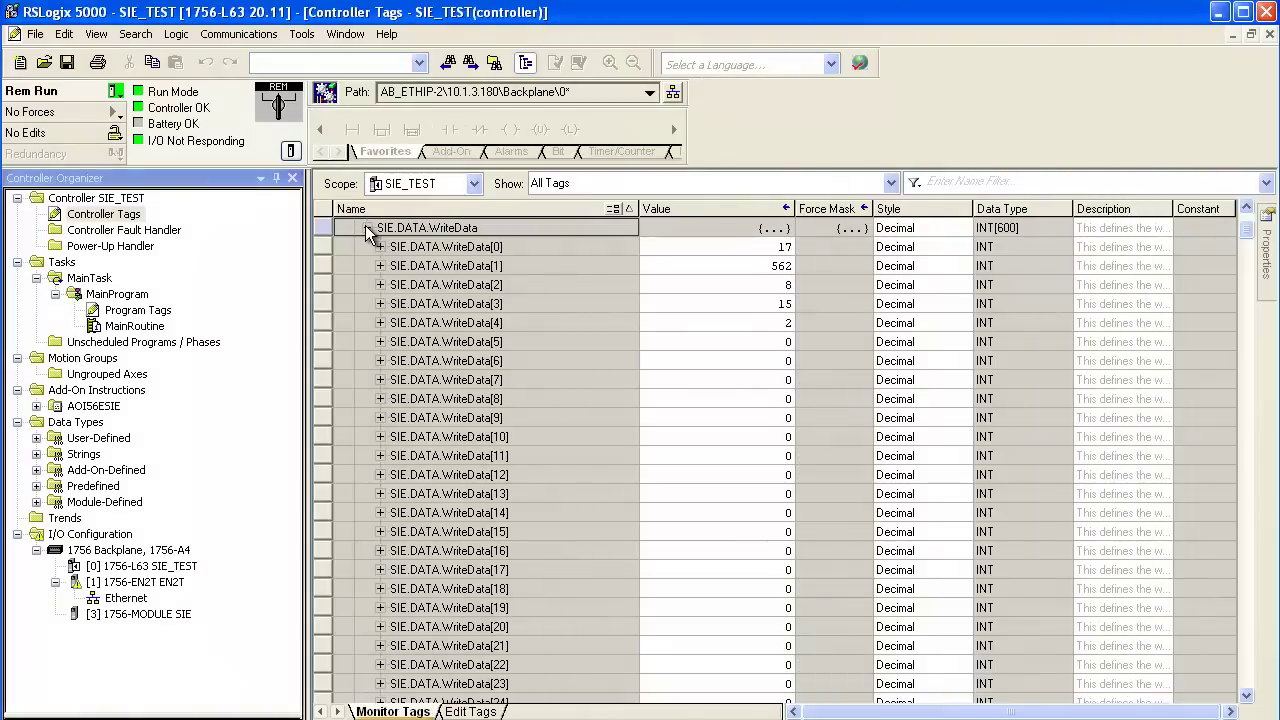
Step: Switch back to RSLogix 5000, collapse SIE.DATA.WriteData and examine the values in SIE.DATA.ReadData
{"action": "left_click", "coordinate": [368, 229]}
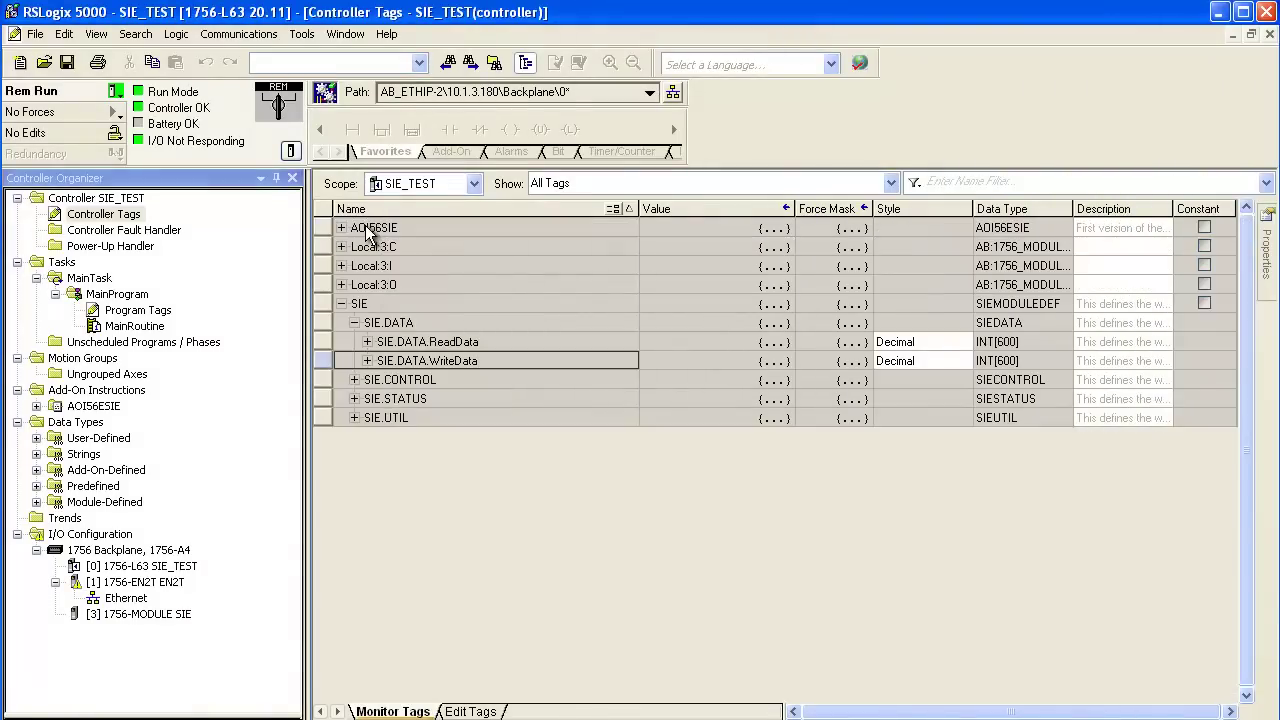
{"action": "left_click", "coordinate": [367, 342]}
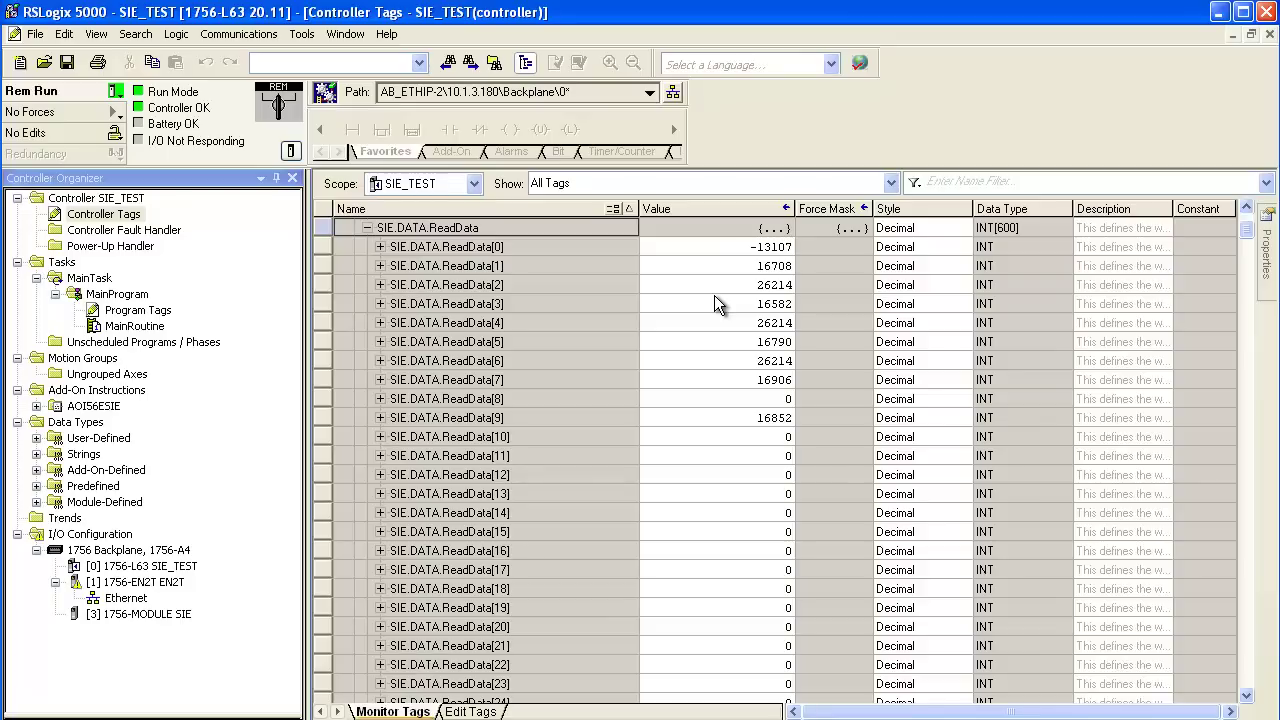
{"action": "left_click", "coordinate": [778, 249]}
{"action": "left_click", "coordinate": [778, 267]}
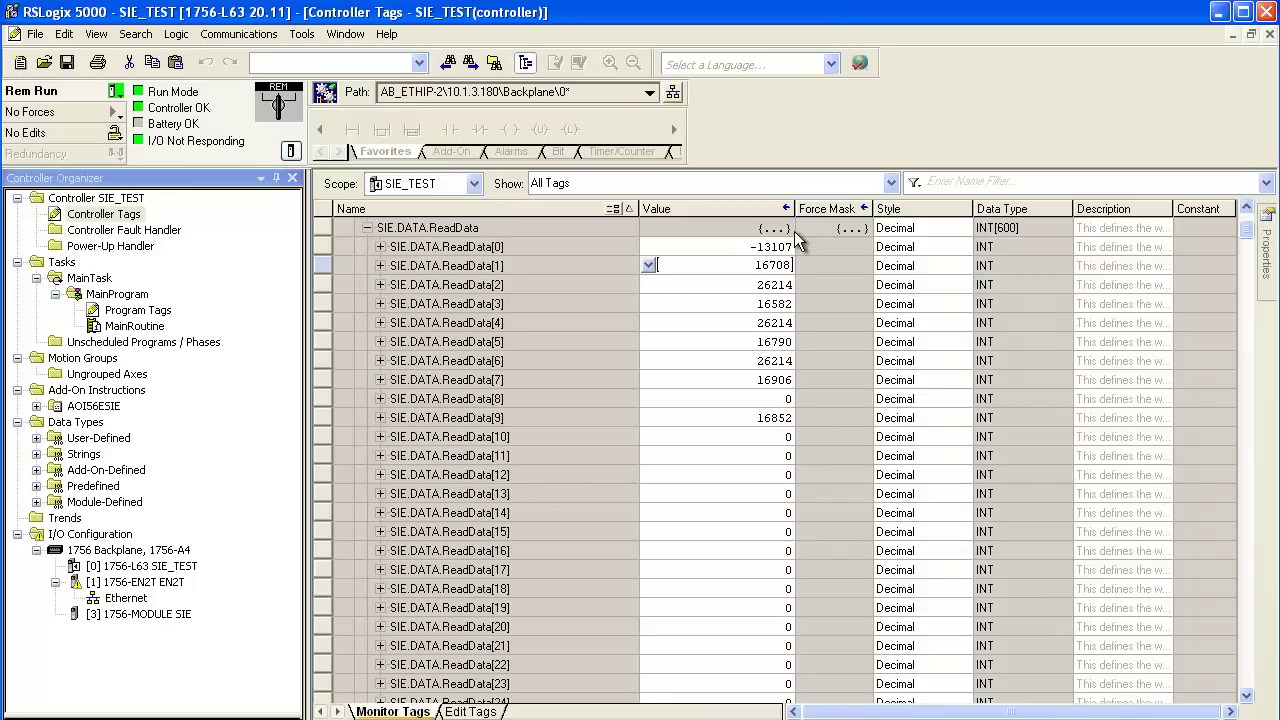
Step: Create a controller tag named REALDATA with the data type REAL[5]
{"action": "left_click", "coordinate": [489, 712]}
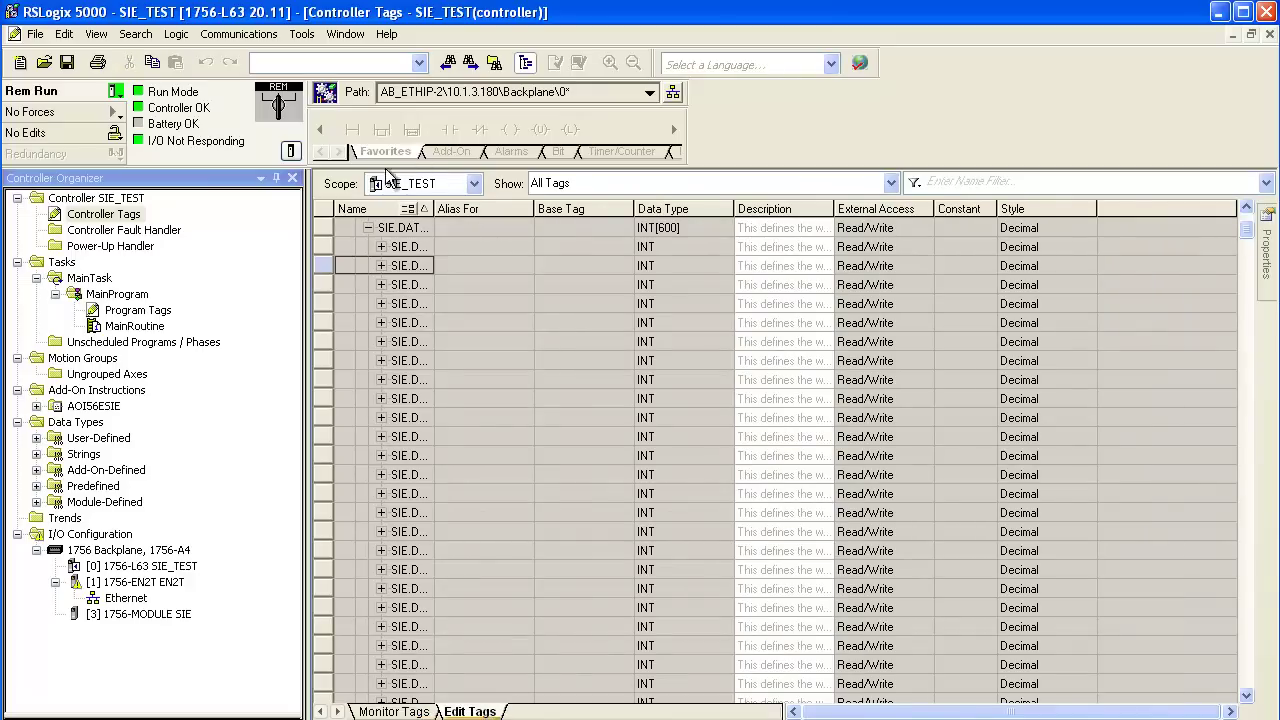
{"action": "left_click", "coordinate": [367, 228]}
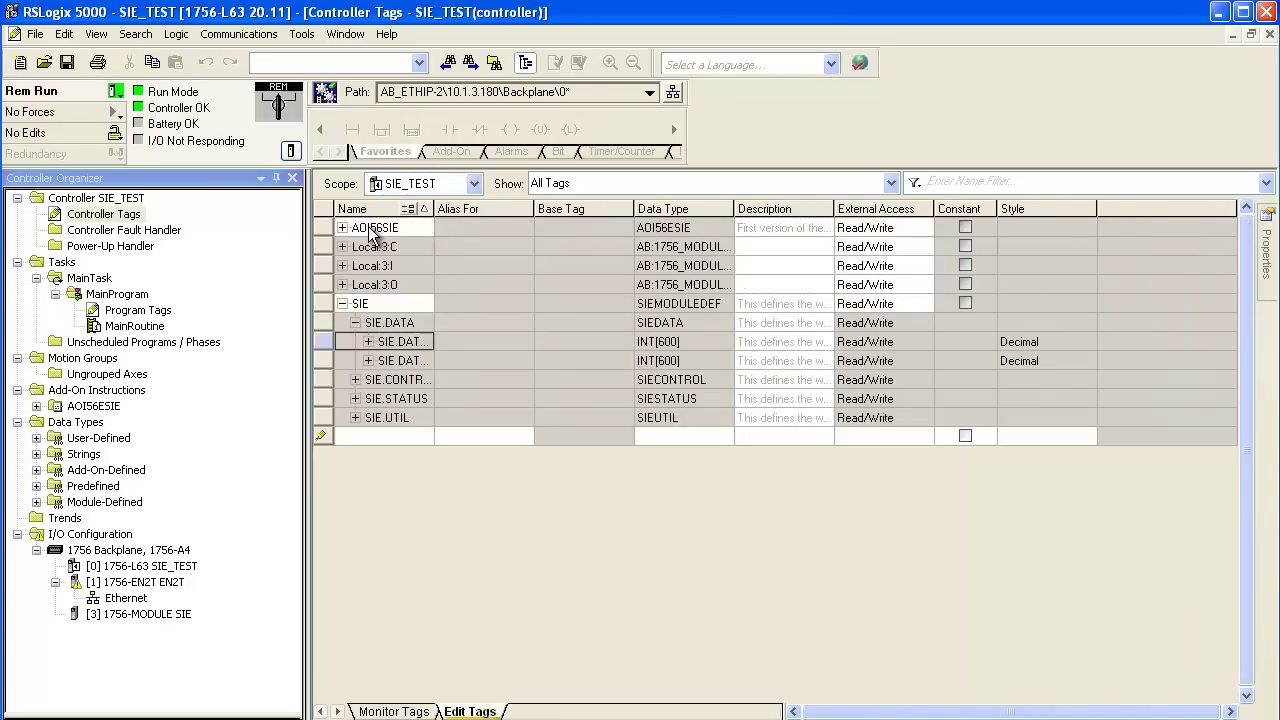
{"action": "left_click", "coordinate": [358, 436]}
{"action": "type", "text": "REALDATA"}
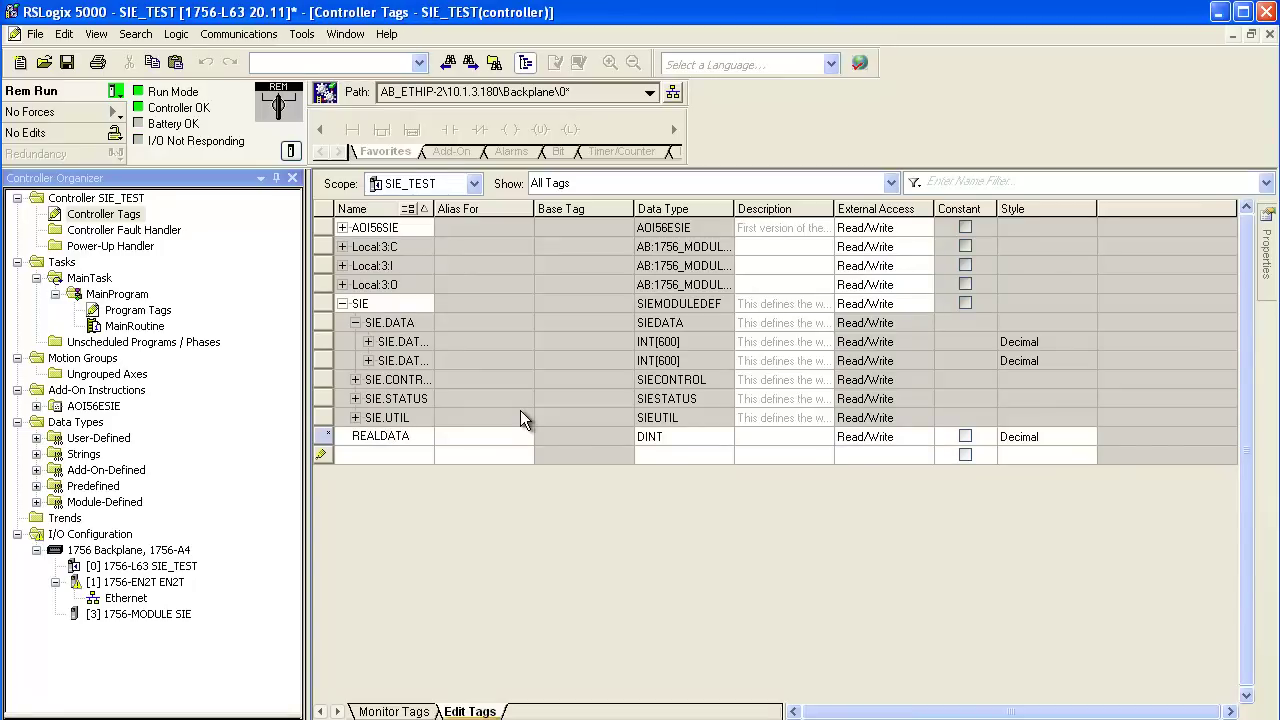
{"action": "left_click", "coordinate": [713, 440]}
{"action": "left_click", "coordinate": [721, 437]}
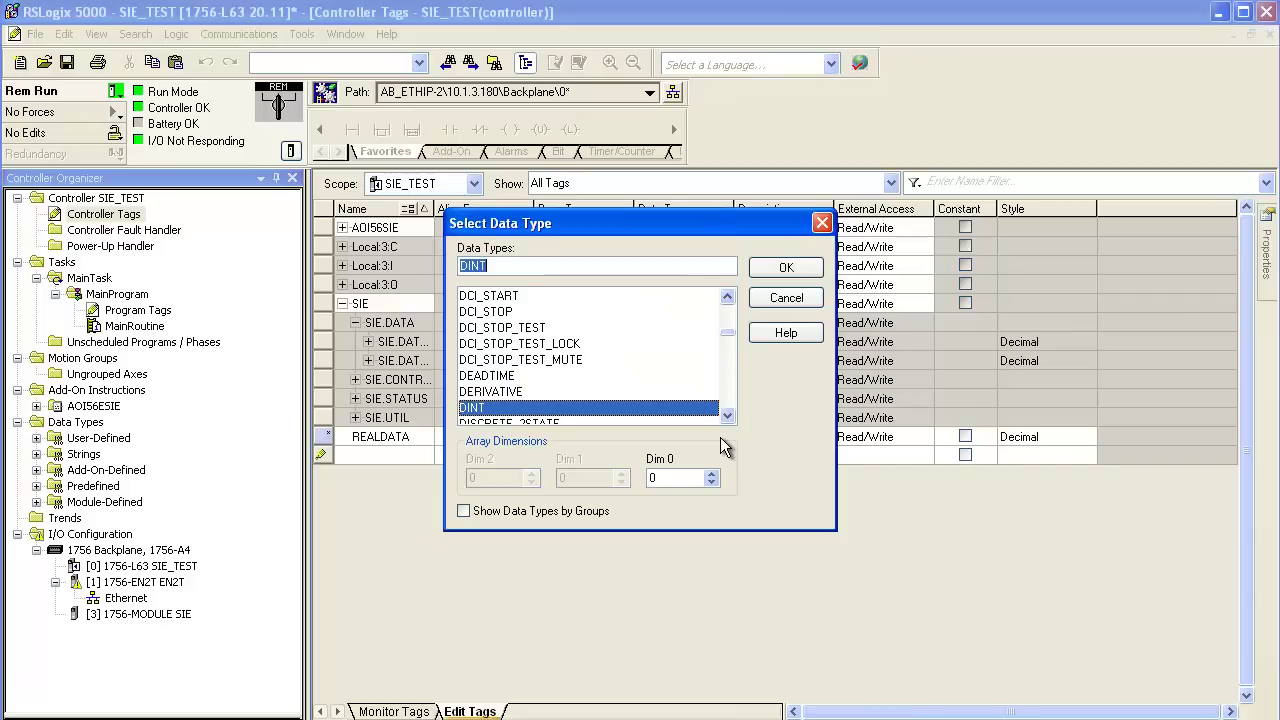
{"action": "type", "text": "REAL"}
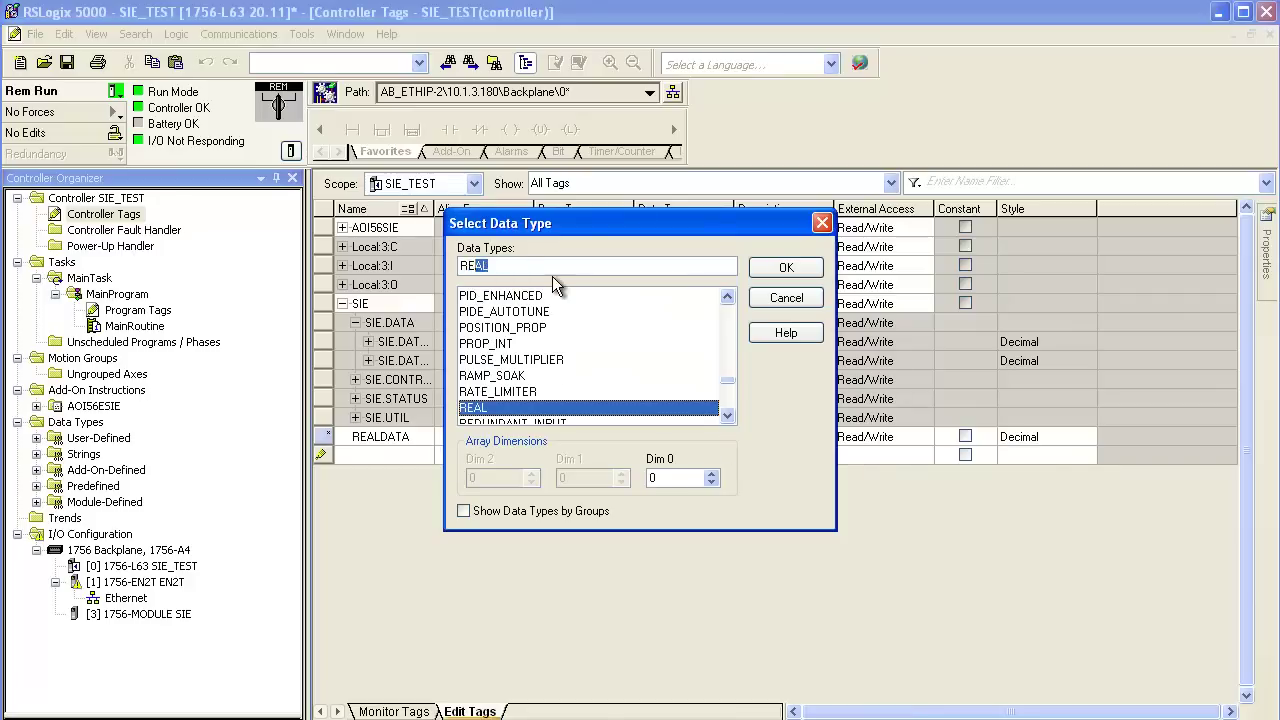
{"action": "type", "text": "[5]"}
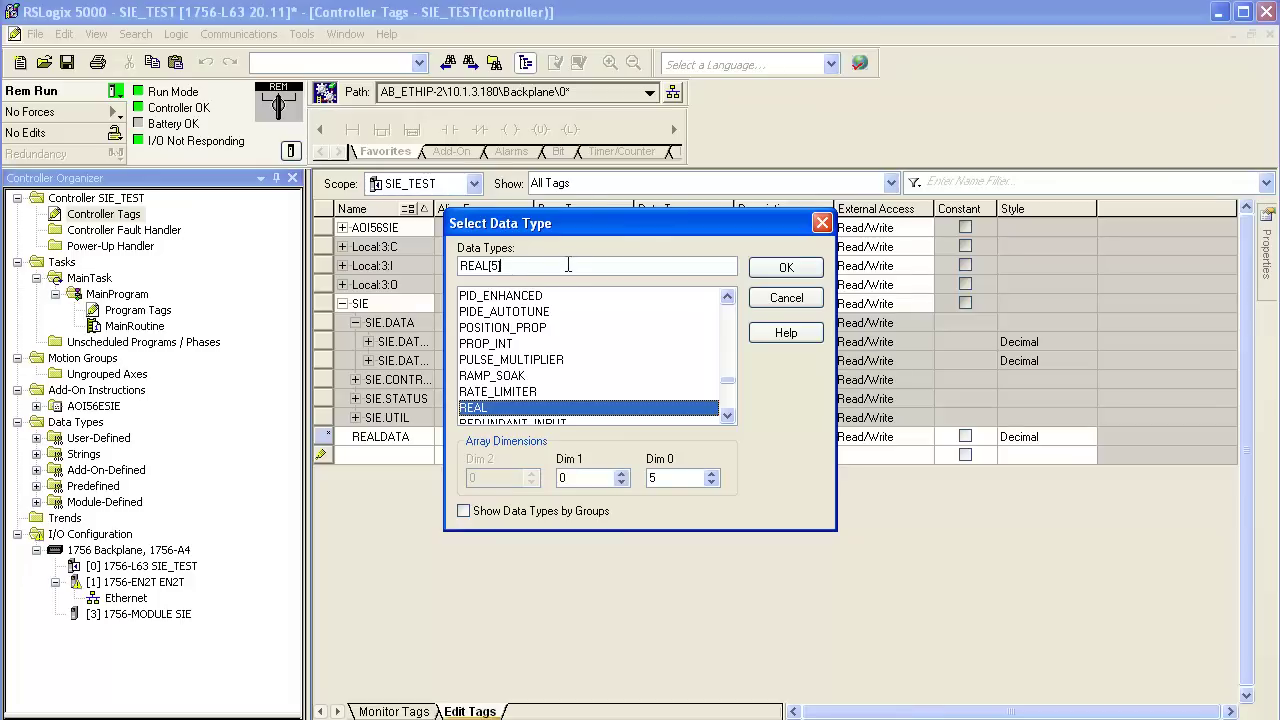
{"action": "left_click", "coordinate": [790, 268]}
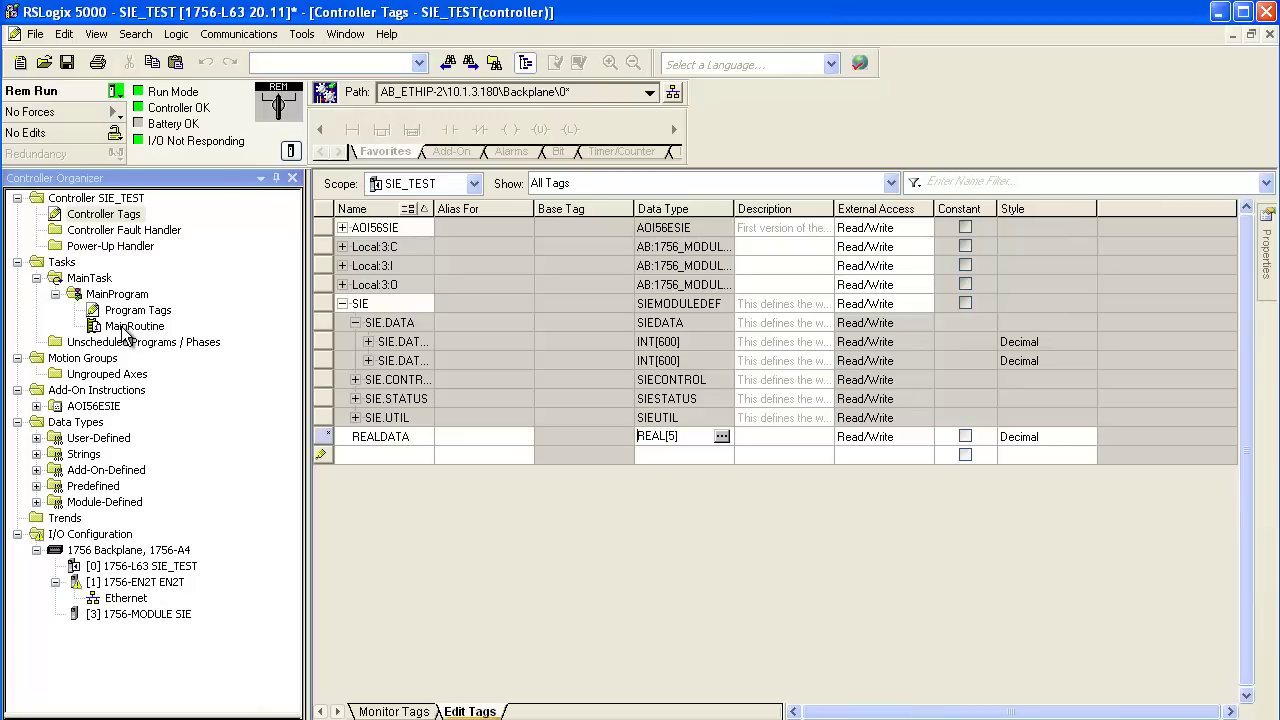
Step: Open MainRoutine and add a new rung after the AOI56ESIE rung
{"action": "double_click", "coordinate": [128, 327]}
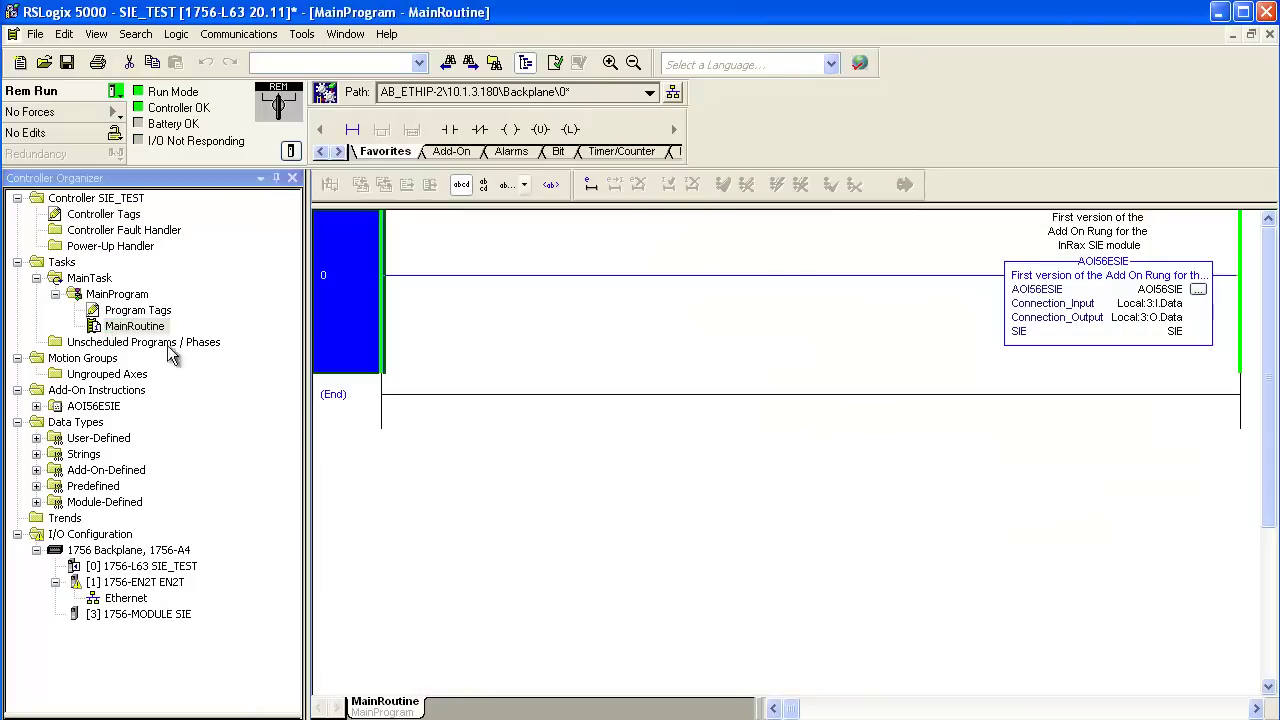
{"action": "left_click", "coordinate": [333, 396]}
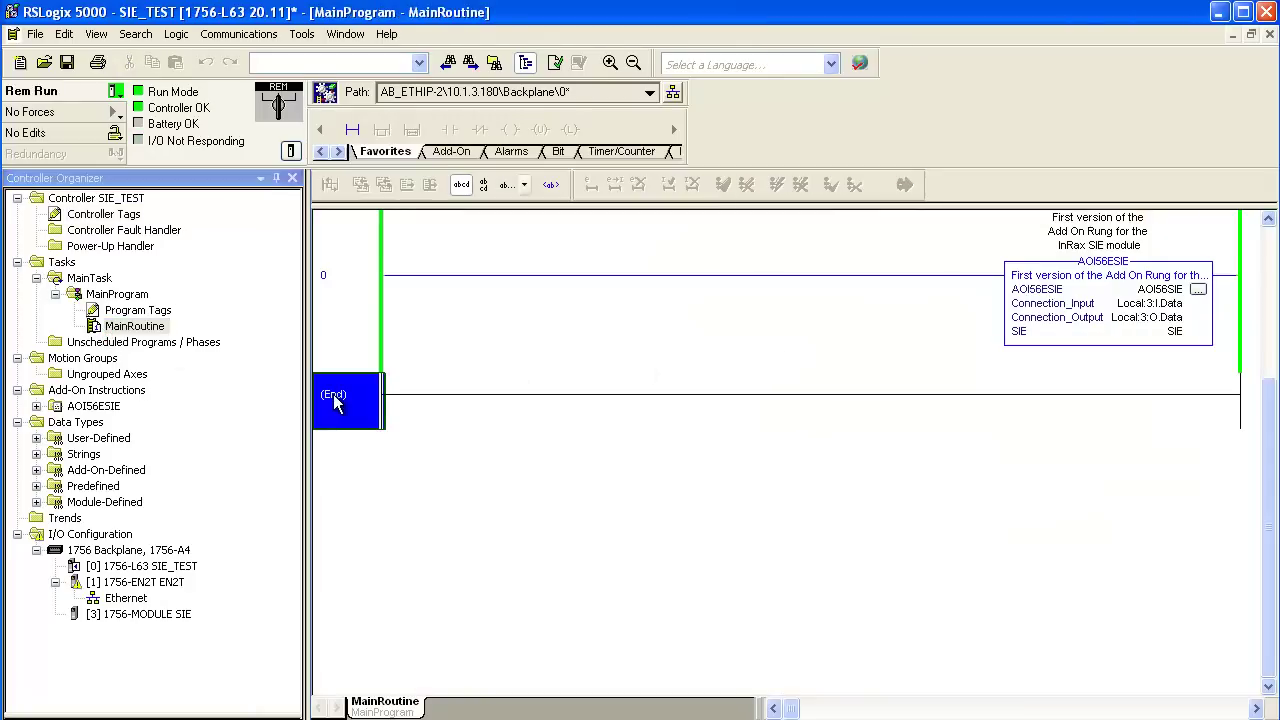
{"action": "right_click", "coordinate": [334, 396]}
{"action": "left_click", "coordinate": [430, 503]}
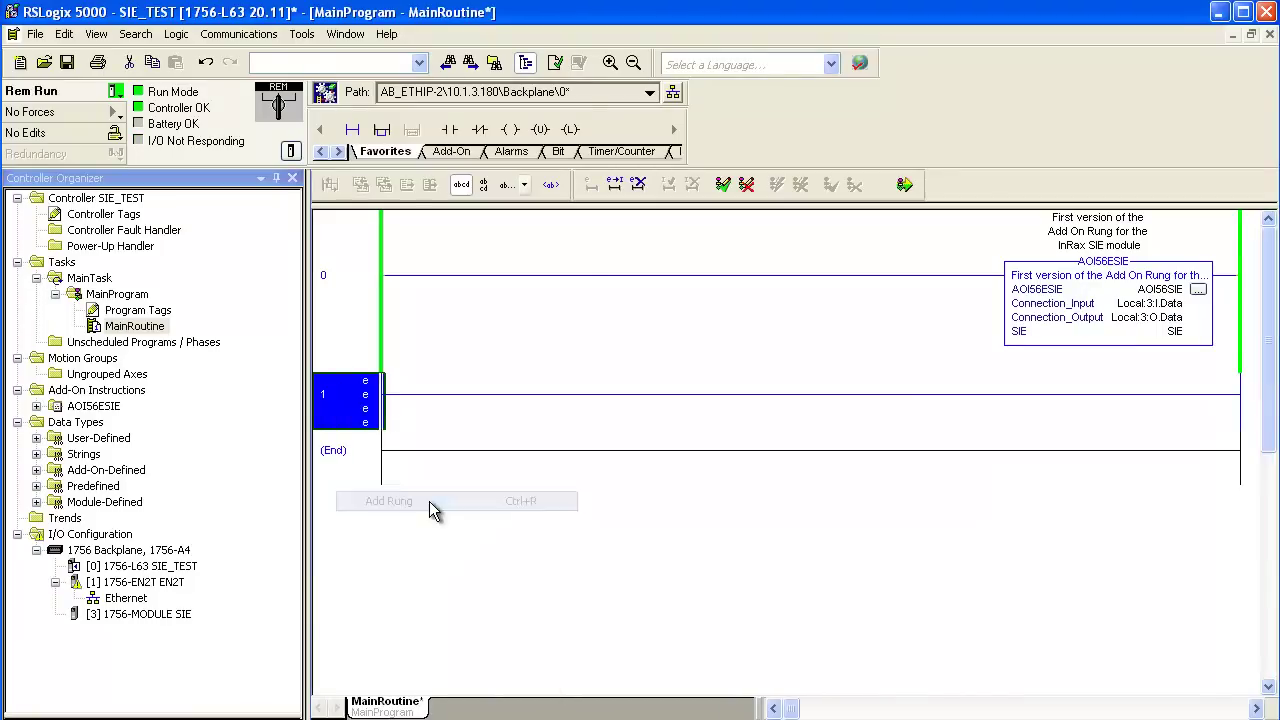
Step: Add a COP (Copy File) instruction from the File/Misc. group to rung 1
{"action": "right_click", "coordinate": [360, 403]}
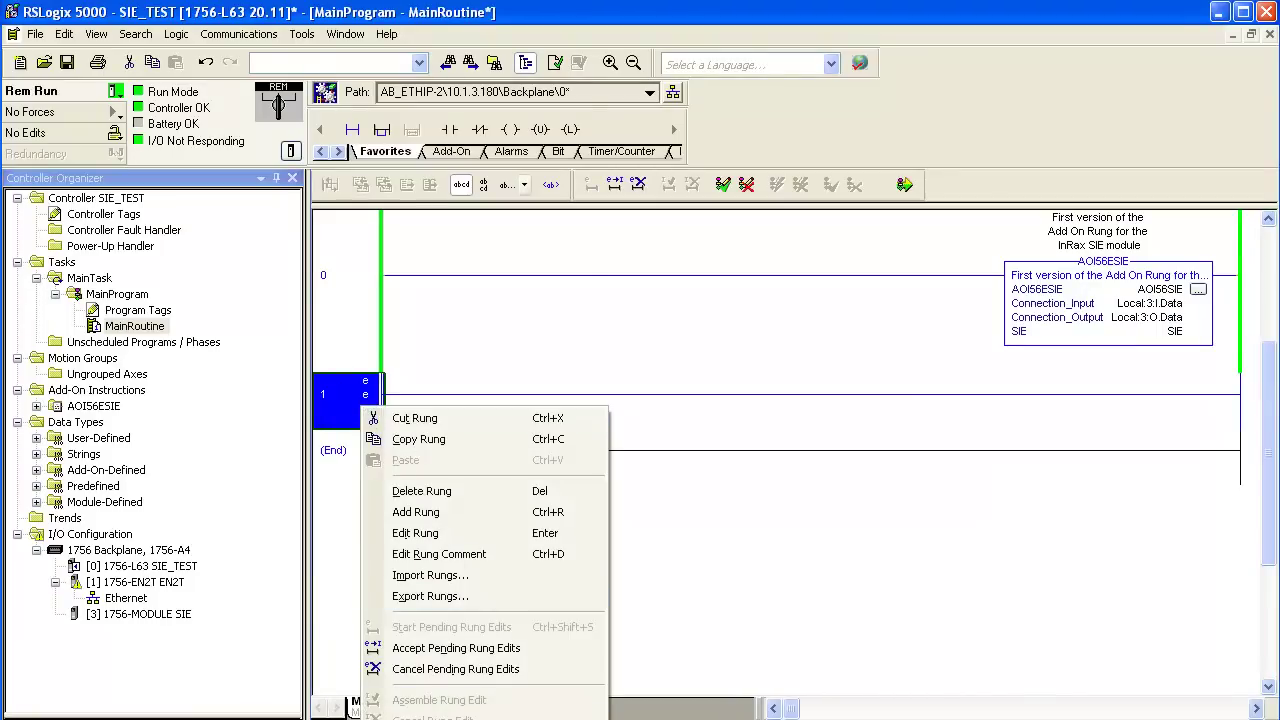
{"action": "left_click", "coordinate": [508, 717]}
{"action": "left_click_drag", "start_coordinate": [795, 313], "coordinate": [797, 344]}
{"action": "left_click", "coordinate": [487, 342]}
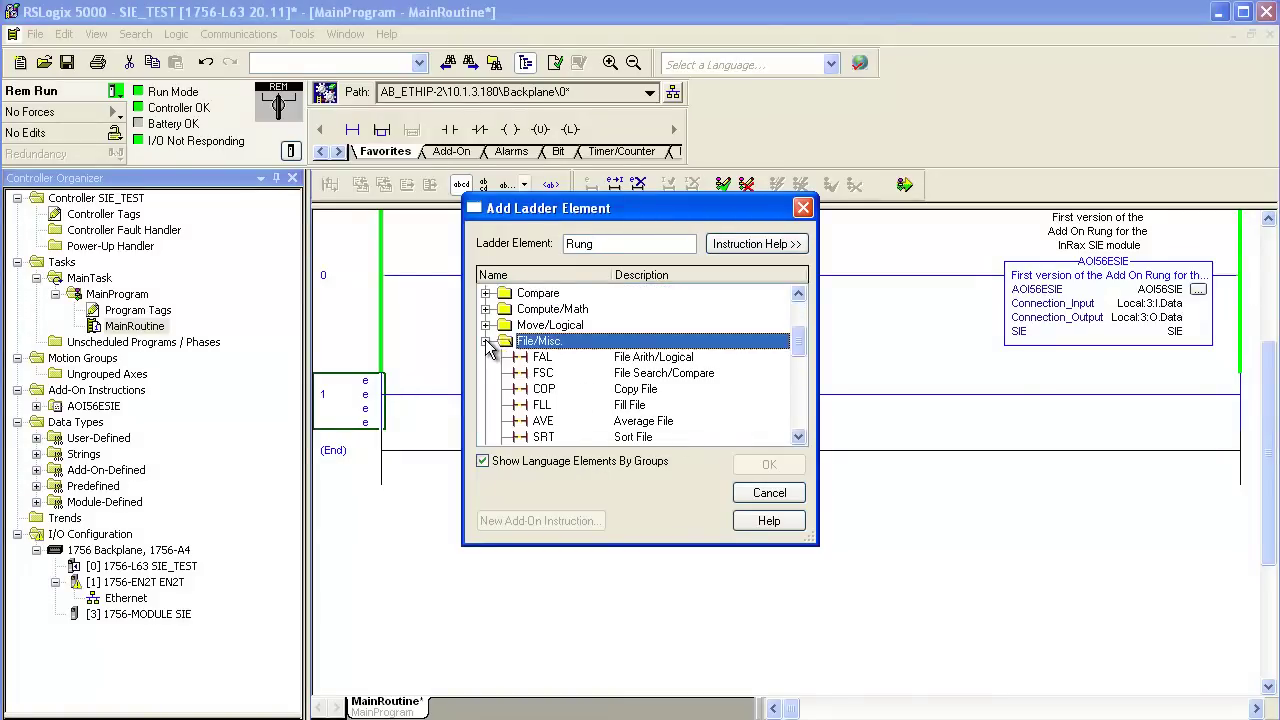
{"action": "left_click", "coordinate": [556, 390]}
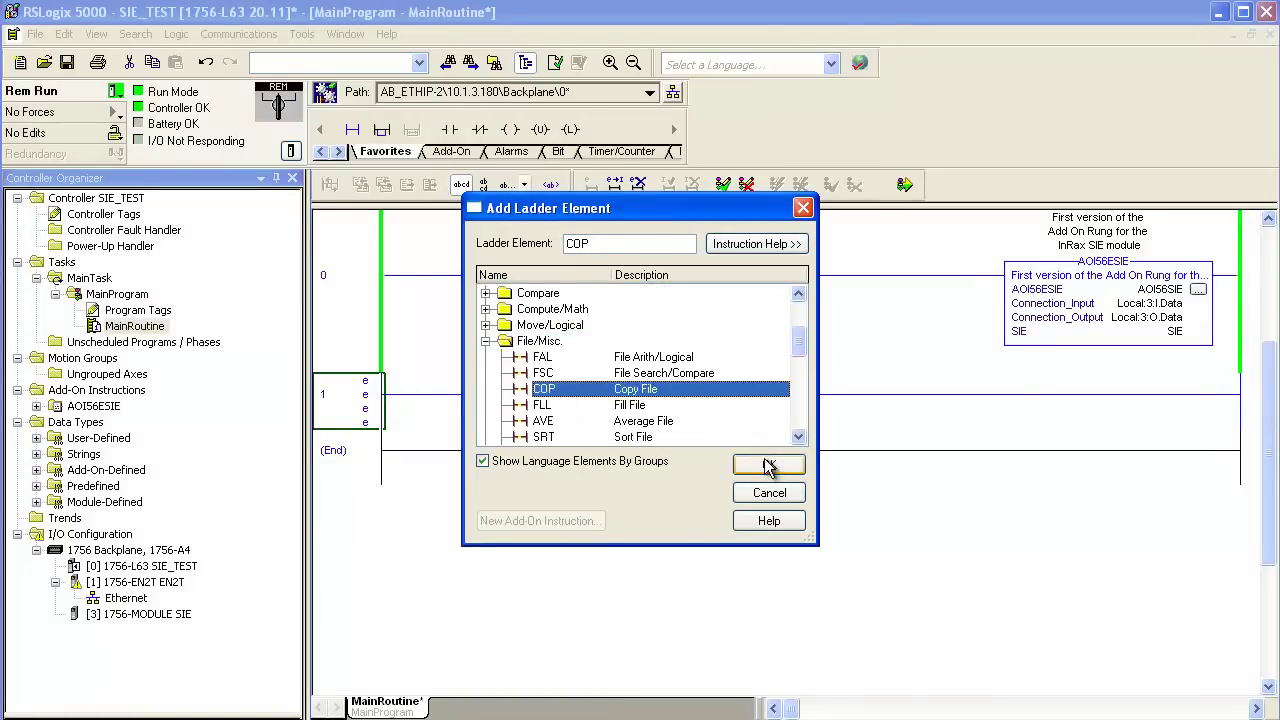
{"action": "left_click", "coordinate": [768, 466]}
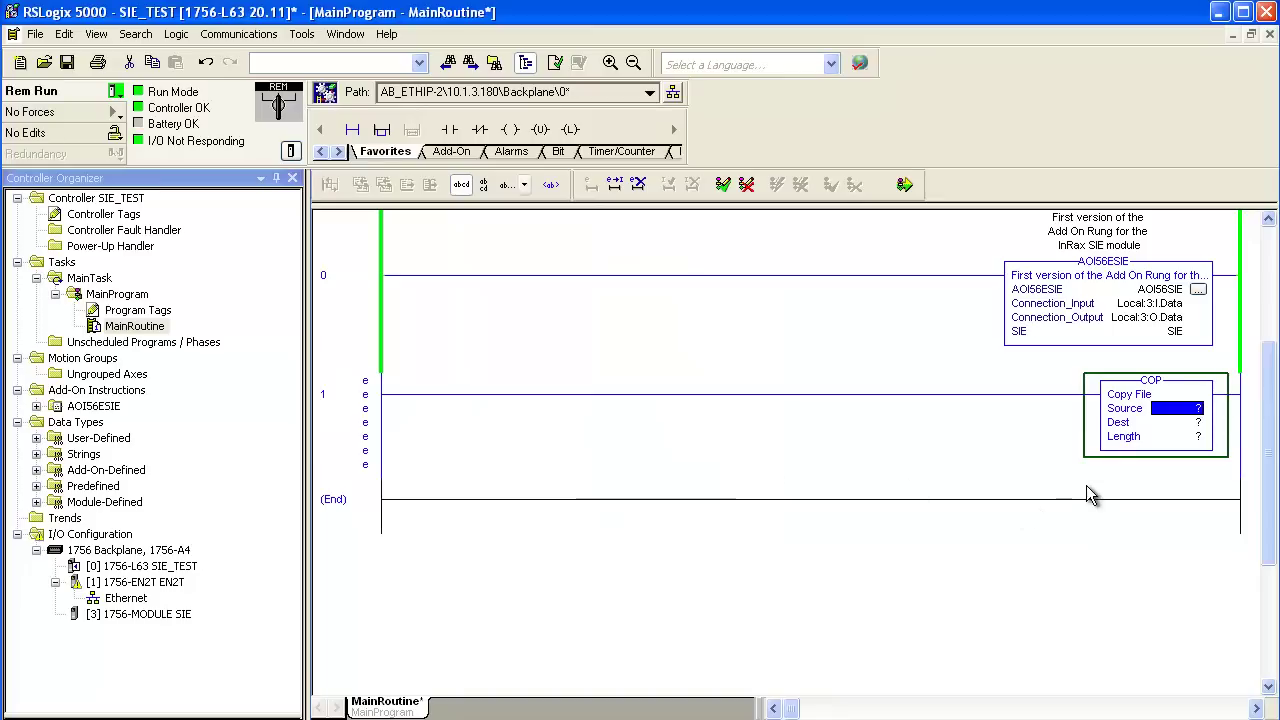
Step: Set the COP instruction's Source on rung 1 to SIE.DATA.ReadData[0], picked from the tag browser
{"action": "double_click", "coordinate": [1172, 407]}
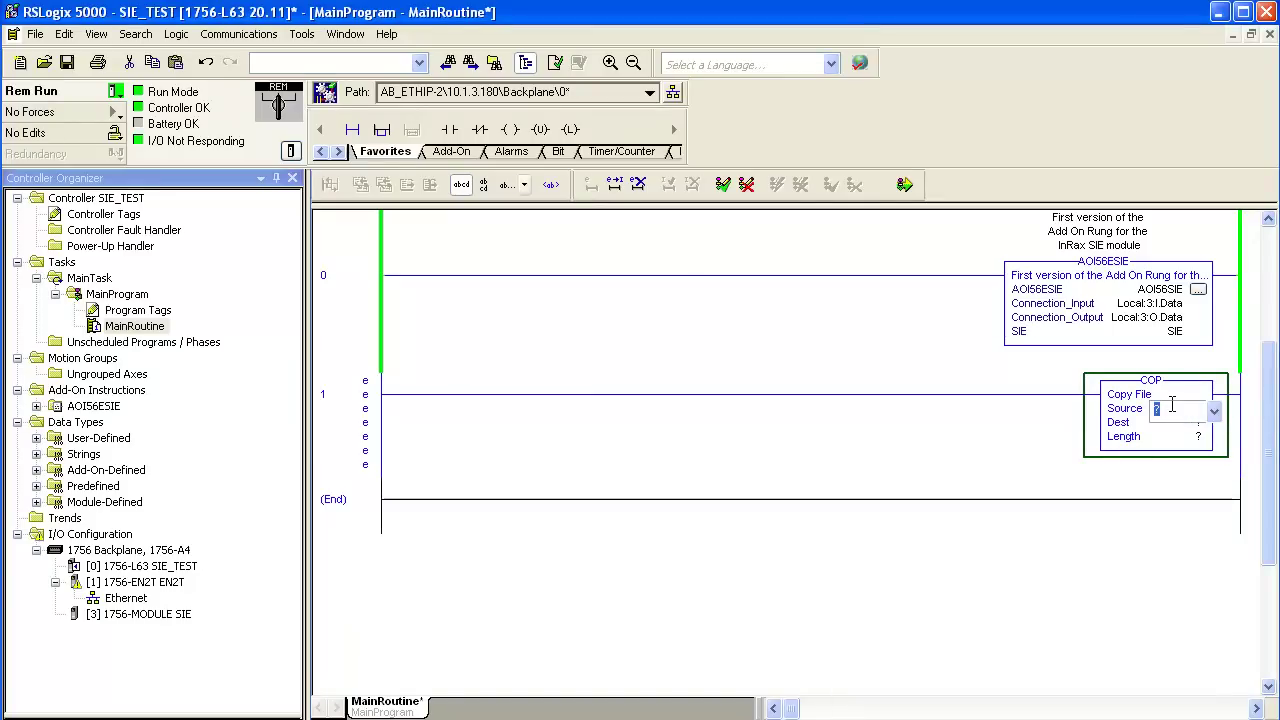
{"action": "left_click", "coordinate": [1214, 410]}
{"action": "left_click", "coordinate": [1181, 557]}
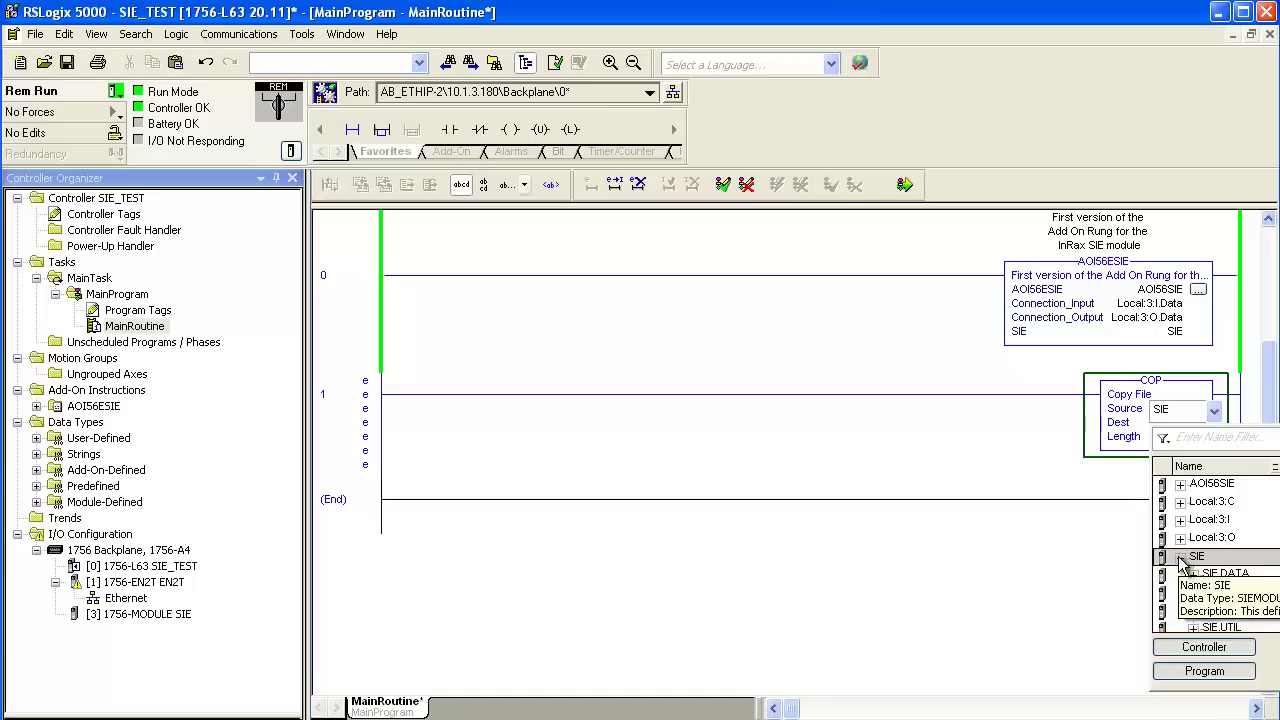
{"action": "scroll", "coordinate": [1200, 560], "scroll_direction": "down", "scroll_amount": 1}
{"action": "left_click", "coordinate": [1193, 556]}
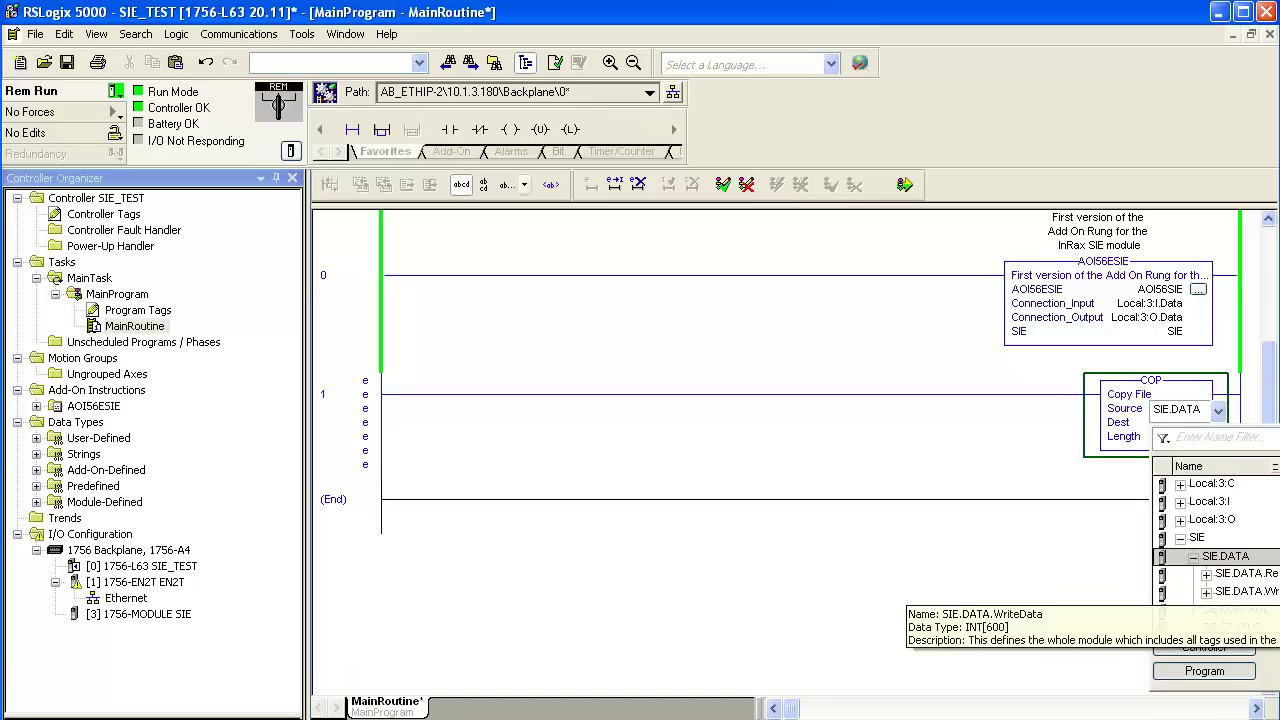
{"action": "left_click", "coordinate": [1206, 573]}
{"action": "left_click", "coordinate": [1240, 591]}
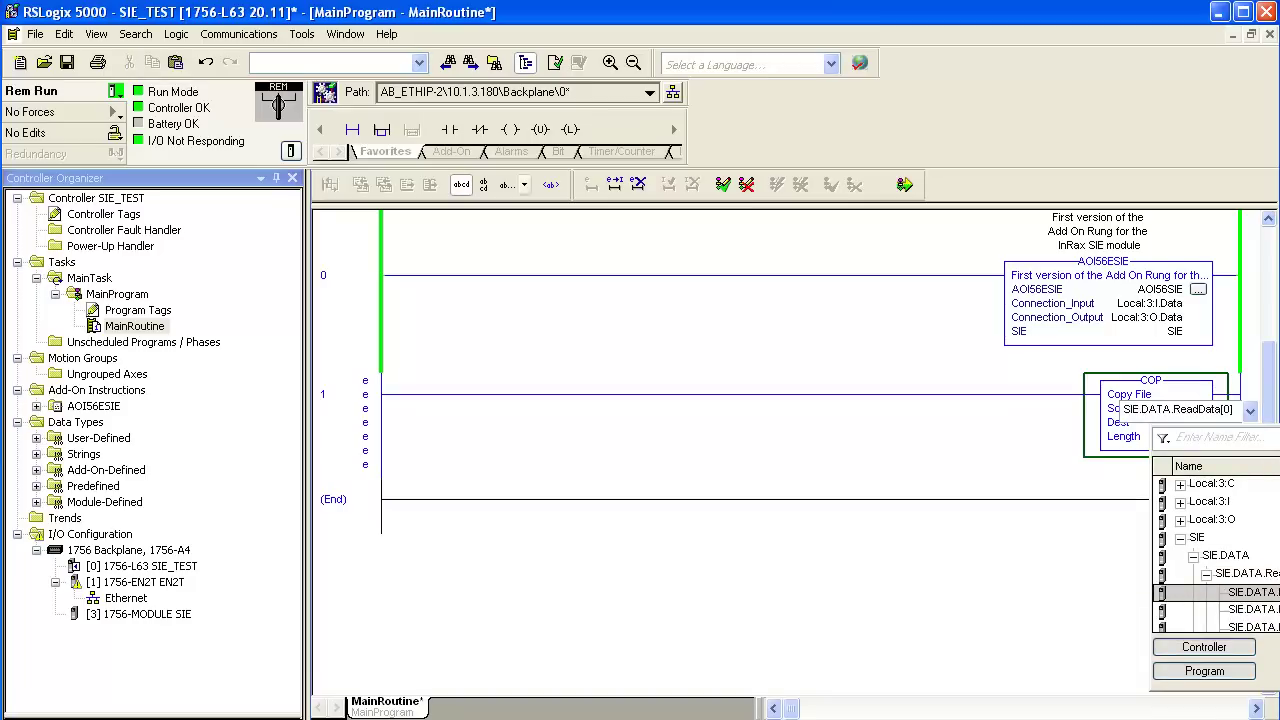
{"action": "key", "text": "Return"}
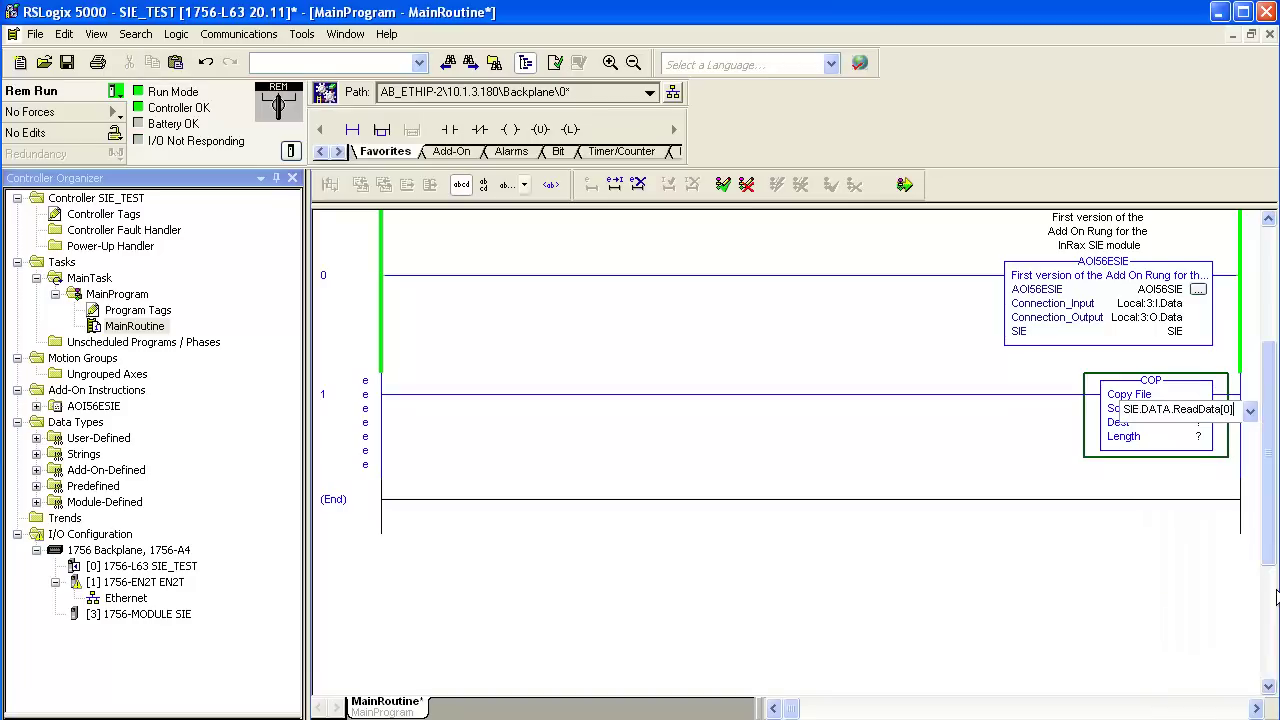
Step: Set the COP instruction's Dest to REALDATA[0], picked from the expanded REALDATA array
{"action": "left_click", "coordinate": [1124, 424]}
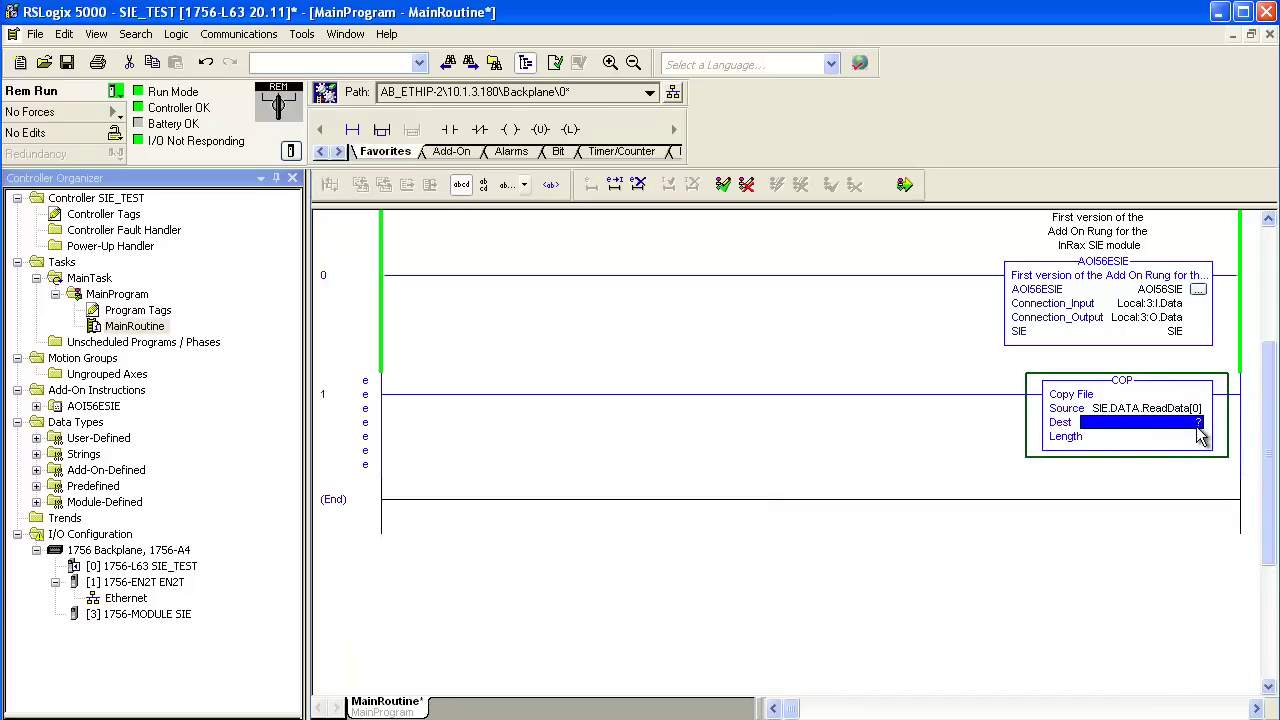
{"action": "left_click", "coordinate": [1200, 428]}
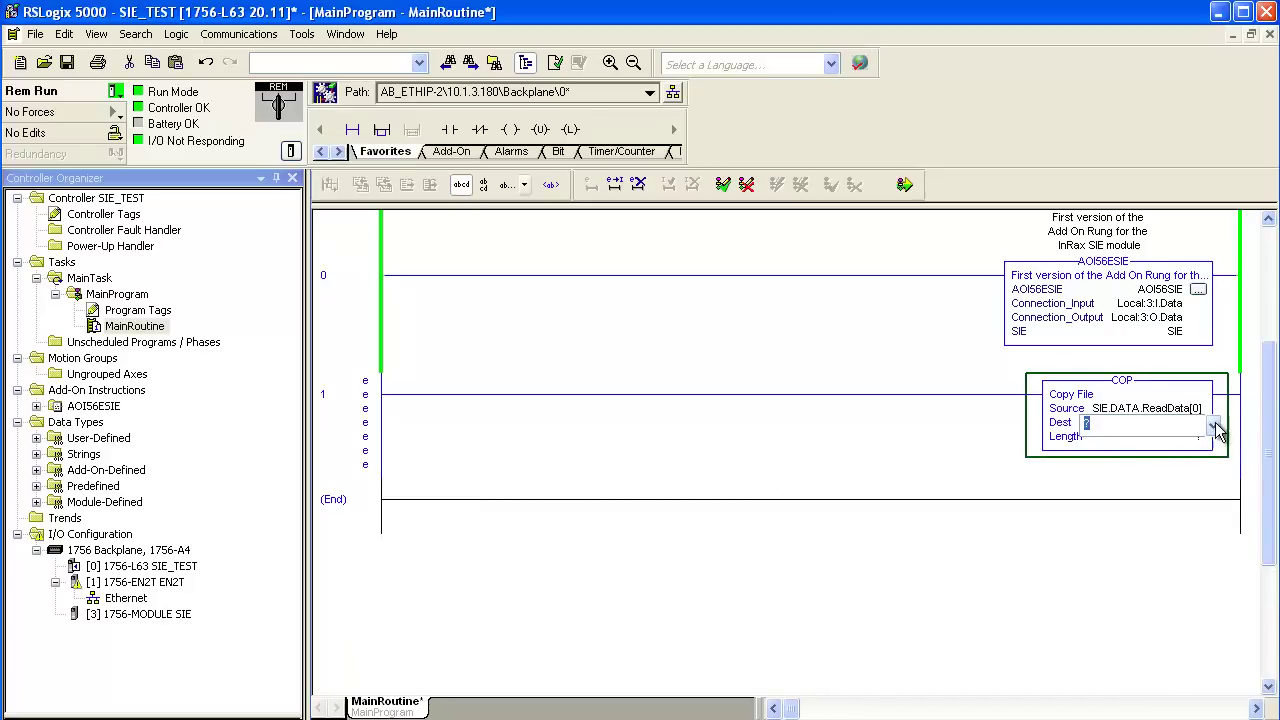
{"action": "left_click", "coordinate": [1214, 426]}
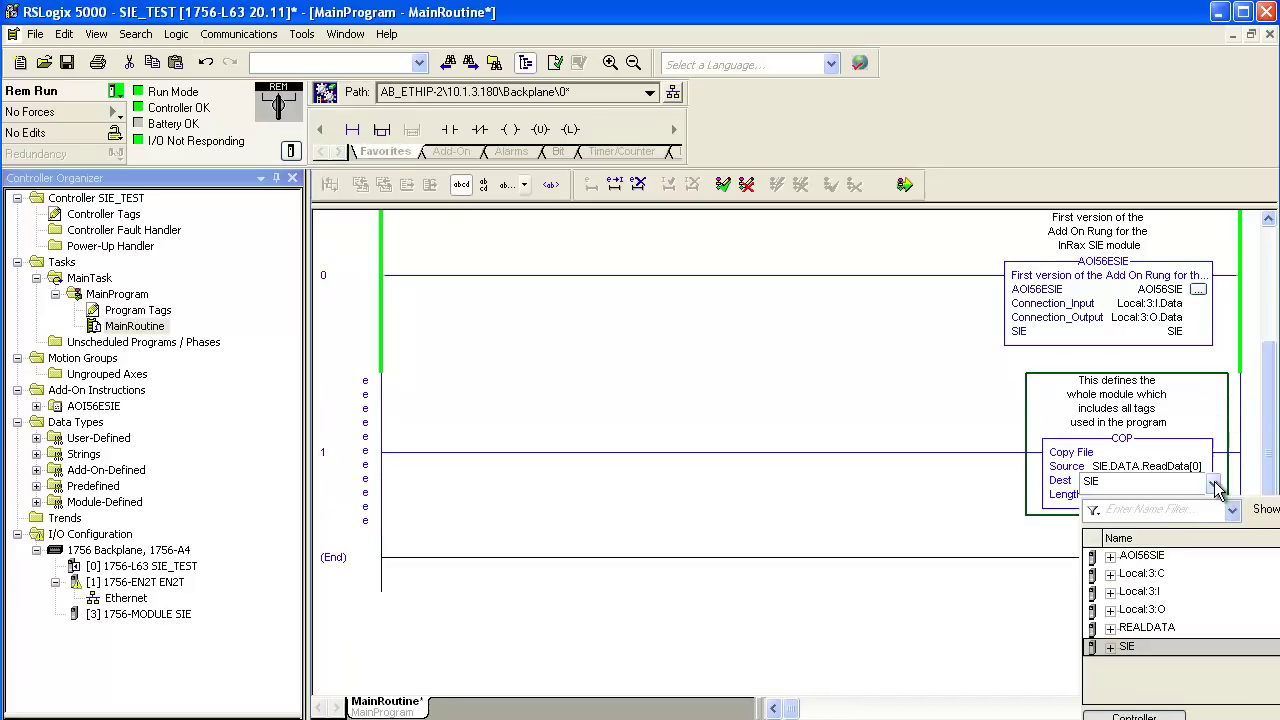
{"action": "left_click", "coordinate": [1147, 628]}
{"action": "left_click", "coordinate": [1110, 628]}
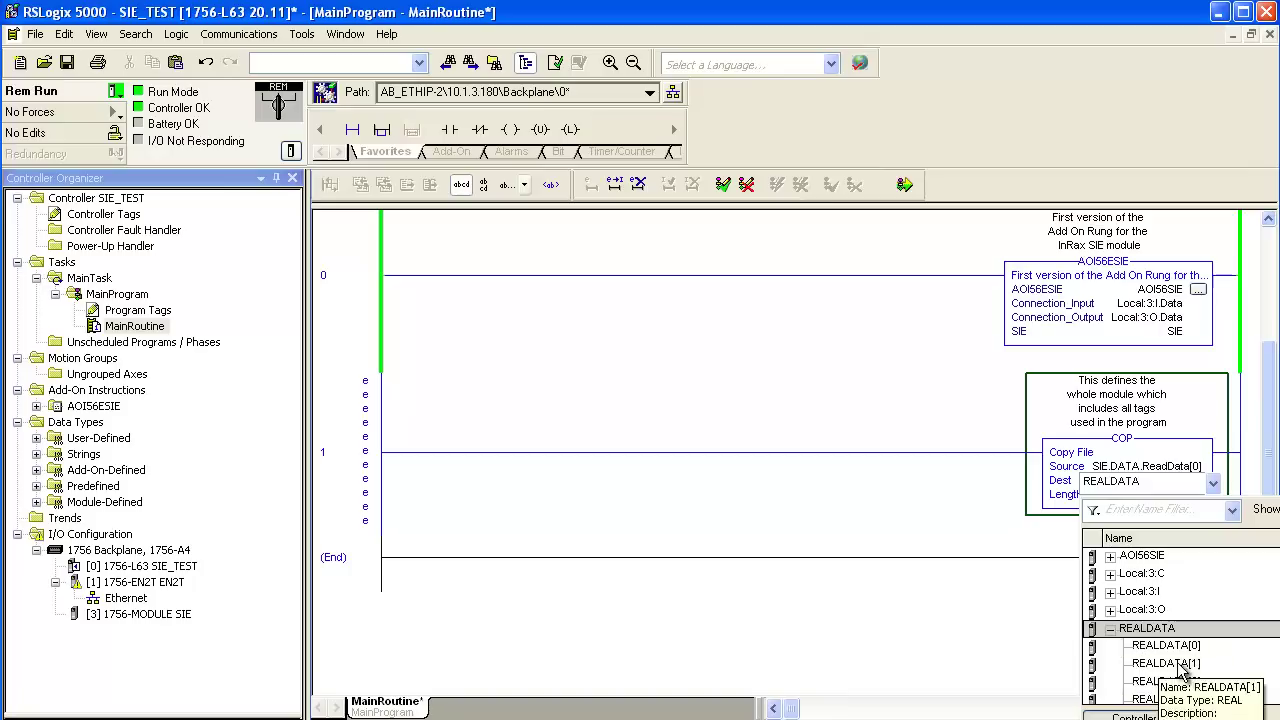
{"action": "left_click", "coordinate": [1168, 646]}
{"action": "double_click", "coordinate": [1164, 646]}
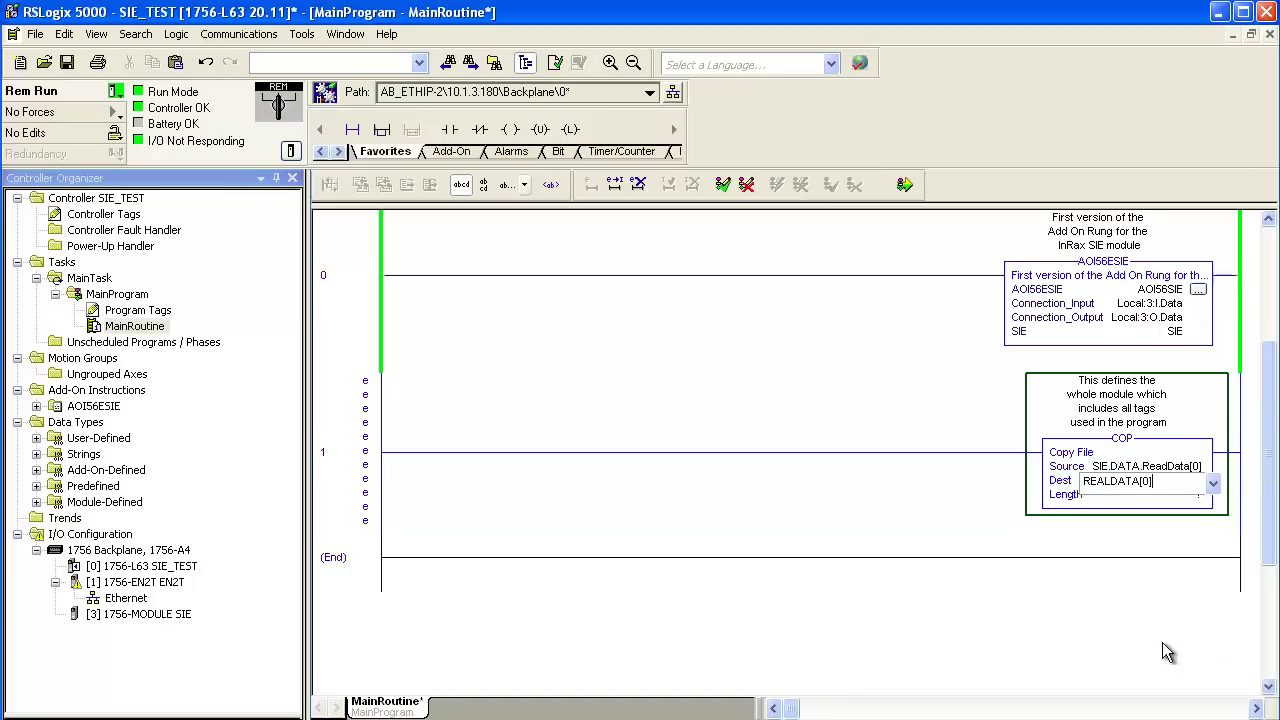
{"action": "left_click", "coordinate": [1183, 515]}
Step: Set the COP instruction's Length to 5
{"action": "double_click", "coordinate": [1203, 440]}
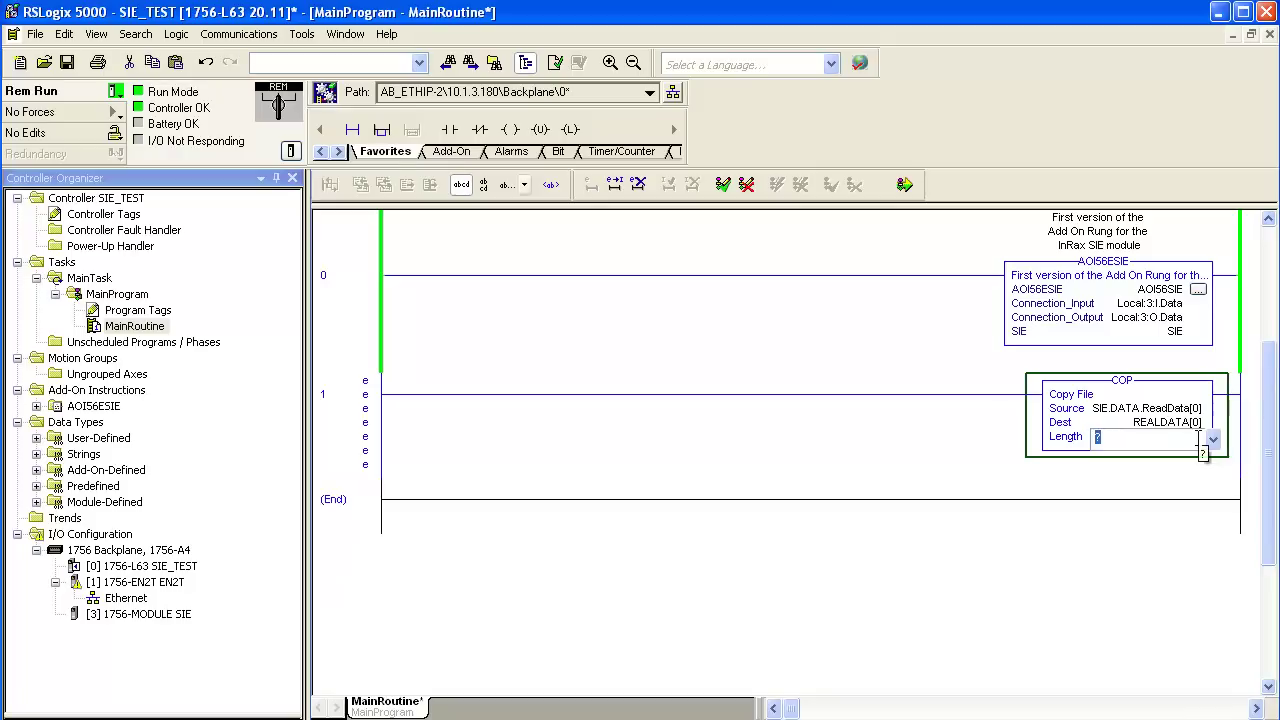
{"action": "type", "text": "5"}
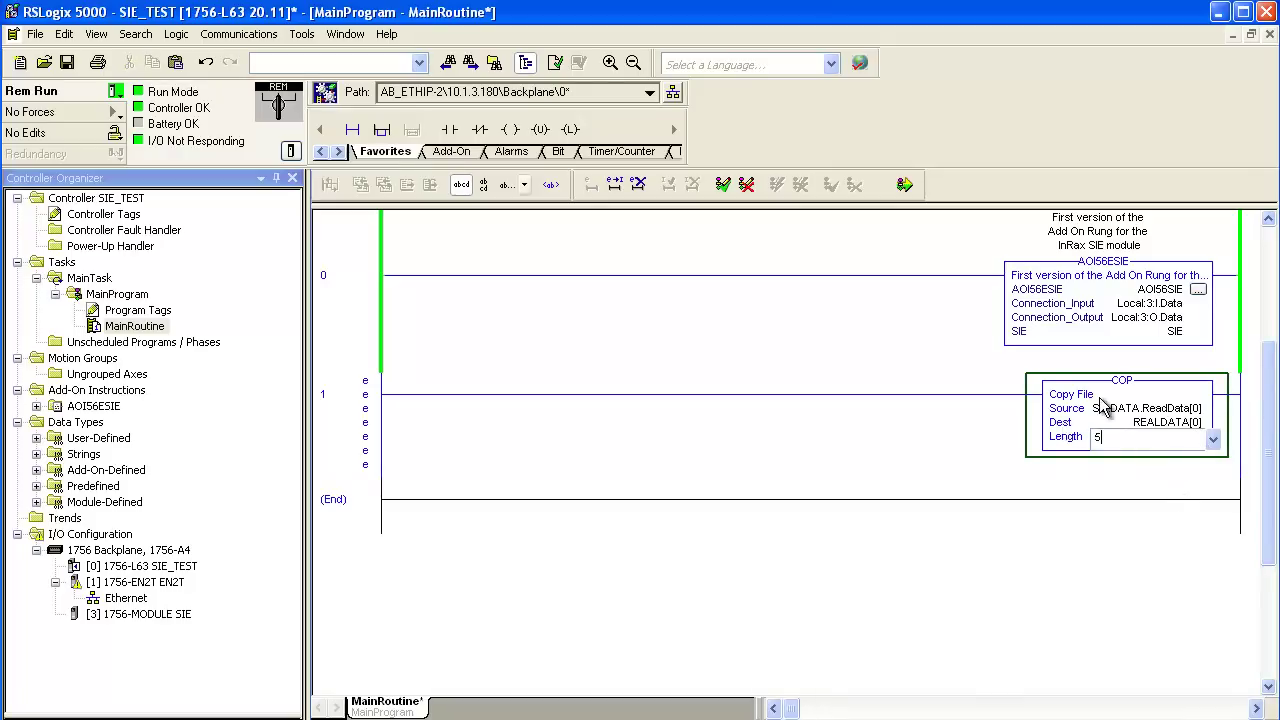
{"action": "key", "text": "Return"}
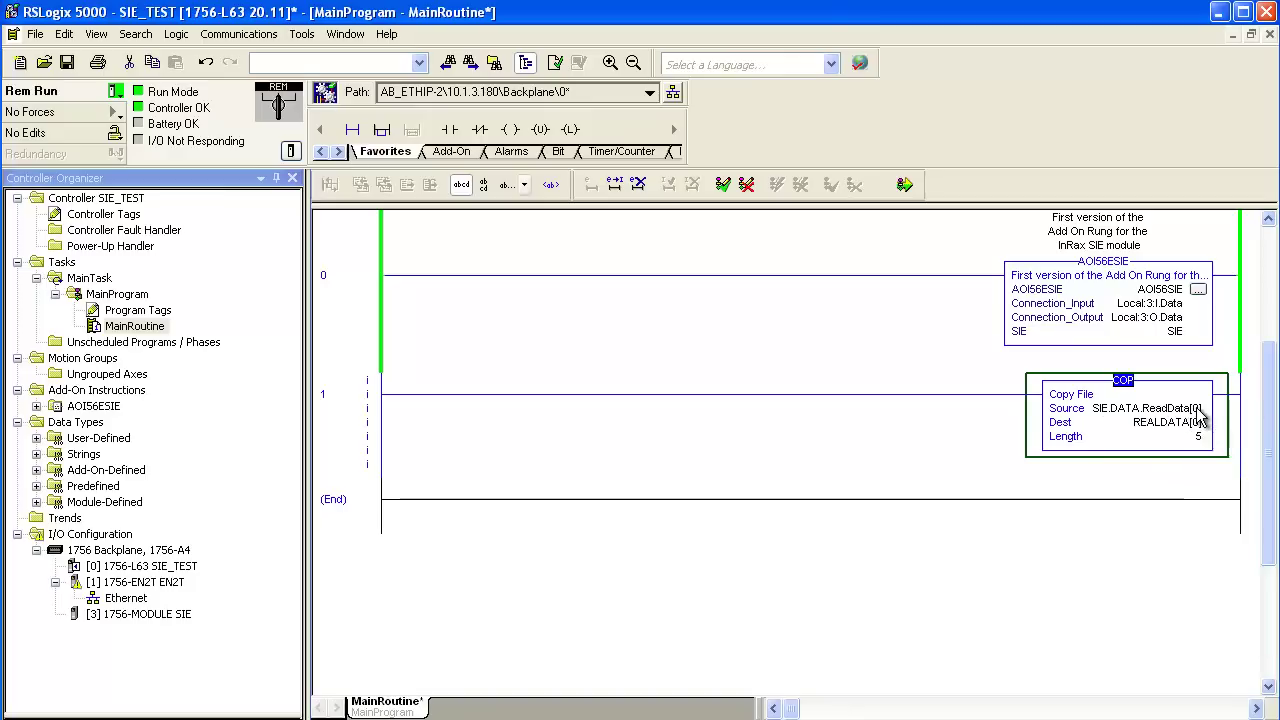
Step: Accept the pending edits on rung 1 and finalize all edits in MainProgram
{"action": "right_click", "coordinate": [377, 409]}
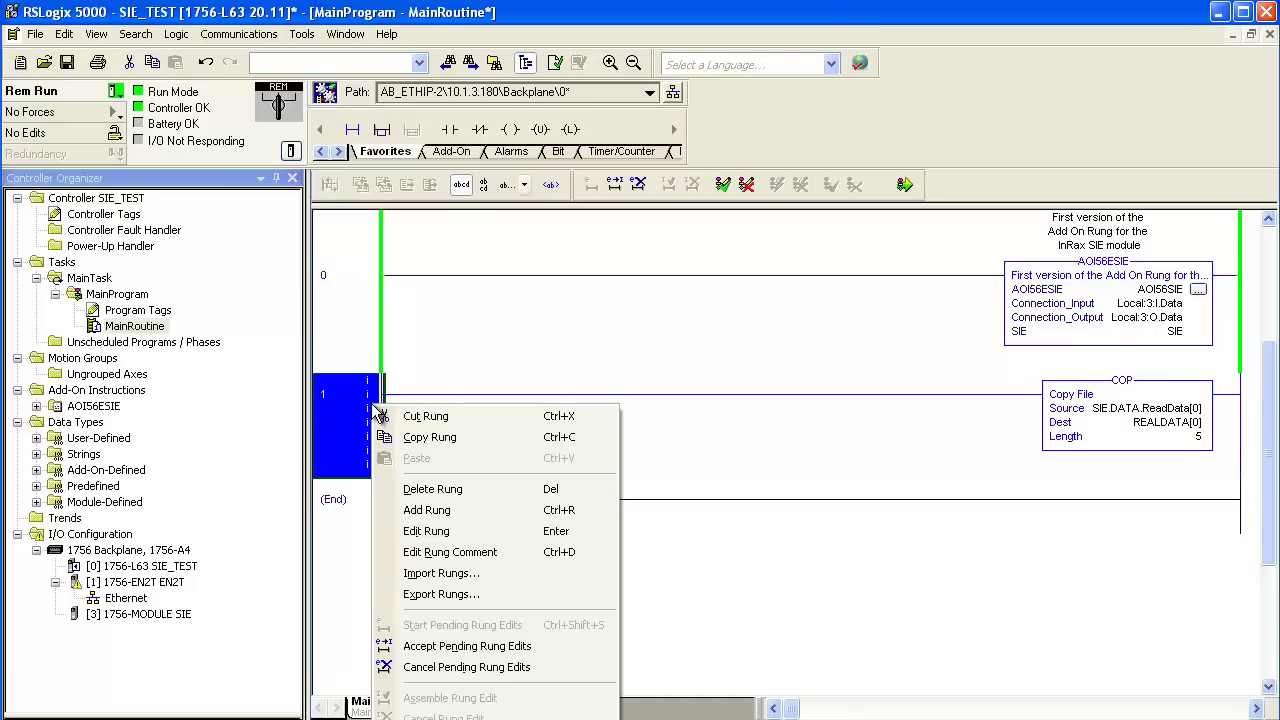
{"action": "left_click", "coordinate": [483, 645]}
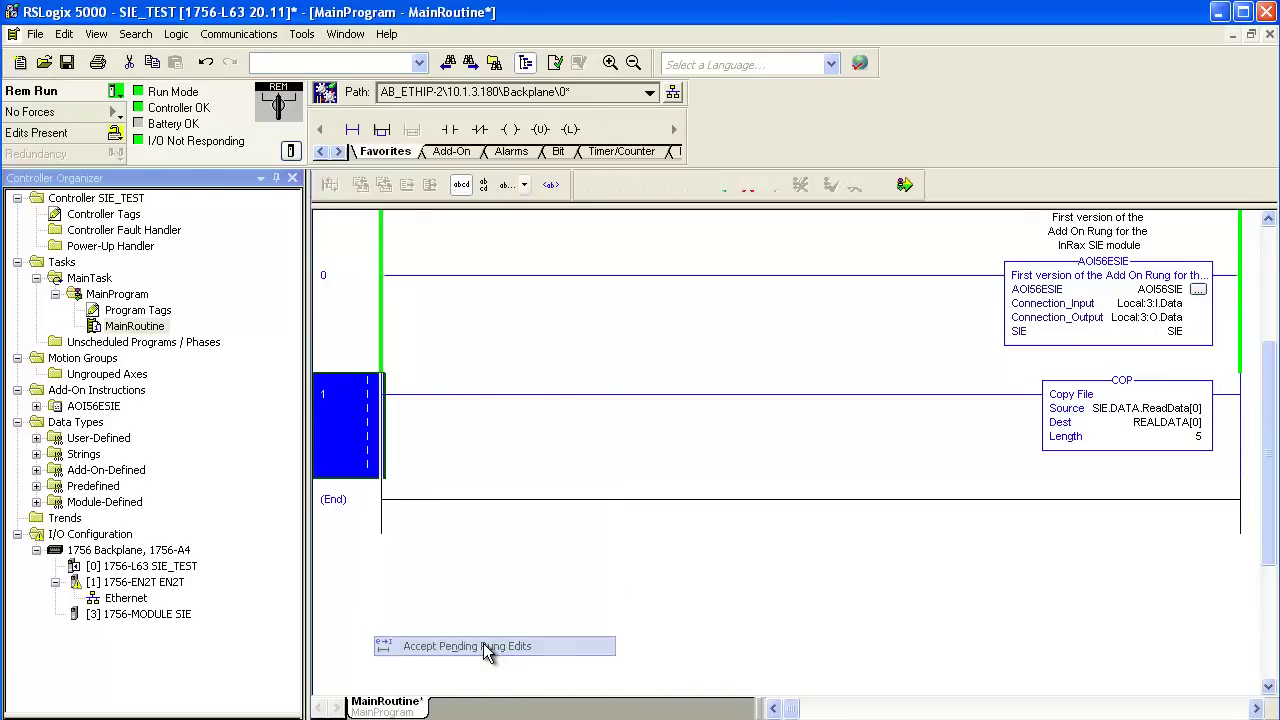
{"action": "left_click", "coordinate": [116, 136]}
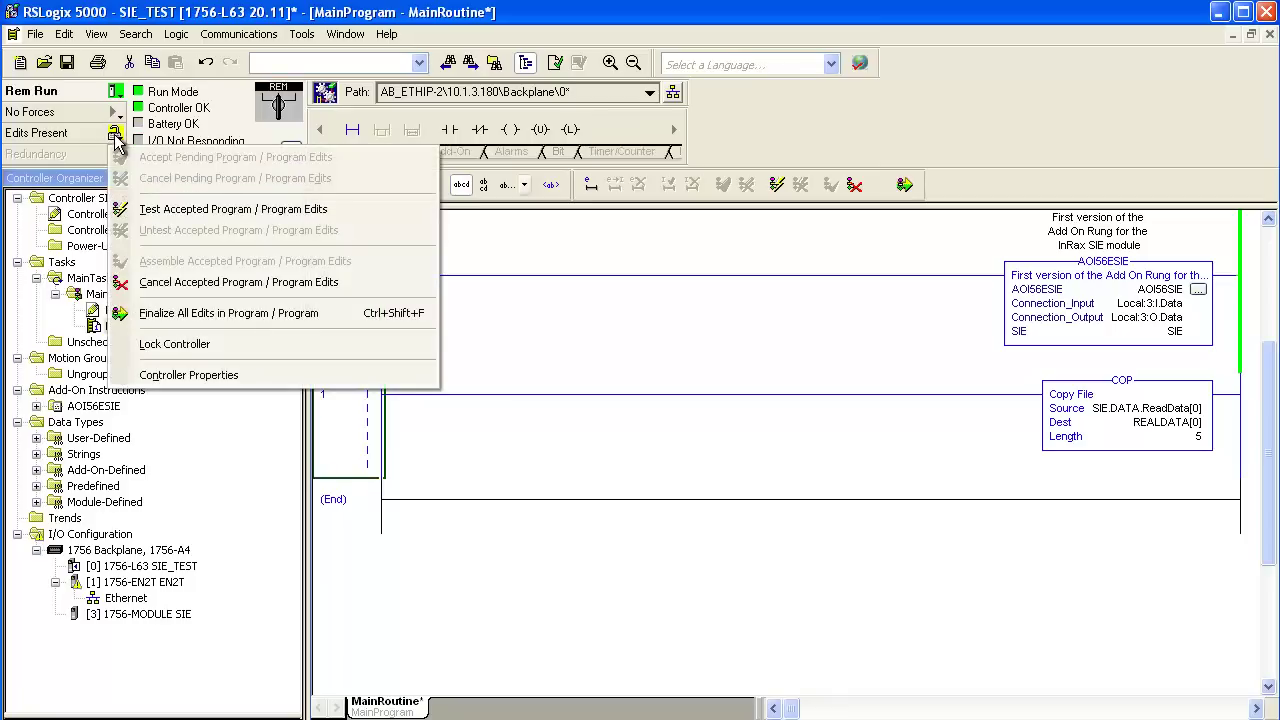
{"action": "left_click", "coordinate": [226, 314]}
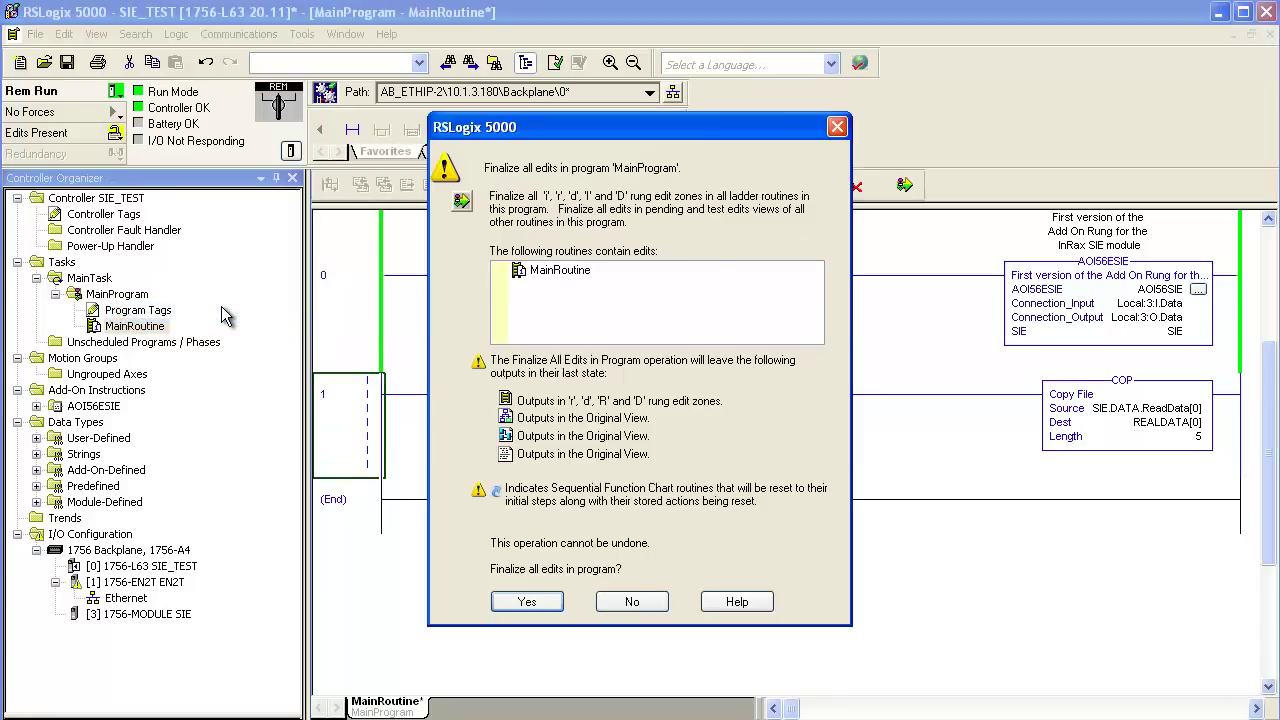
{"action": "left_click", "coordinate": [547, 607]}
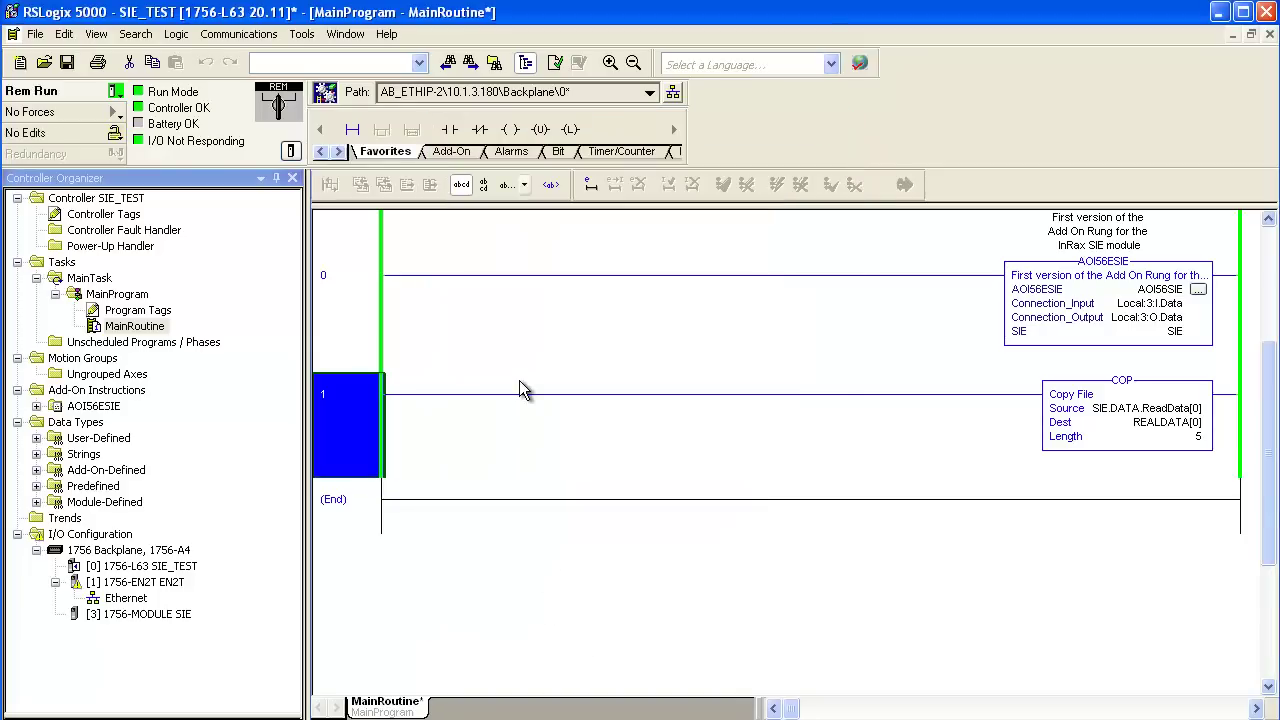
{"action": "left_click", "coordinate": [387, 322]}
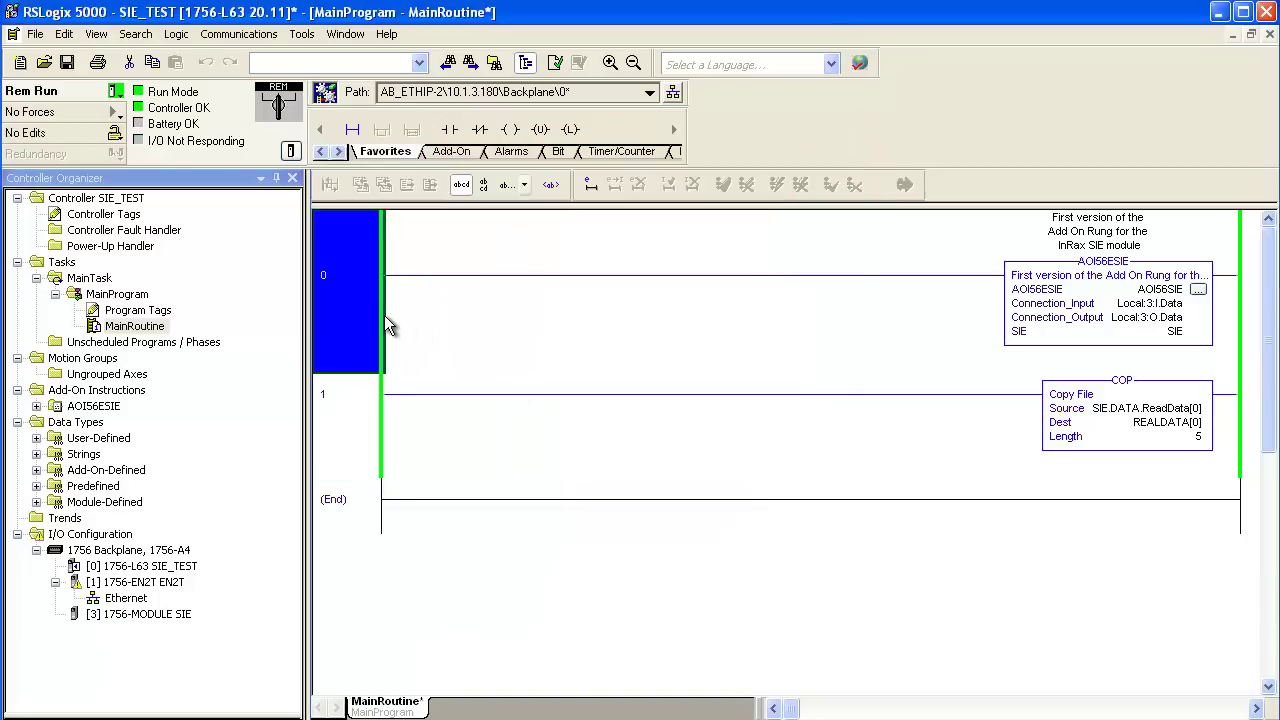
Step: Open the controller tags and expand REALDATA to examine the copied floating-point values
{"action": "double_click", "coordinate": [97, 218]}
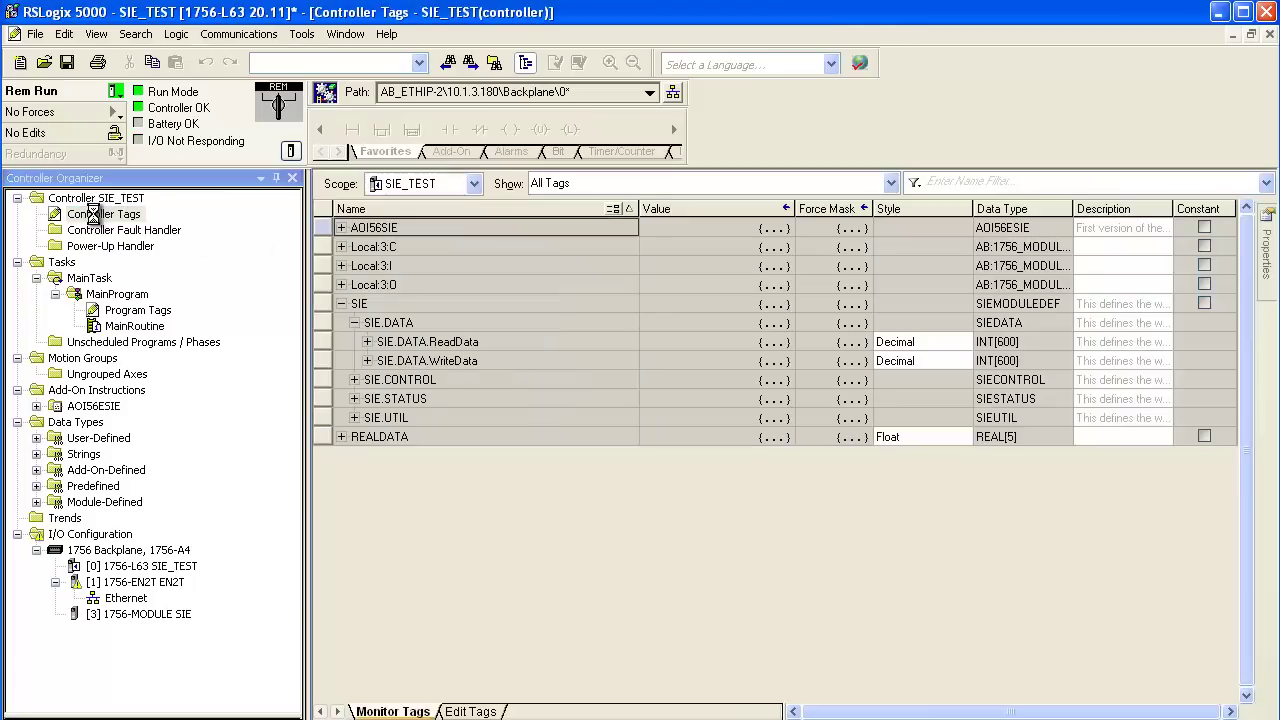
{"action": "left_click", "coordinate": [341, 437]}
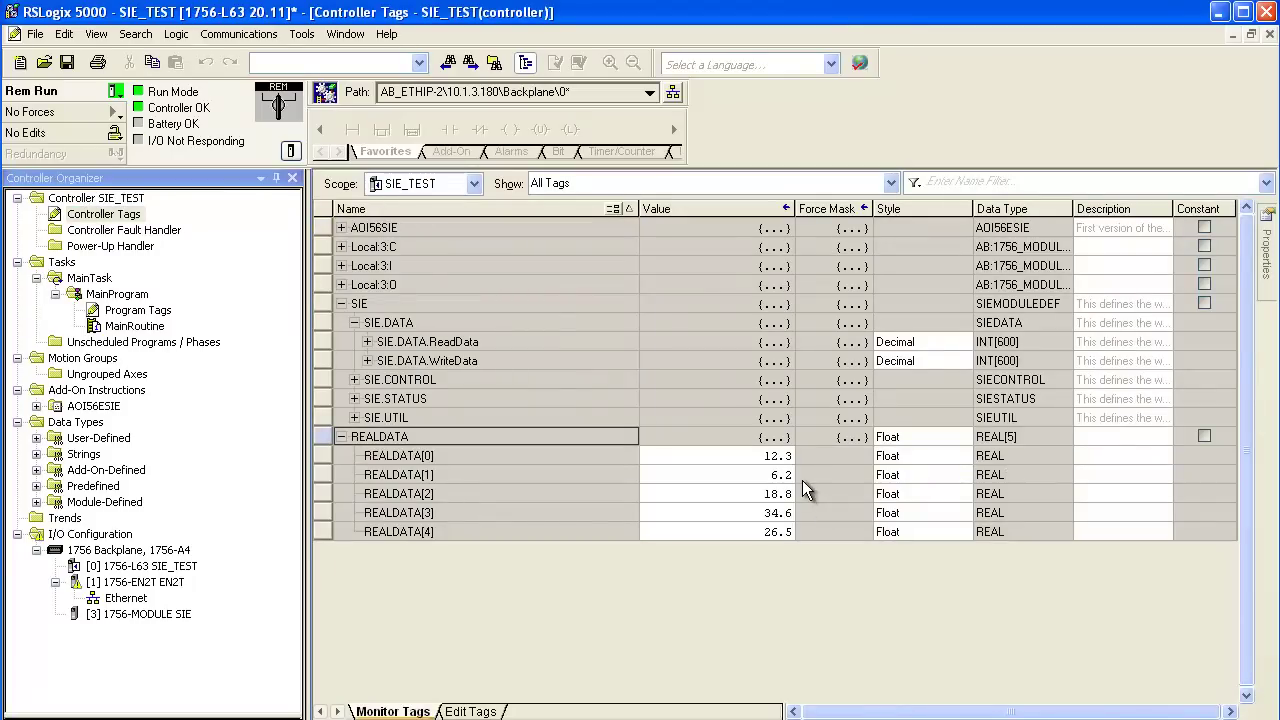
{"action": "left_click", "coordinate": [820, 456]}
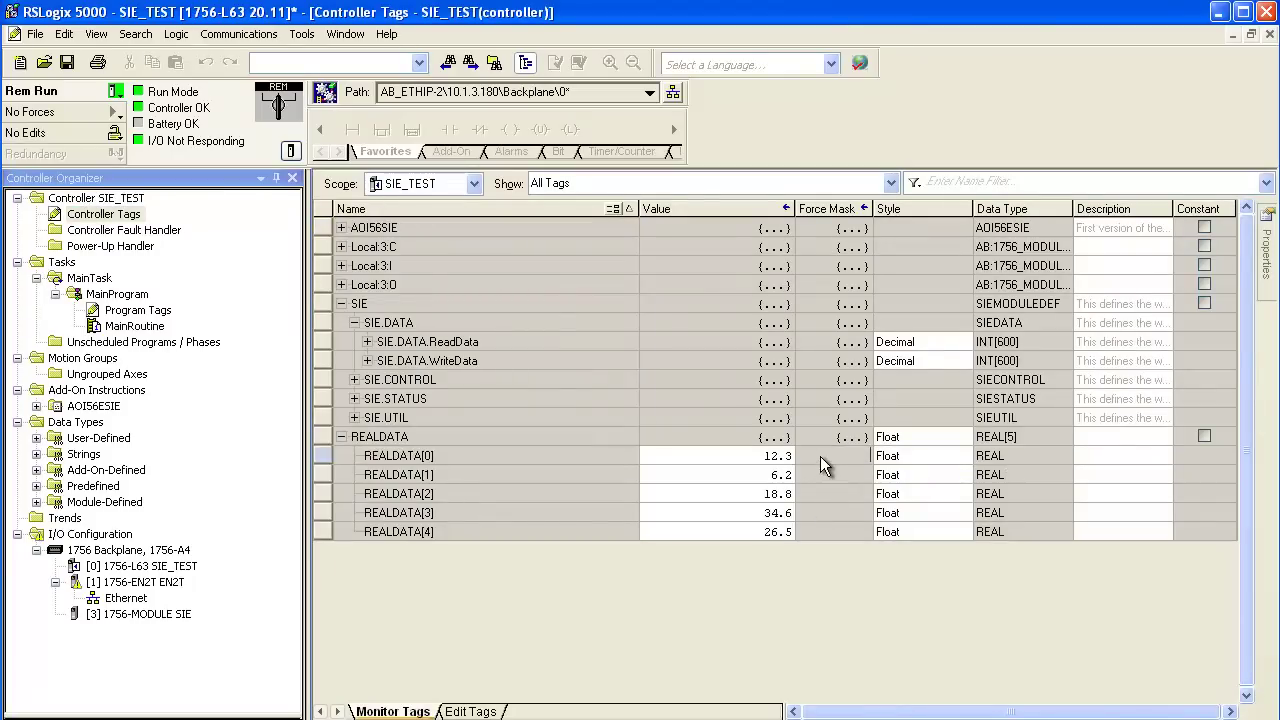
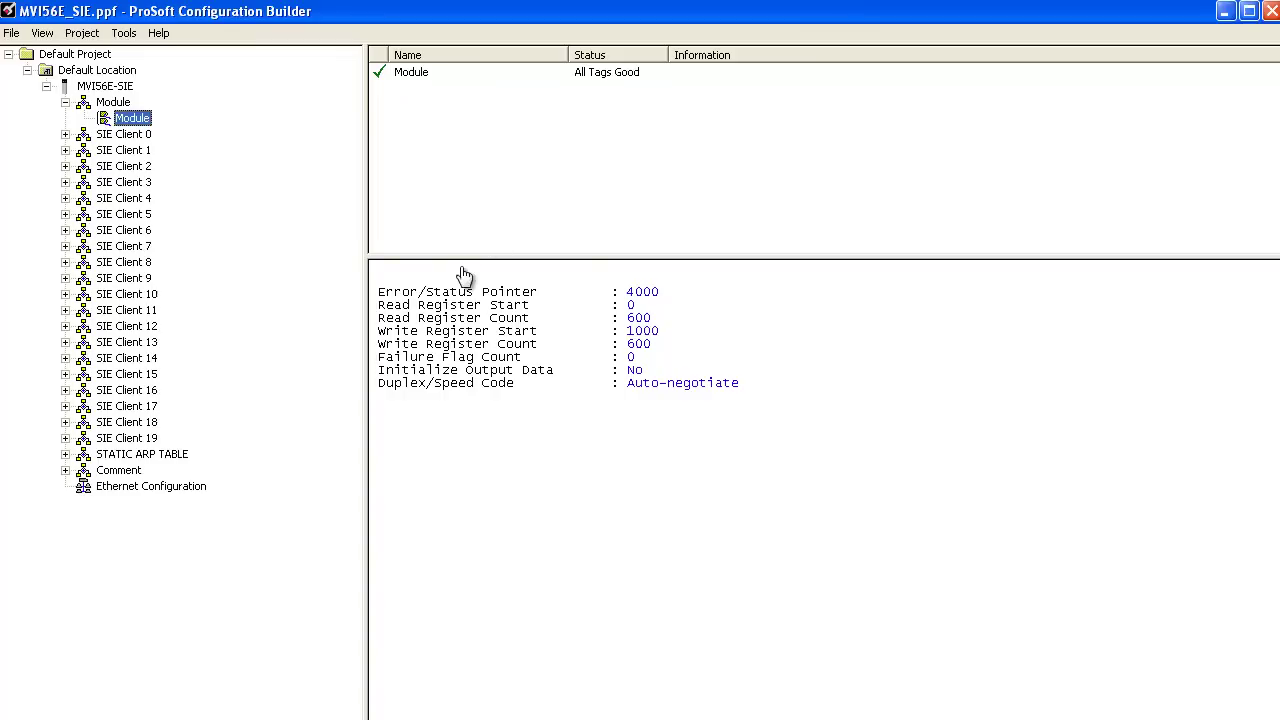
Step: In ProSoft Configuration Builder, add a row to SIE Client 1 Commands and open it for editing
{"action": "left_click", "coordinate": [65, 151]}
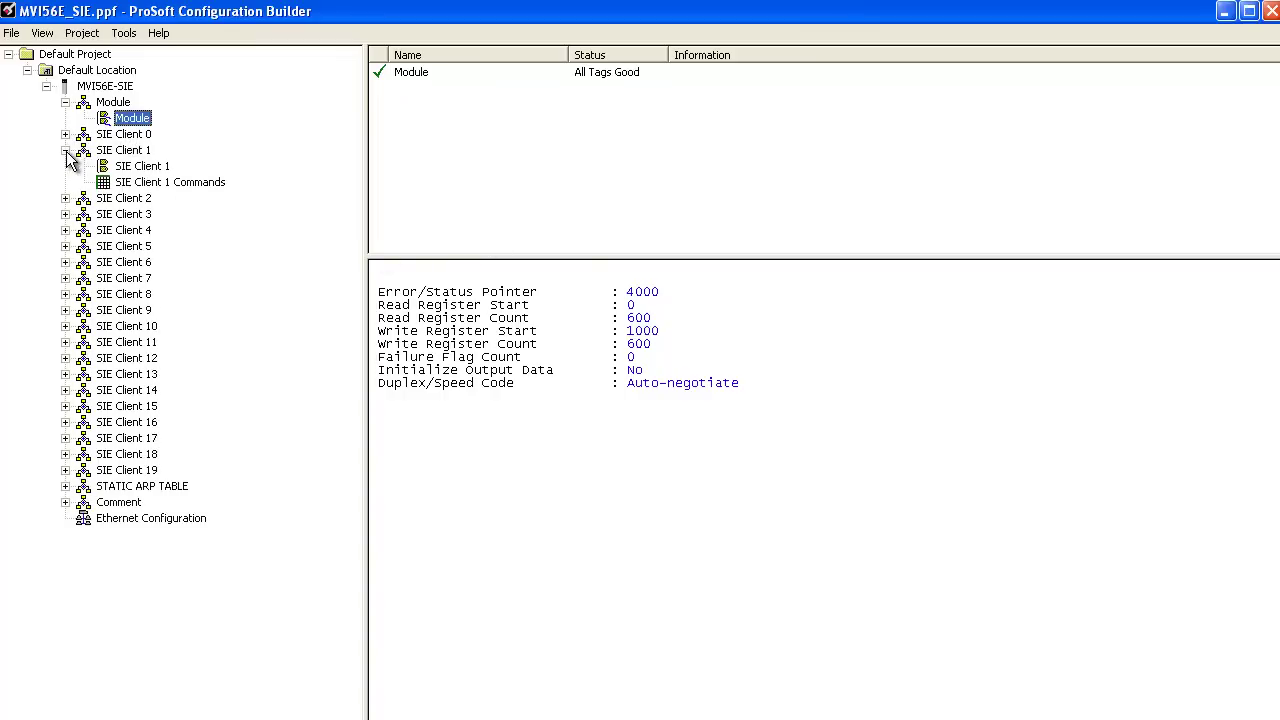
{"action": "left_click", "coordinate": [118, 186]}
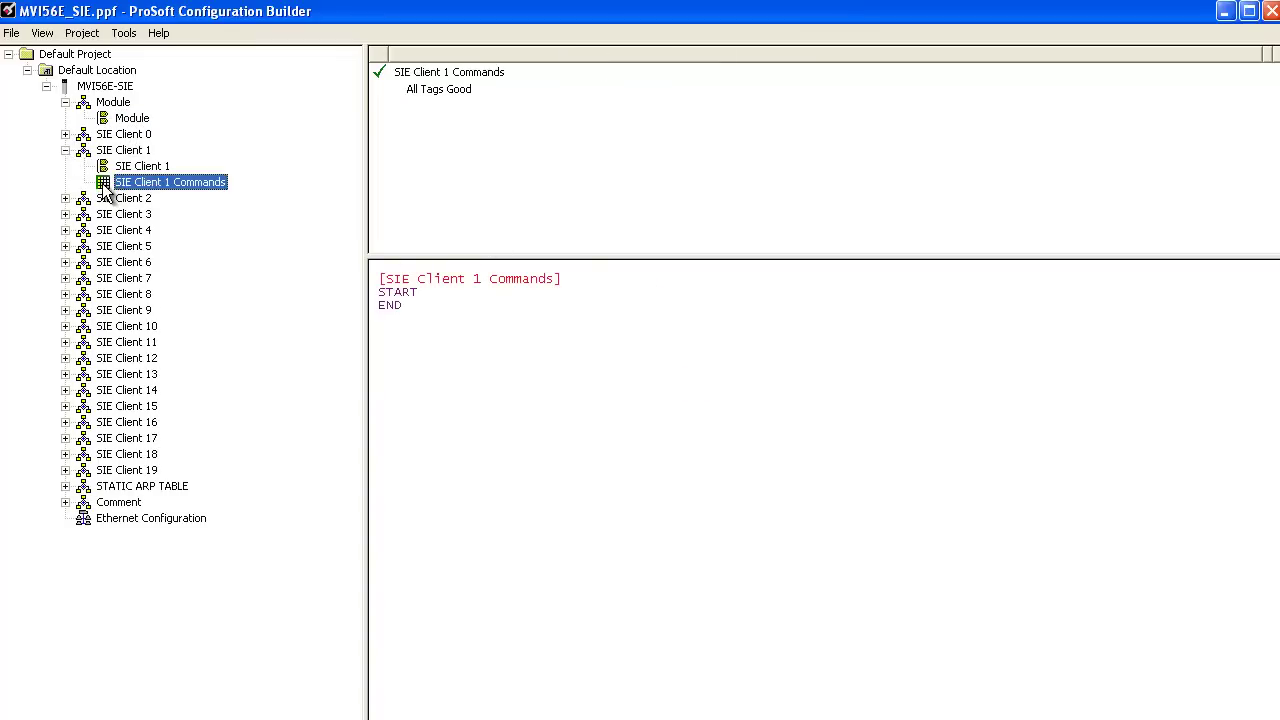
{"action": "double_click", "coordinate": [110, 184]}
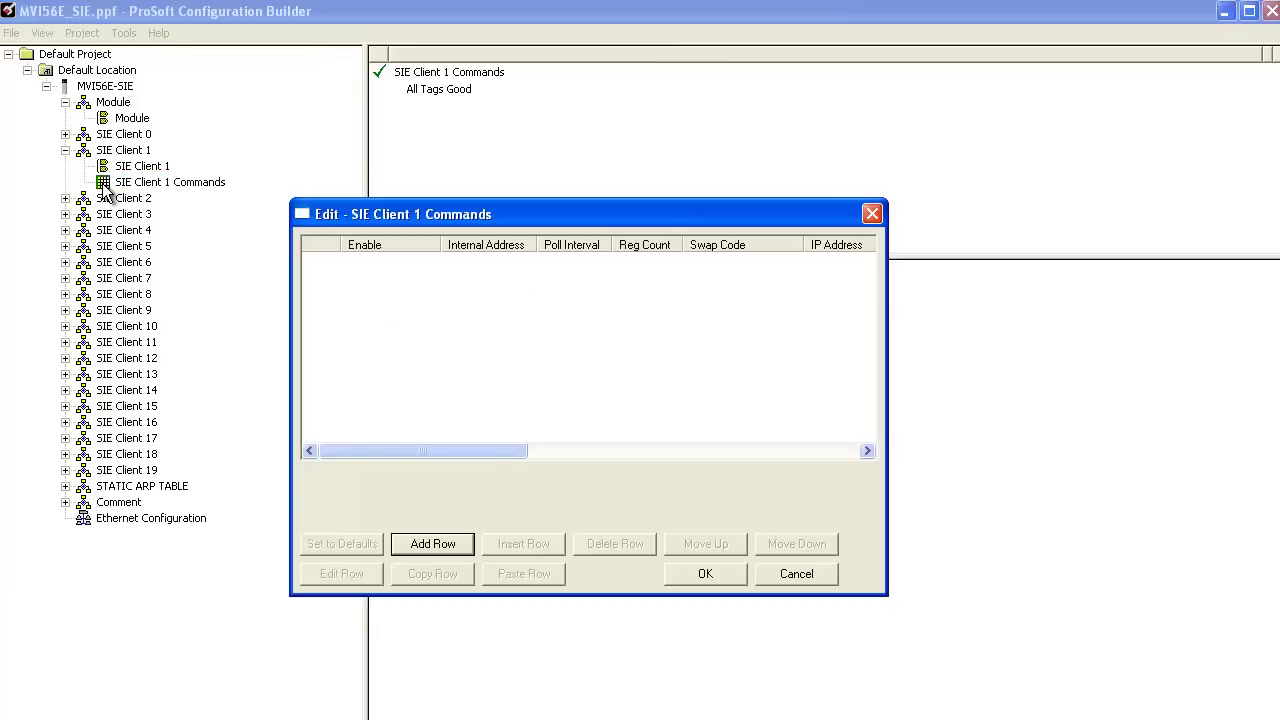
{"action": "left_click", "coordinate": [453, 553]}
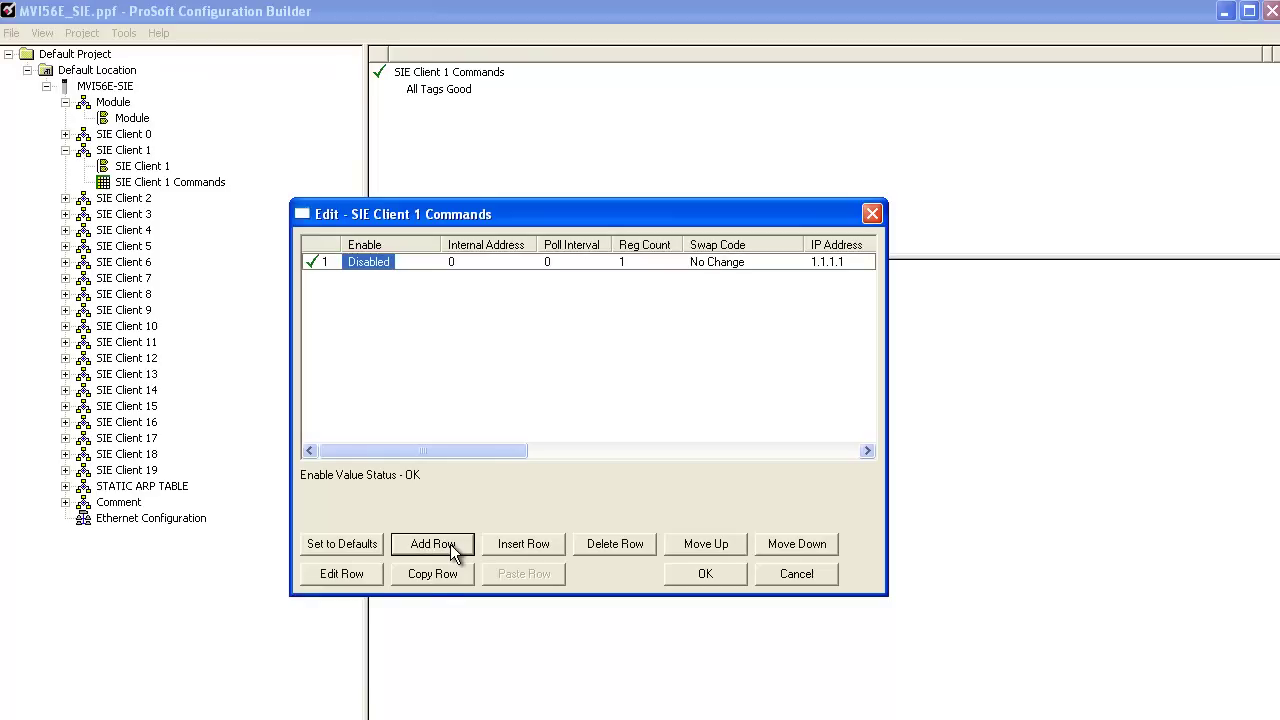
{"action": "left_click", "coordinate": [348, 573]}
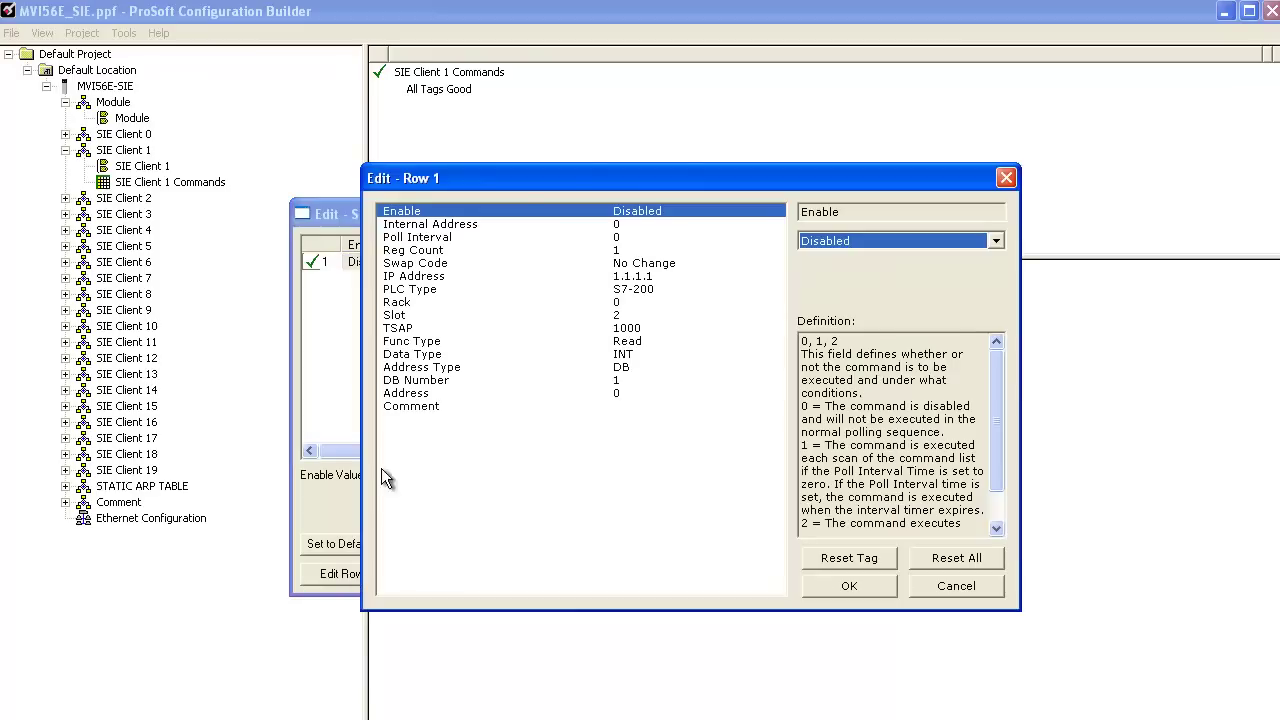
Step: Set the new command to Enabled with Internal Address 1005 and Reg Count 5, keeping Poll Interval at 0
{"action": "left_click", "coordinate": [997, 242]}
{"action": "left_click", "coordinate": [964, 269]}
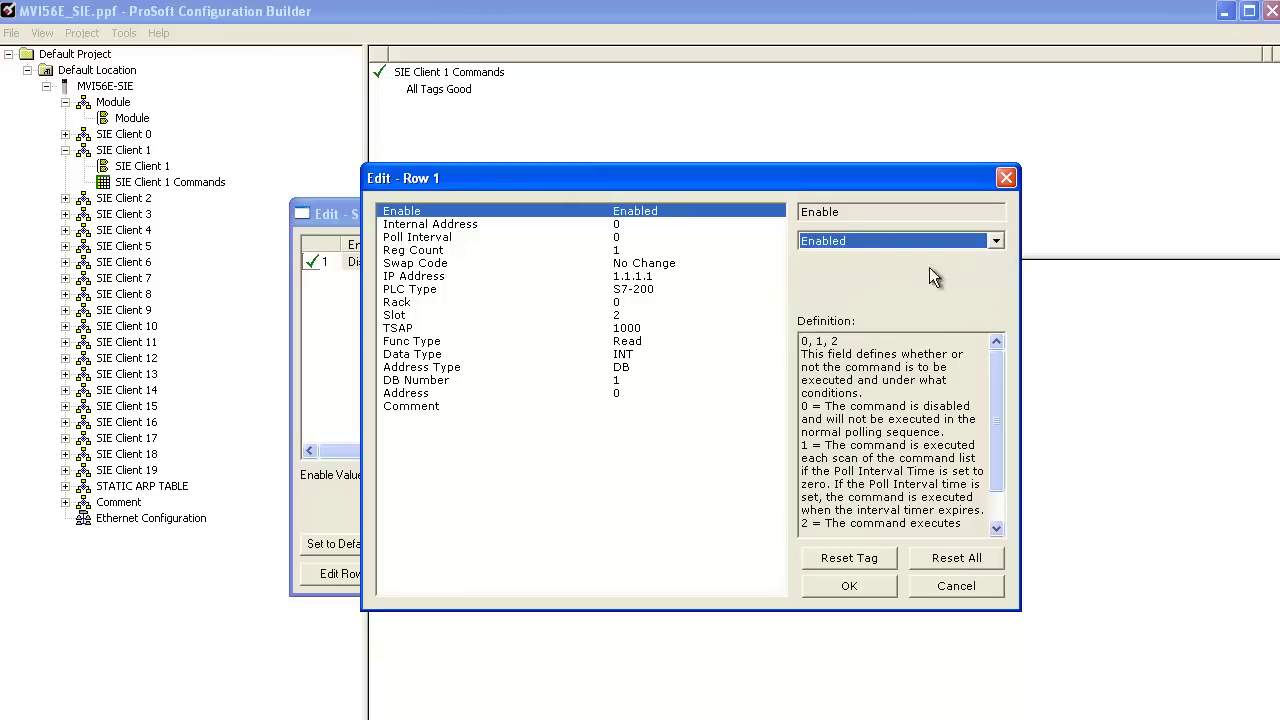
{"action": "left_click", "coordinate": [616, 227]}
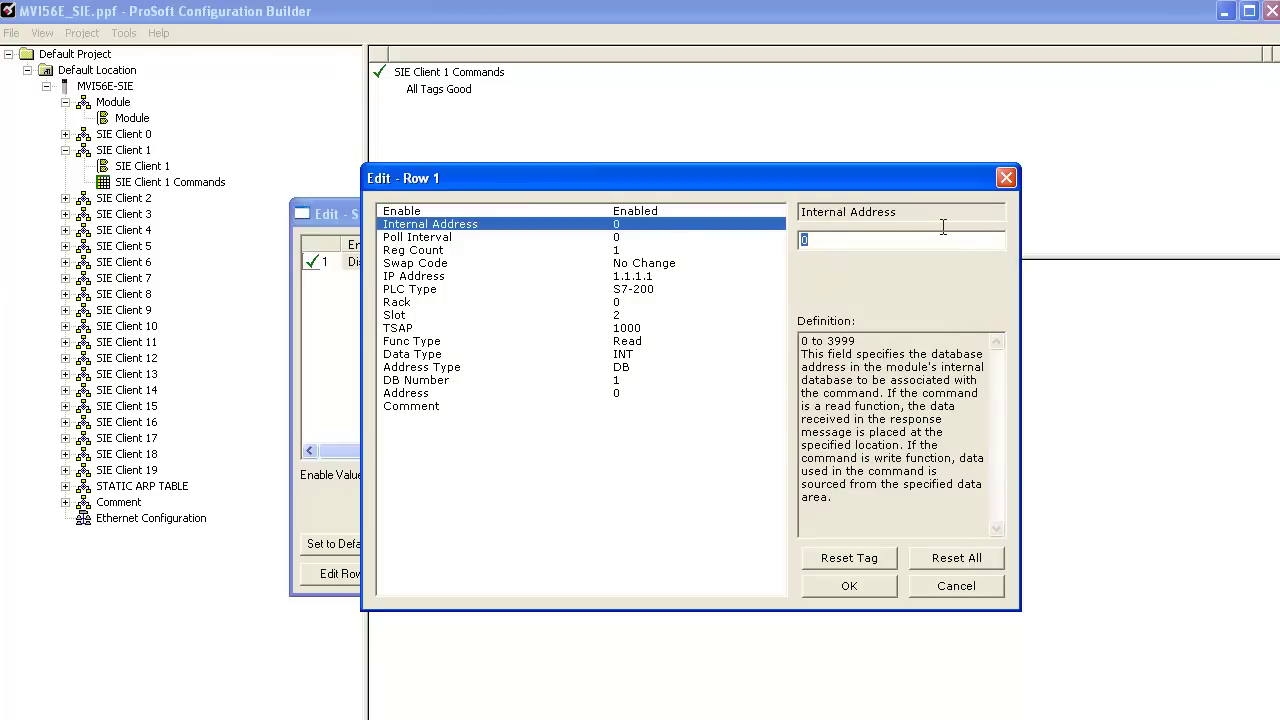
{"action": "type", "text": "1005"}
{"action": "left_click", "coordinate": [620, 238]}
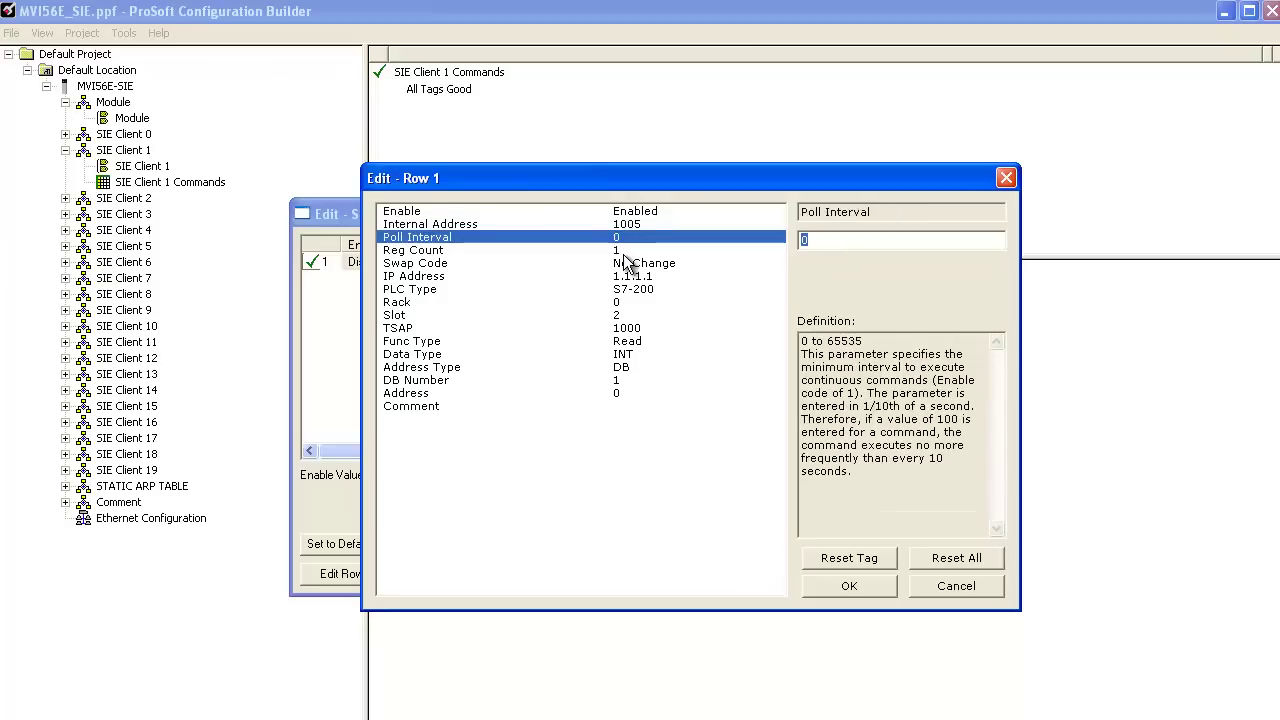
{"action": "left_click", "coordinate": [622, 252]}
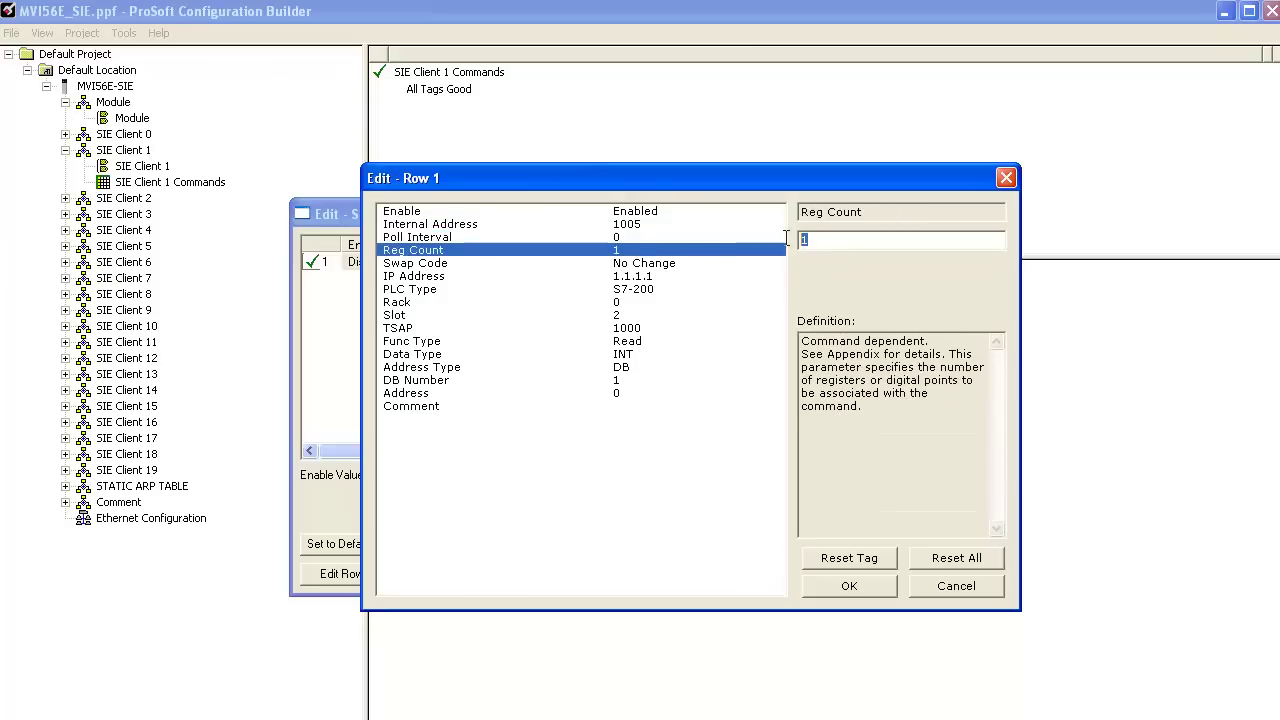
{"action": "type", "text": "5"}
Step: Set the command's IP Address to 10.1.3.183, keeping PLC Type S7-200, Rack 0 and Slot 2
{"action": "left_click", "coordinate": [640, 277]}
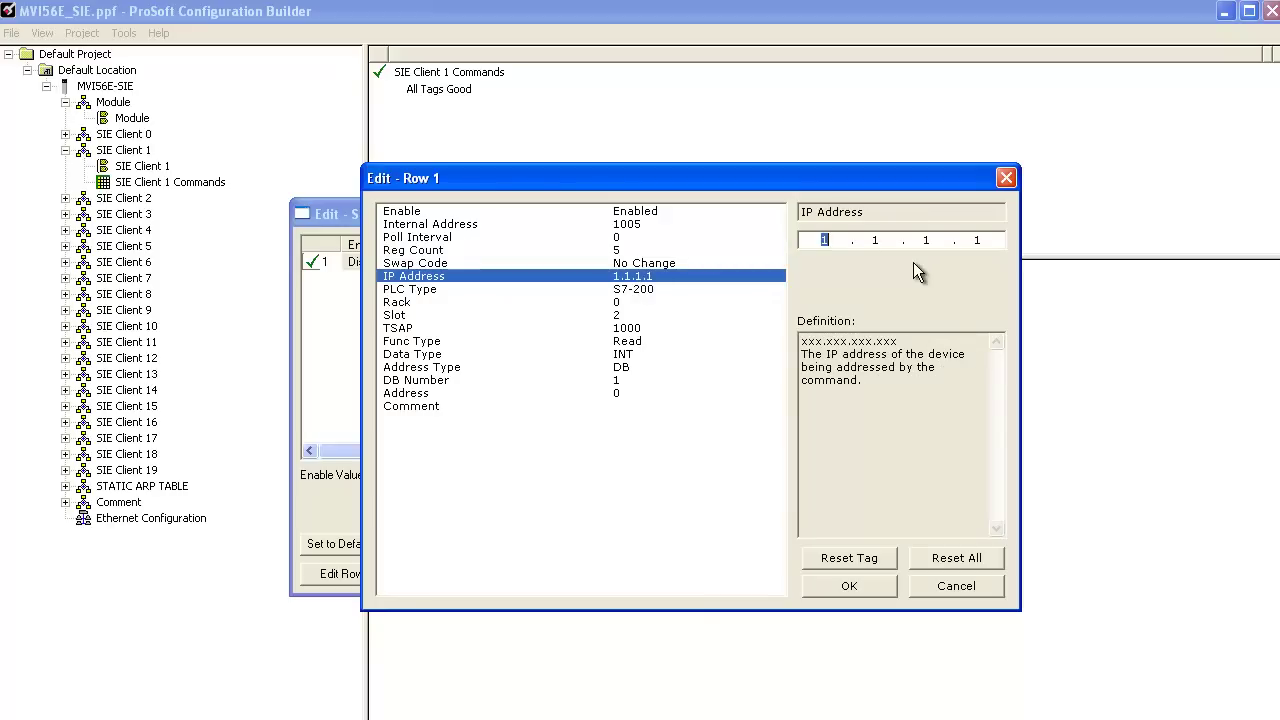
{"action": "type", "text": "10.1.3.183"}
{"action": "left_click", "coordinate": [640, 294]}
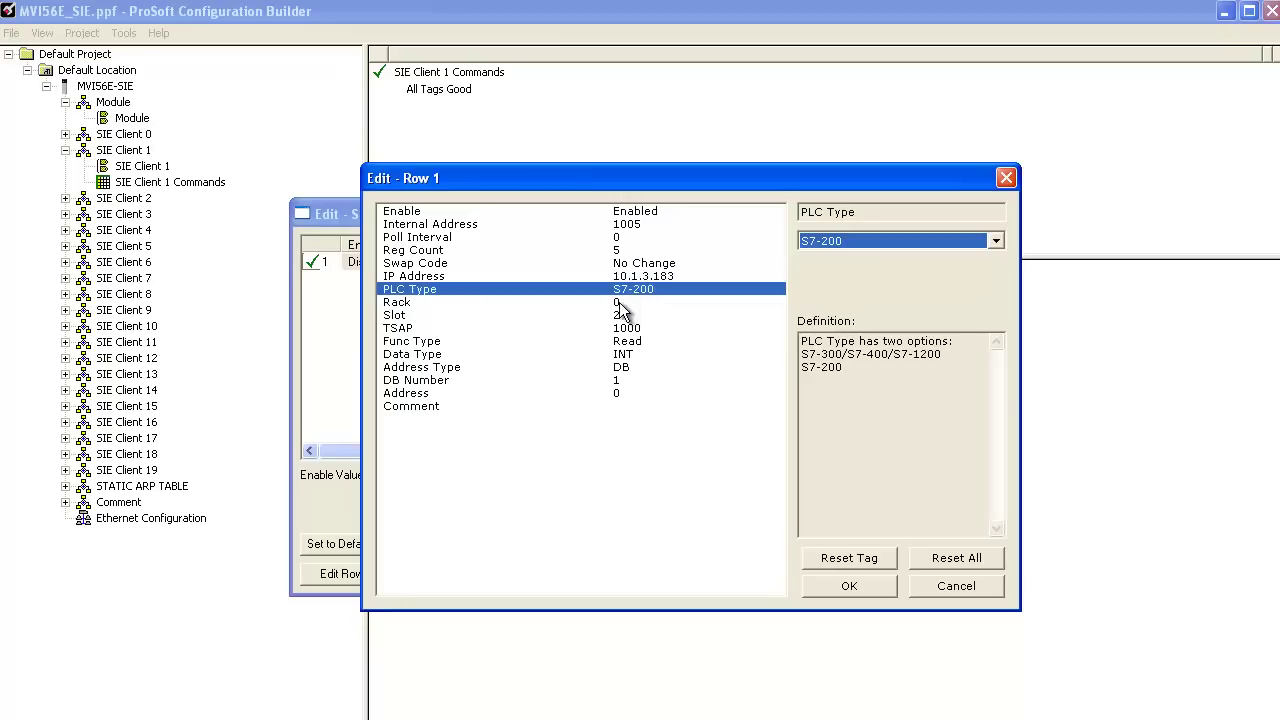
{"action": "left_click", "coordinate": [618, 303]}
{"action": "left_click", "coordinate": [620, 315]}
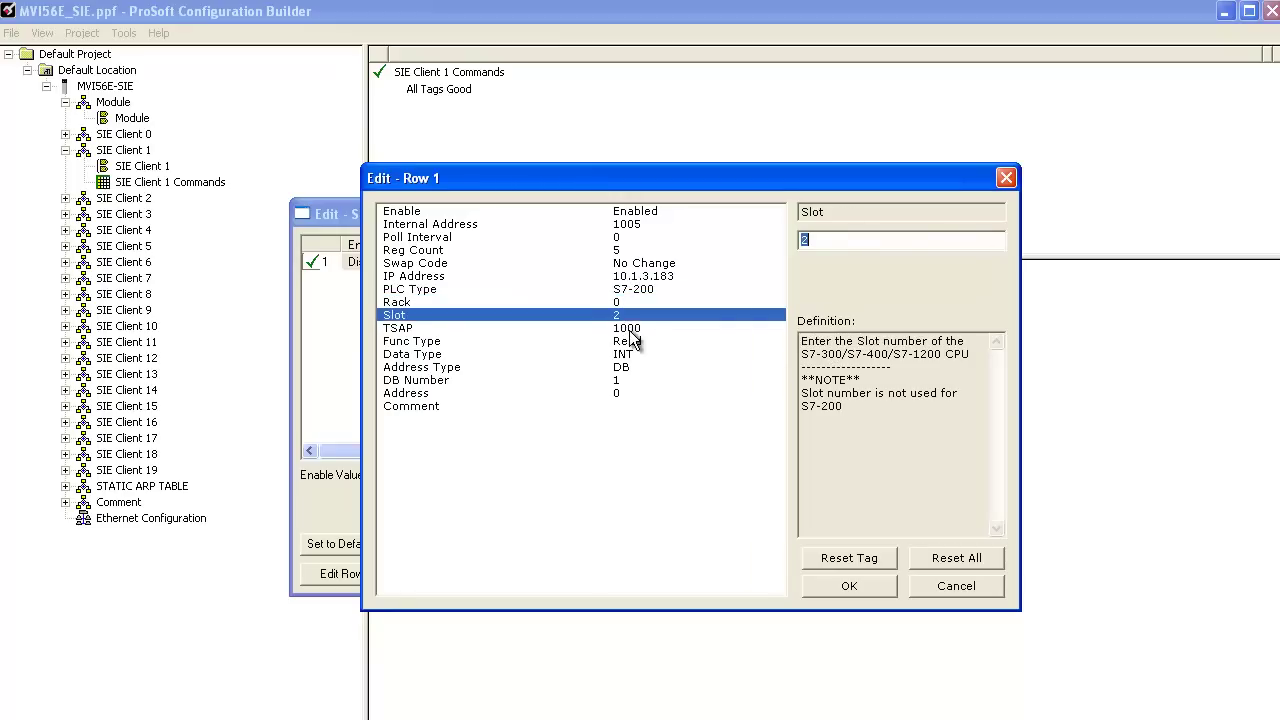
Step: Set the command's Func Type to Write, keeping TSAP 1000, Data Type INT, Address Type DB, DB Number 1 and Address 0, and accept the row
{"action": "left_click", "coordinate": [630, 330]}
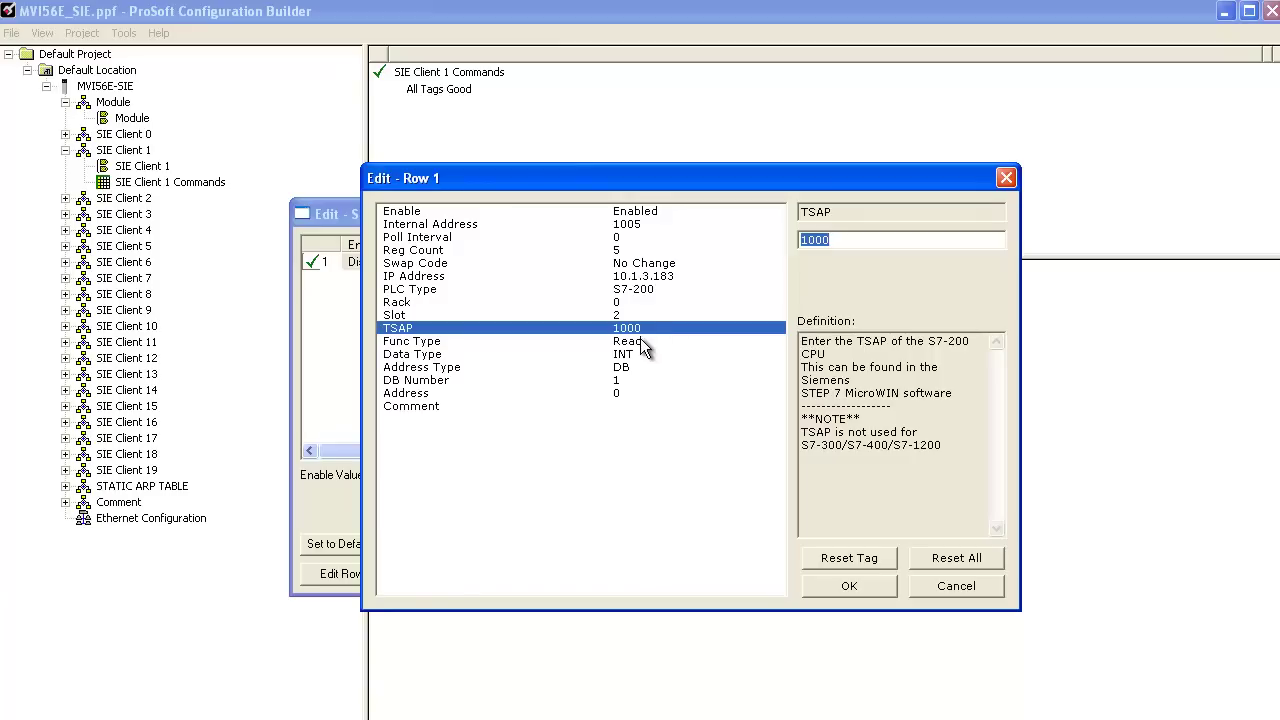
{"action": "left_click", "coordinate": [640, 338]}
{"action": "left_click", "coordinate": [994, 244]}
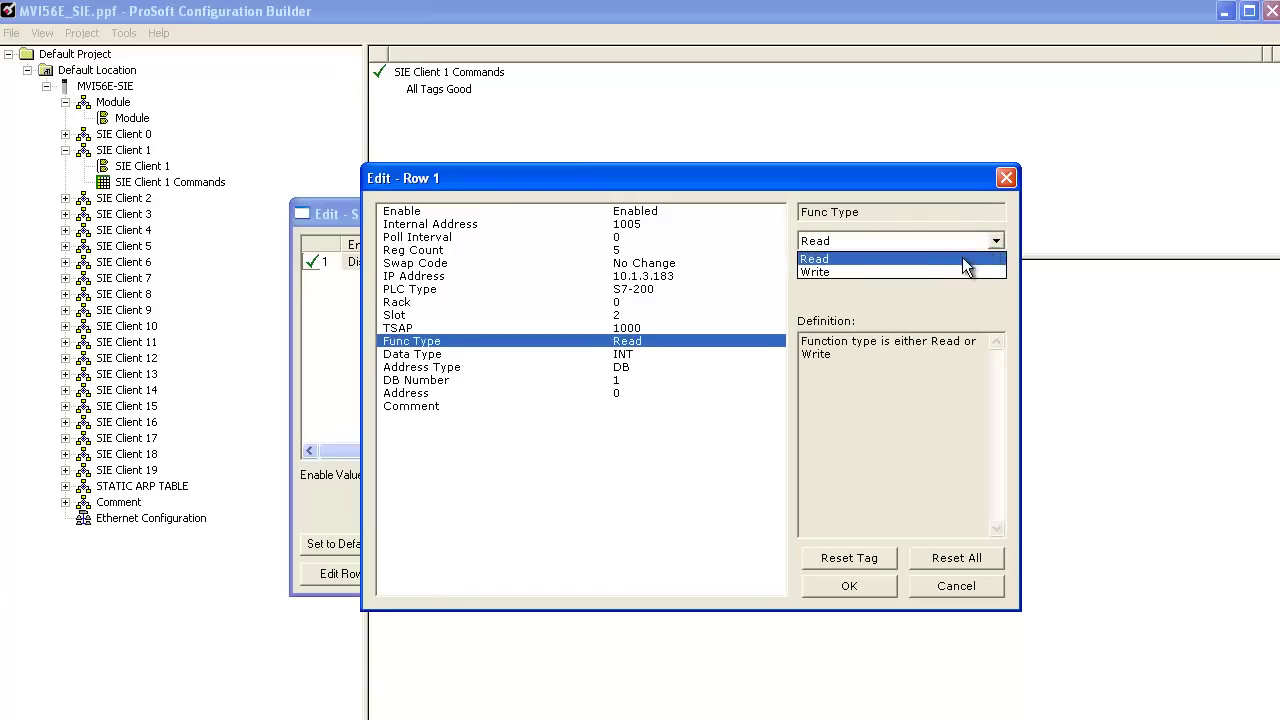
{"action": "left_click", "coordinate": [960, 272]}
{"action": "left_click", "coordinate": [625, 360]}
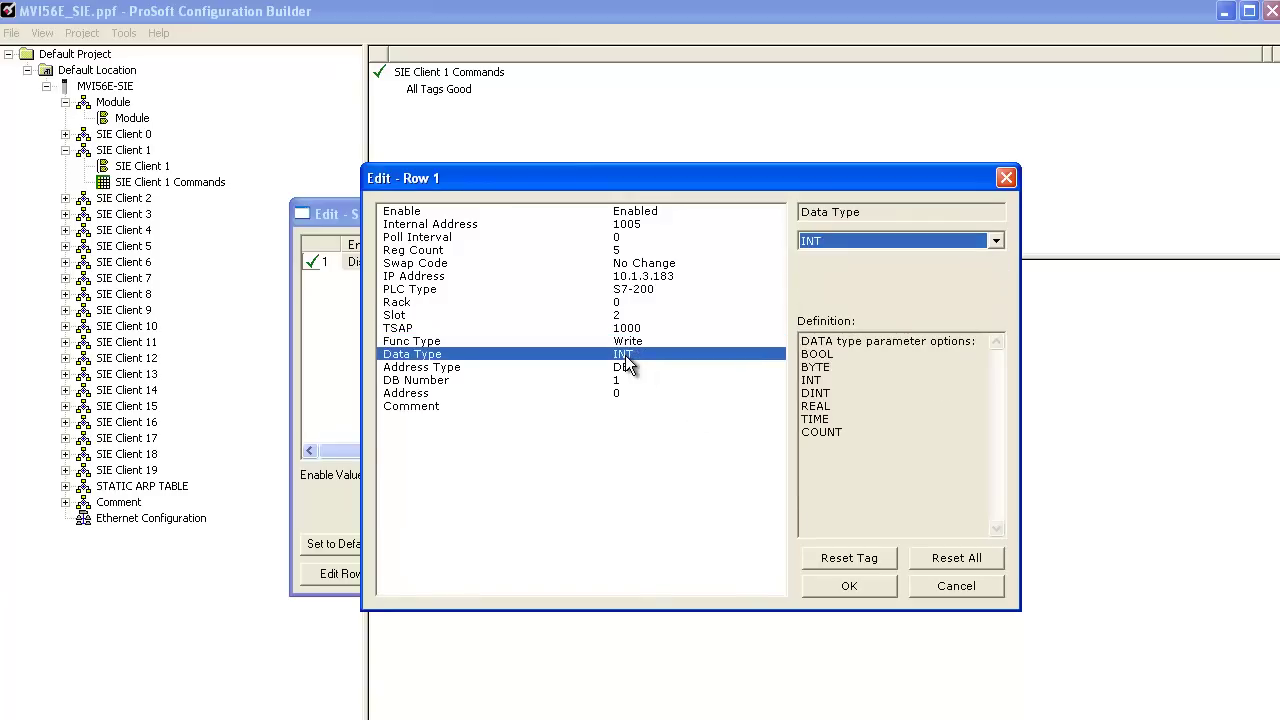
{"action": "left_click", "coordinate": [628, 368]}
{"action": "left_click", "coordinate": [632, 381]}
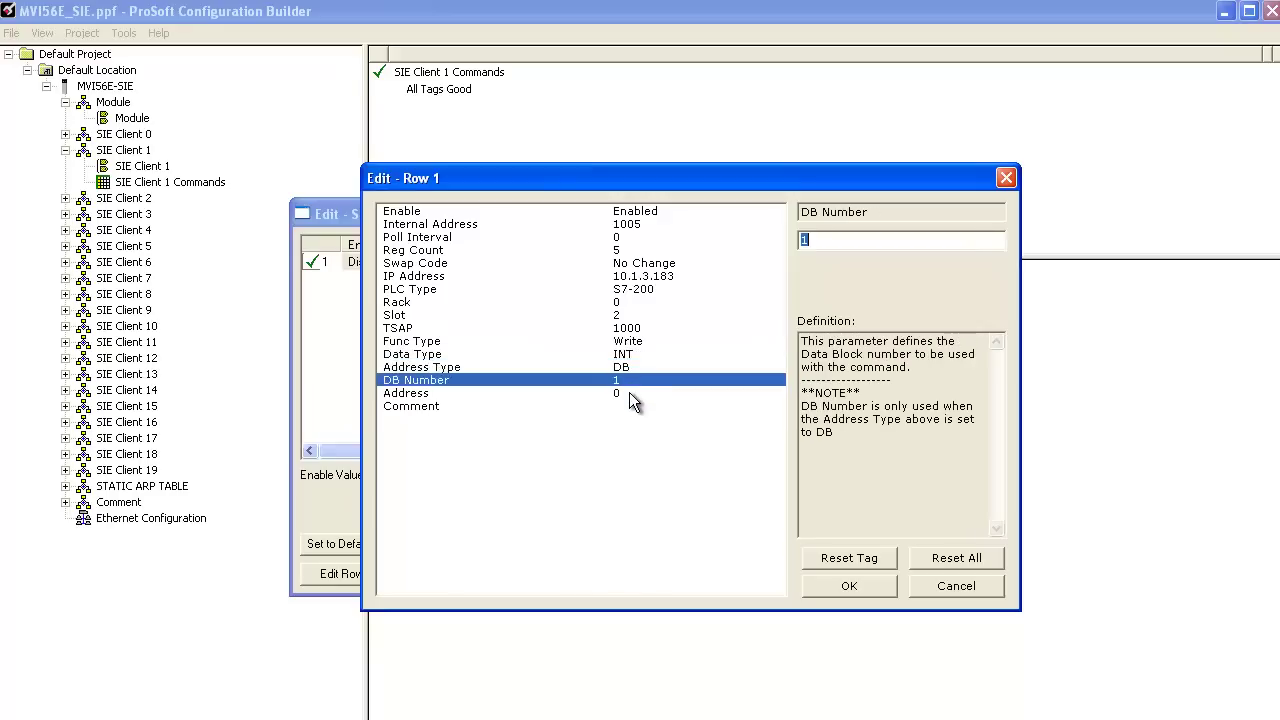
{"action": "left_click", "coordinate": [631, 394]}
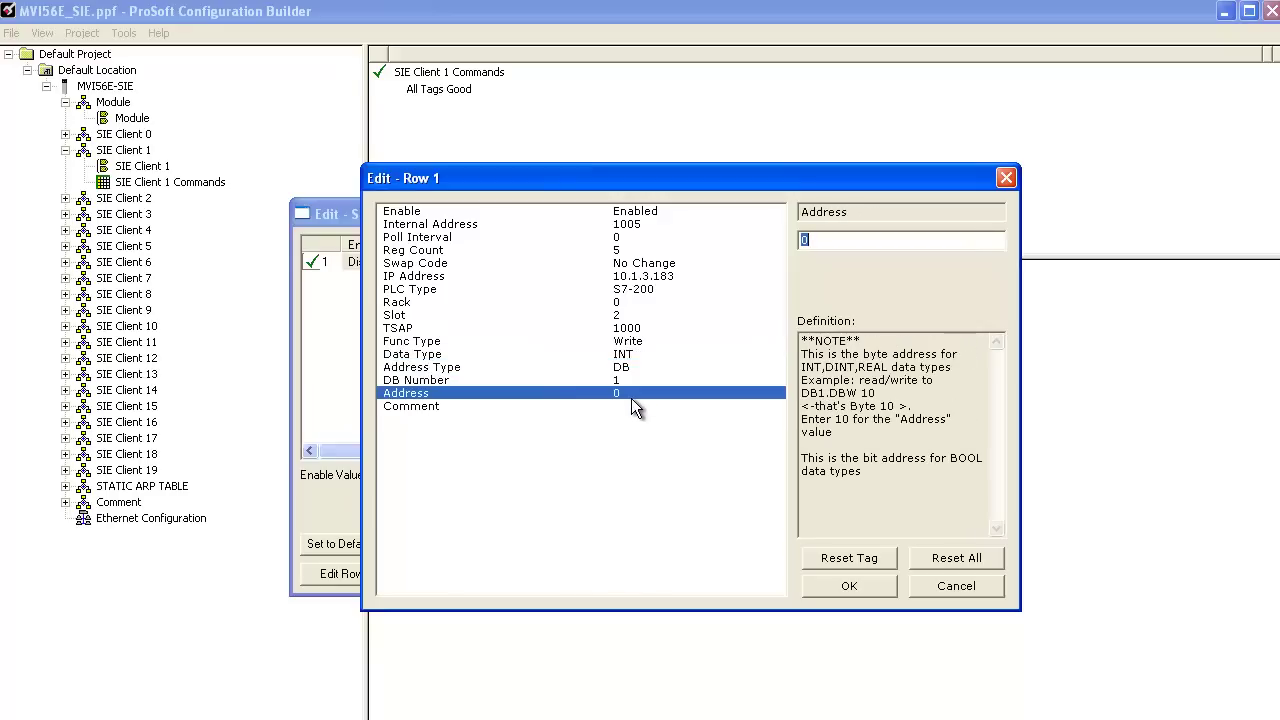
{"action": "left_click", "coordinate": [850, 585]}
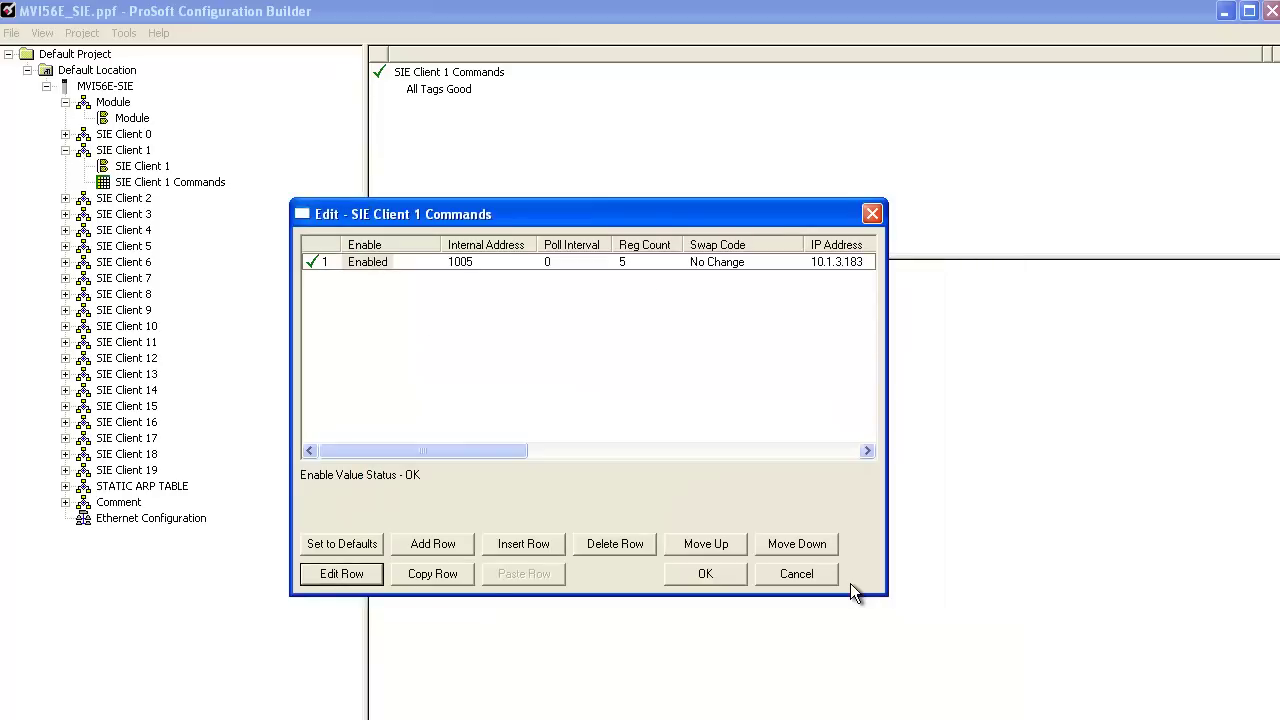
Step: Add a second SIE Client 1 command row and set it to Enabled with Internal Address 5 and Reg Count 5
{"action": "left_click", "coordinate": [445, 550]}
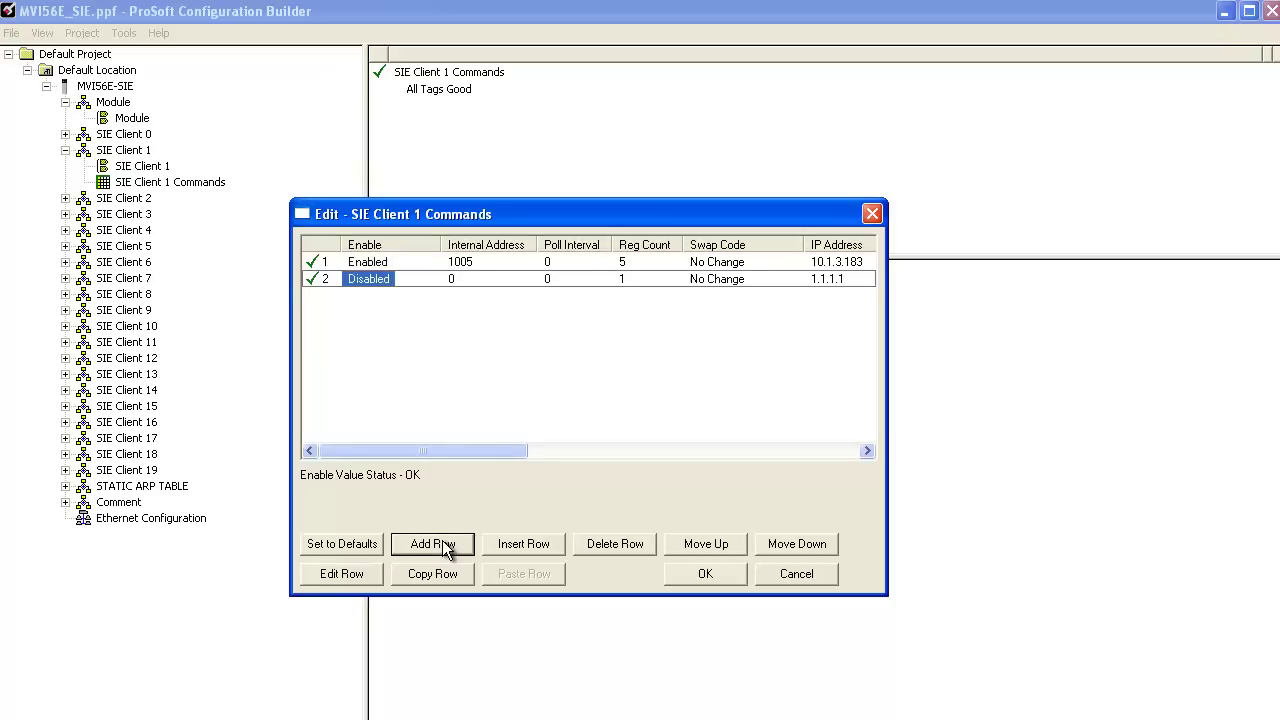
{"action": "left_click", "coordinate": [340, 575]}
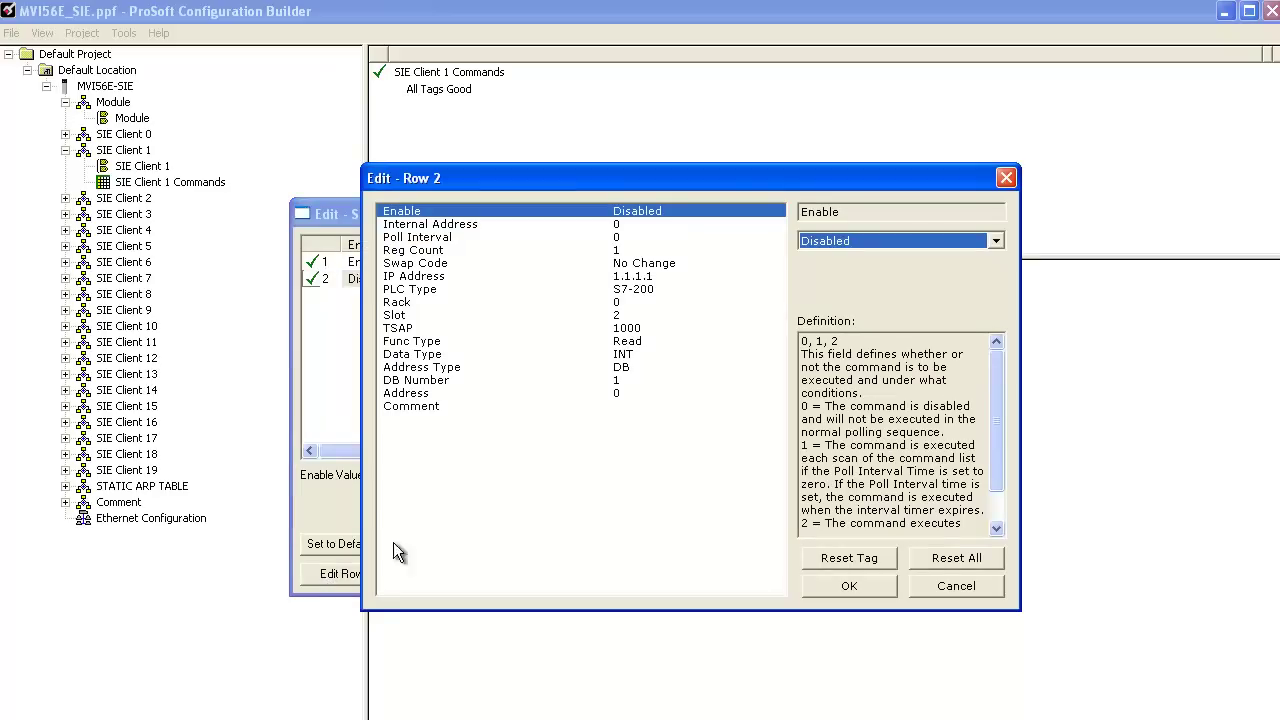
{"action": "left_click", "coordinate": [997, 241]}
{"action": "left_click", "coordinate": [962, 268]}
{"action": "left_click", "coordinate": [626, 224]}
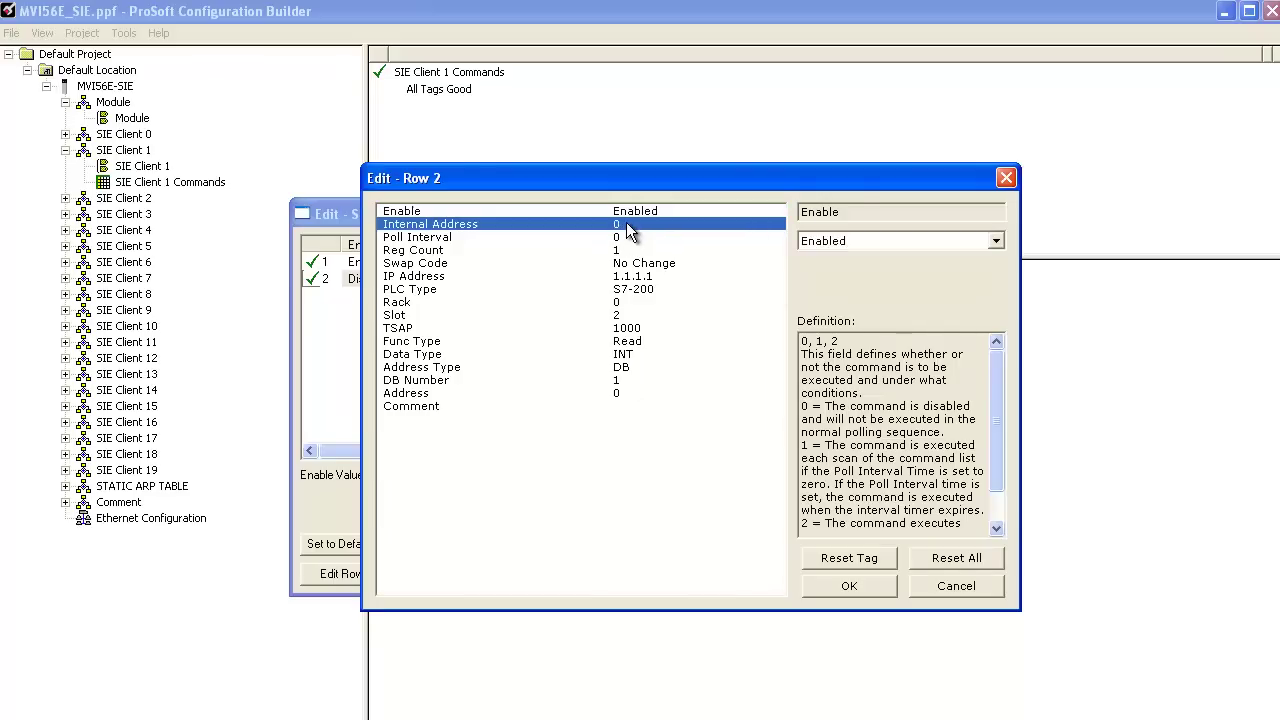
{"action": "type", "text": "5"}
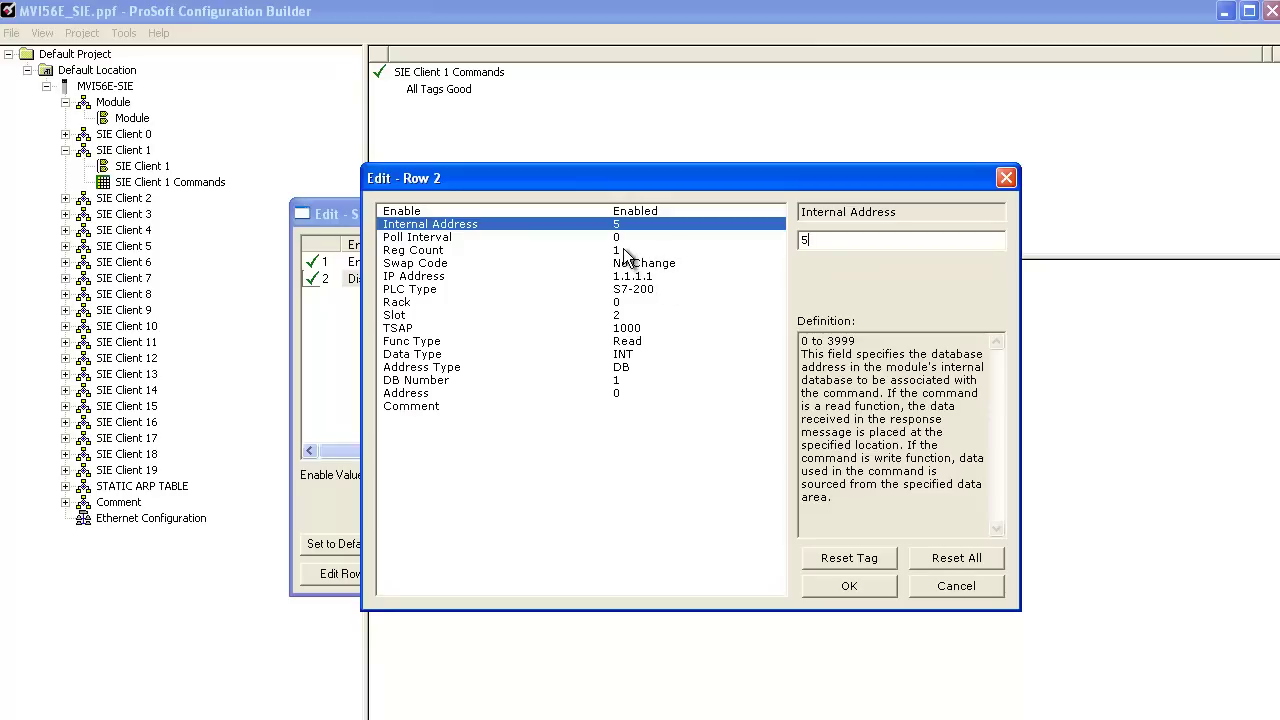
{"action": "left_click", "coordinate": [616, 252]}
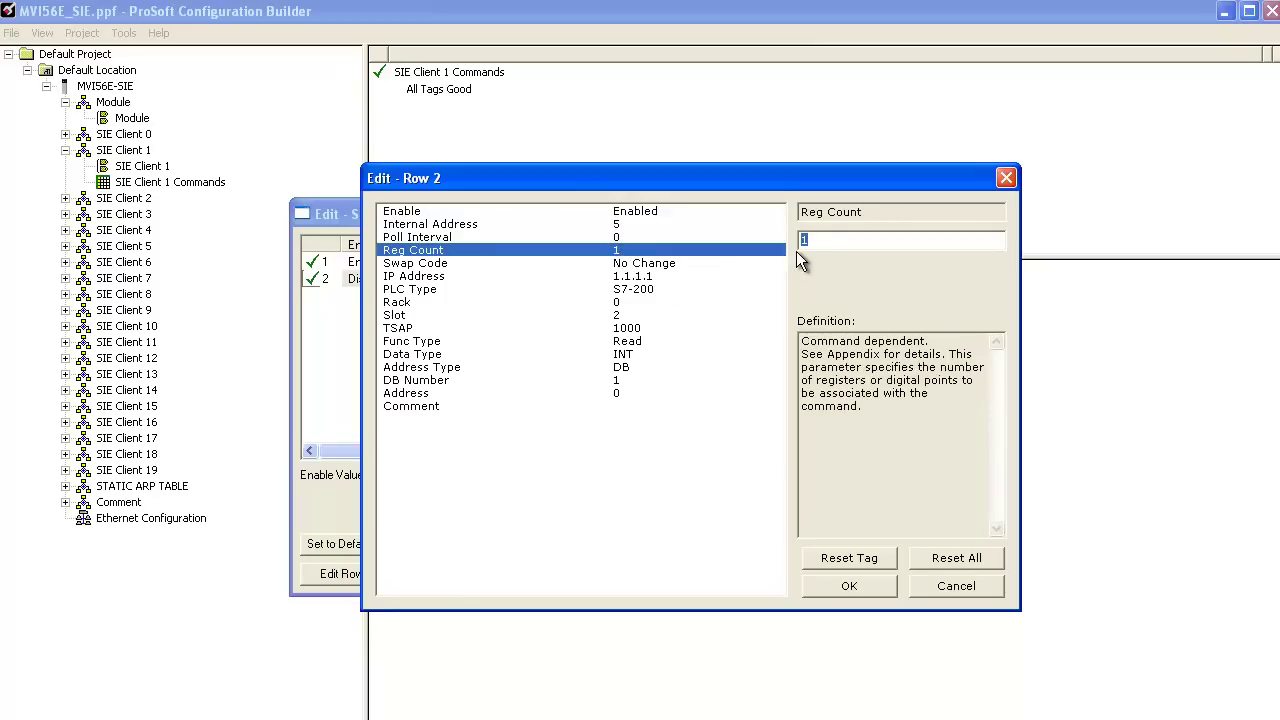
{"action": "type", "text": "5"}
Step: Set the second command's IP Address to 10.1.3.183, keeping PLC Type S7-200, Slot 2 and TSAP 1000
{"action": "left_click", "coordinate": [622, 282]}
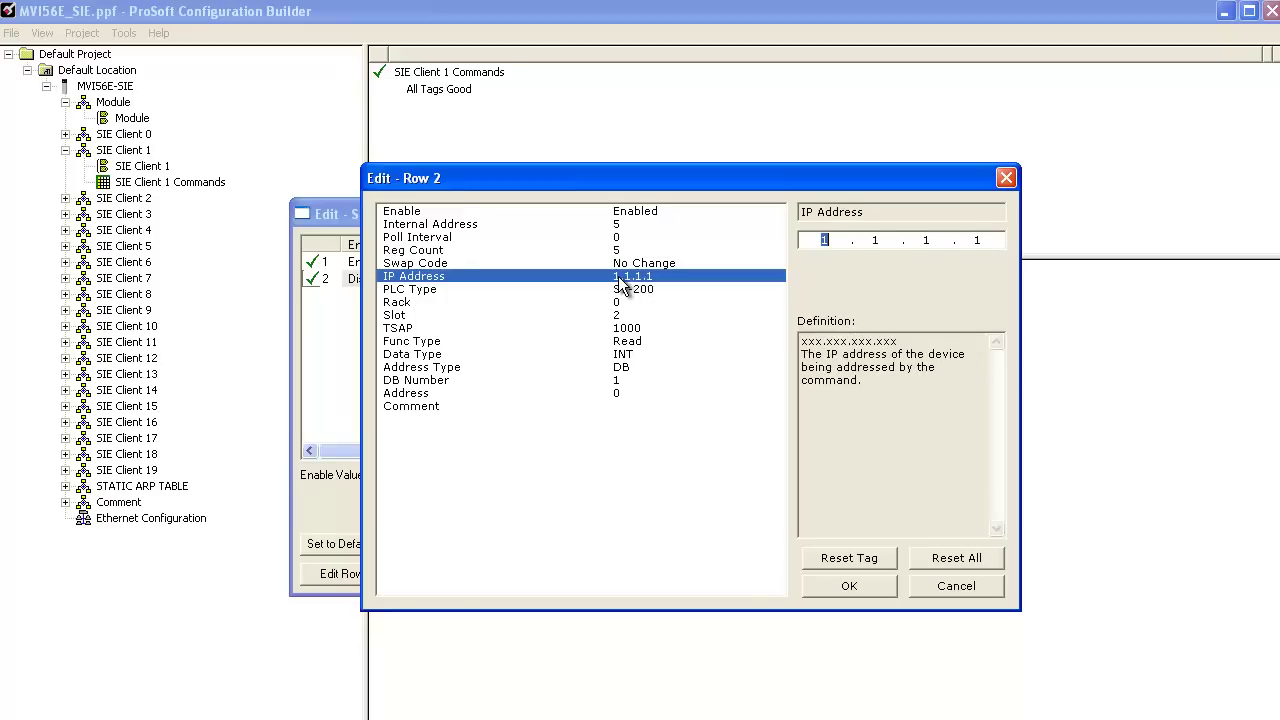
{"action": "type", "text": "10.1.3.183"}
{"action": "left_click", "coordinate": [644, 290]}
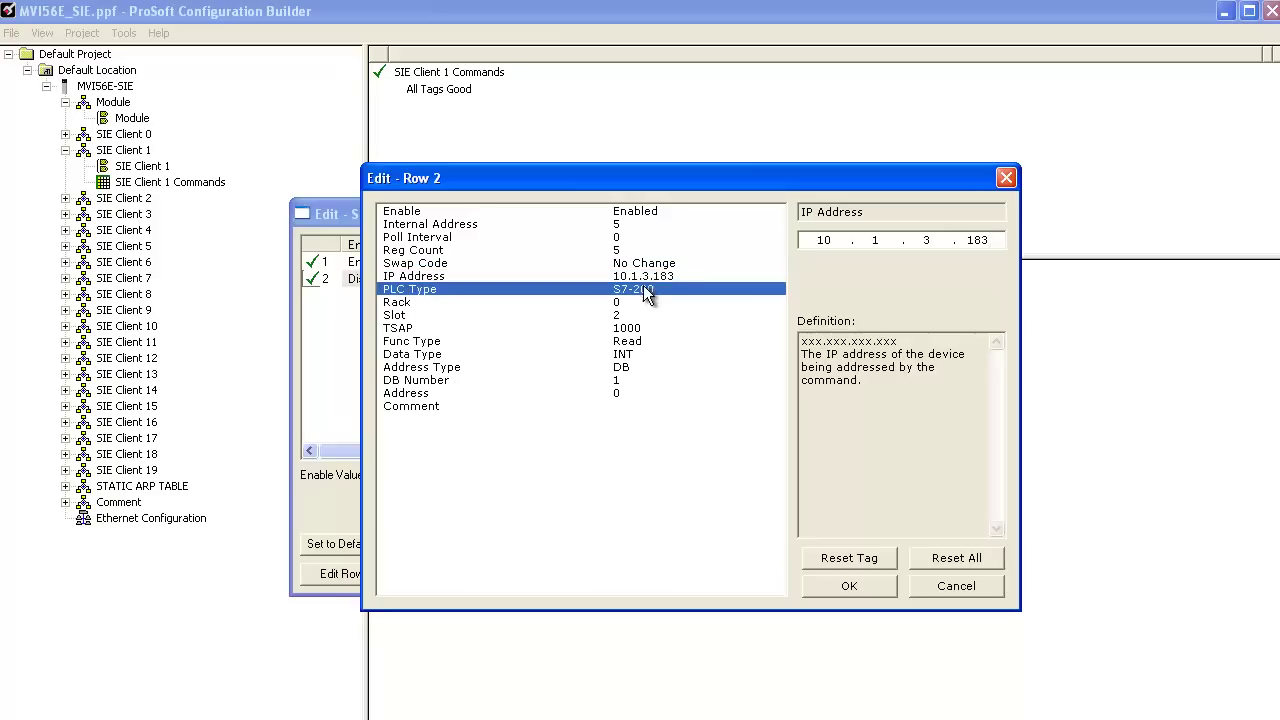
{"action": "left_click", "coordinate": [632, 316]}
{"action": "left_click", "coordinate": [638, 329]}
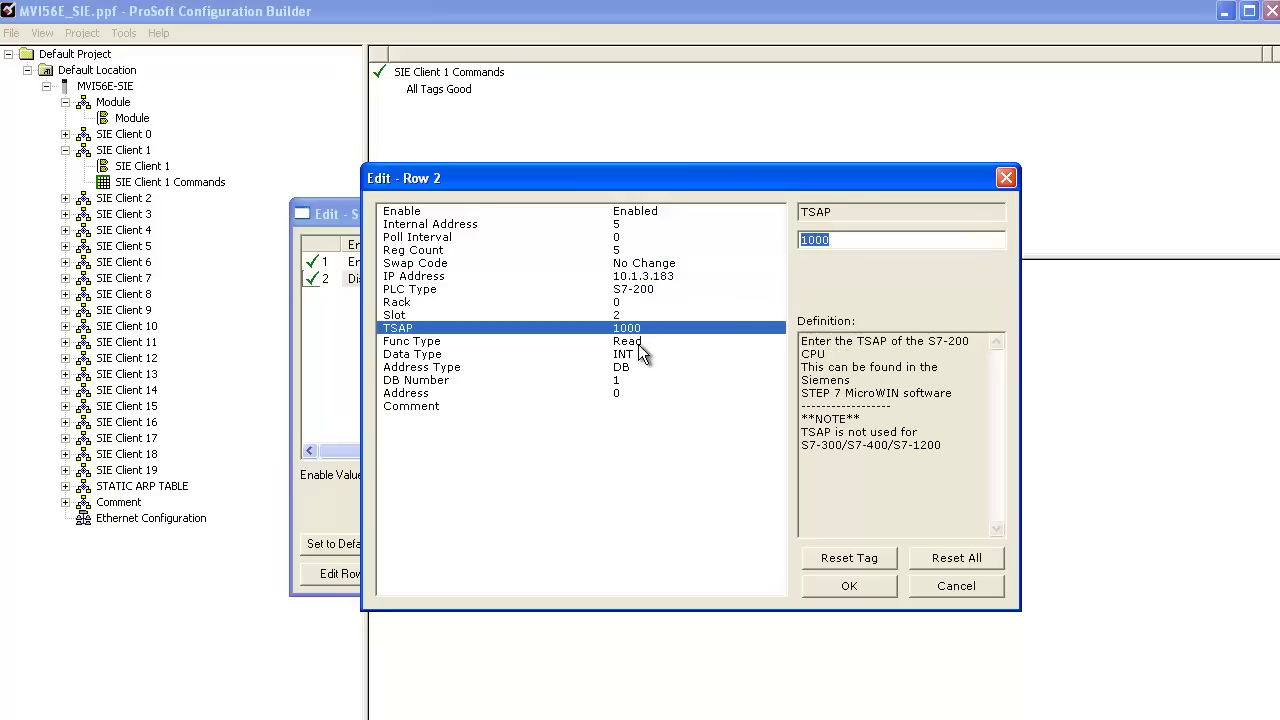
Step: Keep the second command's Func Type as Read, set Data Type REAL and Address Type FLAG, and accept the SIE Client 1 command list
{"action": "left_click", "coordinate": [630, 343]}
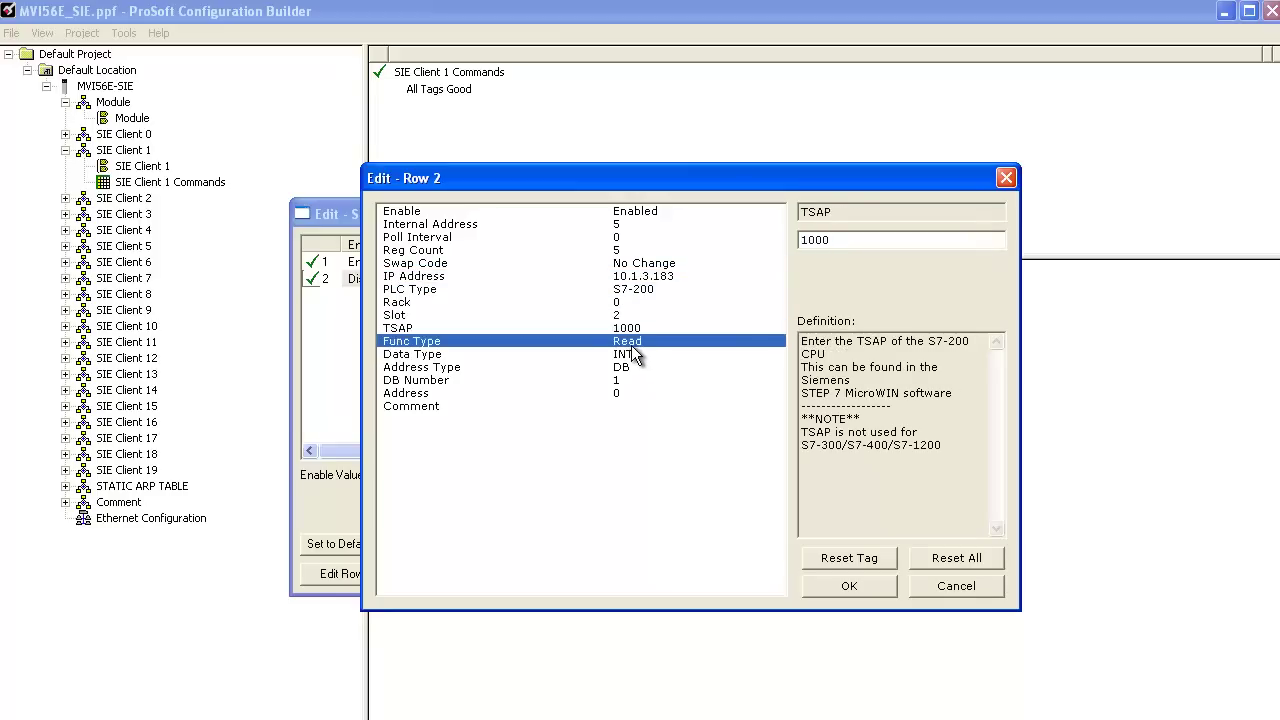
{"action": "left_click", "coordinate": [647, 350]}
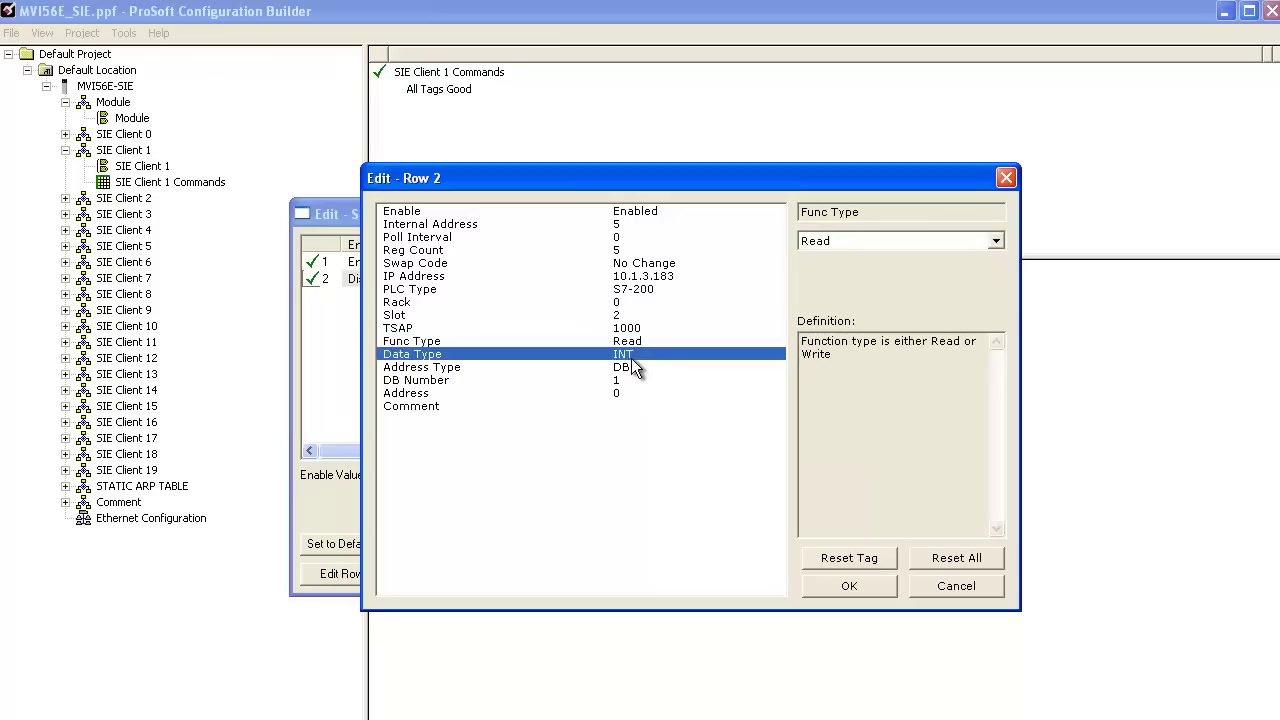
{"action": "left_click", "coordinate": [993, 240]}
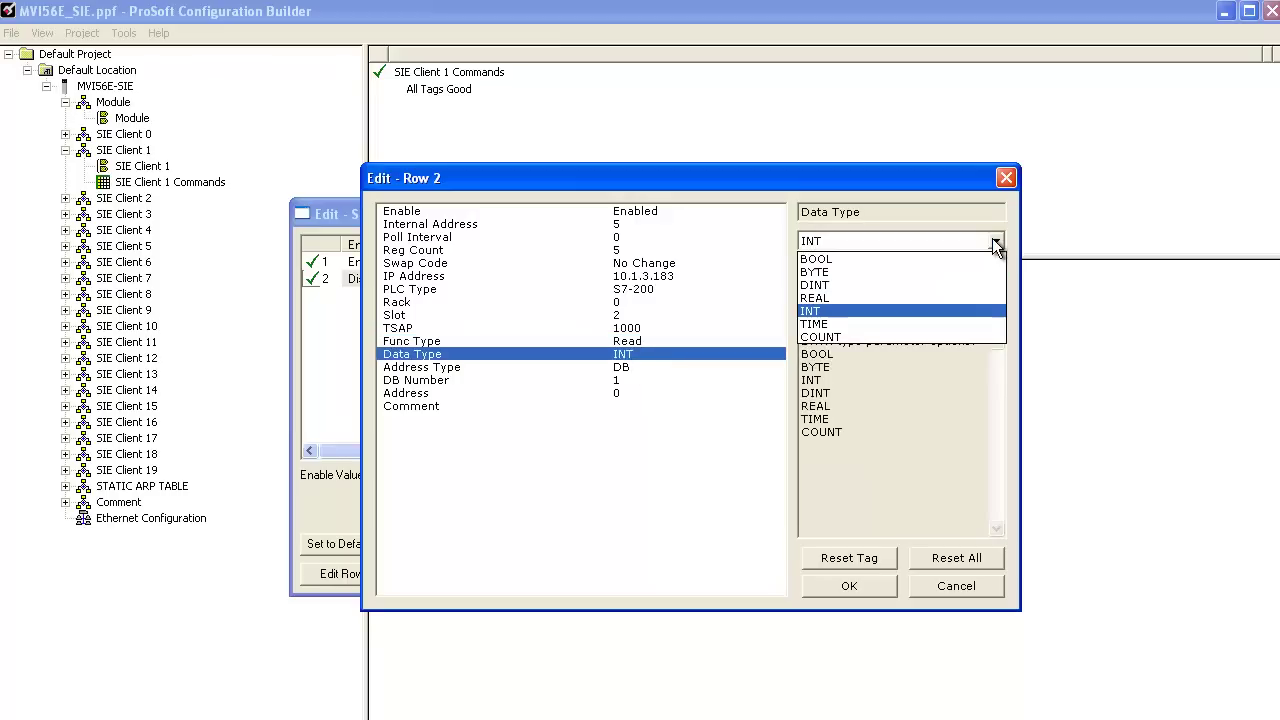
{"action": "left_click", "coordinate": [919, 297]}
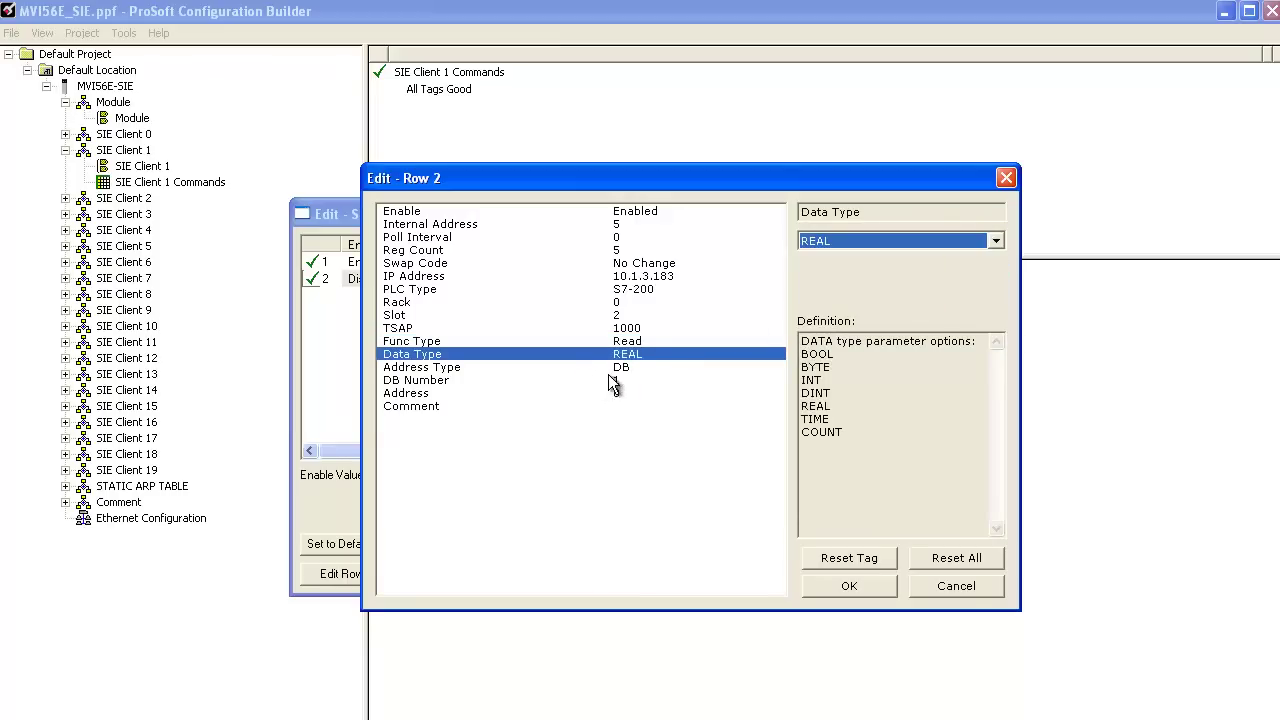
{"action": "left_click", "coordinate": [618, 368]}
{"action": "left_click", "coordinate": [996, 241]}
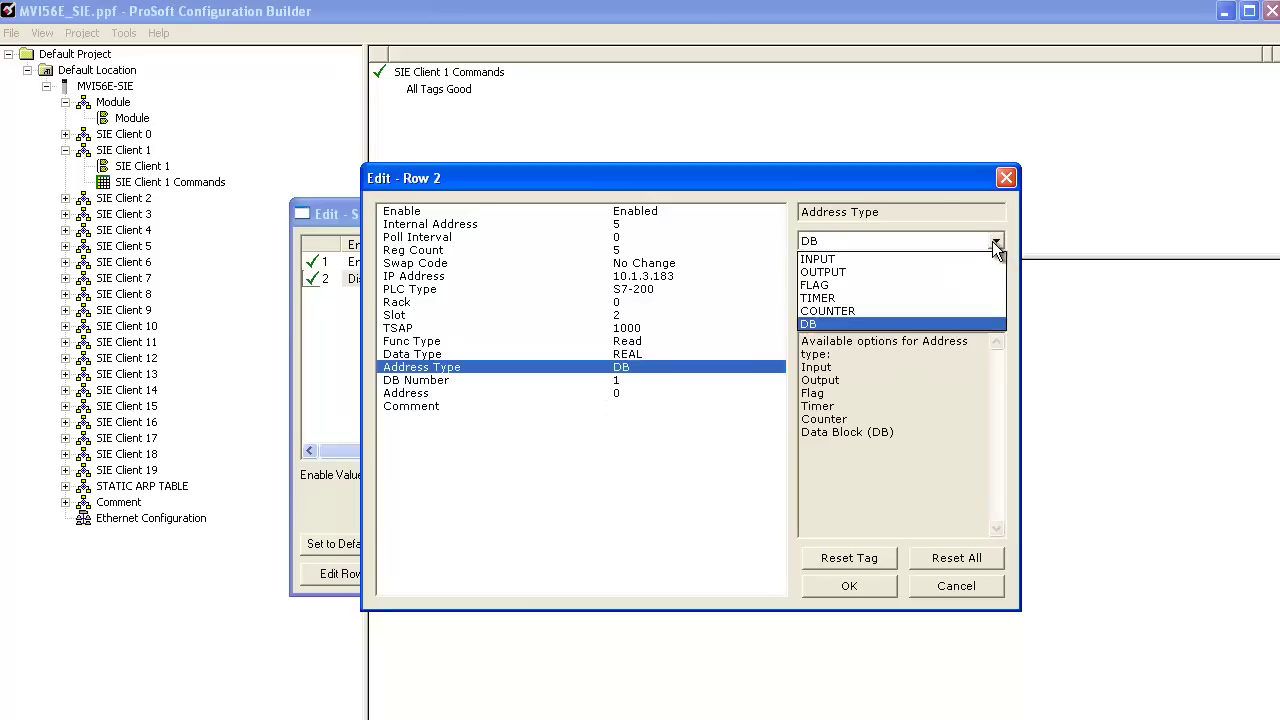
{"action": "left_click", "coordinate": [960, 285]}
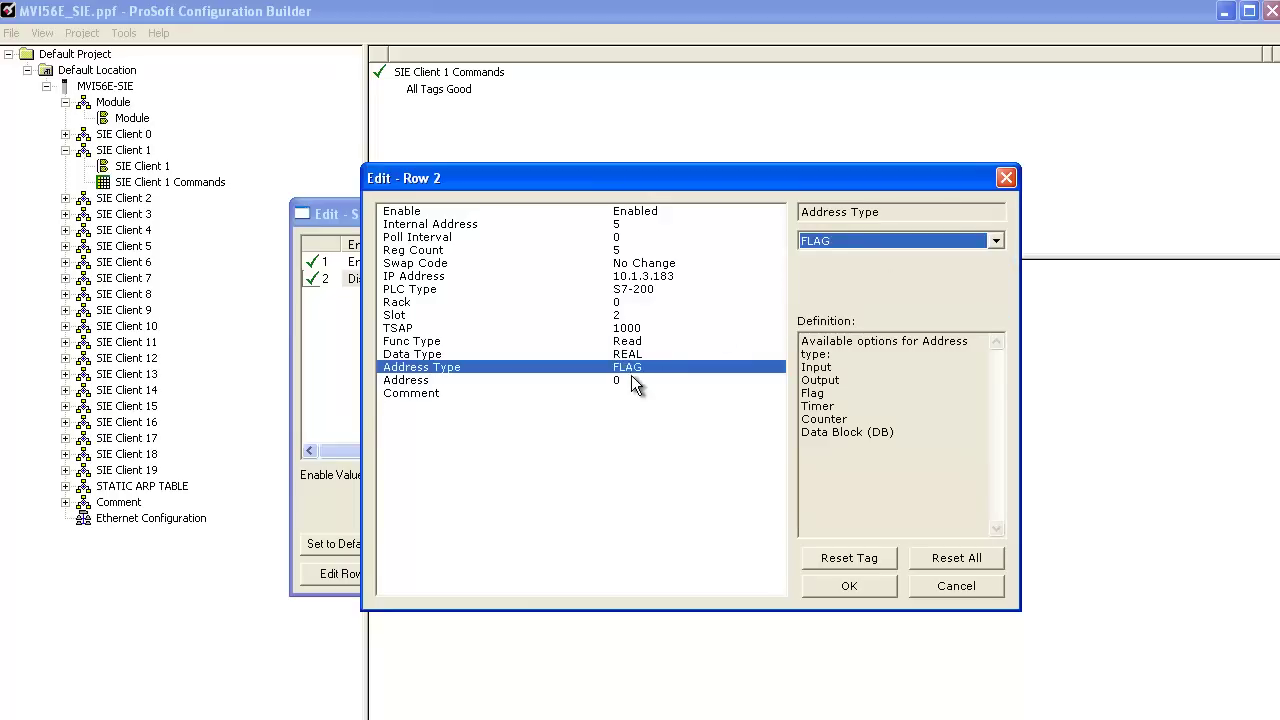
{"action": "left_click", "coordinate": [817, 581]}
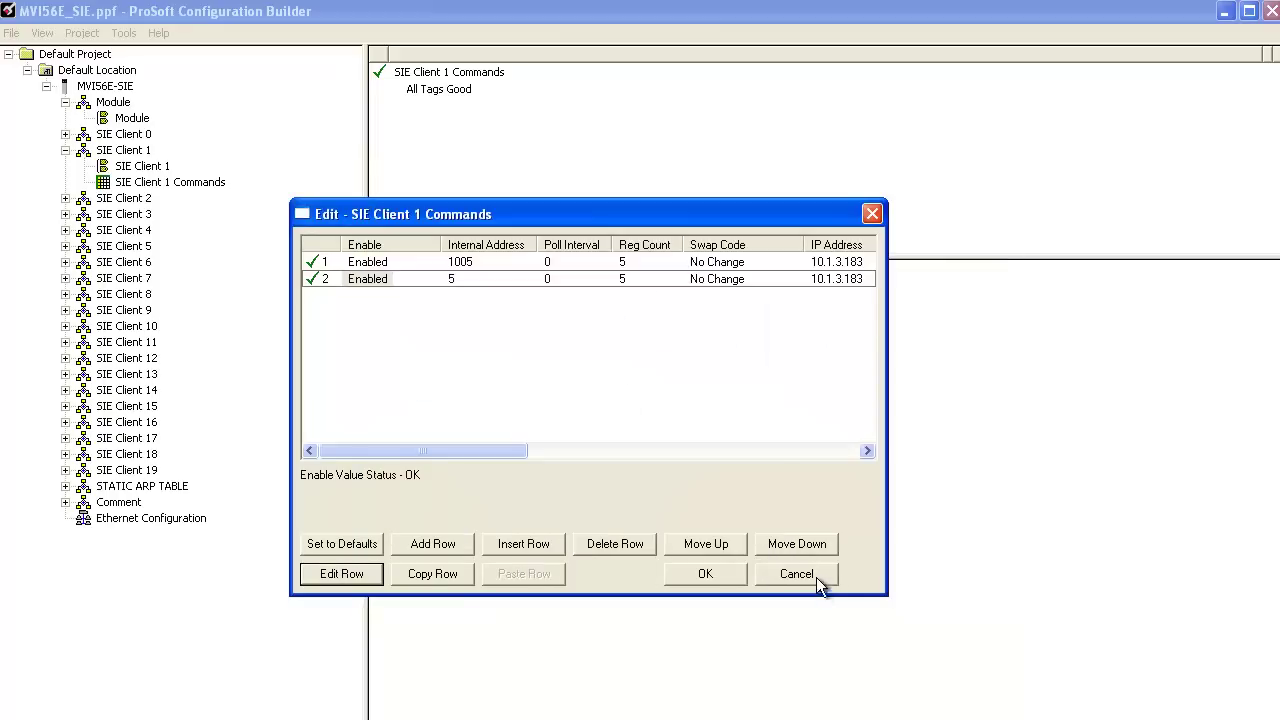
{"action": "left_click", "coordinate": [706, 575]}
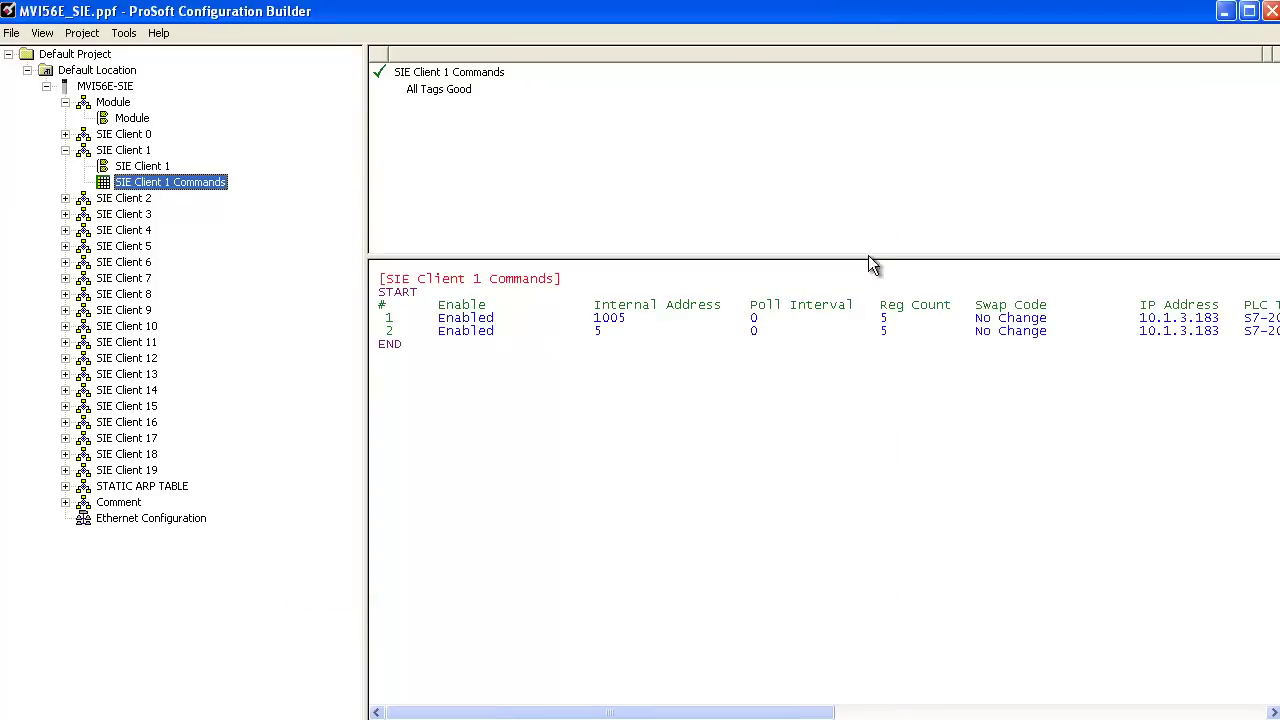
Step: Download the MVI56E-SIE configuration from the PC to the module over Ethernet at 10.1.3.181
{"action": "left_click", "coordinate": [103, 87]}
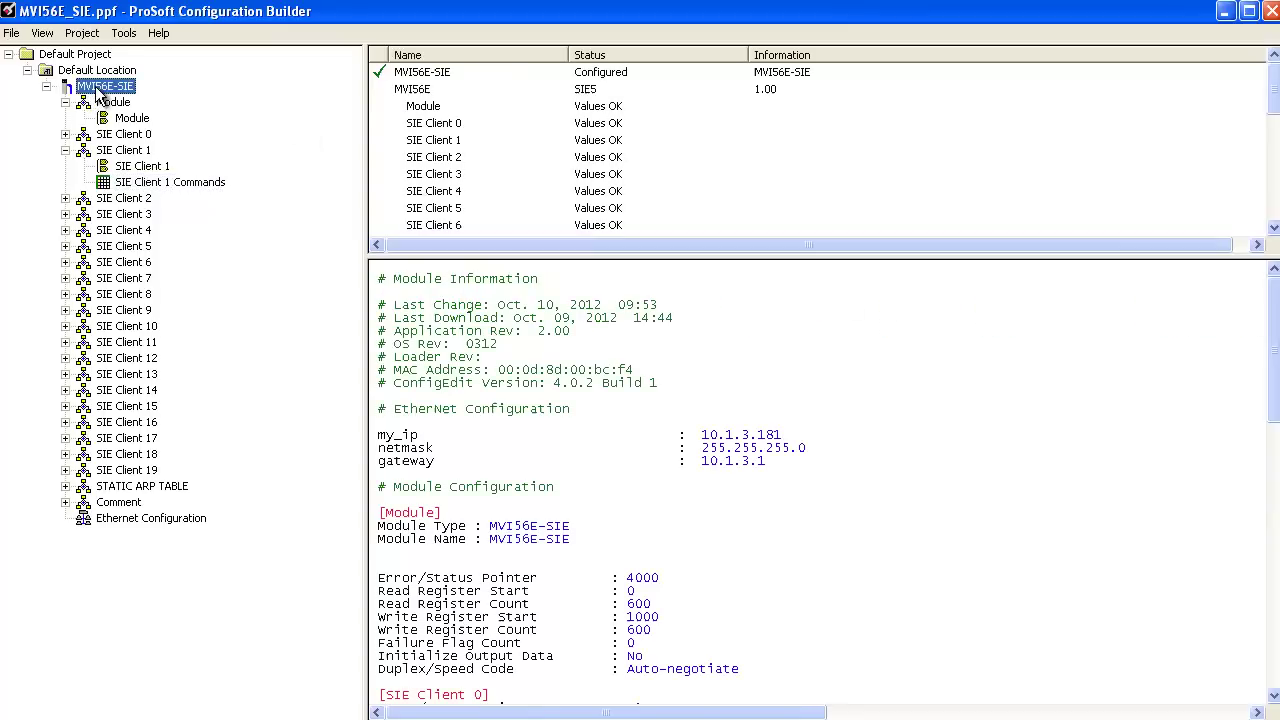
{"action": "right_click", "coordinate": [100, 88]}
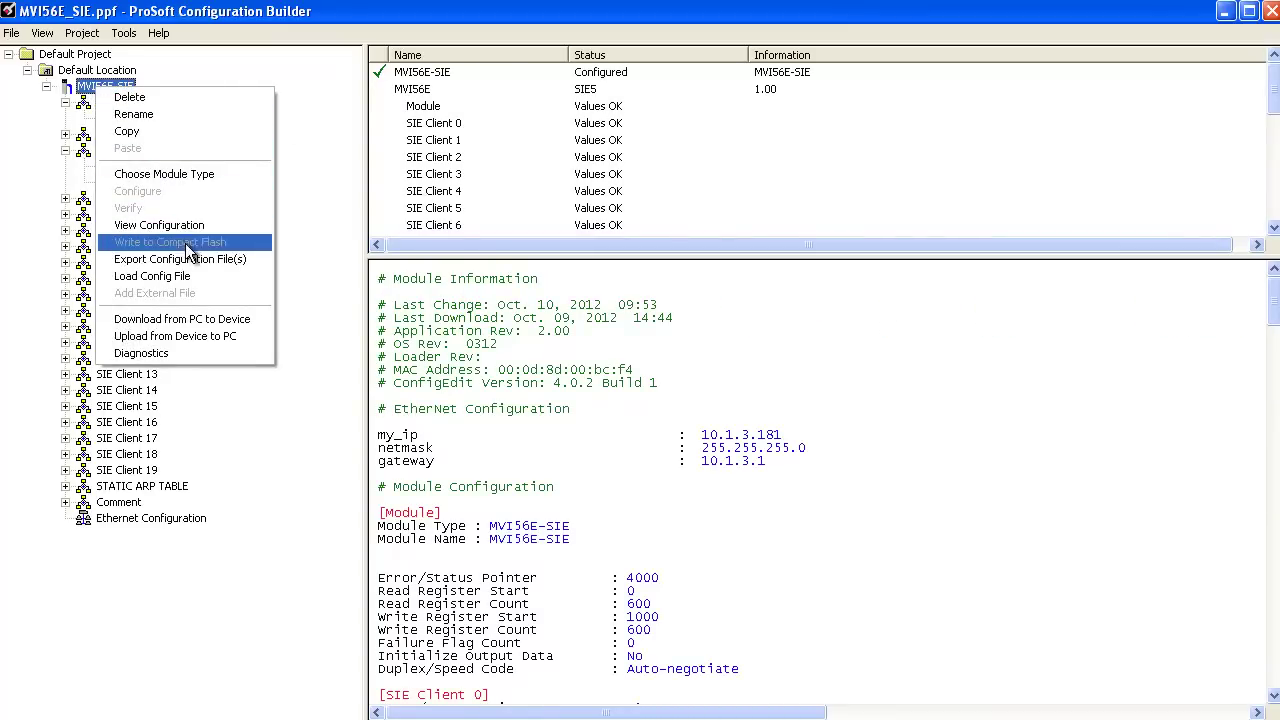
{"action": "left_click", "coordinate": [194, 319]}
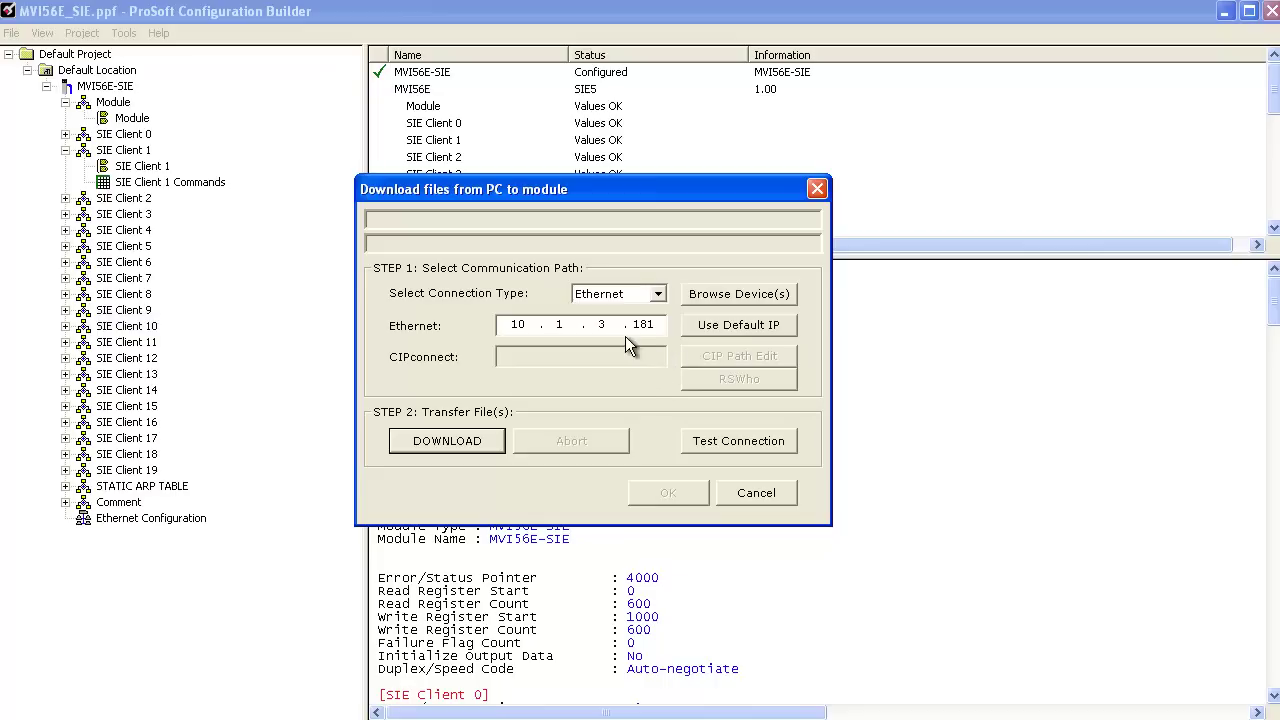
{"action": "left_click", "coordinate": [457, 440]}
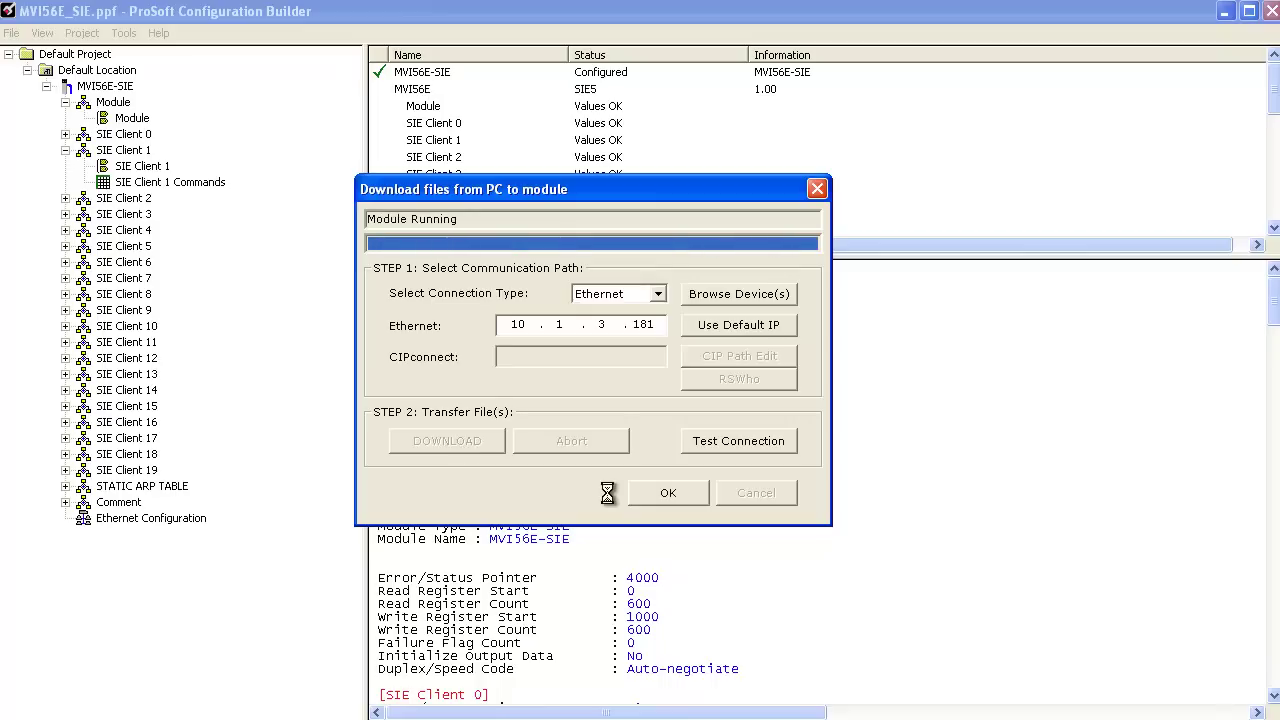
{"action": "left_click", "coordinate": [667, 494]}
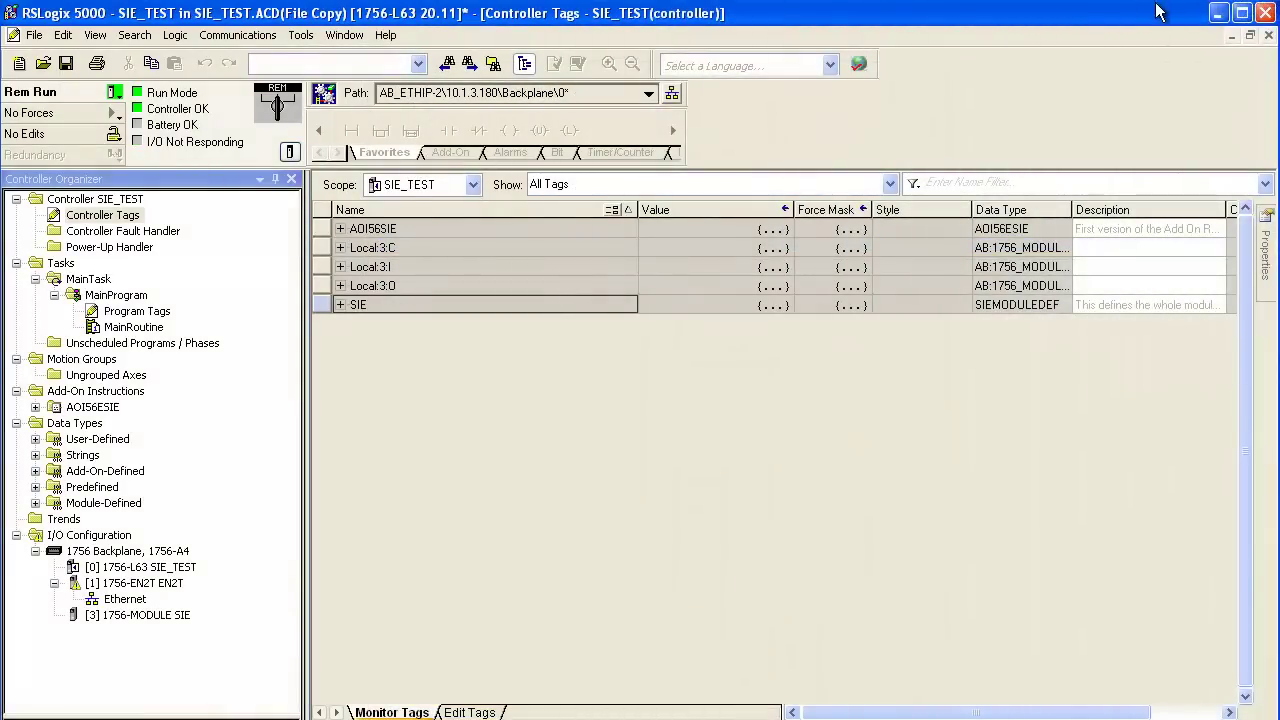
Step: In RSLogix 5000, examine the bits of SIE.CONTROL.CmdControl.WriteCmdBits[1], keeping bit 0 at 1, and collapse the SIE tag
{"action": "left_click", "coordinate": [340, 304]}
{"action": "left_click", "coordinate": [353, 343]}
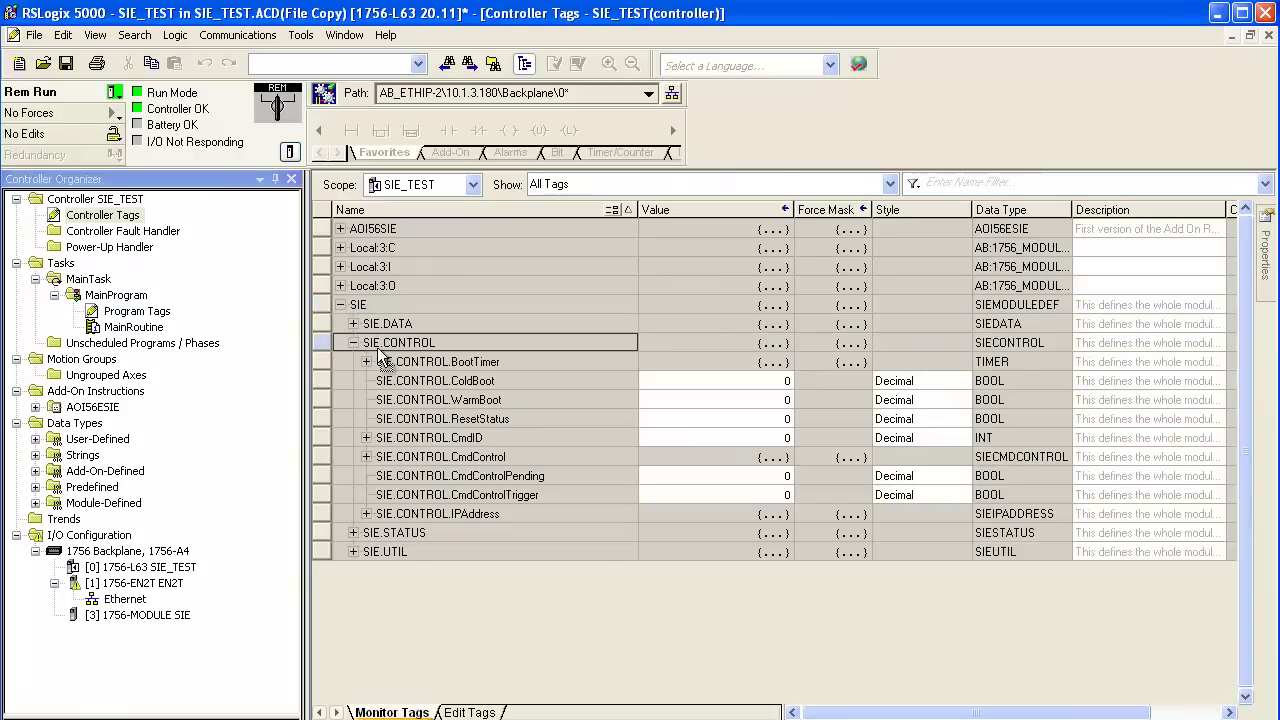
{"action": "left_click", "coordinate": [366, 457]}
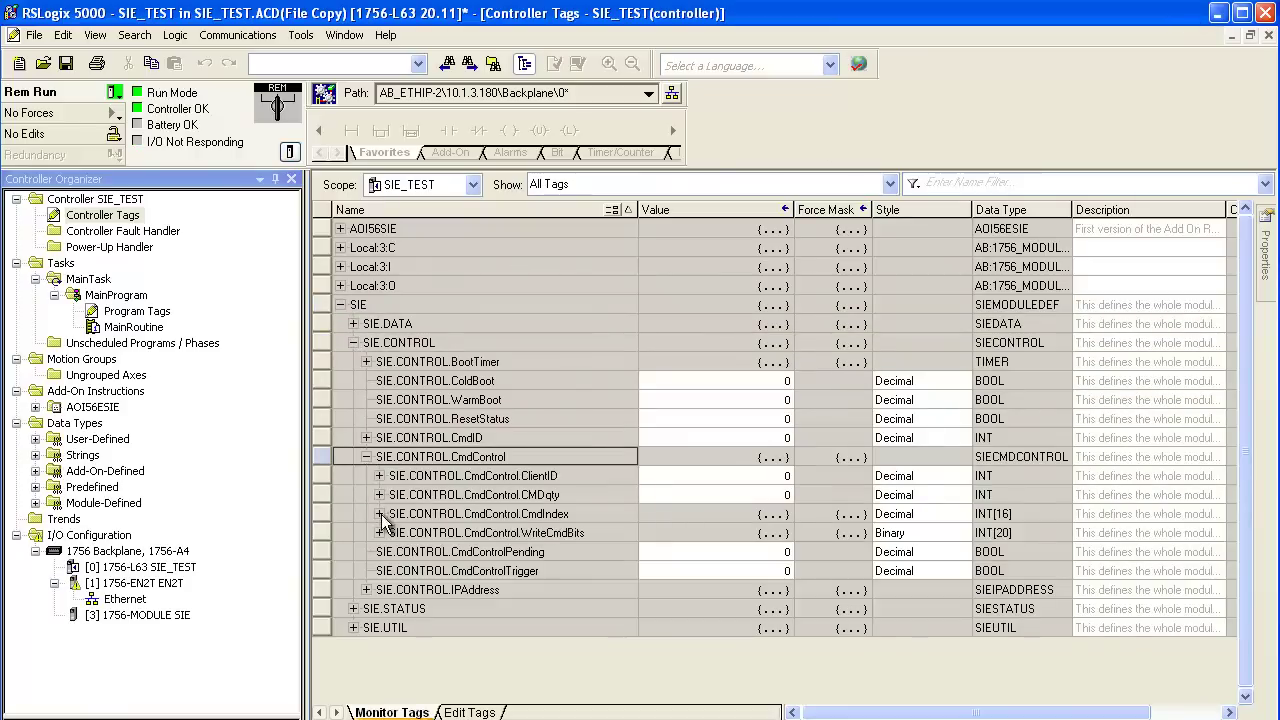
{"action": "left_click", "coordinate": [379, 532]}
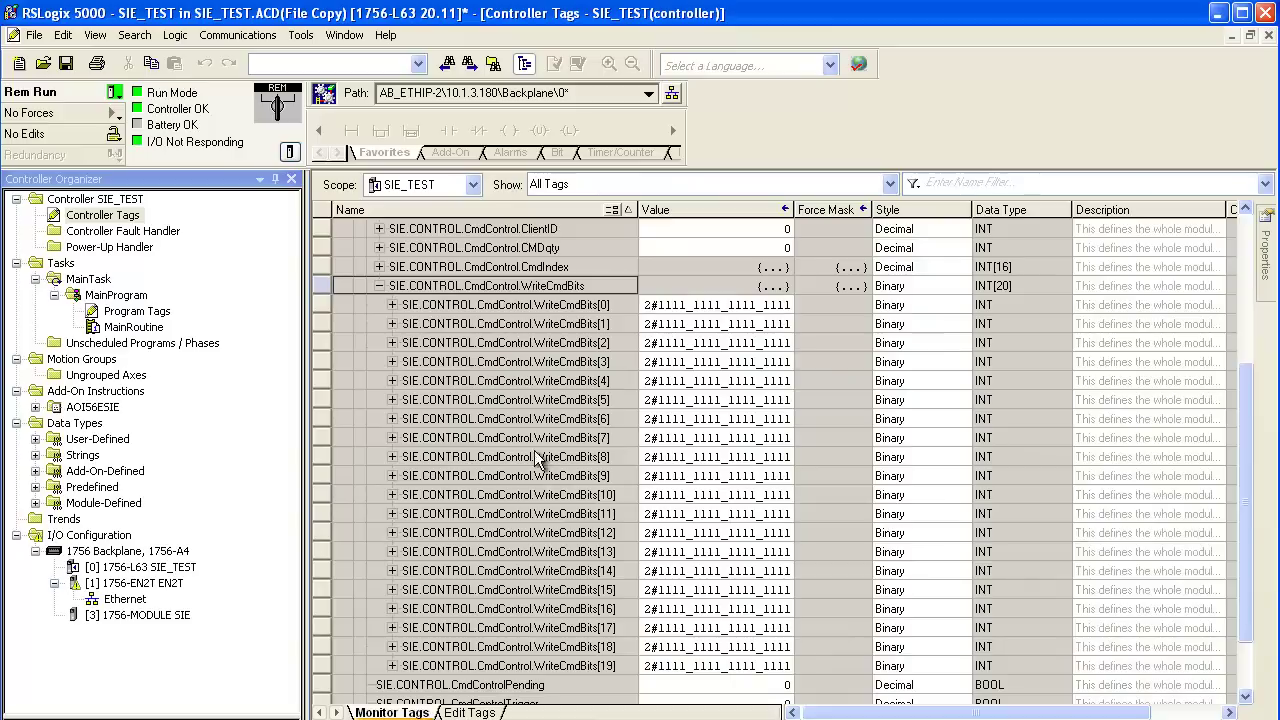
{"action": "left_click", "coordinate": [393, 310]}
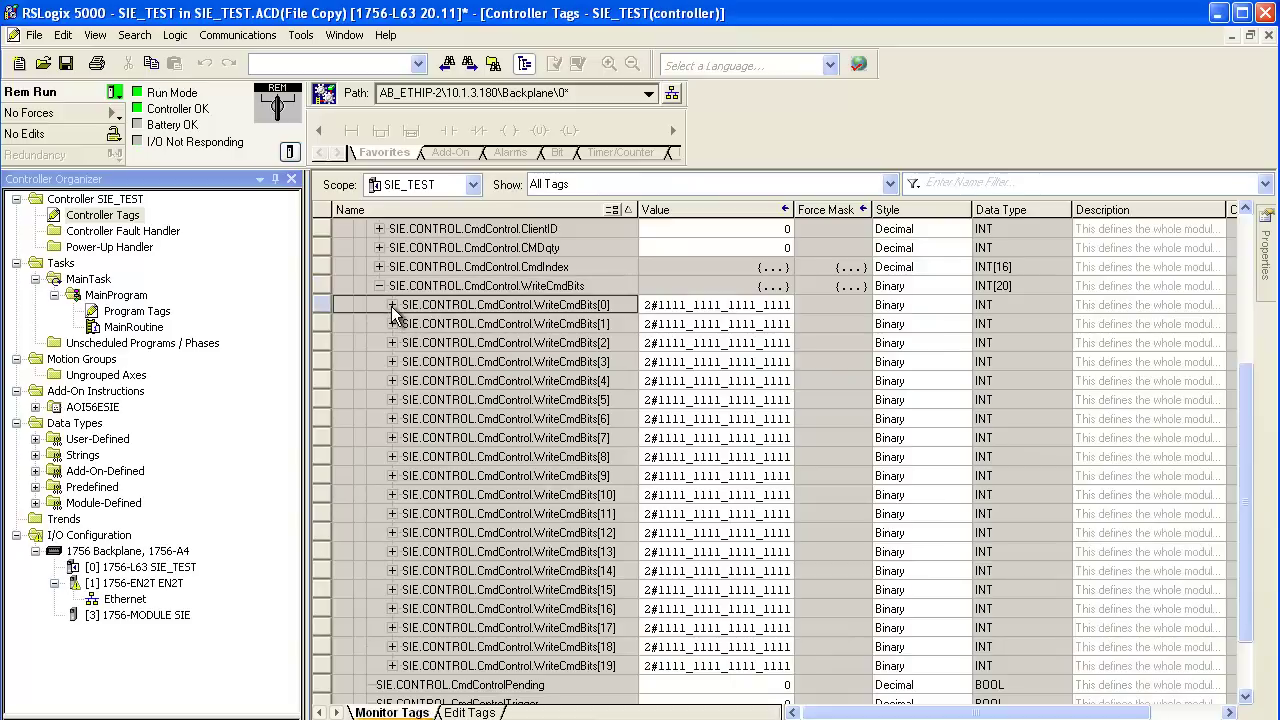
{"action": "left_click", "coordinate": [392, 323]}
{"action": "left_click", "coordinate": [780, 345]}
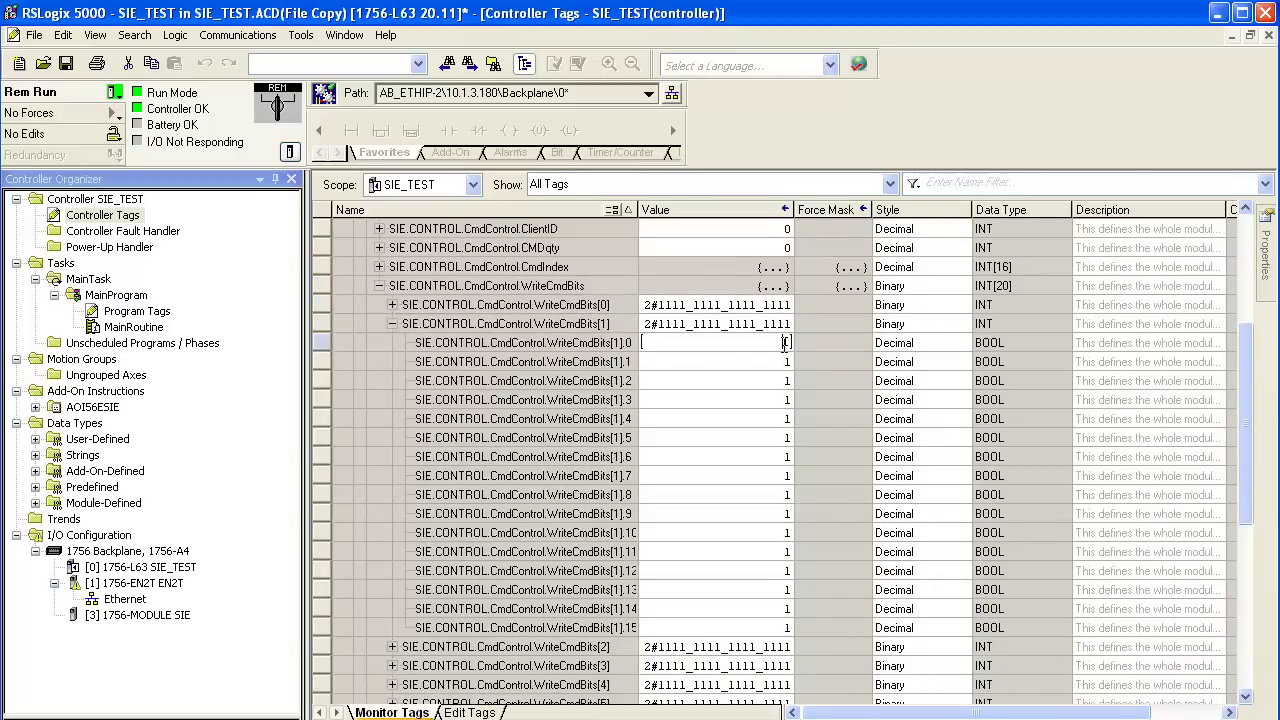
{"action": "type", "text": "1"}
{"action": "left_click", "coordinate": [789, 359]}
{"action": "left_click", "coordinate": [379, 286]}
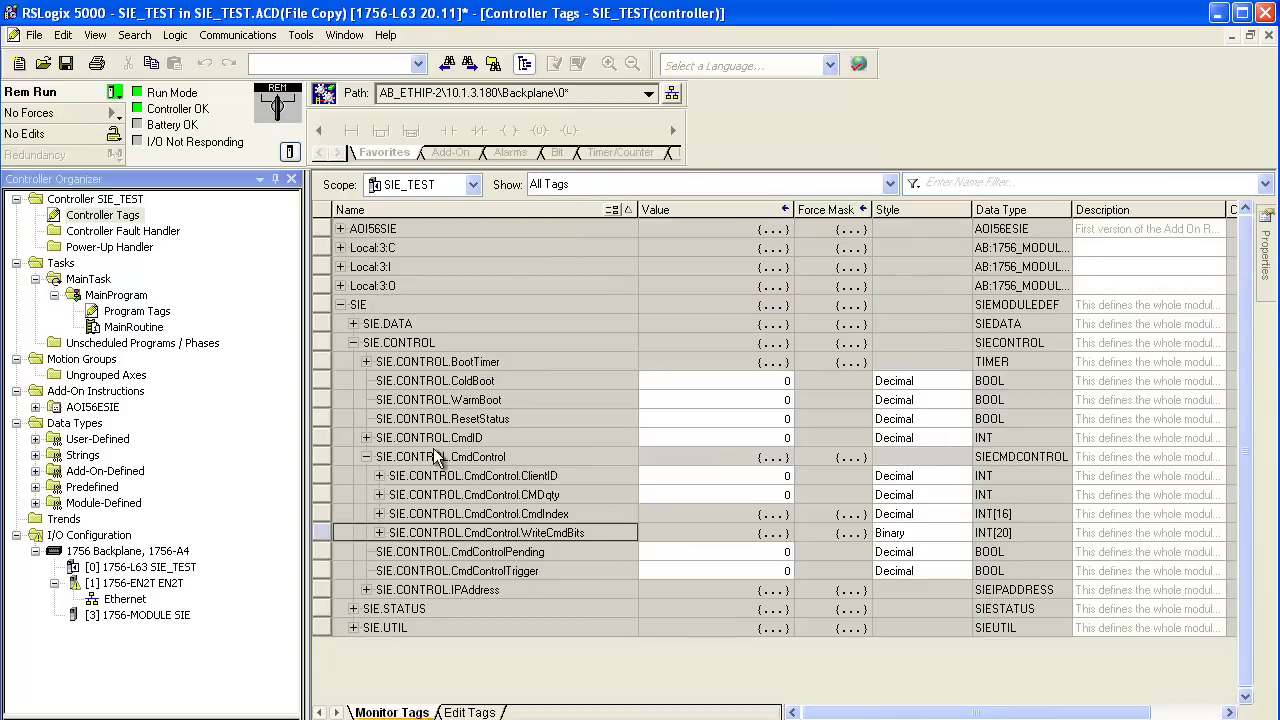
{"action": "left_click", "coordinate": [340, 304]}
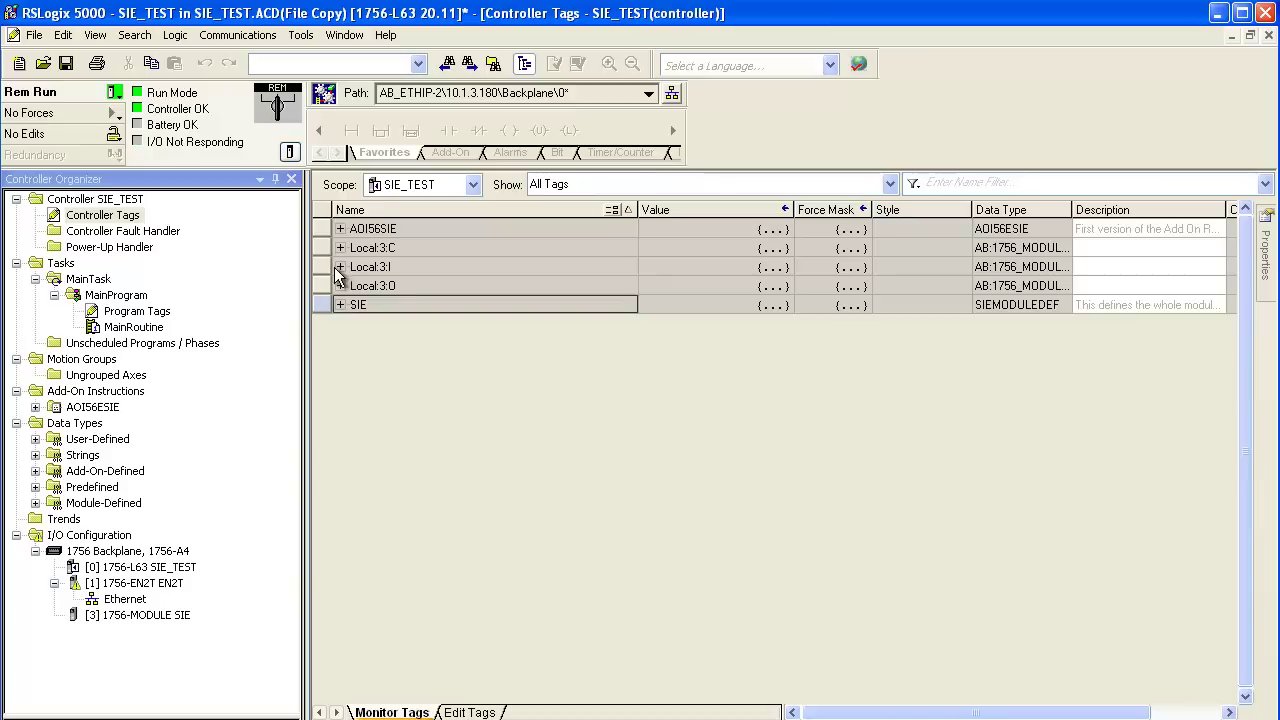
Step: Expand SIE.DATA.WriteData and set elements 5 through 9 to 42, 25, 81, 19 and 6
{"action": "left_click", "coordinate": [340, 303]}
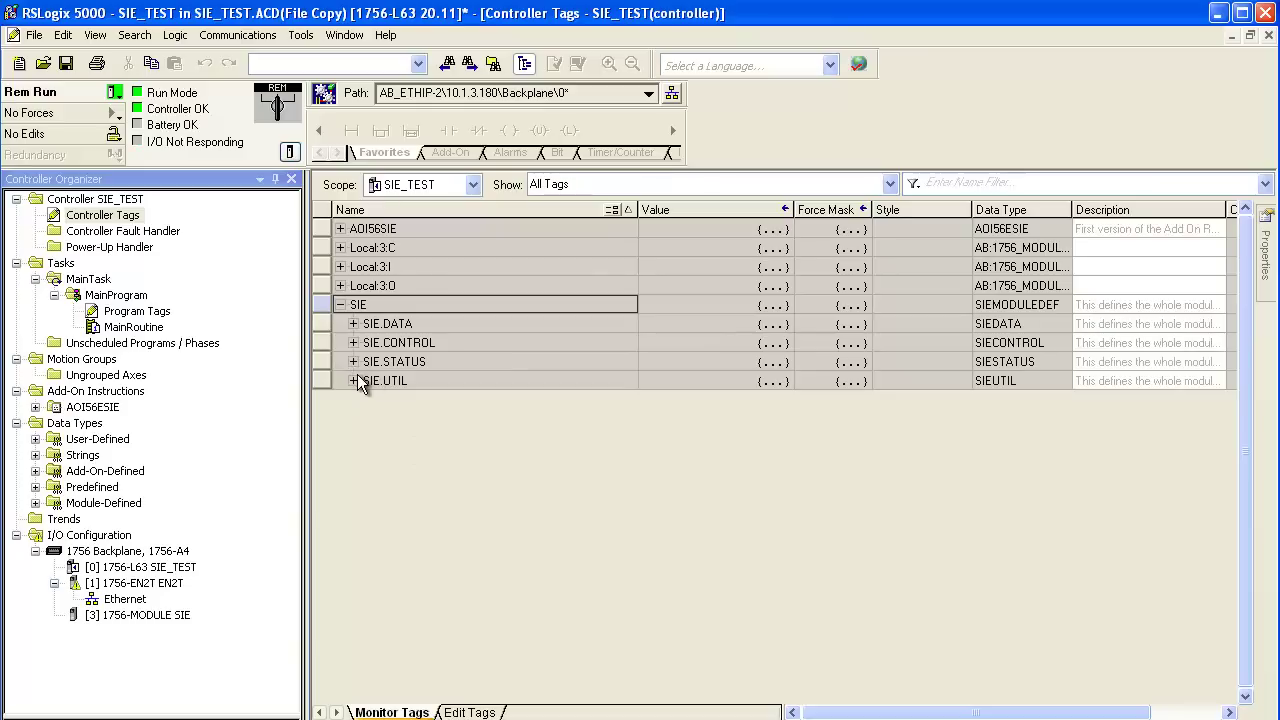
{"action": "left_click", "coordinate": [354, 323]}
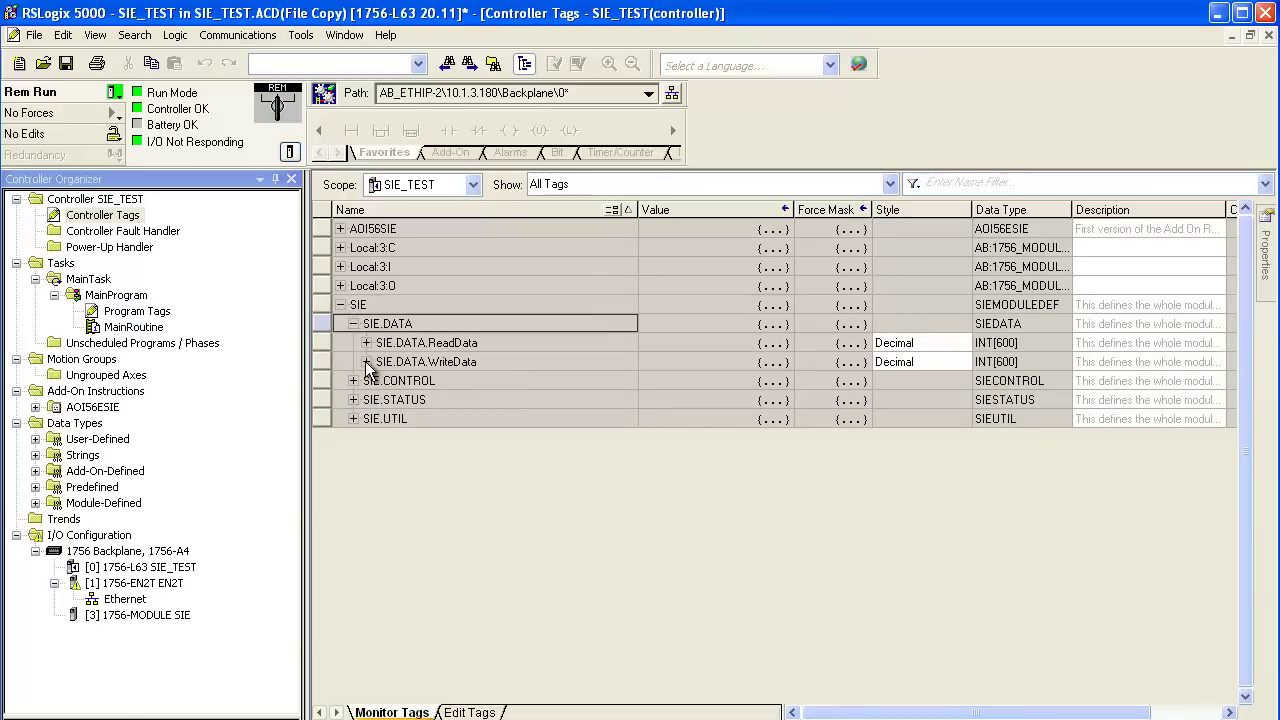
{"action": "left_click", "coordinate": [366, 362]}
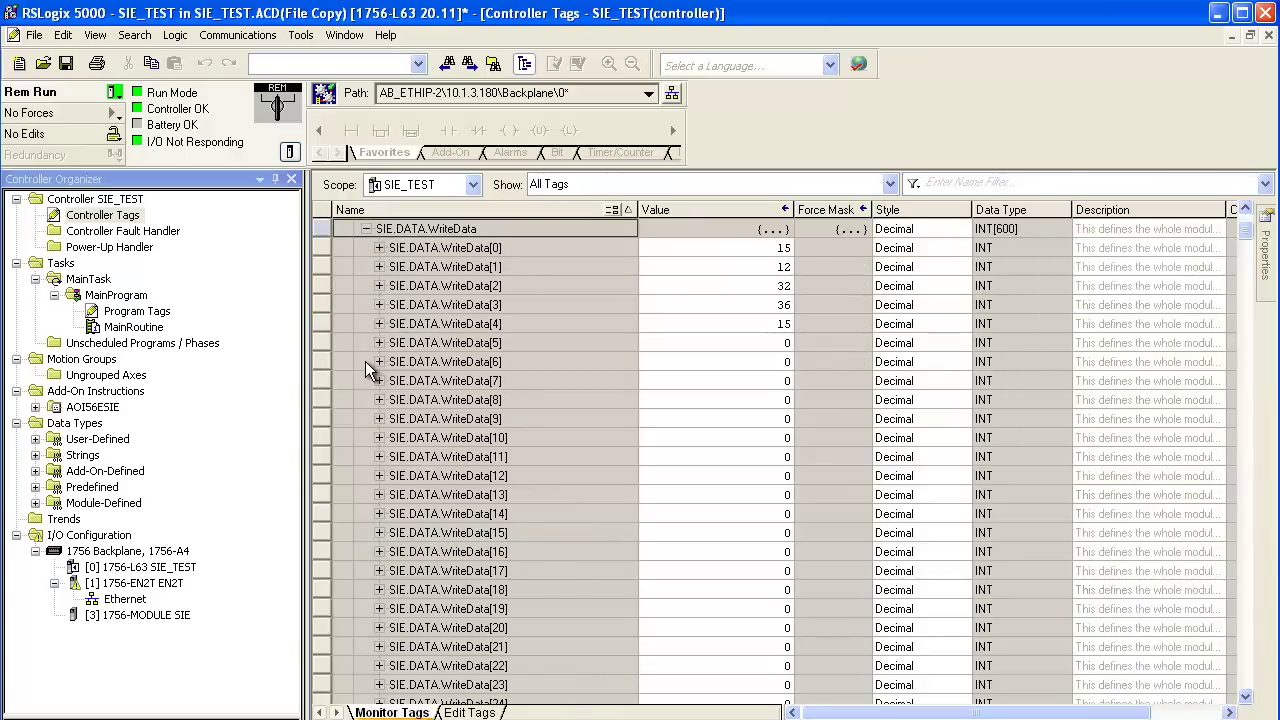
{"action": "left_click", "coordinate": [779, 342]}
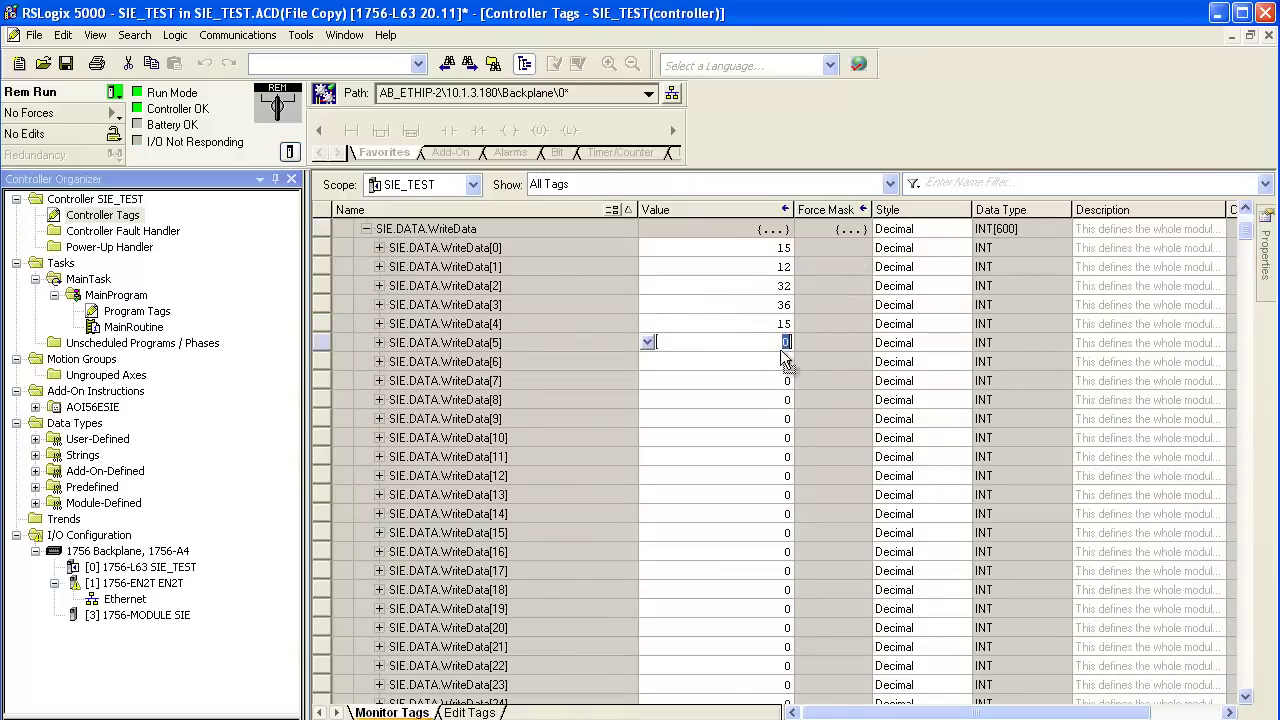
{"action": "type", "text": "42"}
{"action": "left_click", "coordinate": [784, 364]}
{"action": "type", "text": "25"}
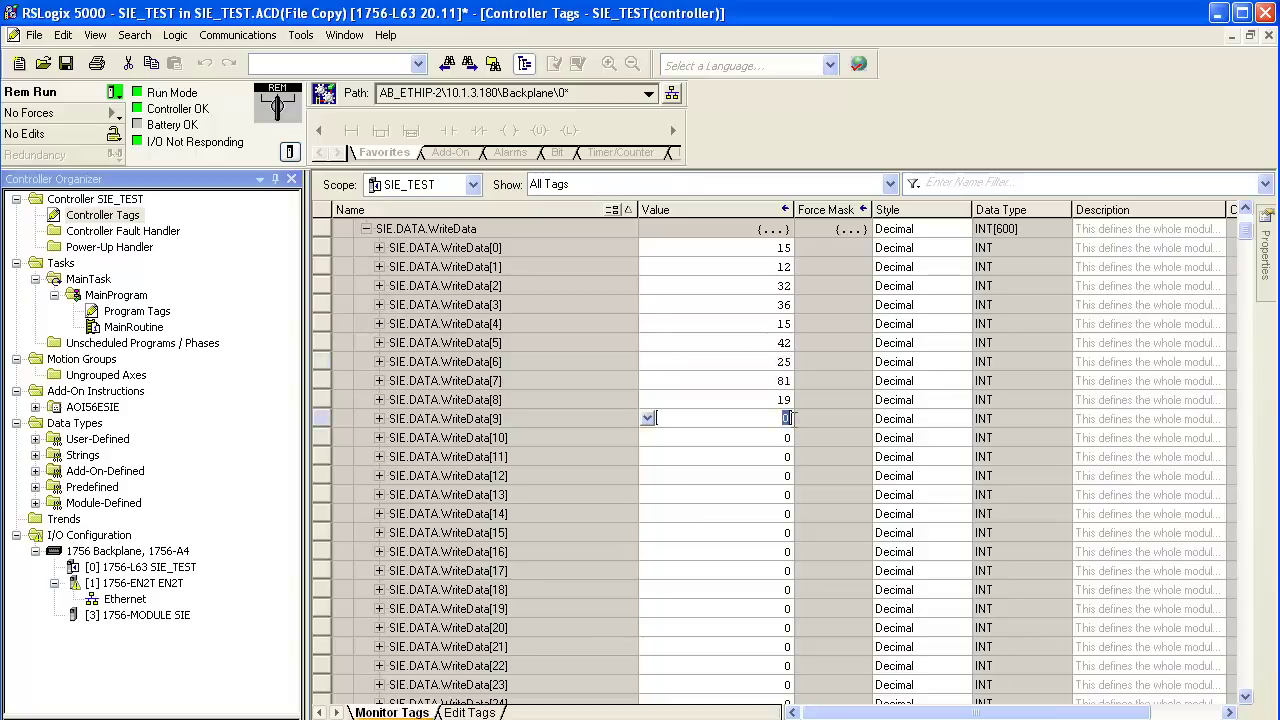
{"action": "type", "text": "6"}
{"action": "key", "text": "Return"}
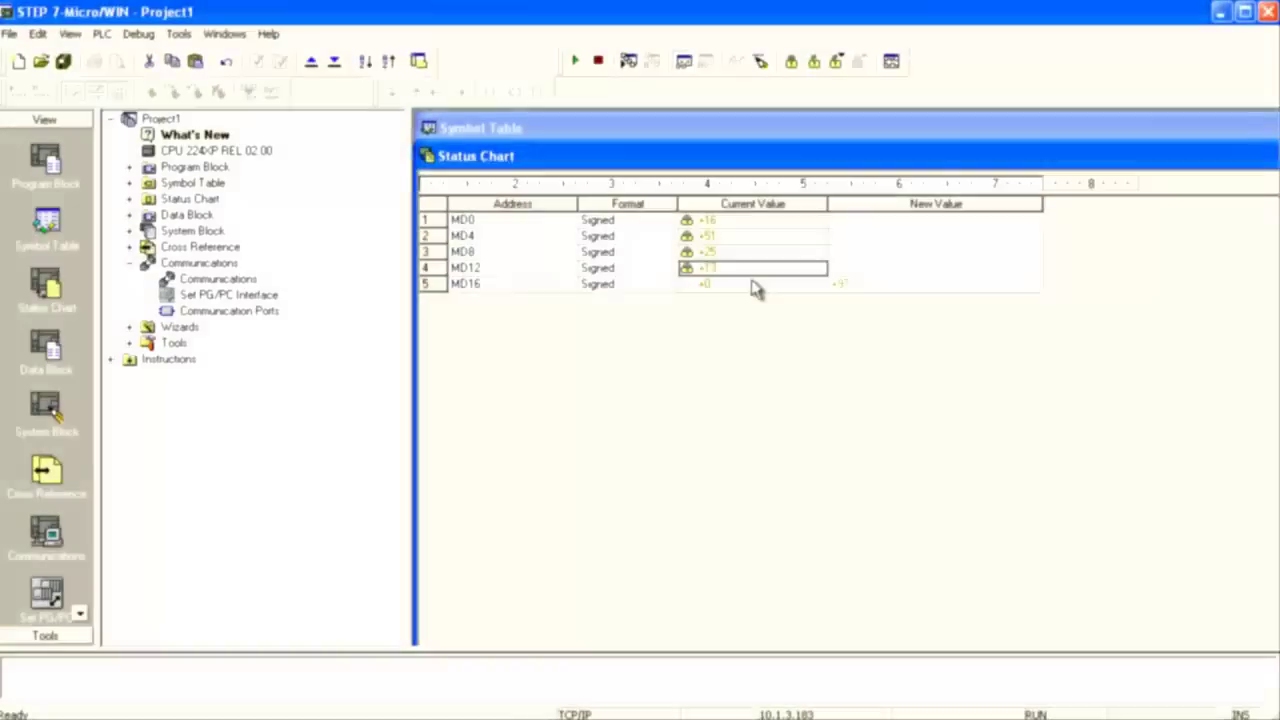
Step: Switch to STEP 7-Micro/WIN and force MD16 to +97 in the Status Chart
{"action": "right_click", "coordinate": [754, 284]}
{"action": "left_click", "coordinate": [818, 349]}
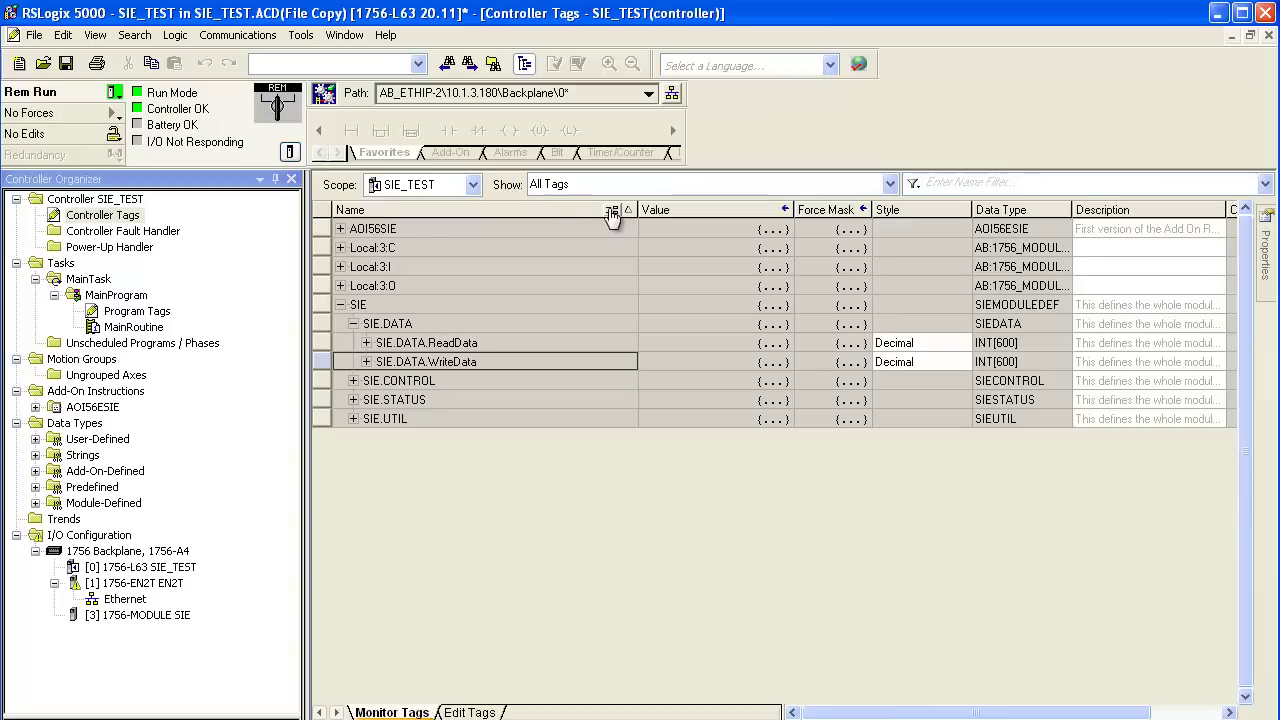
Step: Back in RSLogix 5000, expand SIE.DATA.ReadData and examine the values received from the Siemens PLC, including elements 9, 11 and 13
{"action": "left_click", "coordinate": [366, 342]}
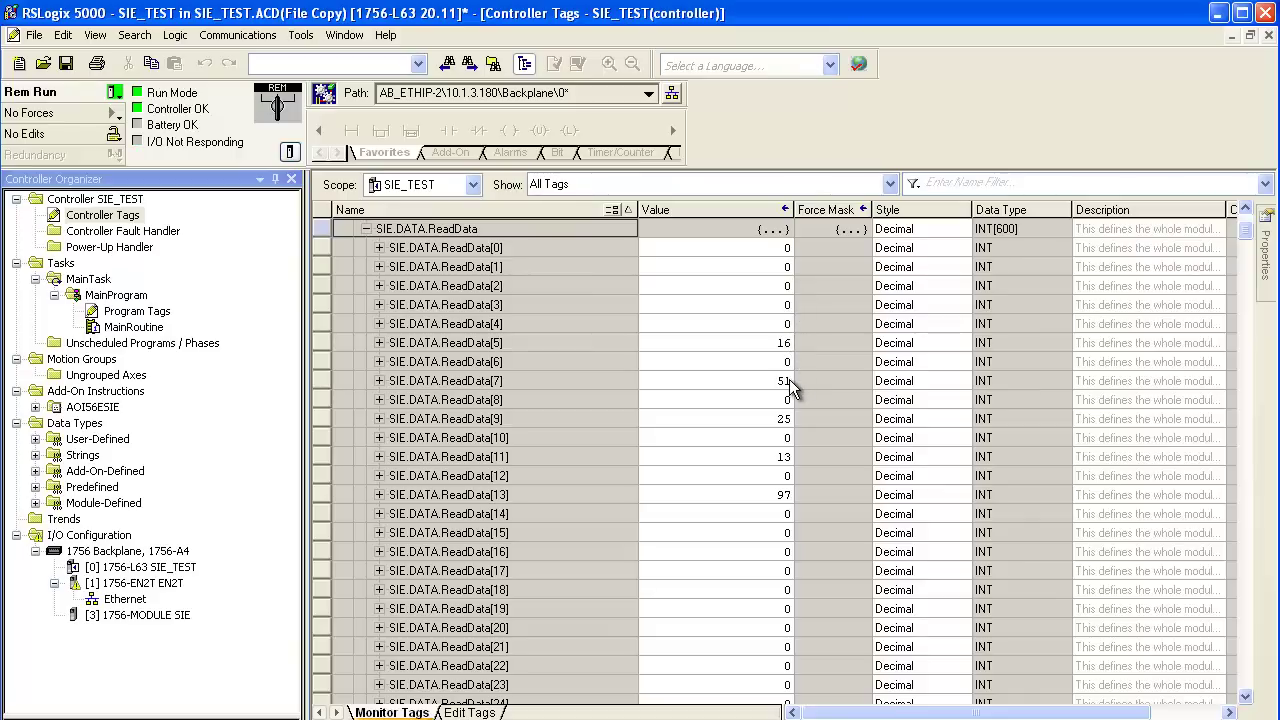
{"action": "left_click", "coordinate": [785, 420]}
{"action": "left_click", "coordinate": [790, 458]}
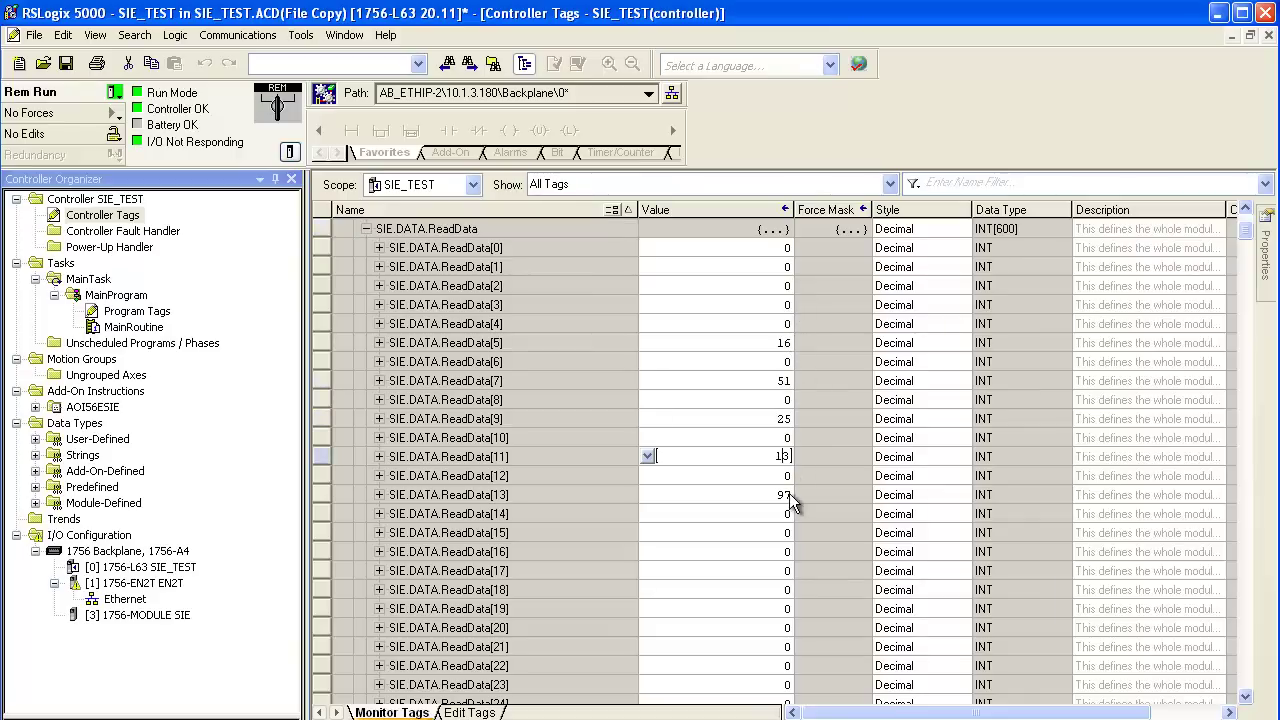
{"action": "left_click", "coordinate": [790, 496]}
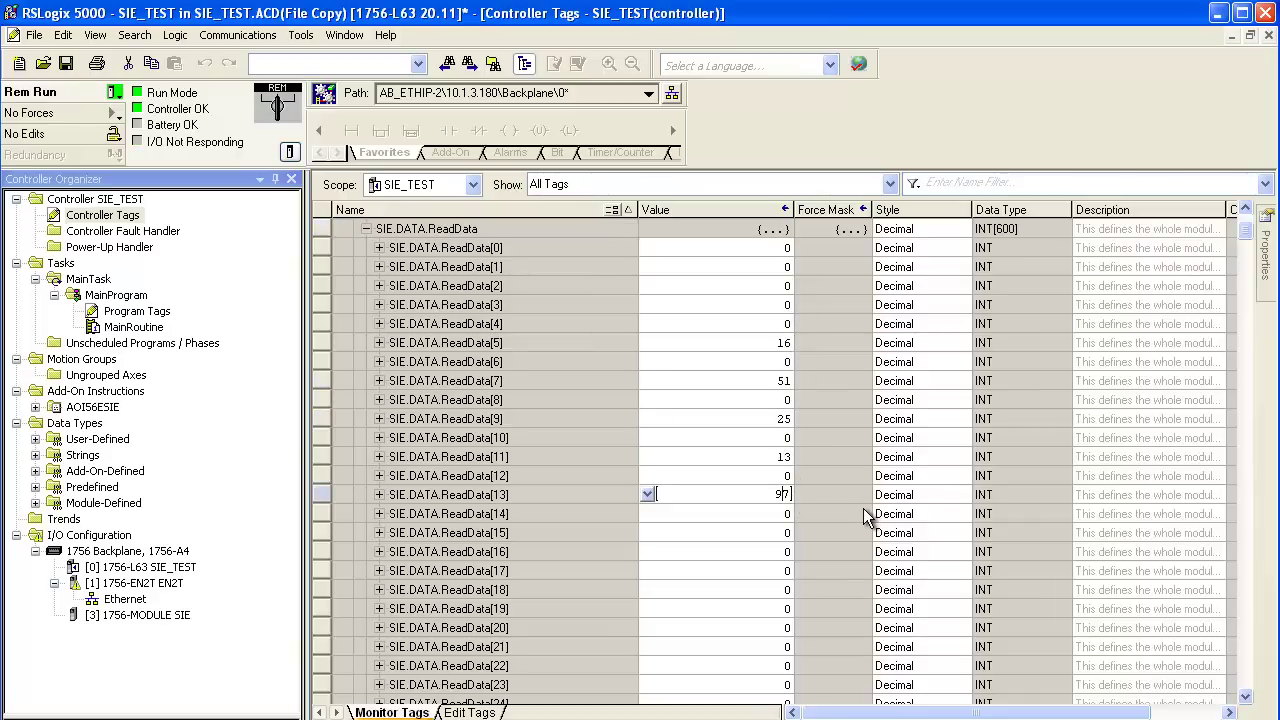
{"action": "key", "text": "Left"}
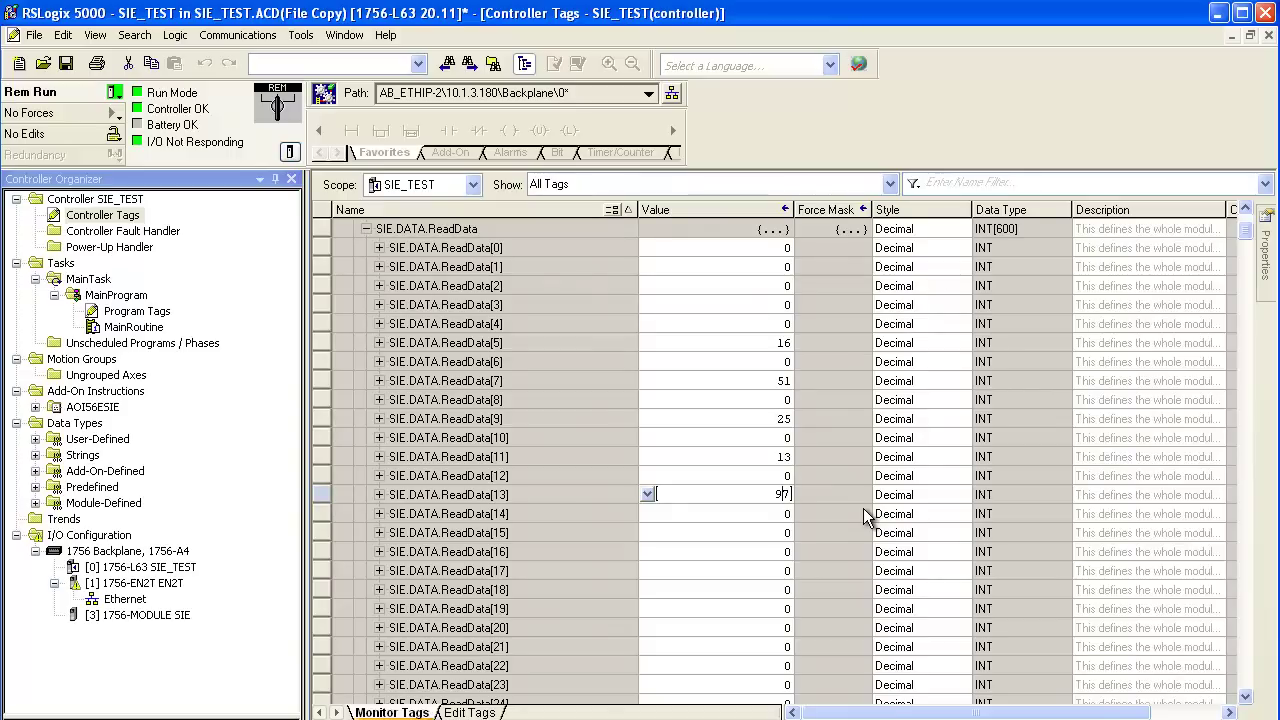